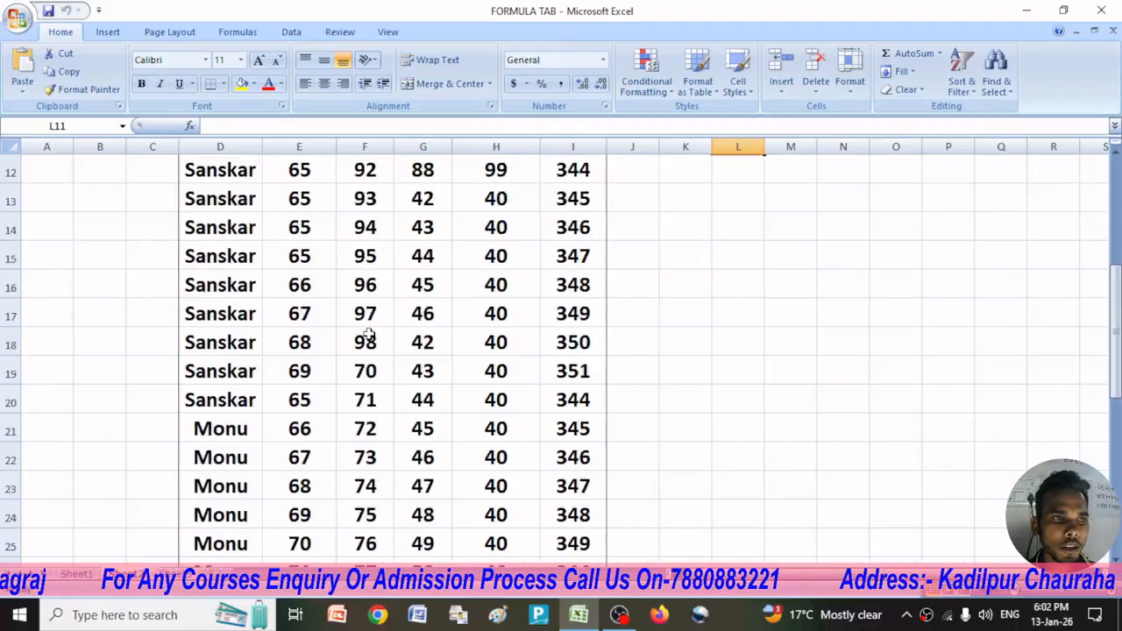
# Step: Switch to the Sheet1 worksheet that holds the marks table in D5:I11
pyautogui.scroll(3, 369, 332)
pyautogui.scroll(1, 368, 333)
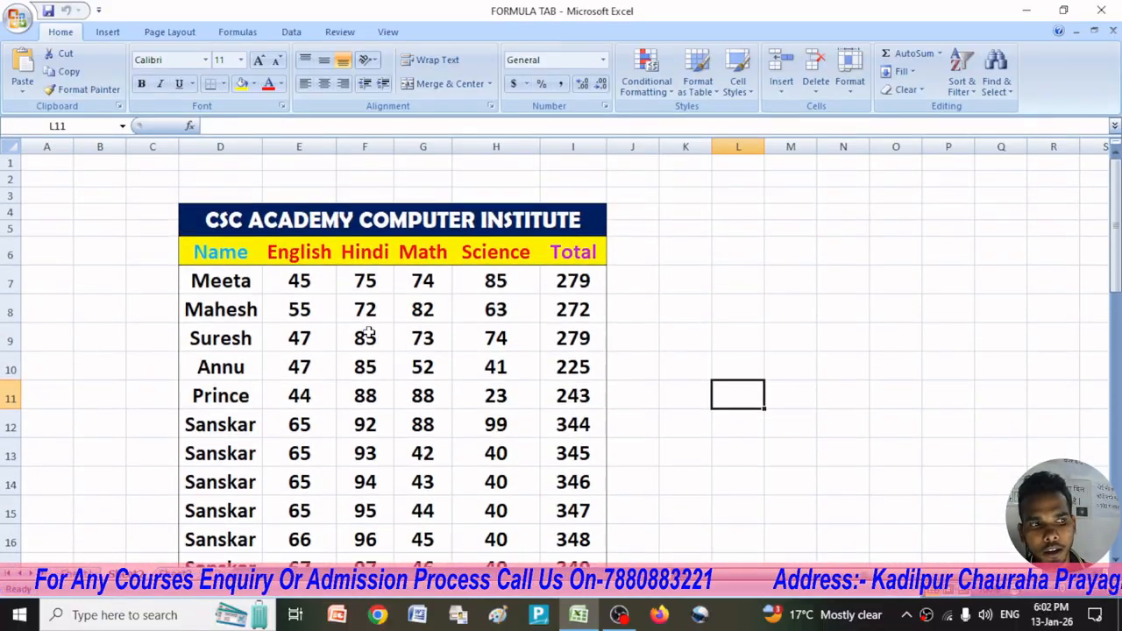
pyautogui.click(88, 565)
pyautogui.click(81, 574)
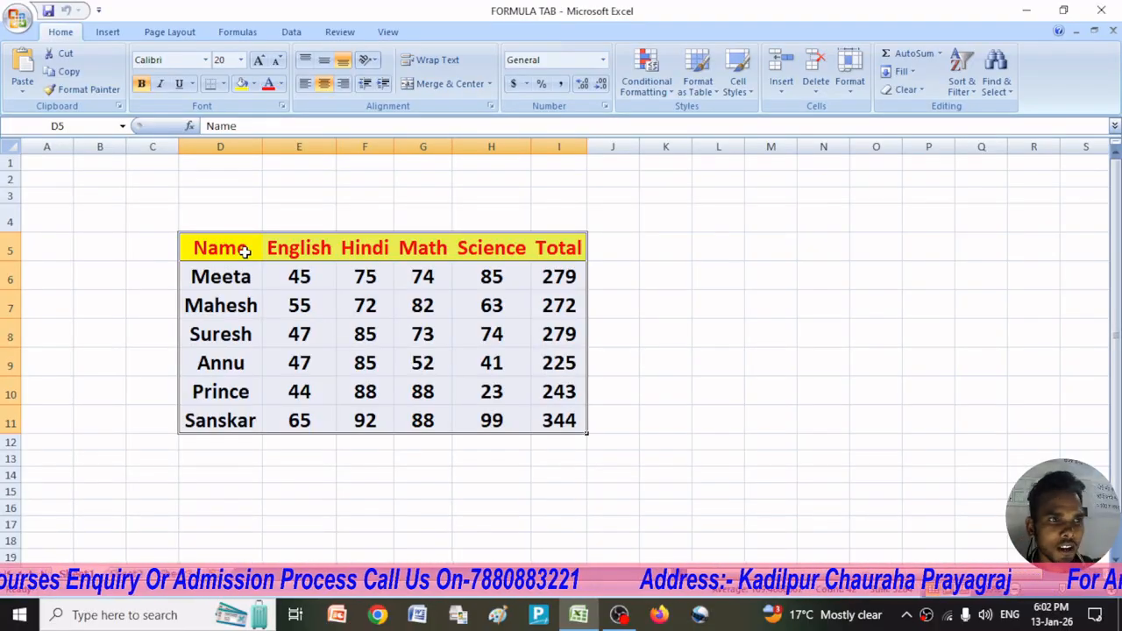
pyautogui.moveTo(244, 252); pyautogui.dragTo(548, 412)
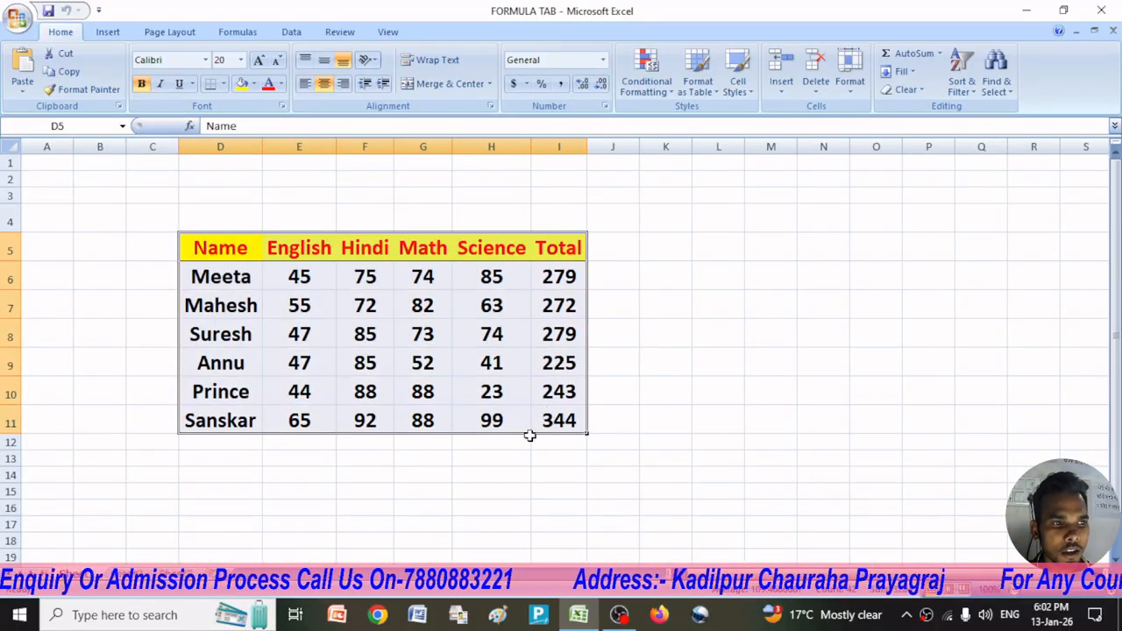
pyautogui.click(396, 492)
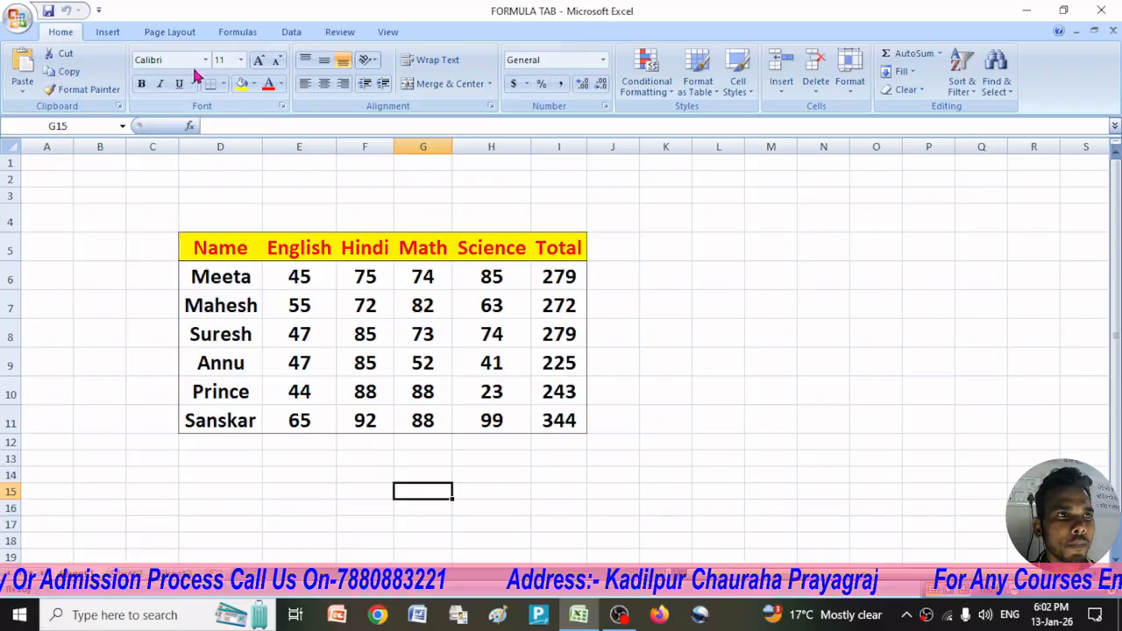
# Step: Examine the Insert Function options and every Function Library category, from AutoSum through More Functions
pyautogui.click(239, 33)
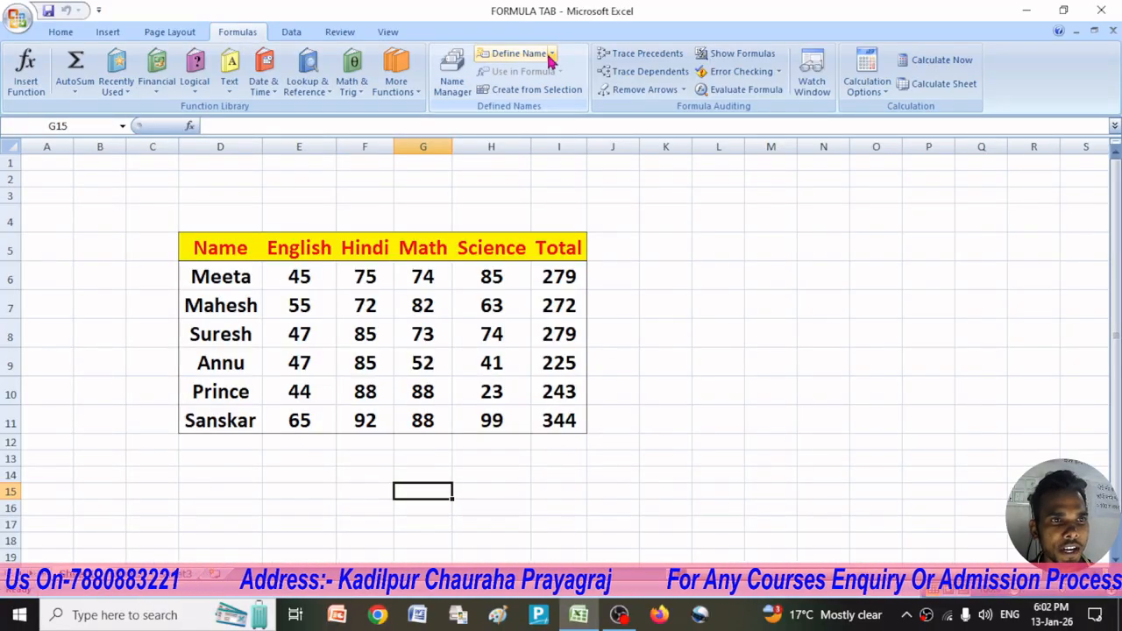
pyautogui.click(27, 88)
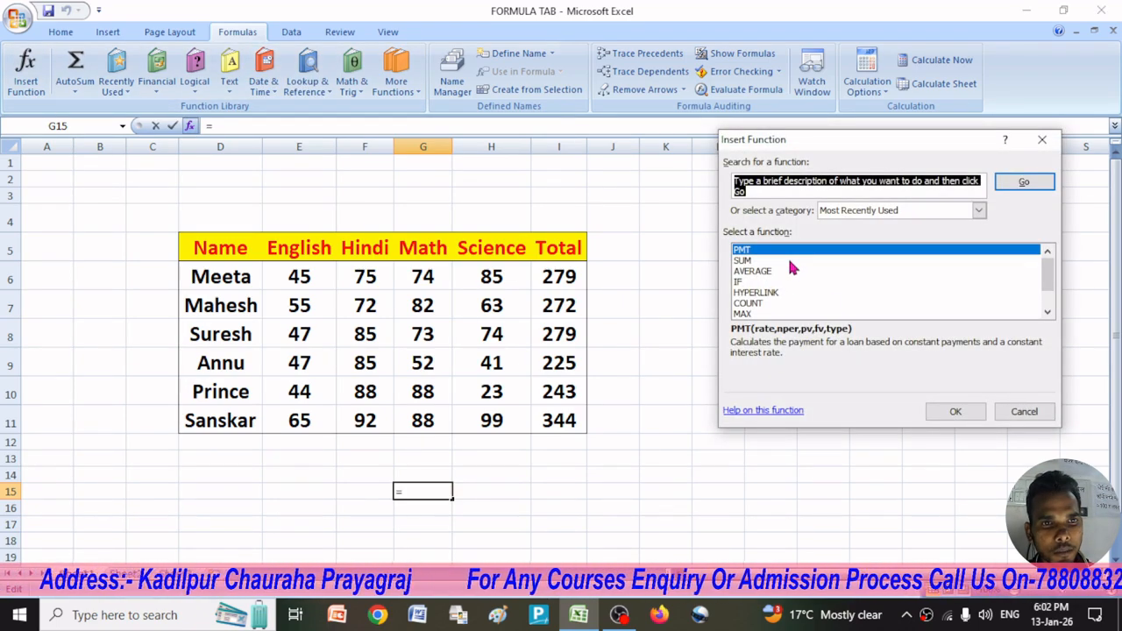
pyautogui.click(1042, 139)
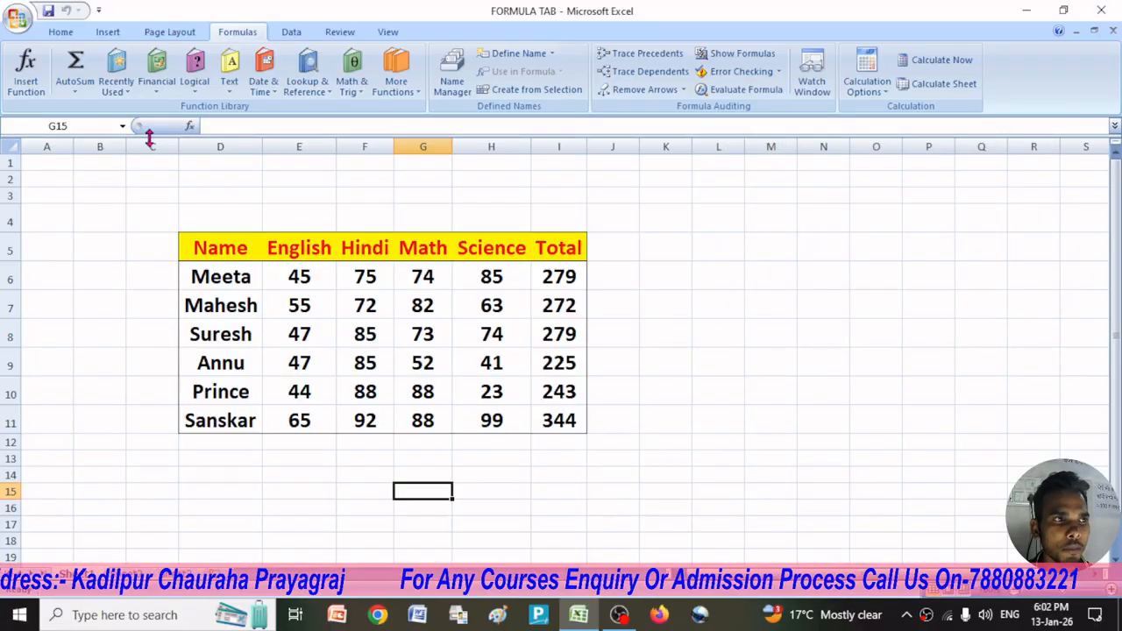
pyautogui.click(88, 82)
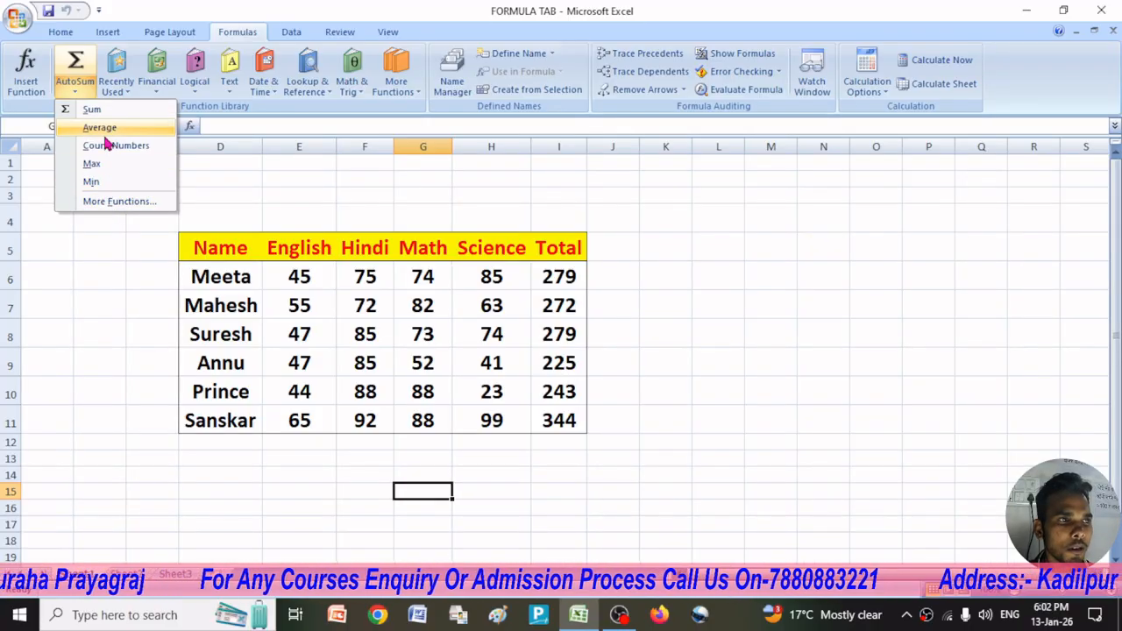
pyautogui.click(116, 87)
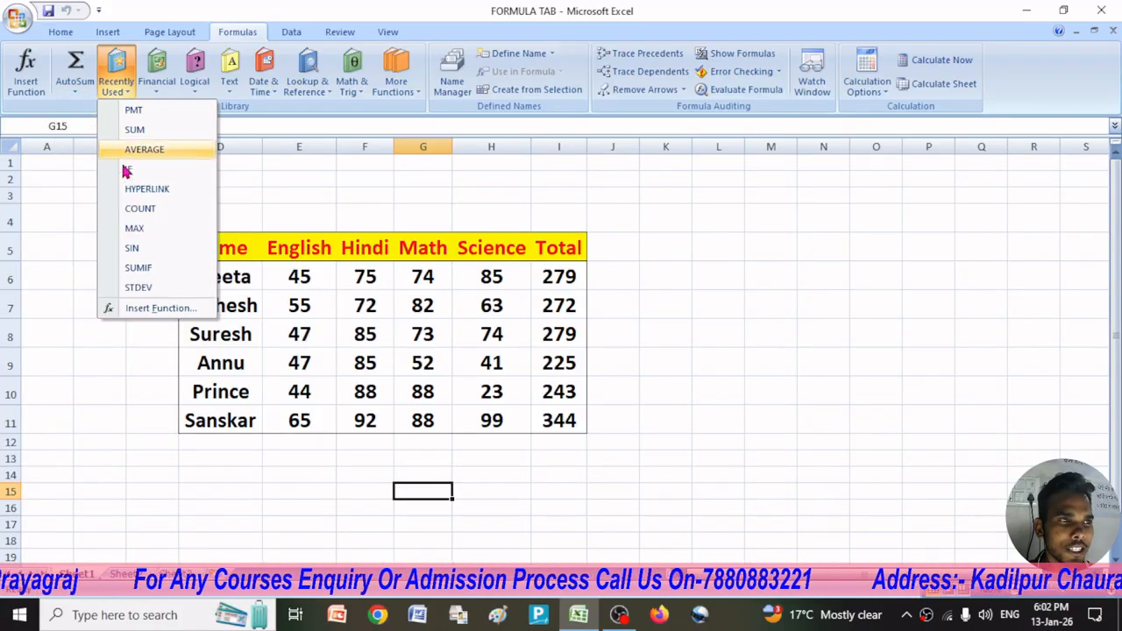
pyautogui.click(157, 84)
pyautogui.click(196, 84)
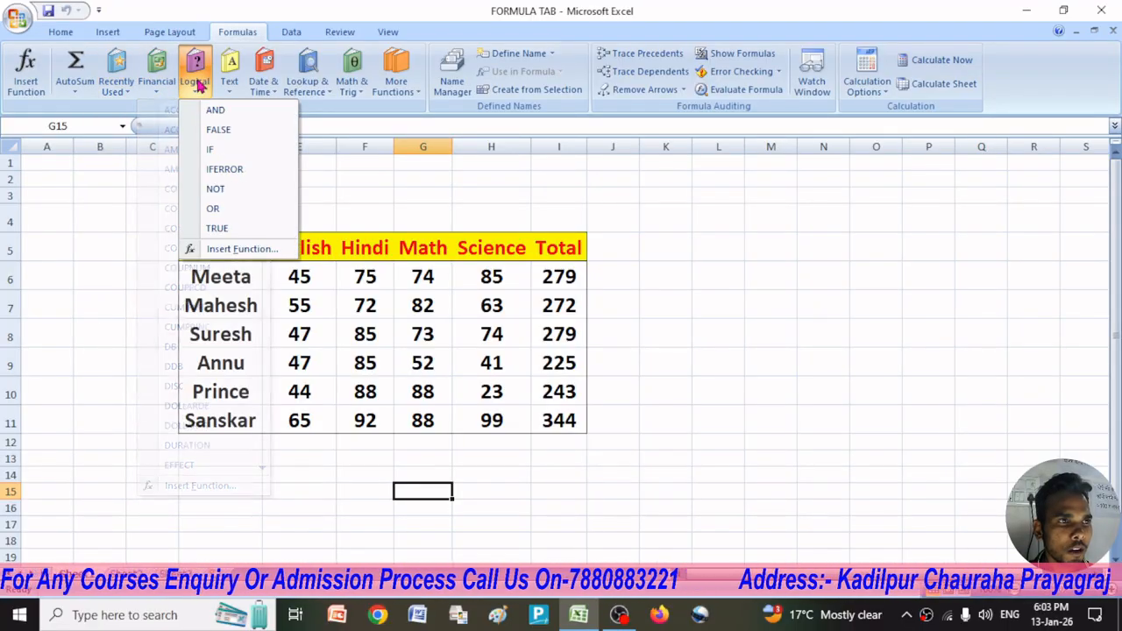
pyautogui.click(230, 84)
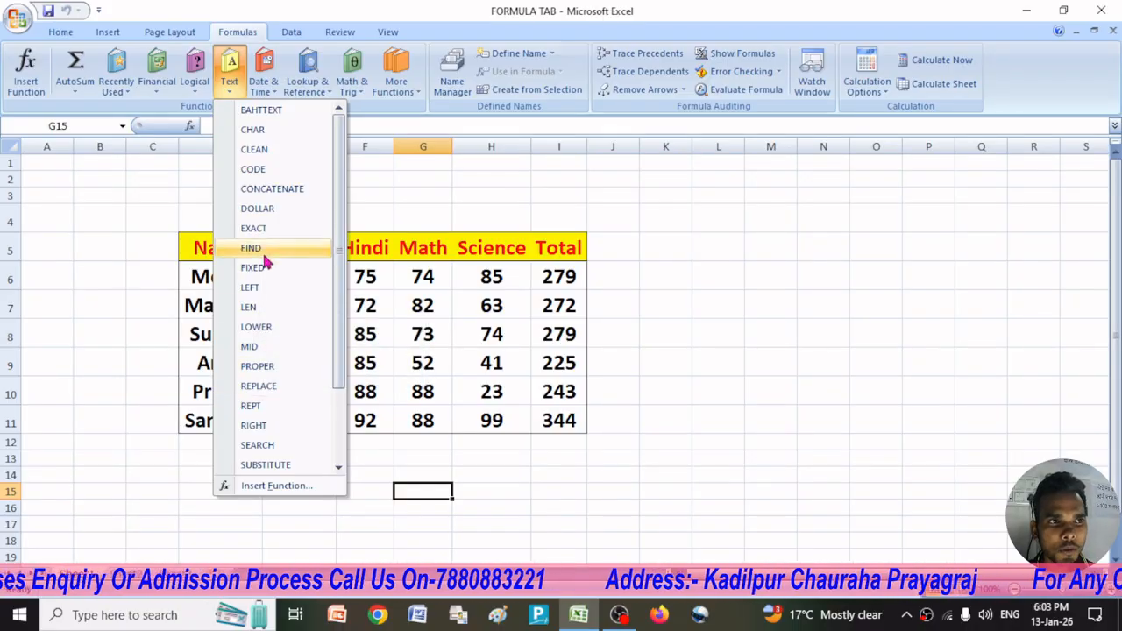
pyautogui.click(263, 84)
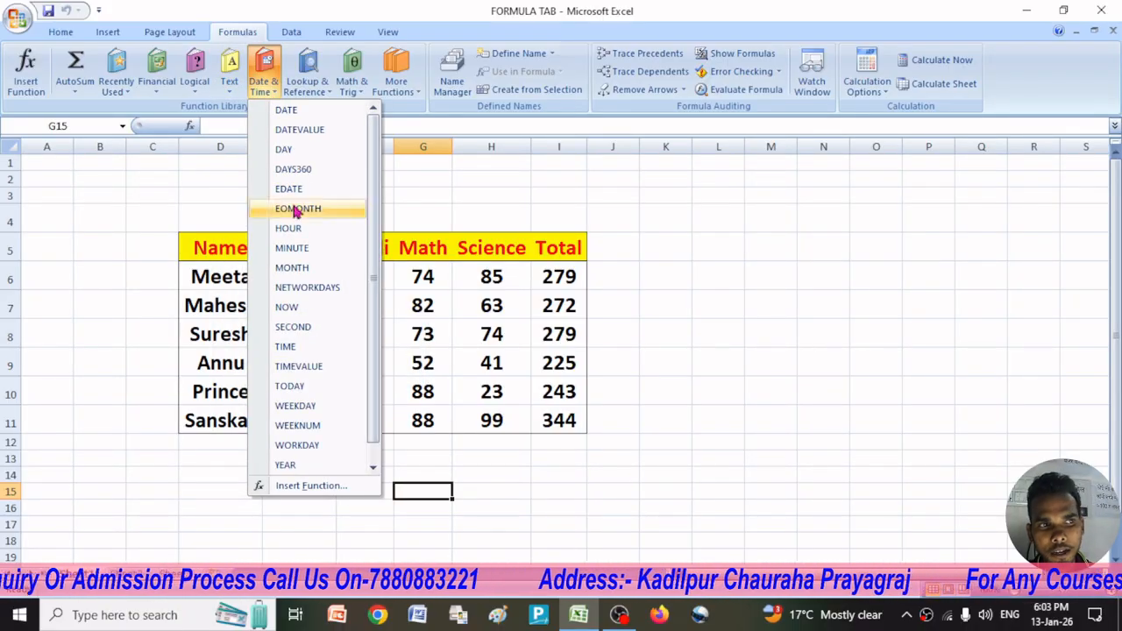
pyautogui.click(304, 86)
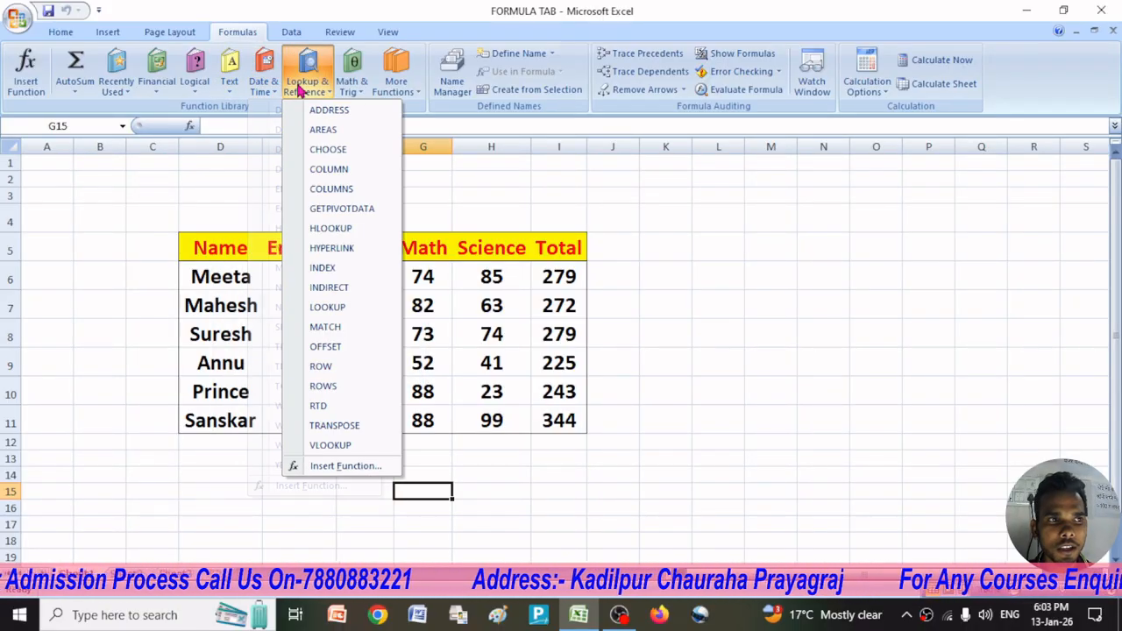
pyautogui.click(351, 83)
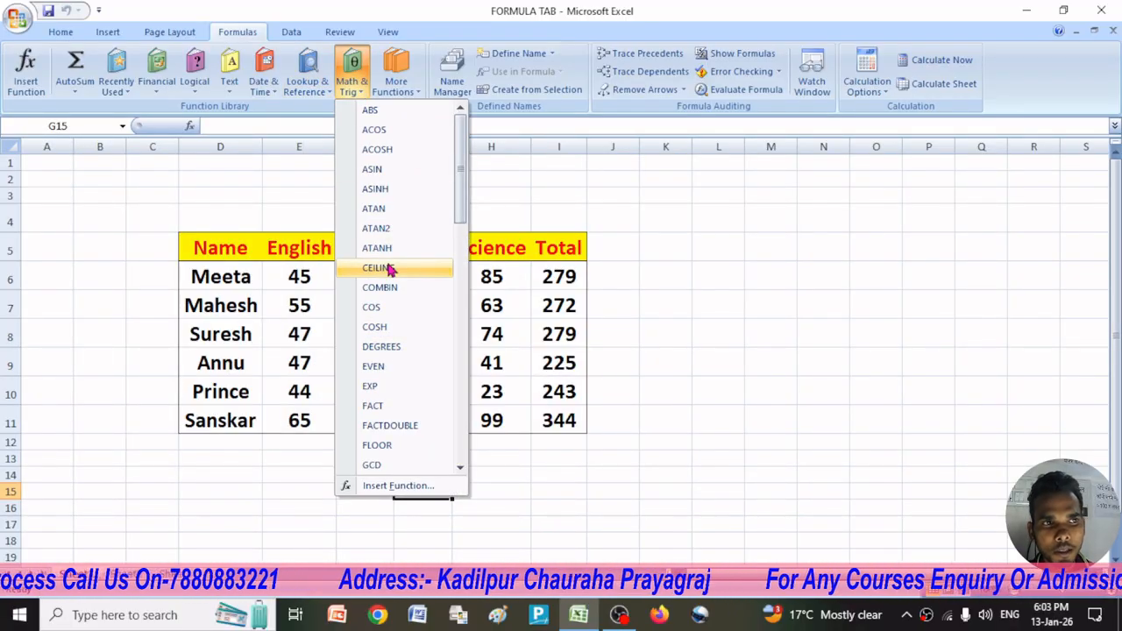
pyautogui.click(403, 86)
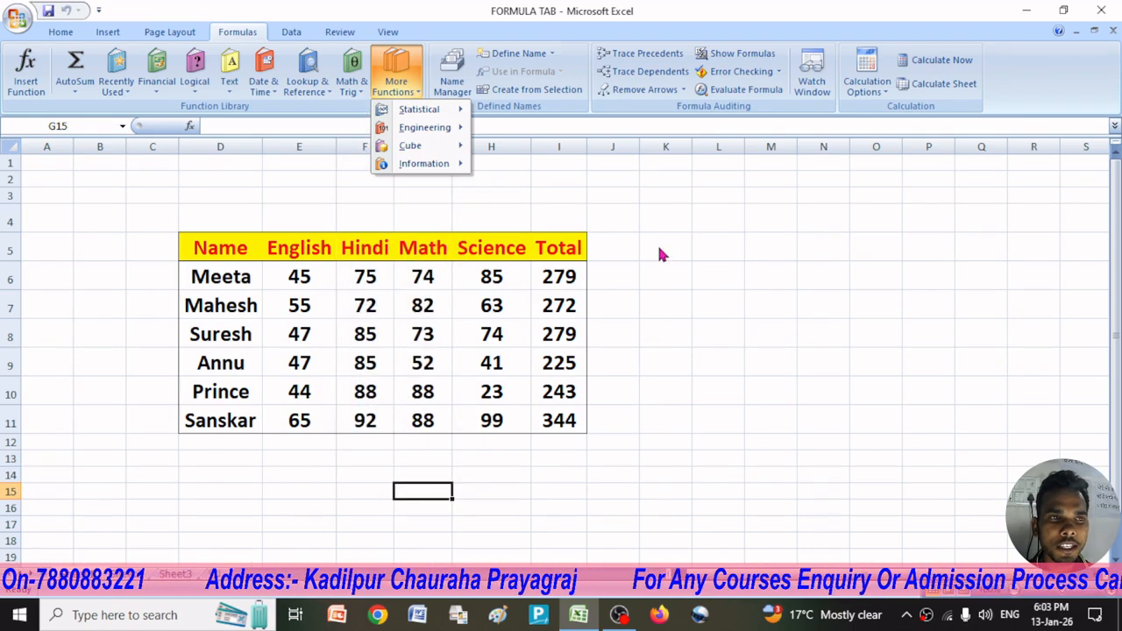
pyautogui.click(188, 181)
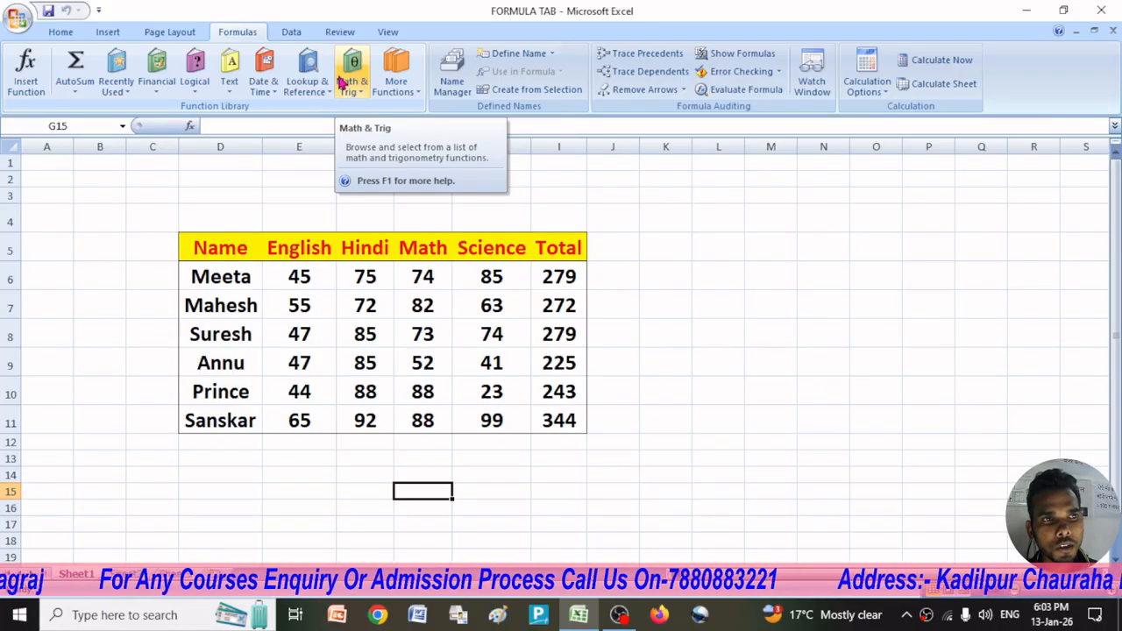
pyautogui.click(541, 56)
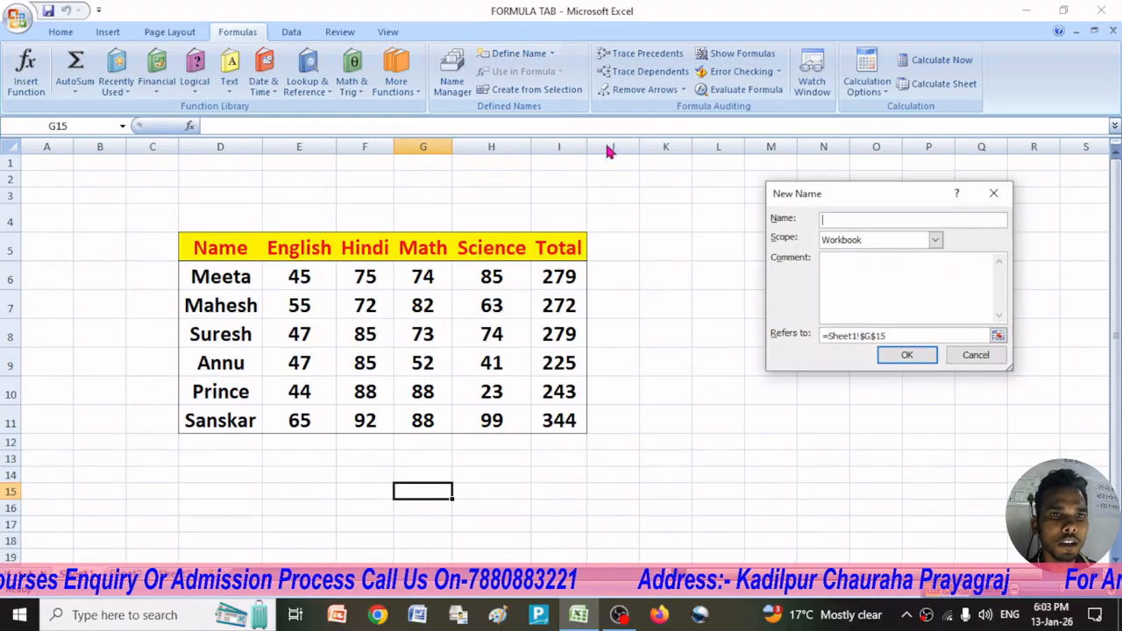
pyautogui.click(993, 192)
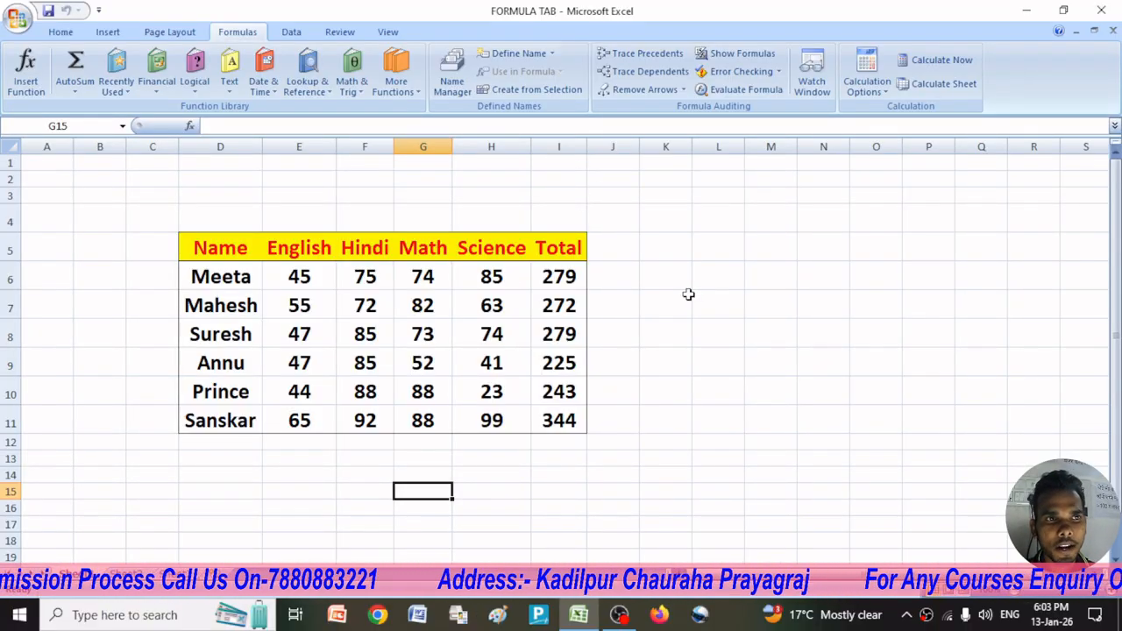
pyautogui.scroll(-1, 429, 362)
pyautogui.scroll(1, 441, 378)
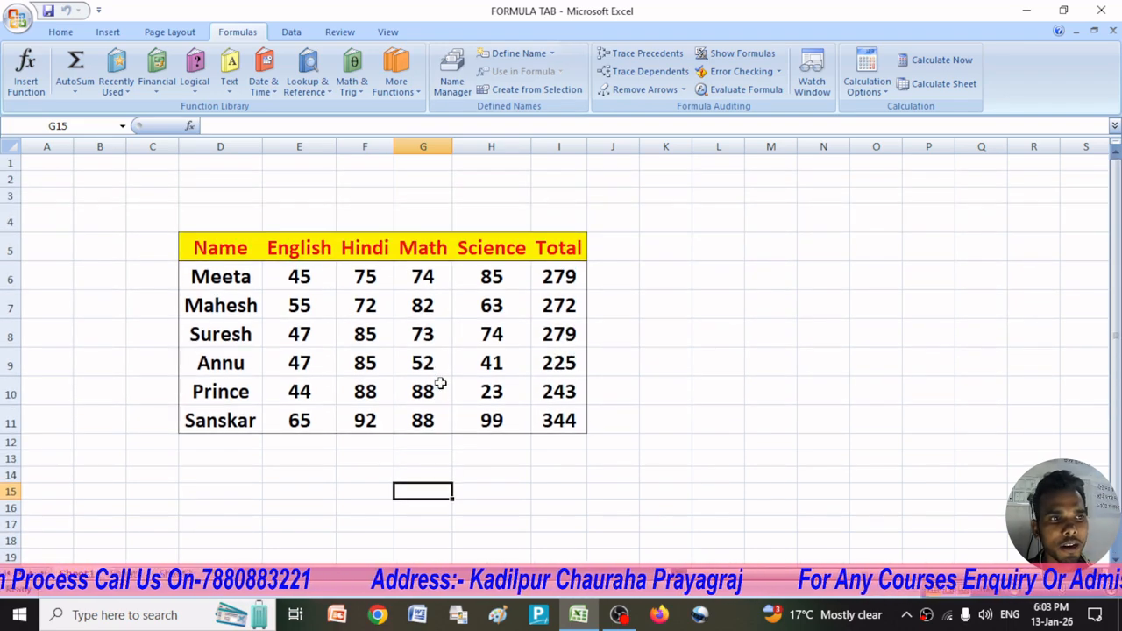
pyautogui.click(375, 477)
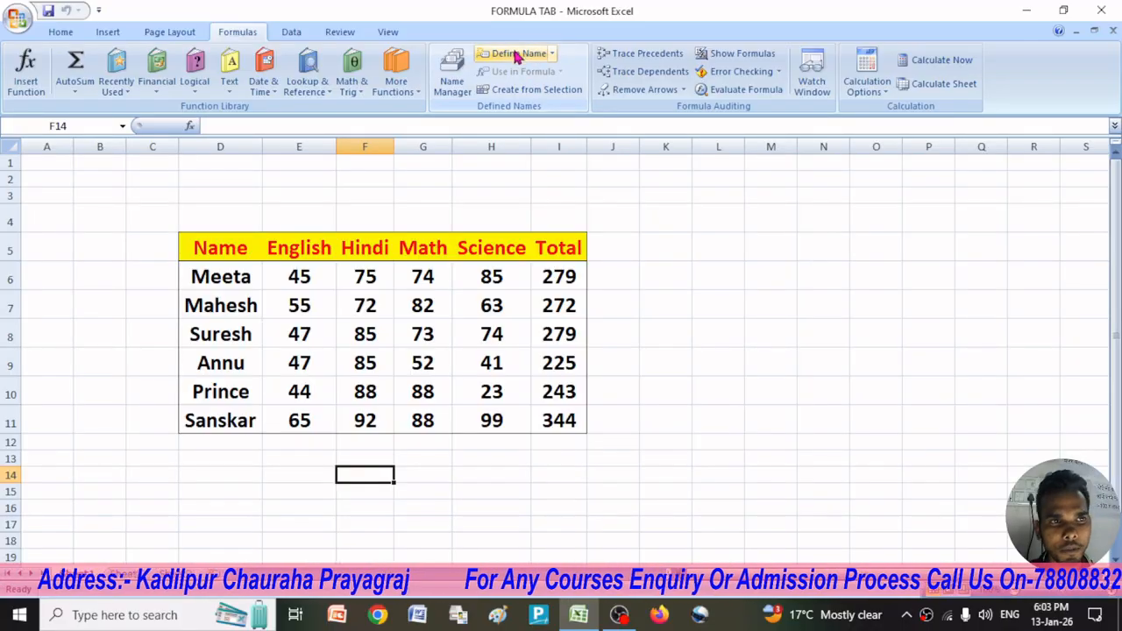
pyautogui.click(479, 475)
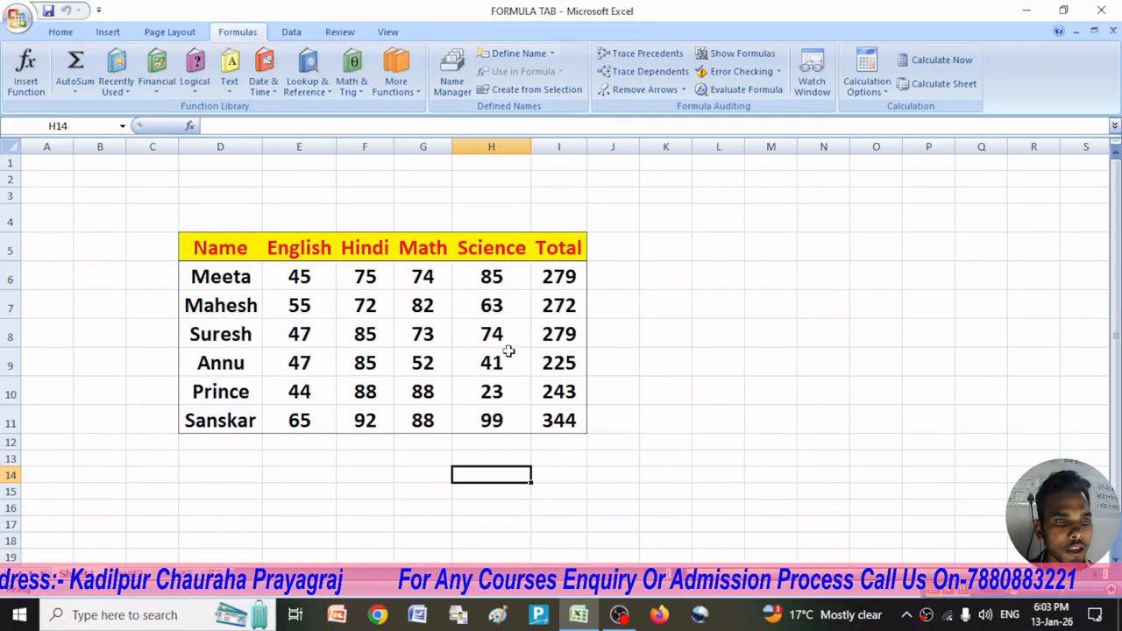
# Step: Define the name English for the English column, header included, in cells E5:E11
pyautogui.moveTo(308, 250); pyautogui.dragTo(304, 421)
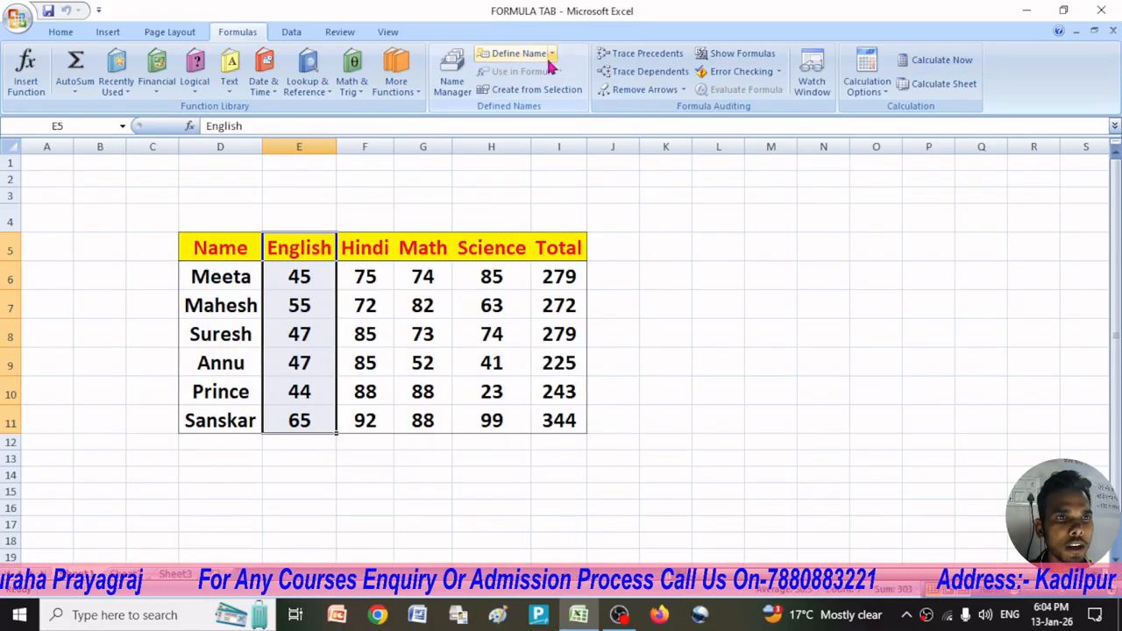
pyautogui.click(517, 53)
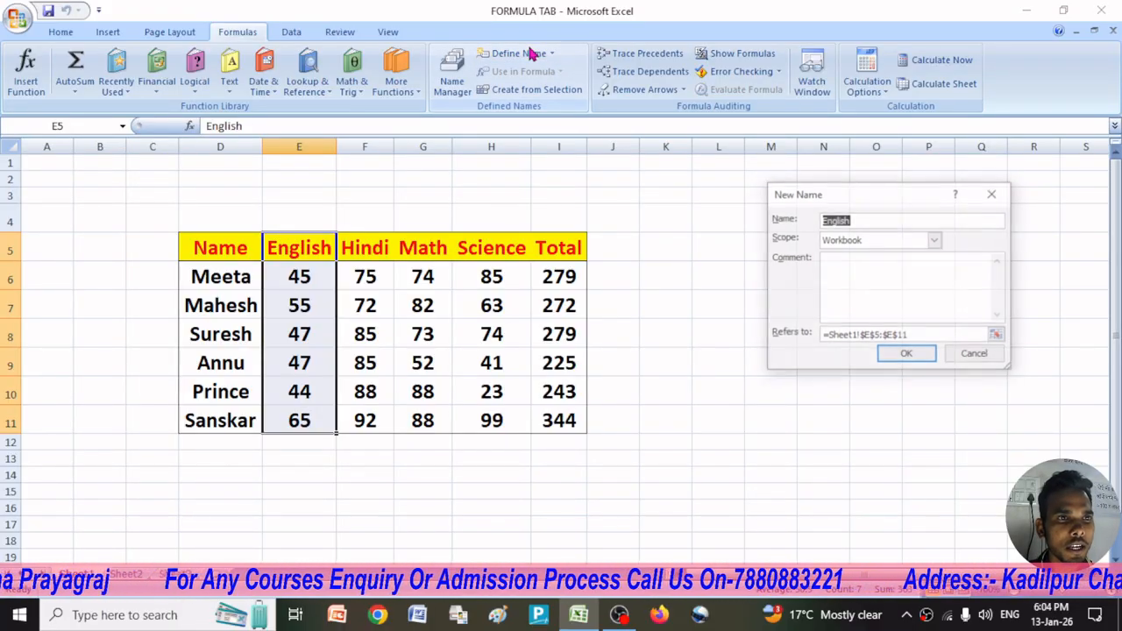
pyautogui.click(878, 223)
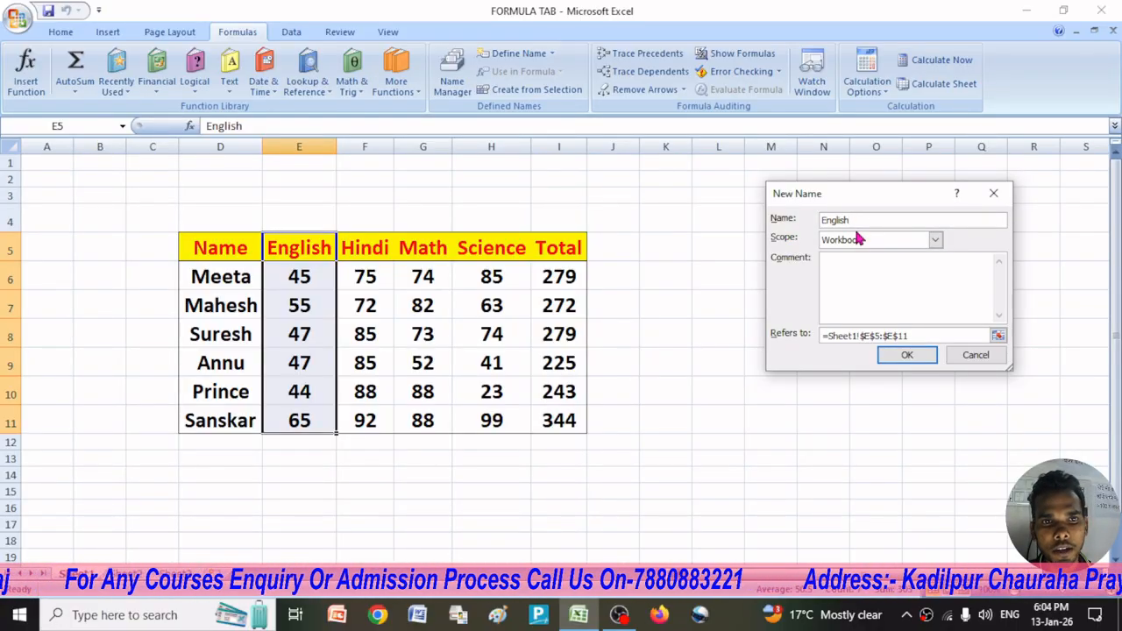
pyautogui.click(907, 355)
# Step: Total the English marks in cell E14 using the defined name, with the formula =SUM(ENGLISH)
pyautogui.click(294, 473)
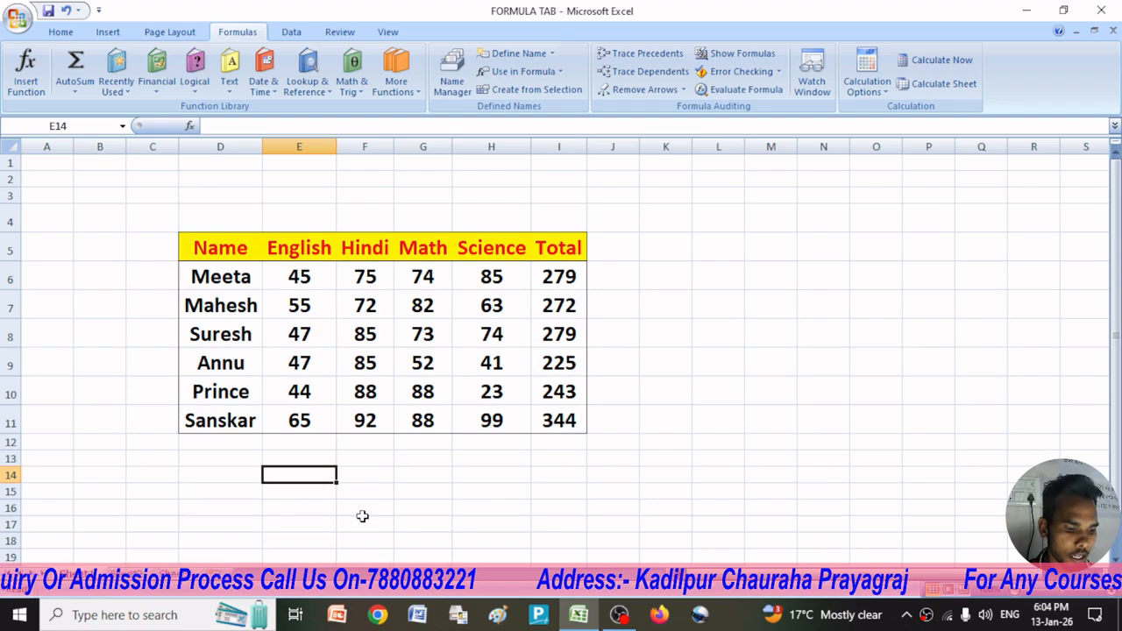
pyautogui.write('=SU')
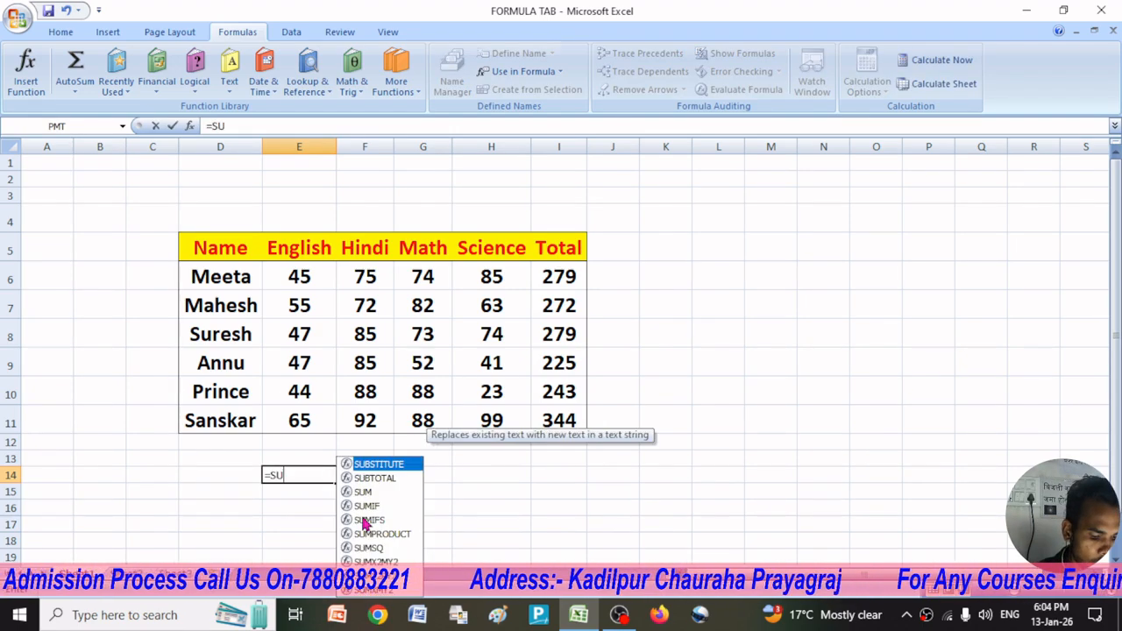
pyautogui.write('M(')
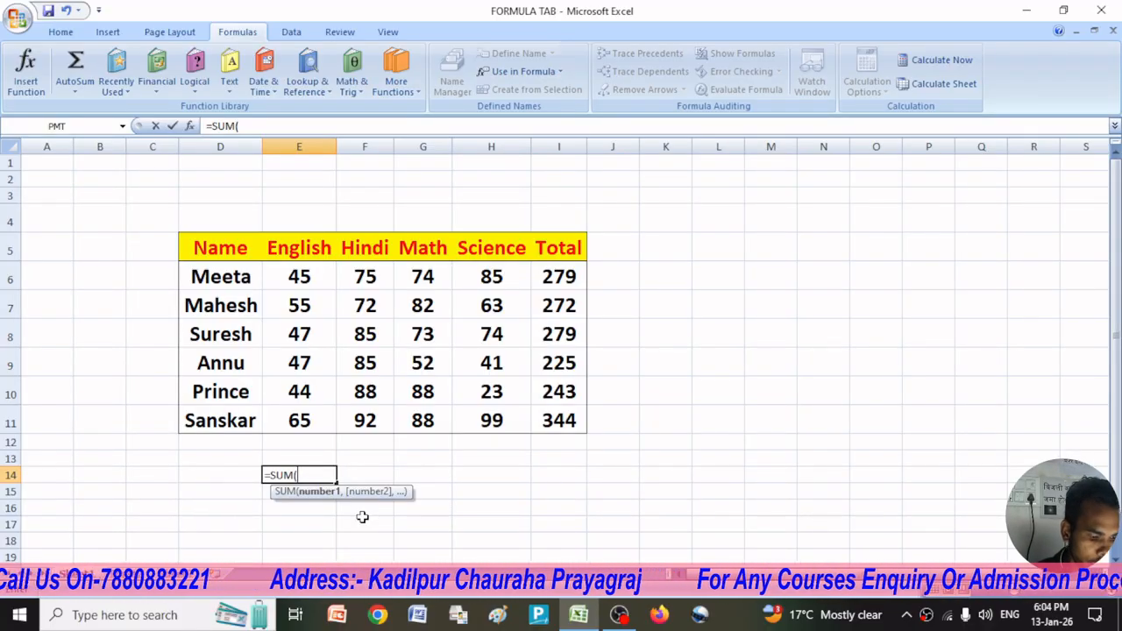
pyautogui.write('E')
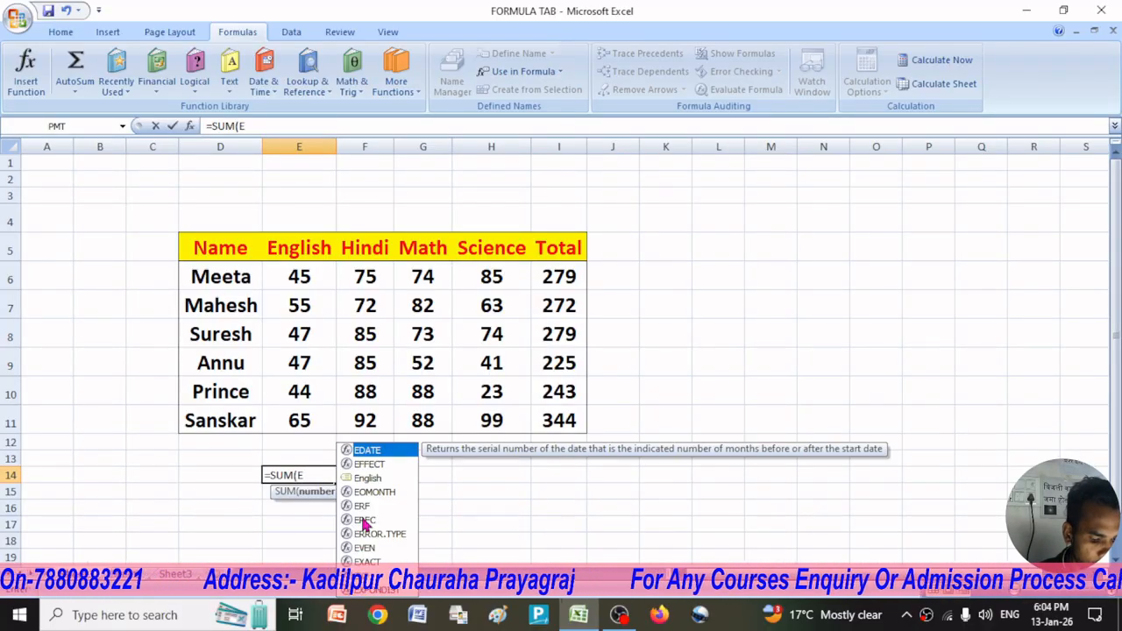
pyautogui.write('NGLISH')
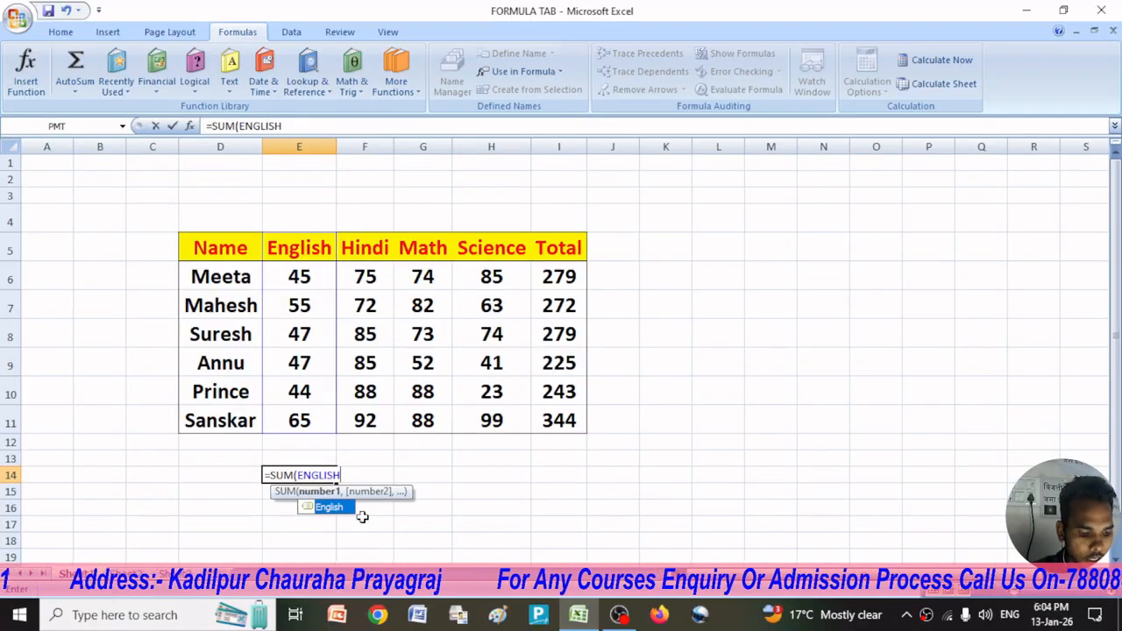
pyautogui.write(')')
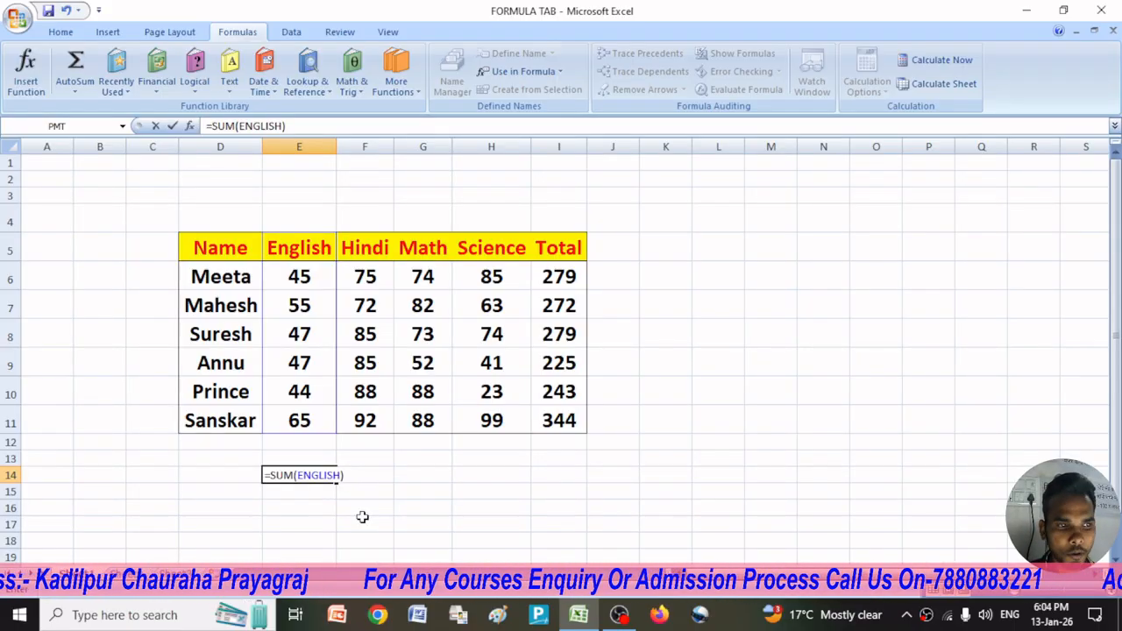
pyautogui.press('Return')
pyautogui.click(326, 476)
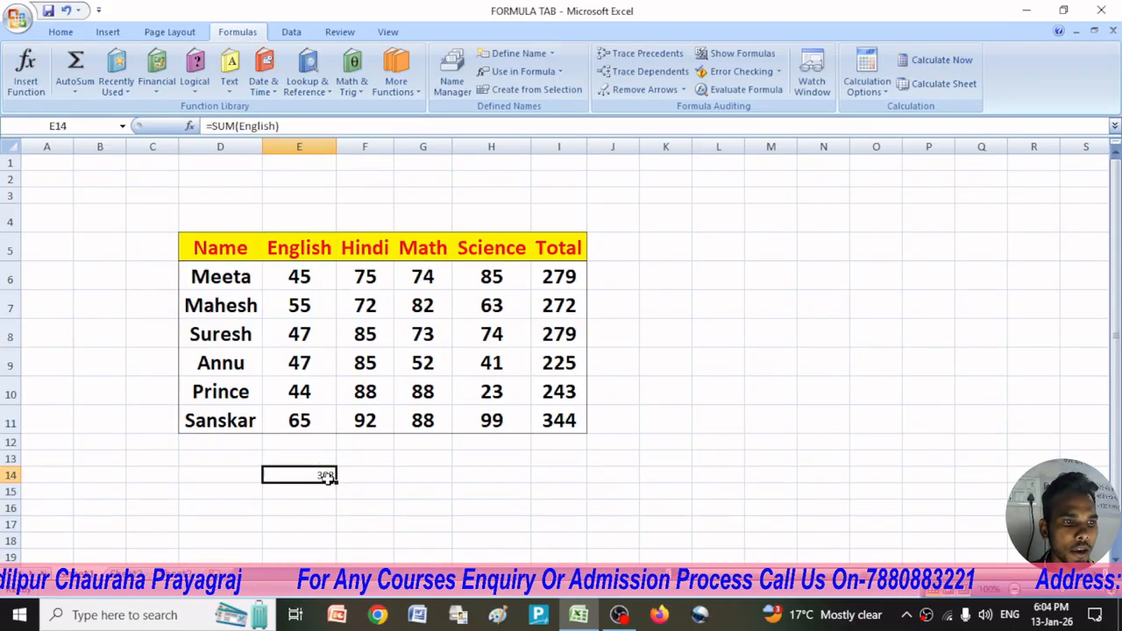
# Step: Define the name Math for the Math column, header included, in cells G5:G11
pyautogui.click(404, 472)
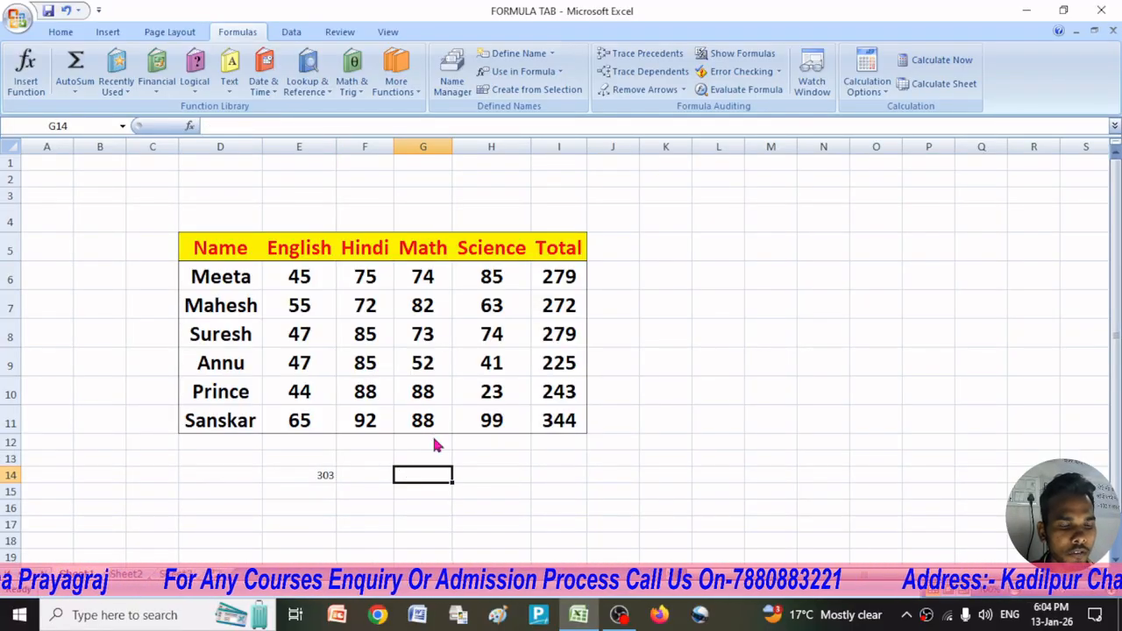
pyautogui.moveTo(435, 248); pyautogui.dragTo(423, 419)
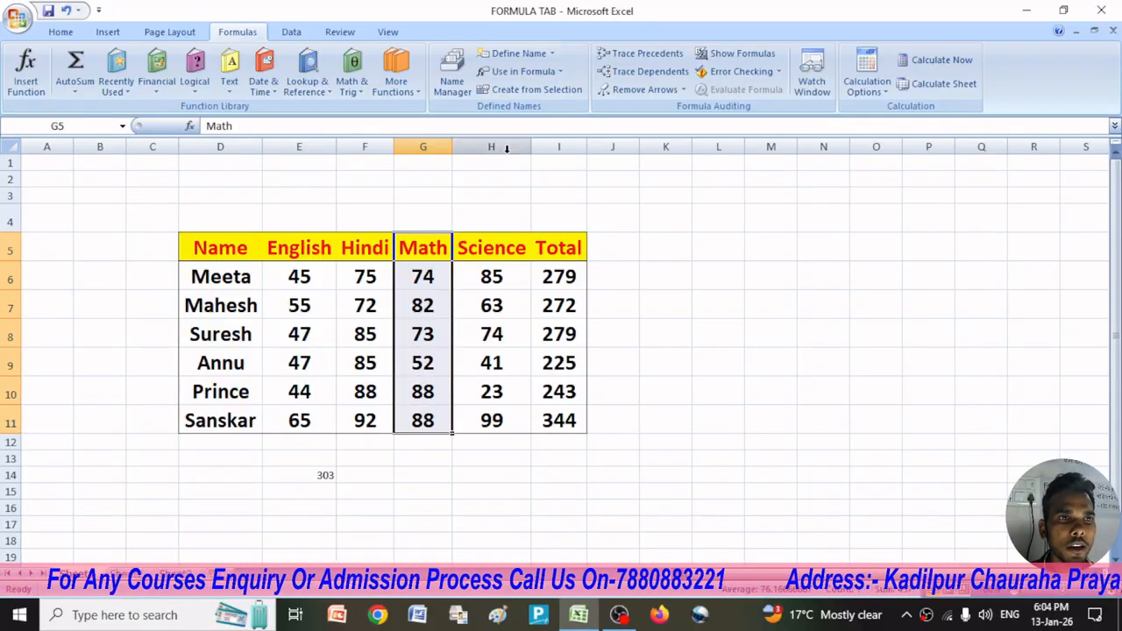
pyautogui.click(517, 54)
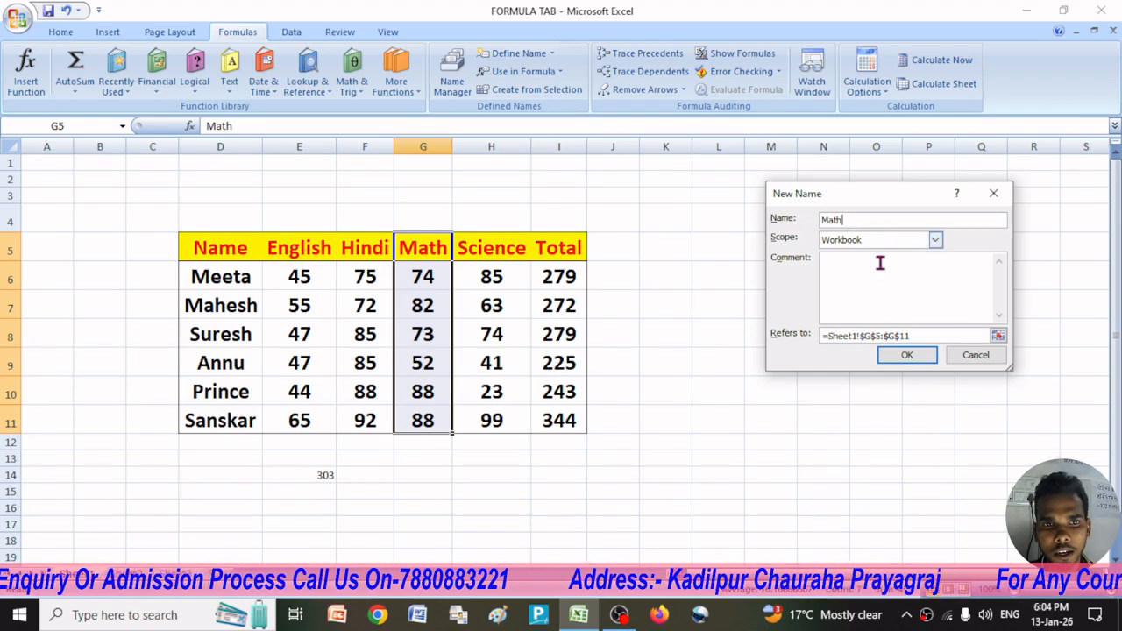
pyautogui.click(912, 355)
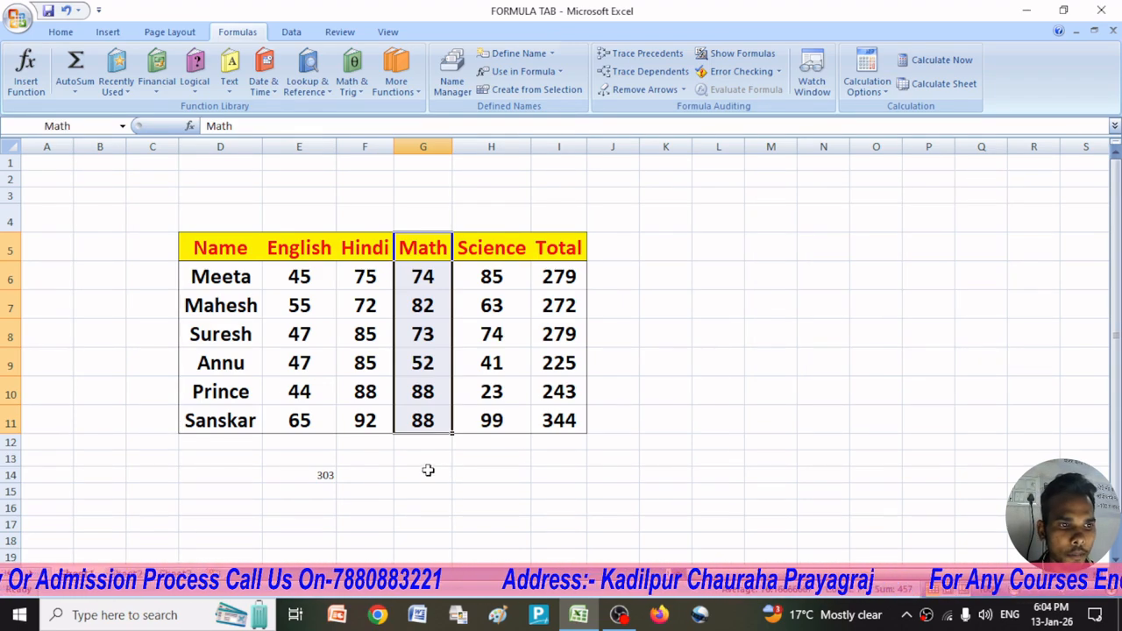
# Step: Total the Math marks in cell G14 using the defined name, with the formula =SUM(MATH)
pyautogui.click(428, 471)
pyautogui.write('=')
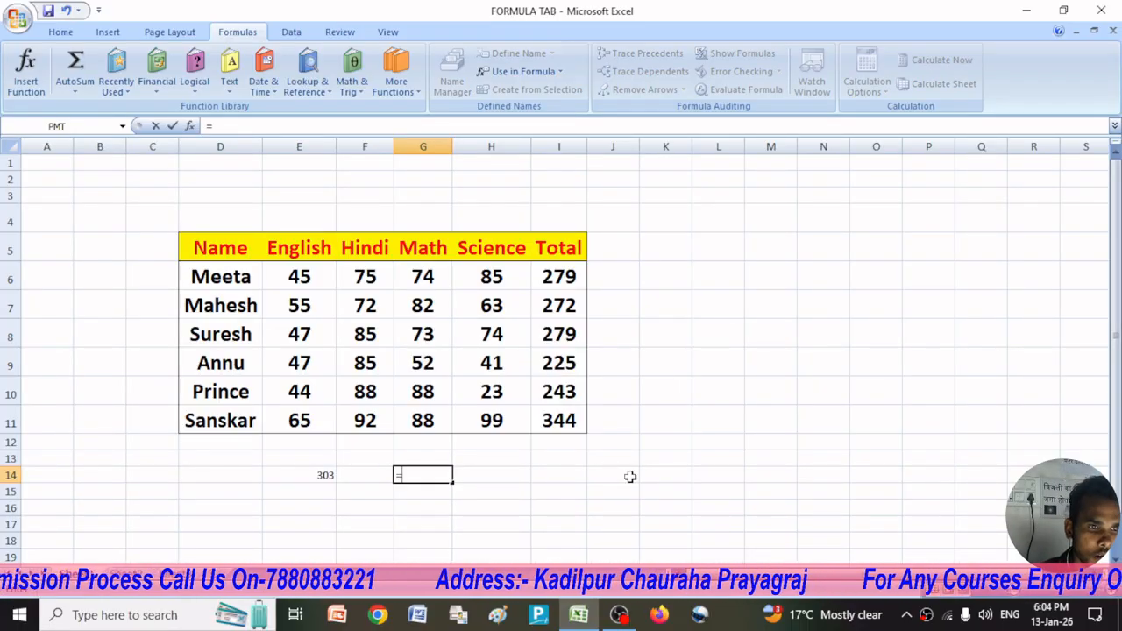
pyautogui.write('SUM')
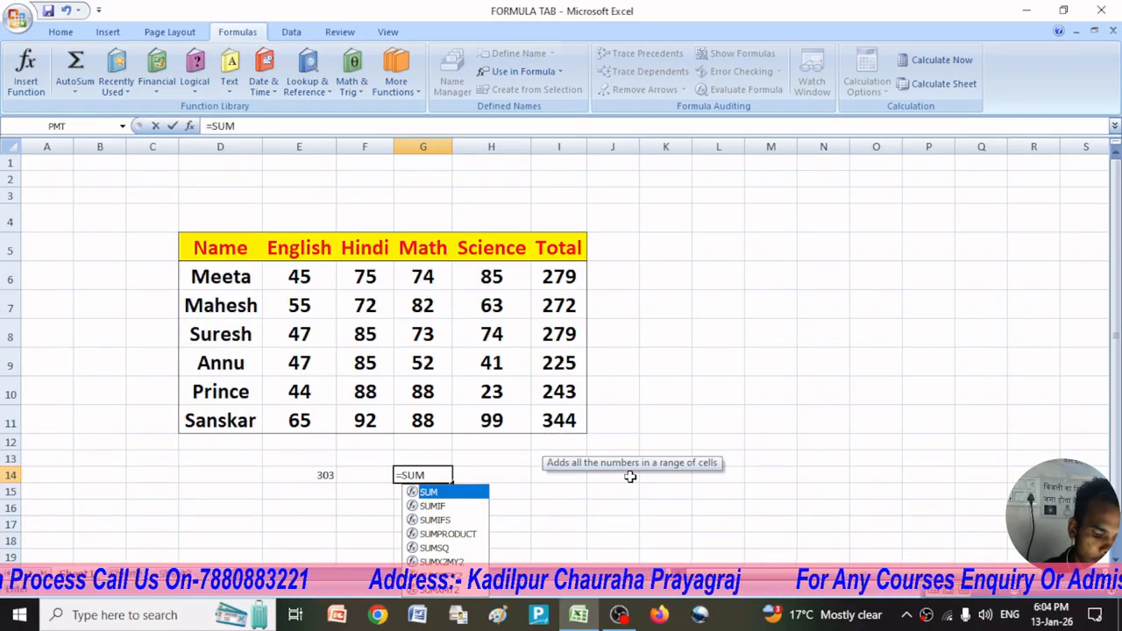
pyautogui.write('(')
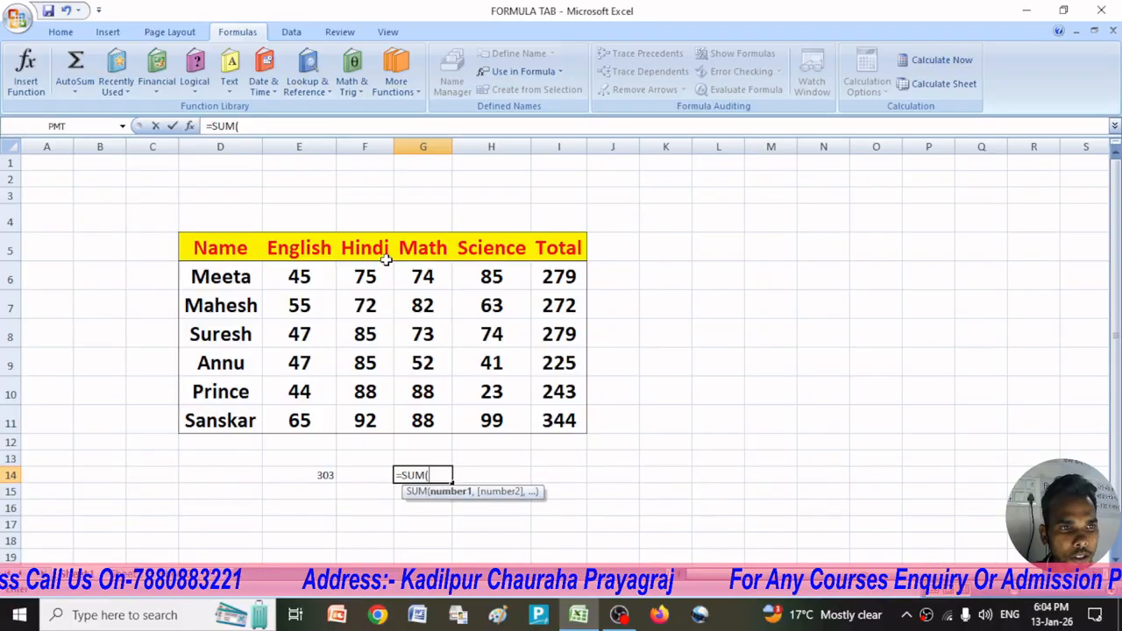
pyautogui.write('M')
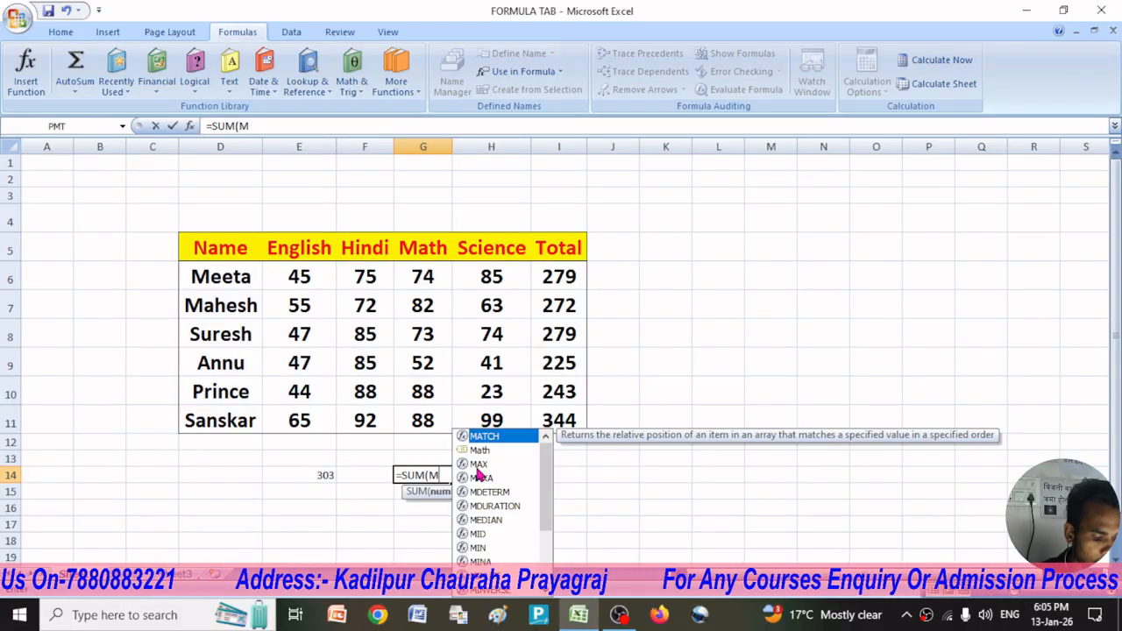
pyautogui.write('ATH')
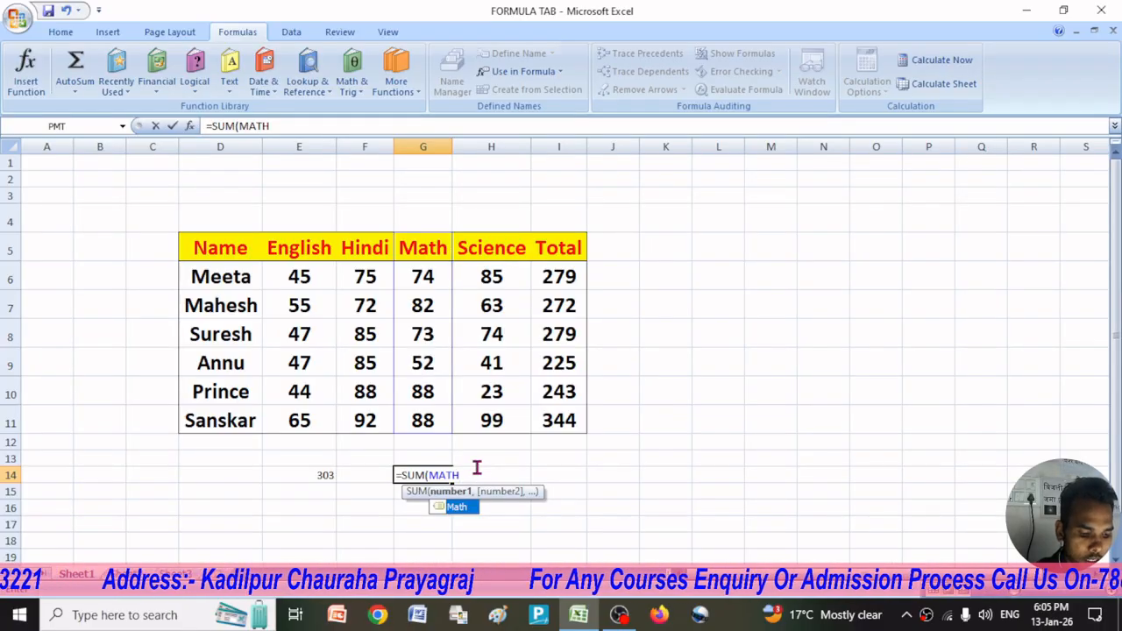
pyautogui.write(')')
pyautogui.press('Return')
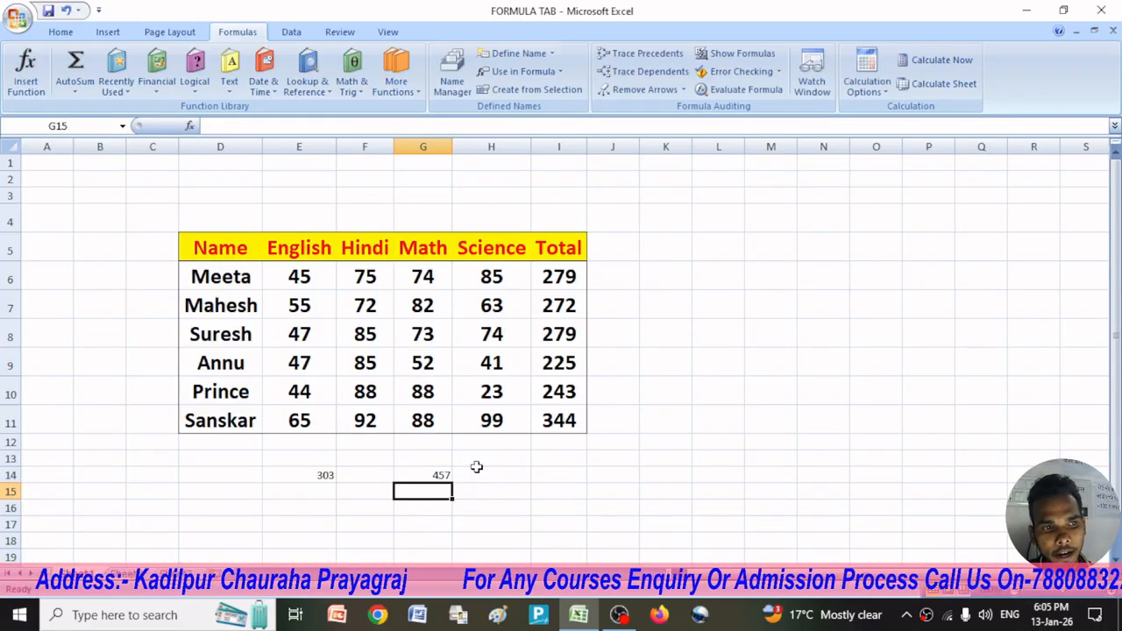
pyautogui.click(425, 477)
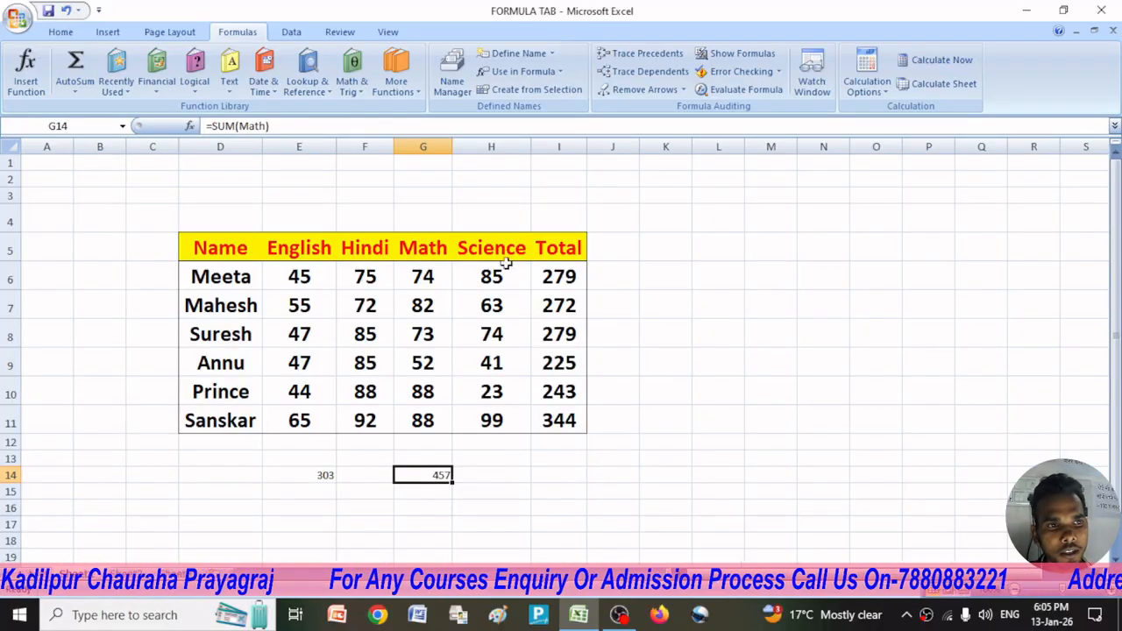
# Step: Define the name Science for the Science column, header included, in cells H5:H11
pyautogui.click(513, 476)
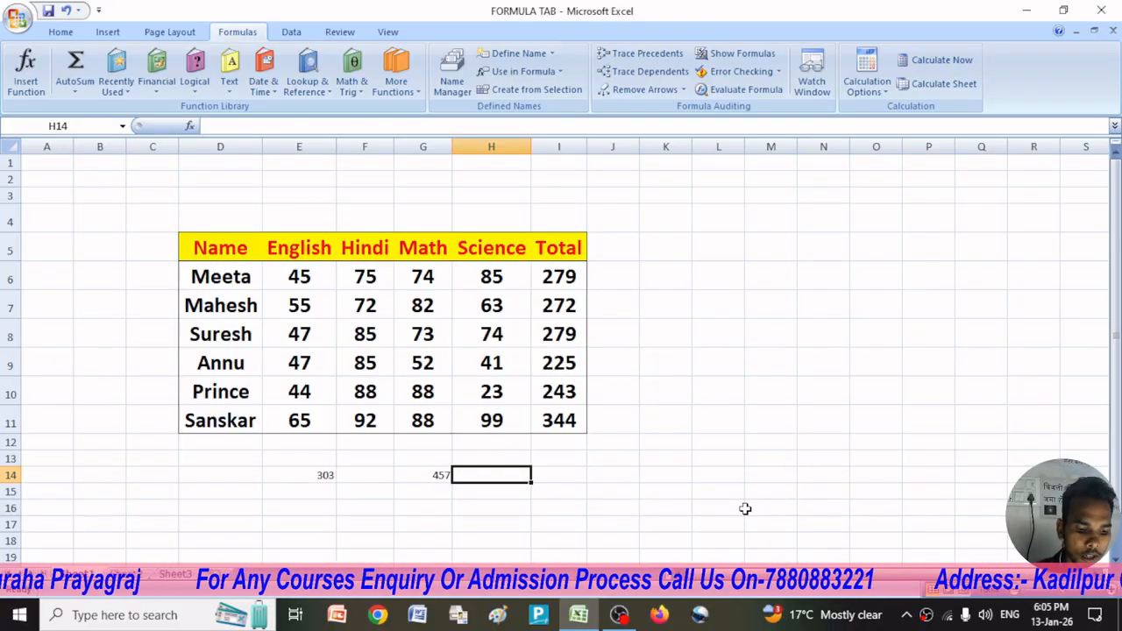
pyautogui.moveTo(490, 250); pyautogui.dragTo(491, 419)
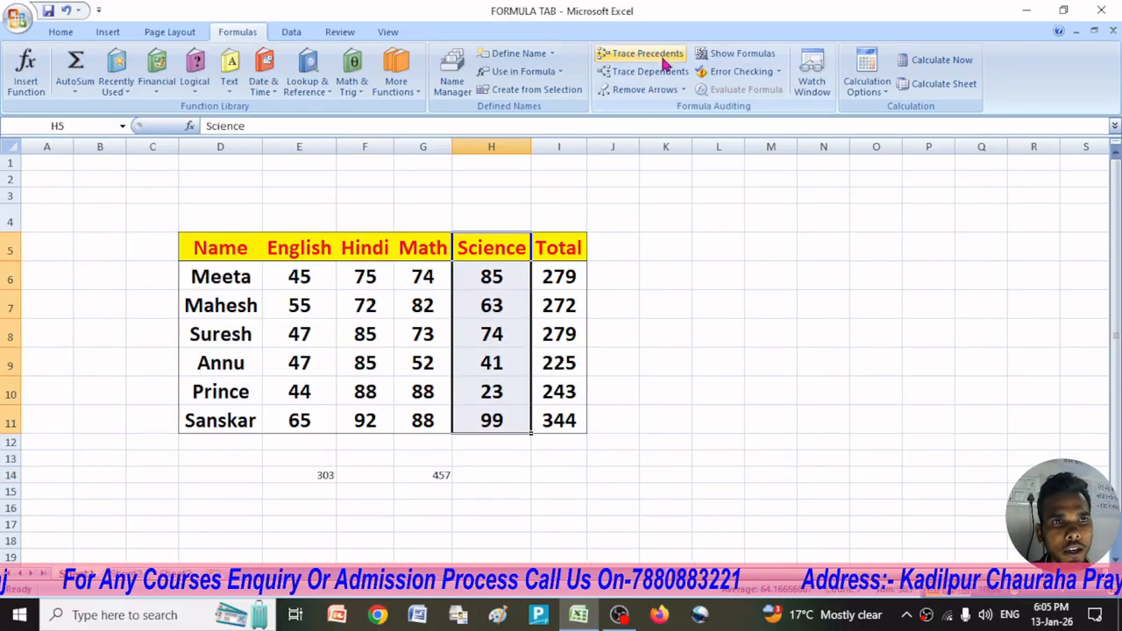
pyautogui.click(545, 57)
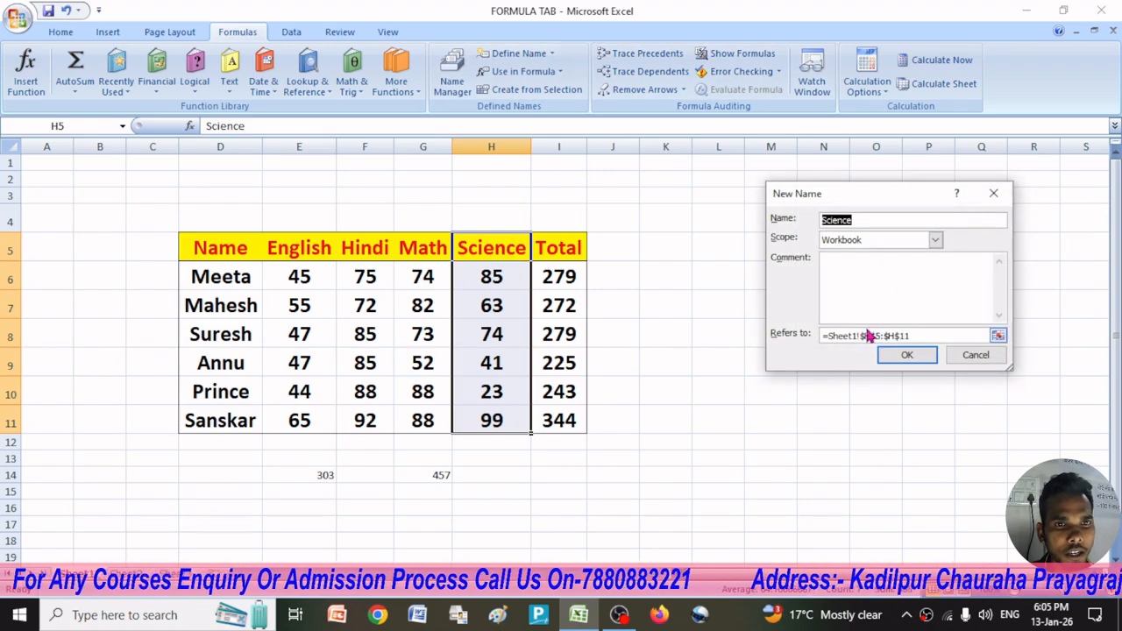
pyautogui.click(907, 359)
# Step: Total the Science marks in cell H14 using the defined name, with the formula =SUM(SCIENCE)
pyautogui.click(513, 477)
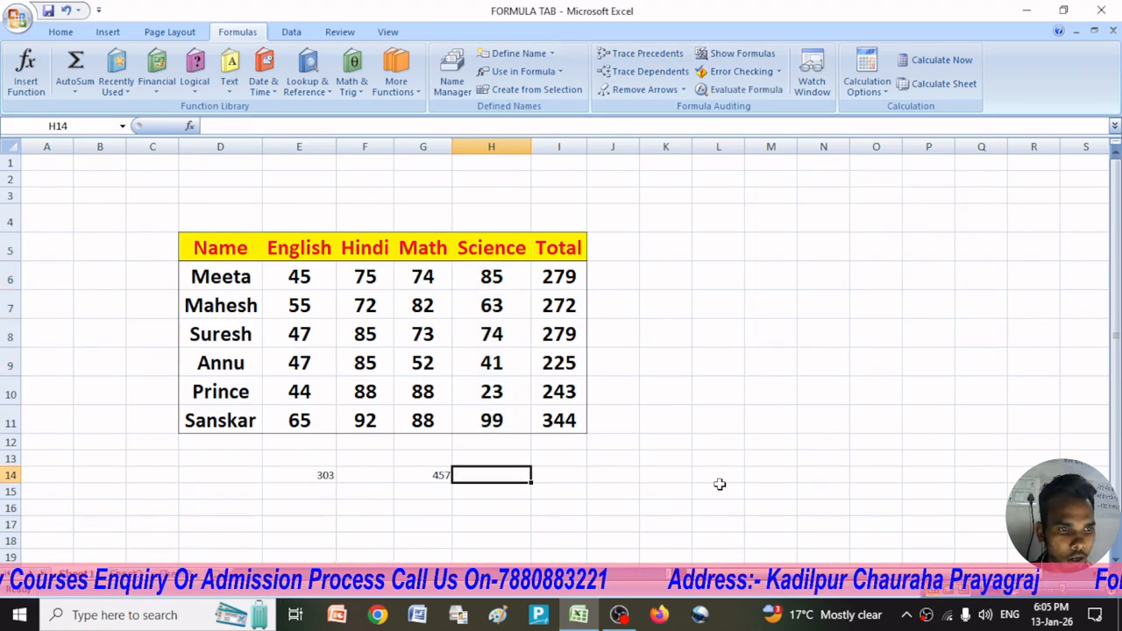
pyautogui.write('=S')
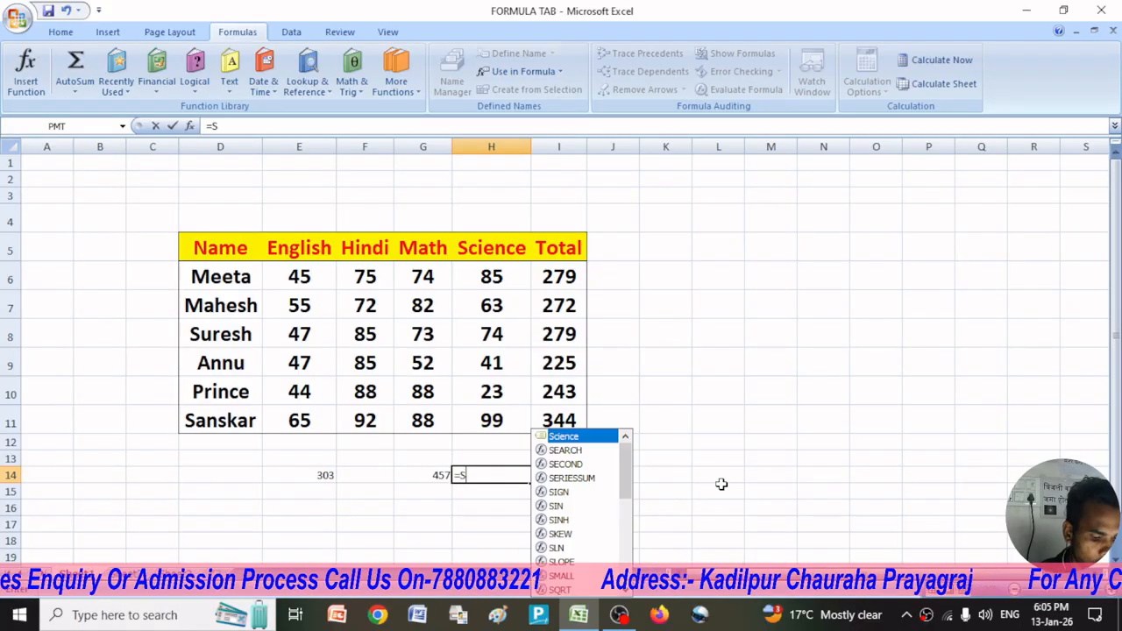
pyautogui.write('UM(')
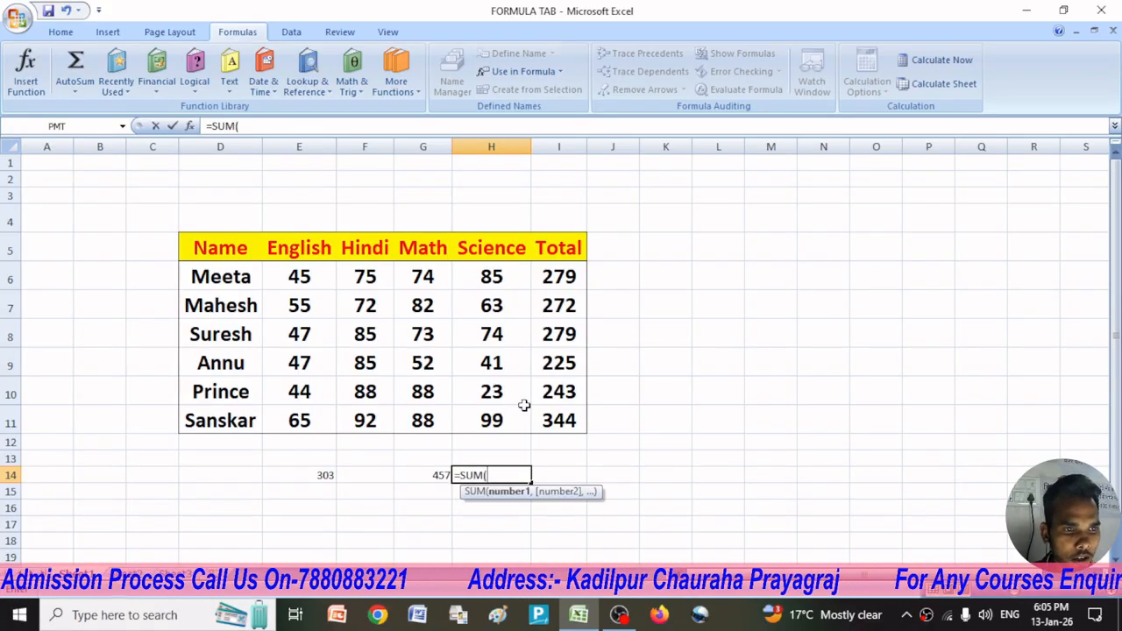
pyautogui.write('S')
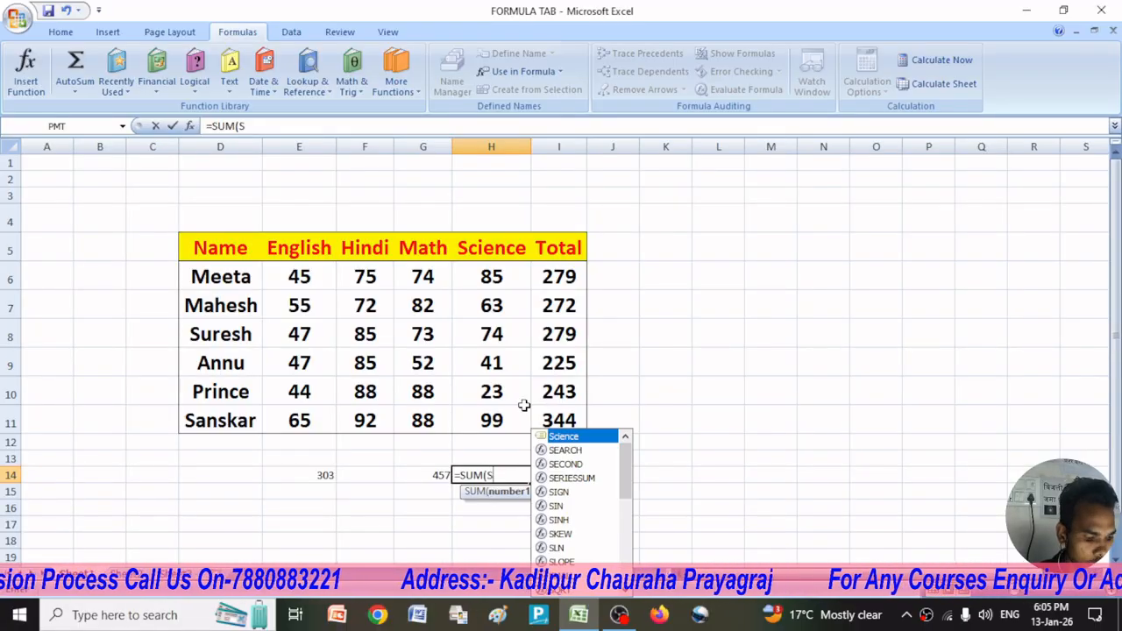
pyautogui.write('CIN')
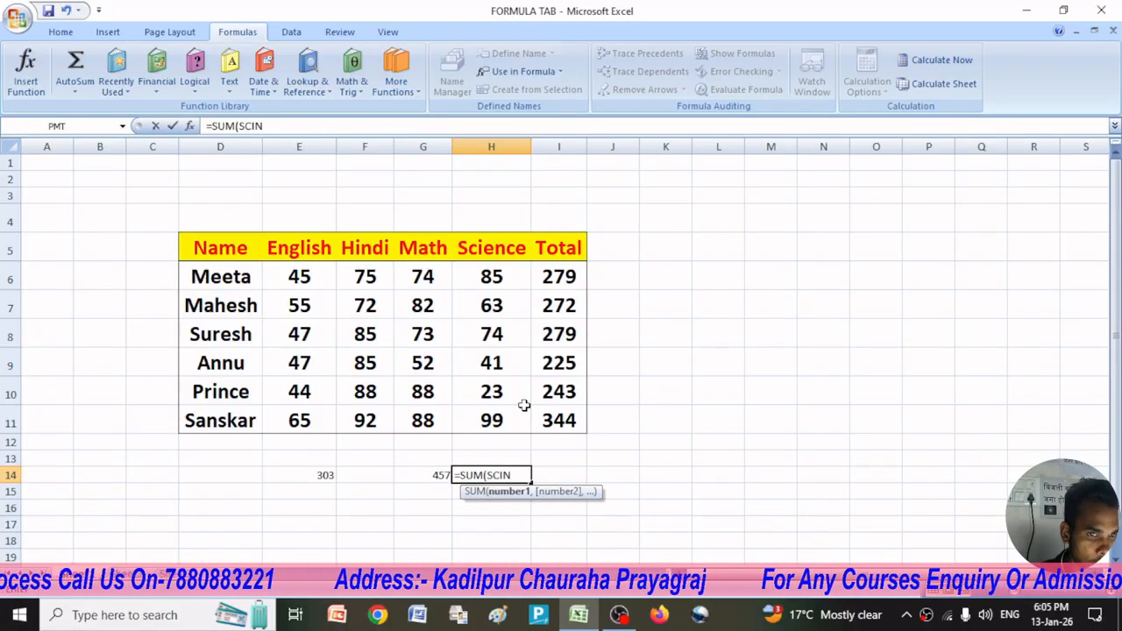
pyautogui.press('BackSpace')
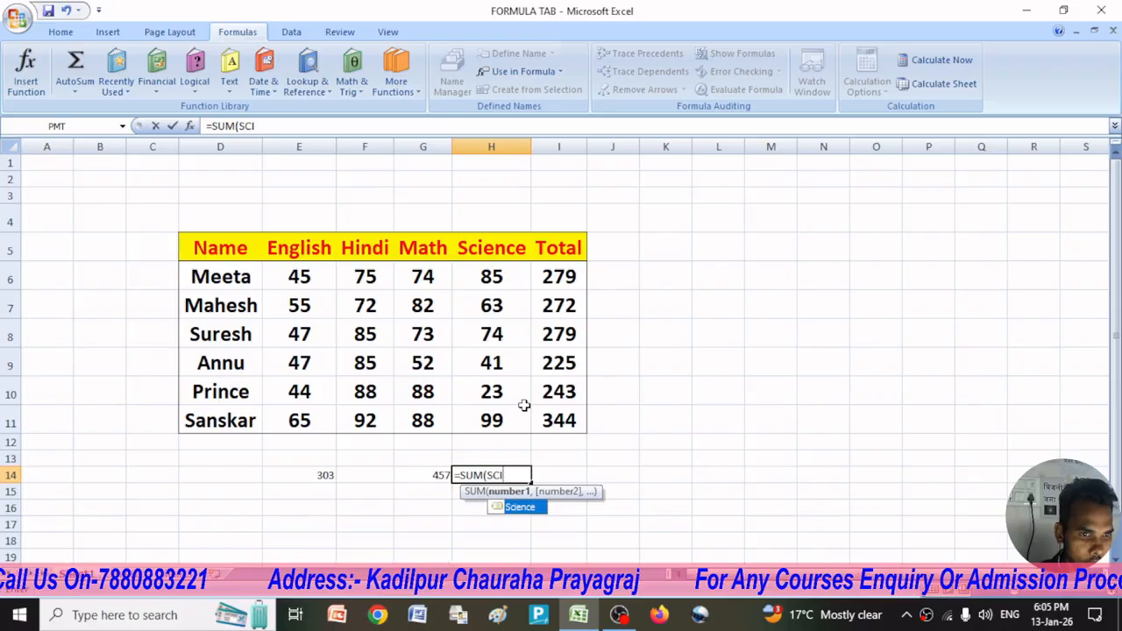
pyautogui.write('ENCE')
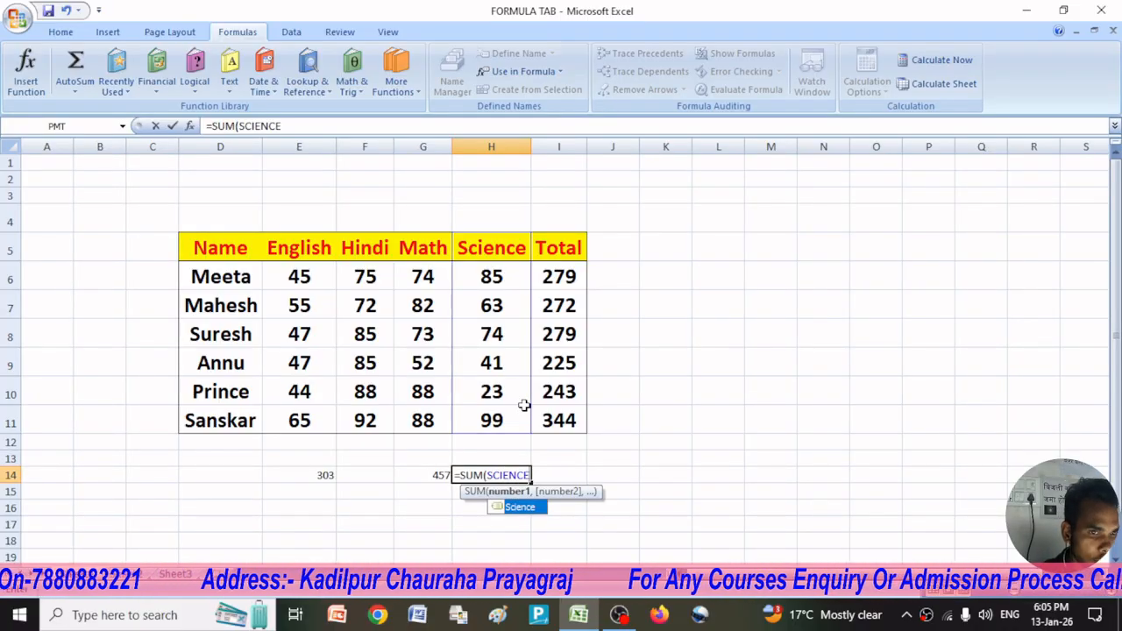
pyautogui.write(')')
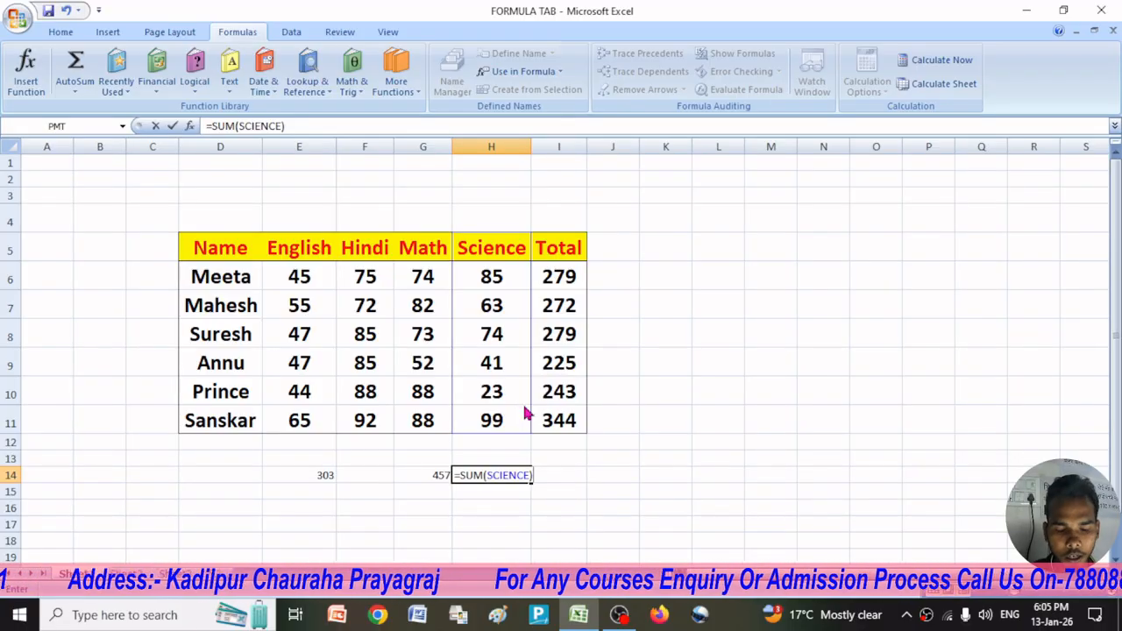
pyautogui.press('Return')
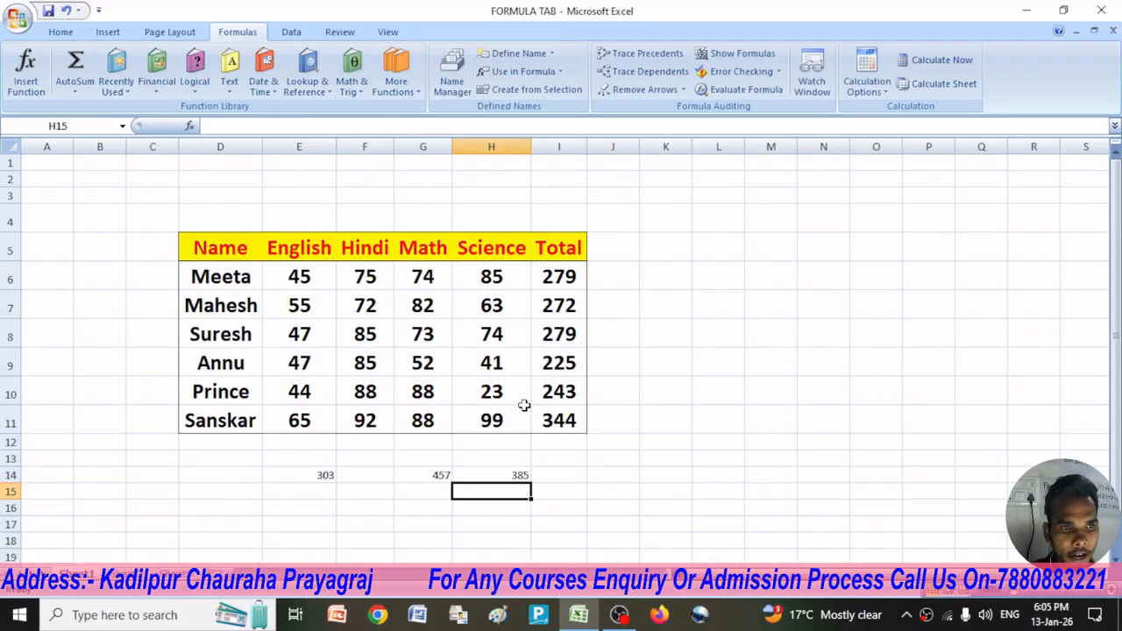
pyautogui.click(505, 476)
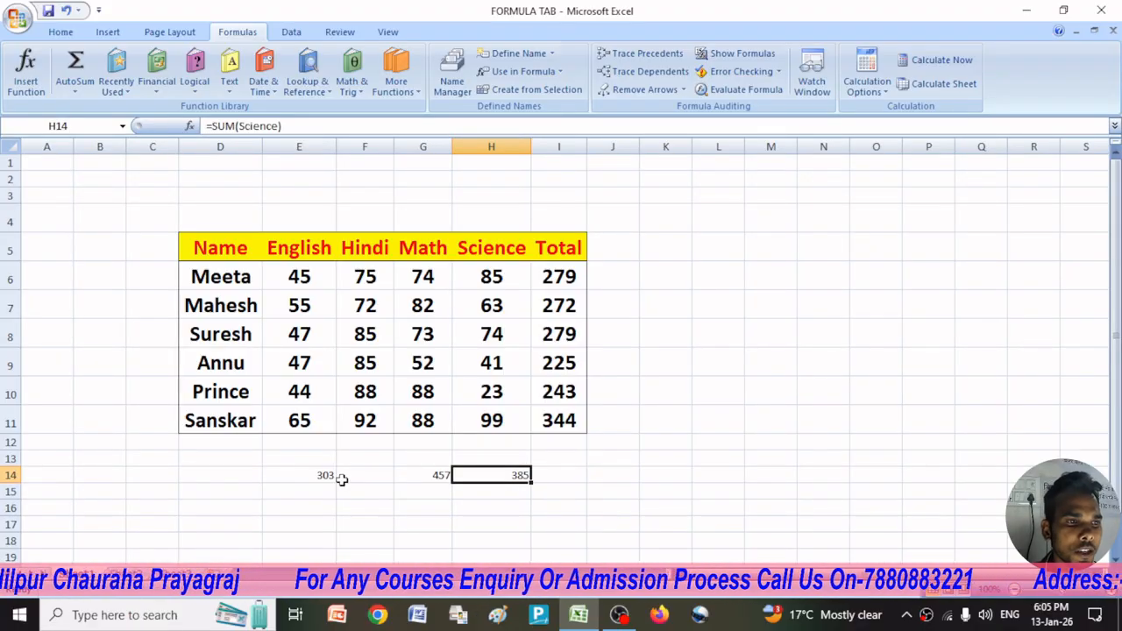
# Step: Clear the English, Math and Science totals from cells E14:H14
pyautogui.moveTo(297, 473); pyautogui.dragTo(516, 476)
pyautogui.press('Delete')
pyautogui.click(732, 509)
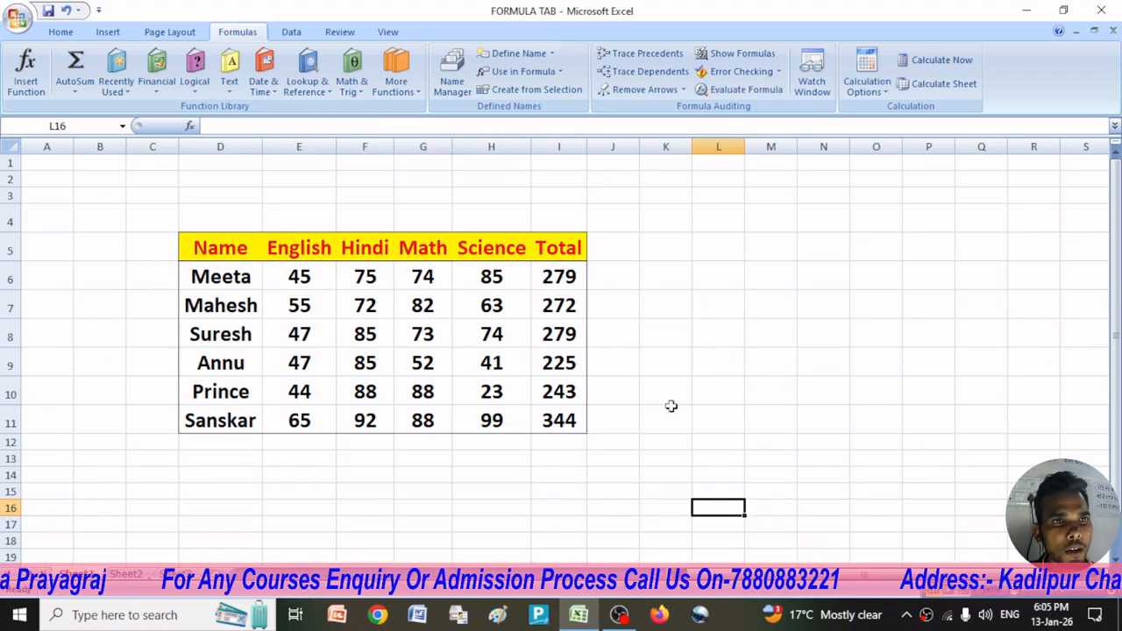
# Step: Total the English marks in cell N8 by inserting the defined name English with Use in Formula and completing it as =SUM(English)
pyautogui.click(524, 74)
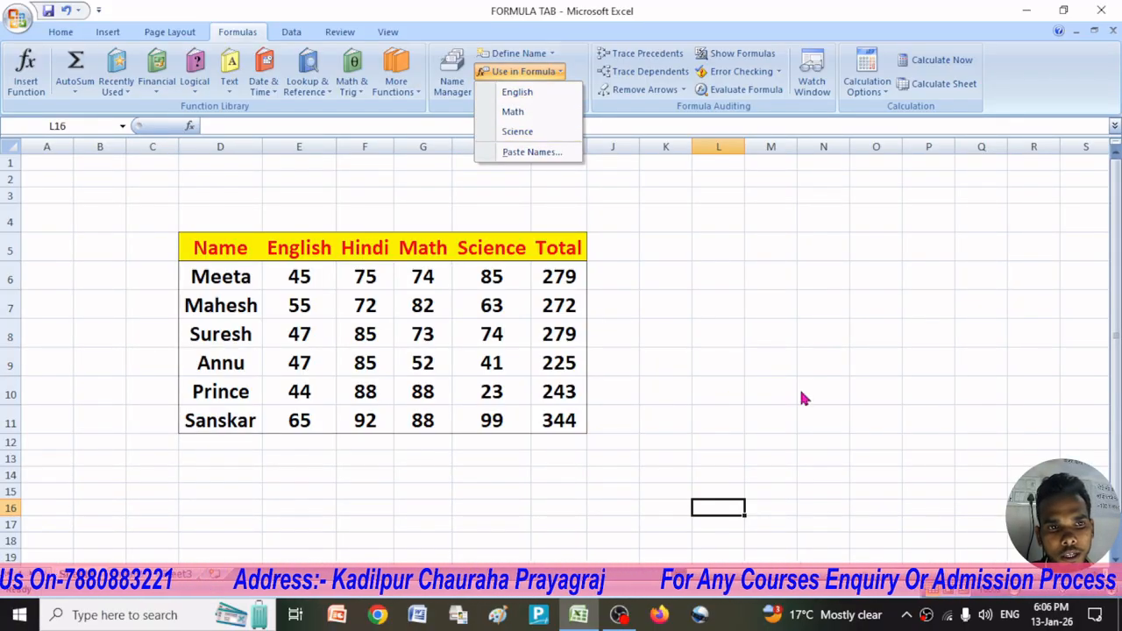
pyautogui.click(802, 348)
pyautogui.click(809, 343)
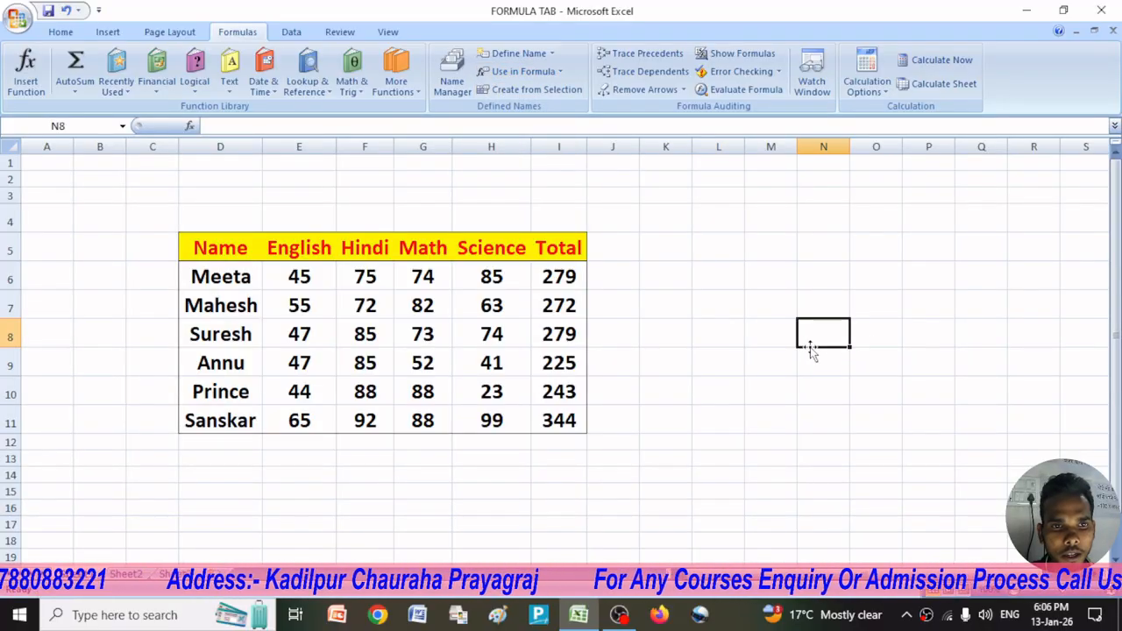
pyautogui.click(539, 71)
pyautogui.click(531, 92)
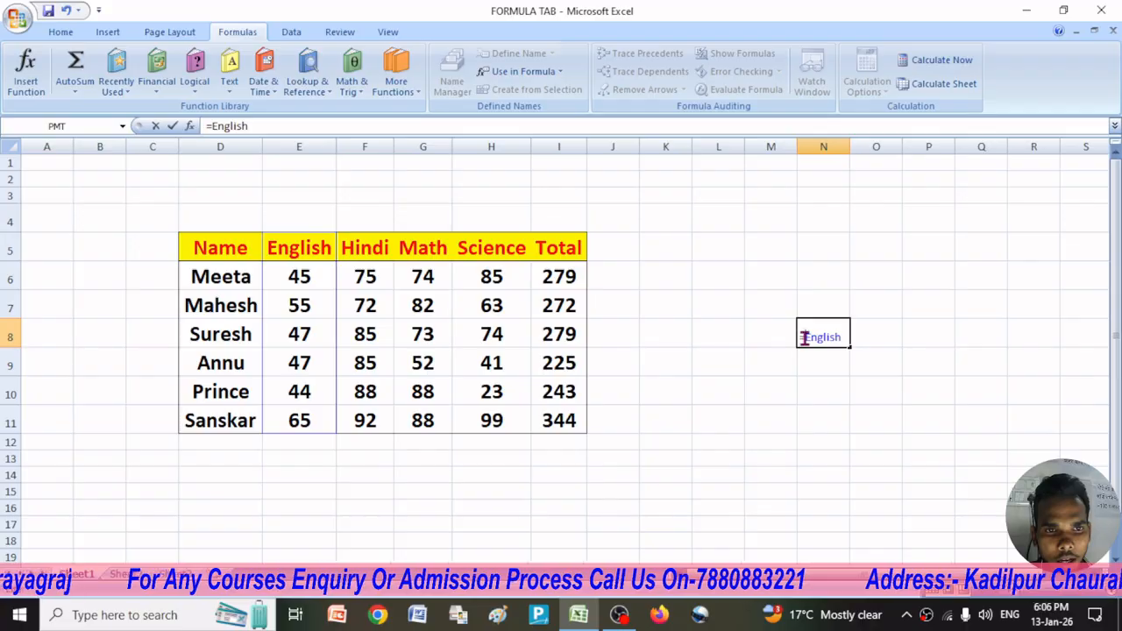
pyautogui.write('SUM')
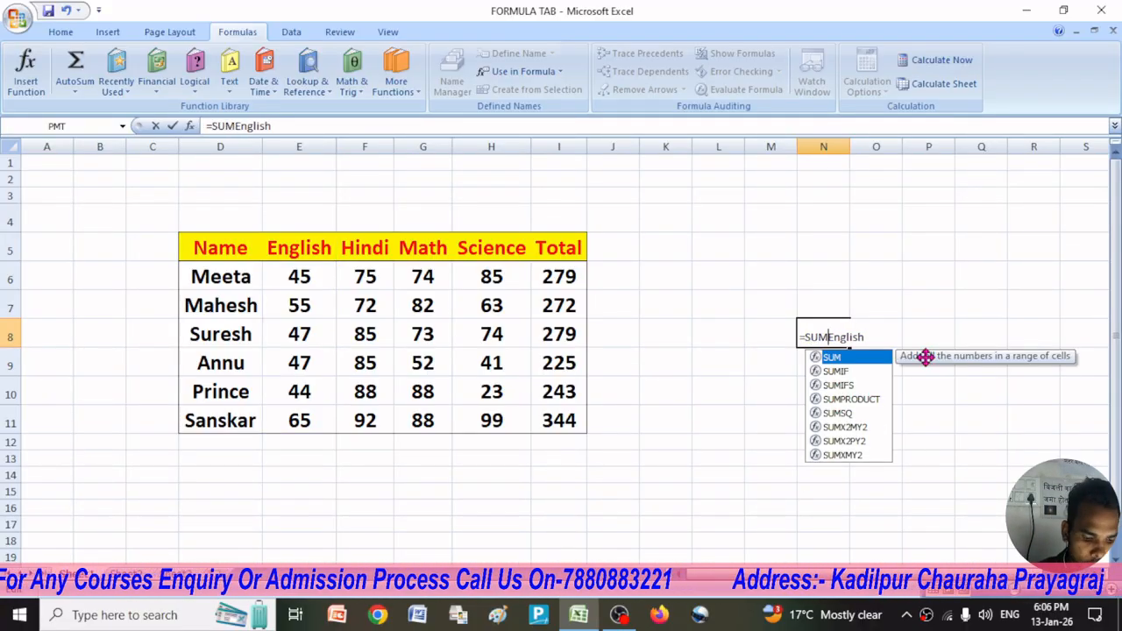
pyautogui.write('(')
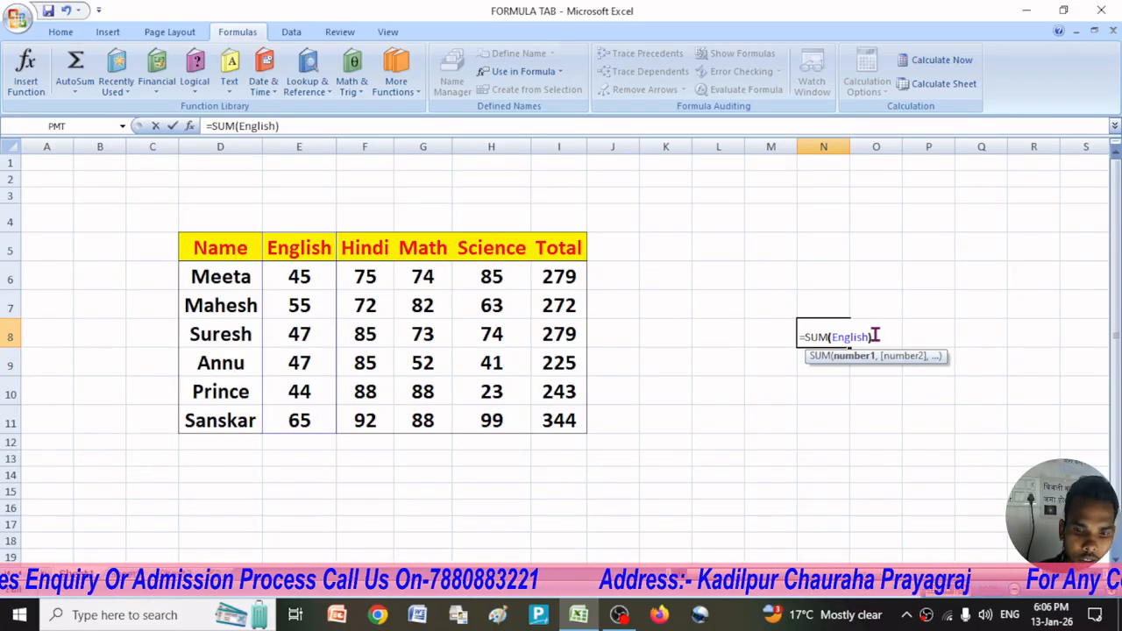
pyautogui.press('Return')
pyautogui.click(829, 335)
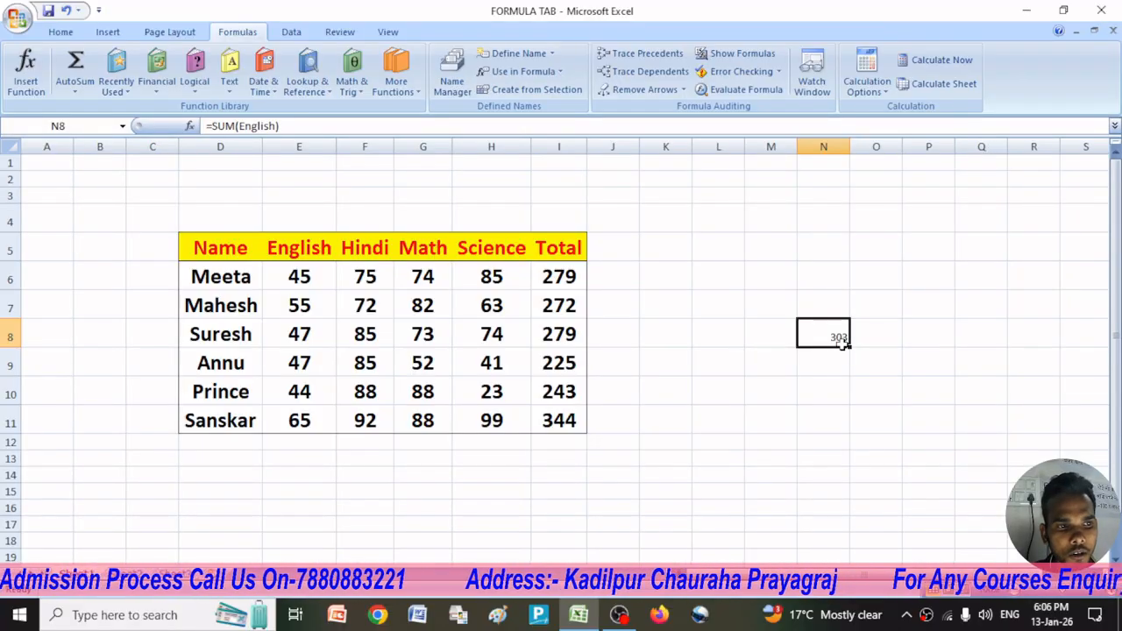
# Step: Total the Science marks in cell M10 by inserting the defined name Science with Use in Formula and completing it as =SUM(Science)
pyautogui.click(783, 395)
pyautogui.click(526, 71)
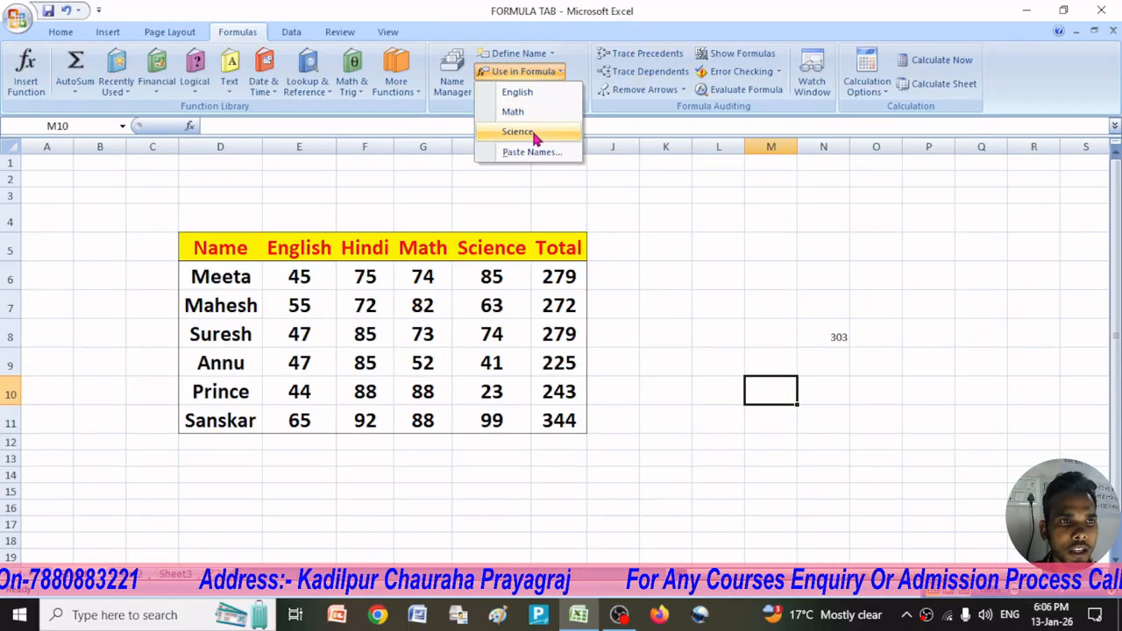
pyautogui.click(537, 132)
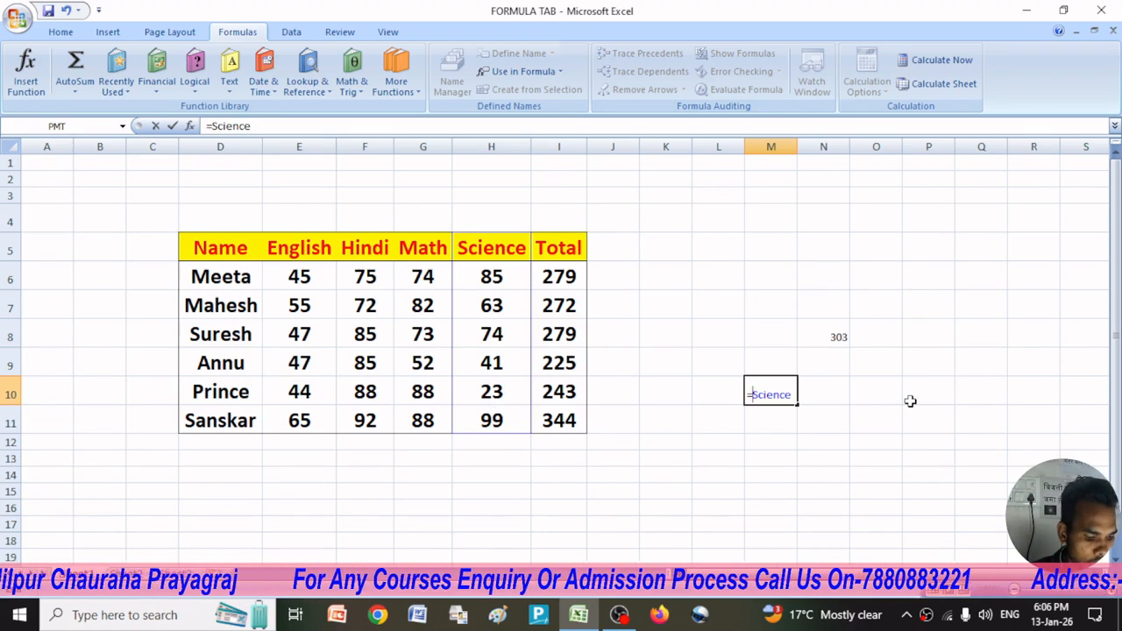
pyautogui.write('SUM')
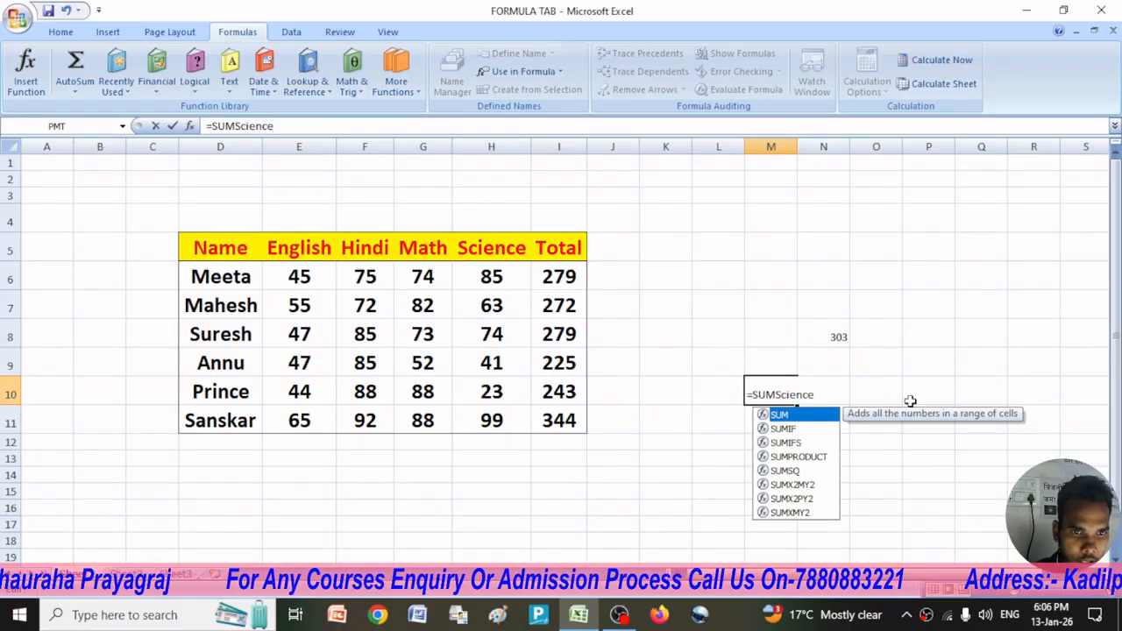
pyautogui.write('(')
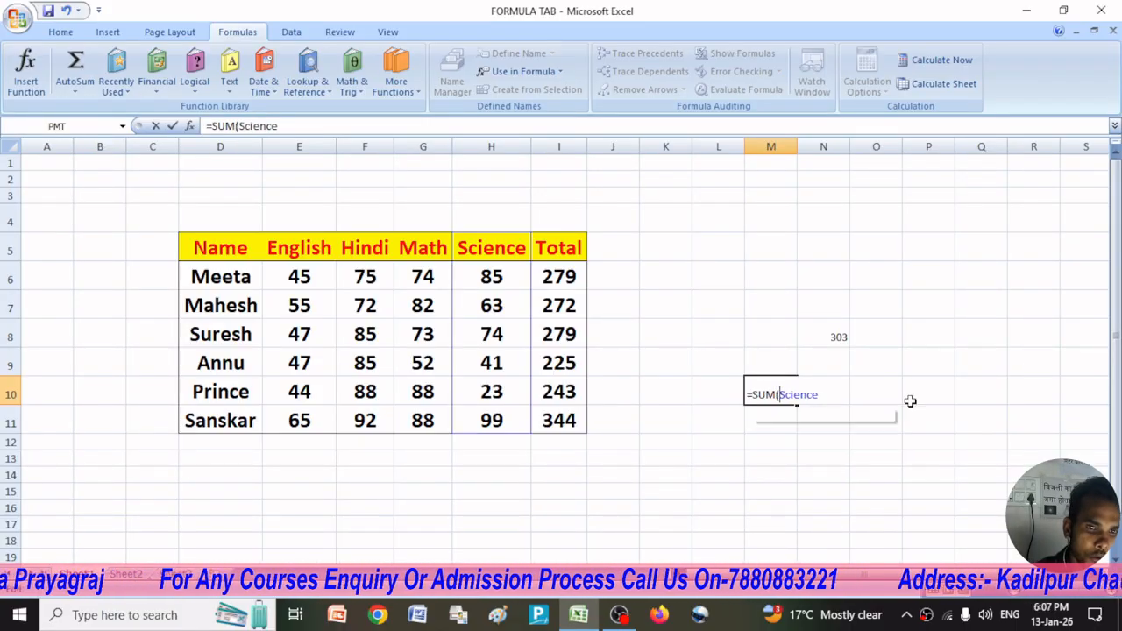
pyautogui.click(831, 394)
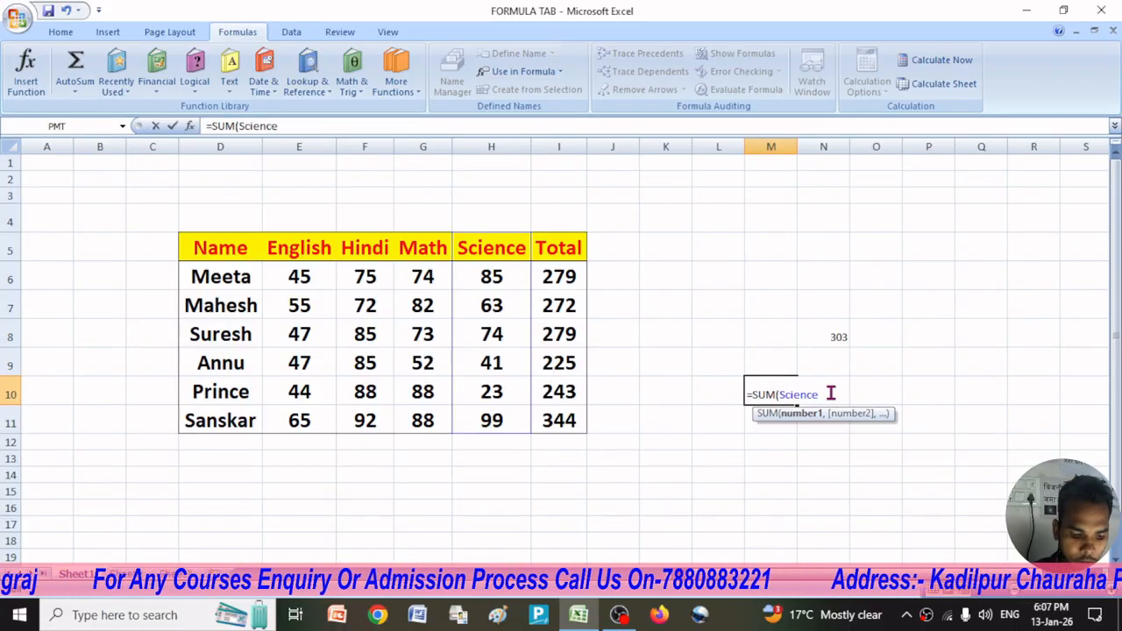
pyautogui.press('Return')
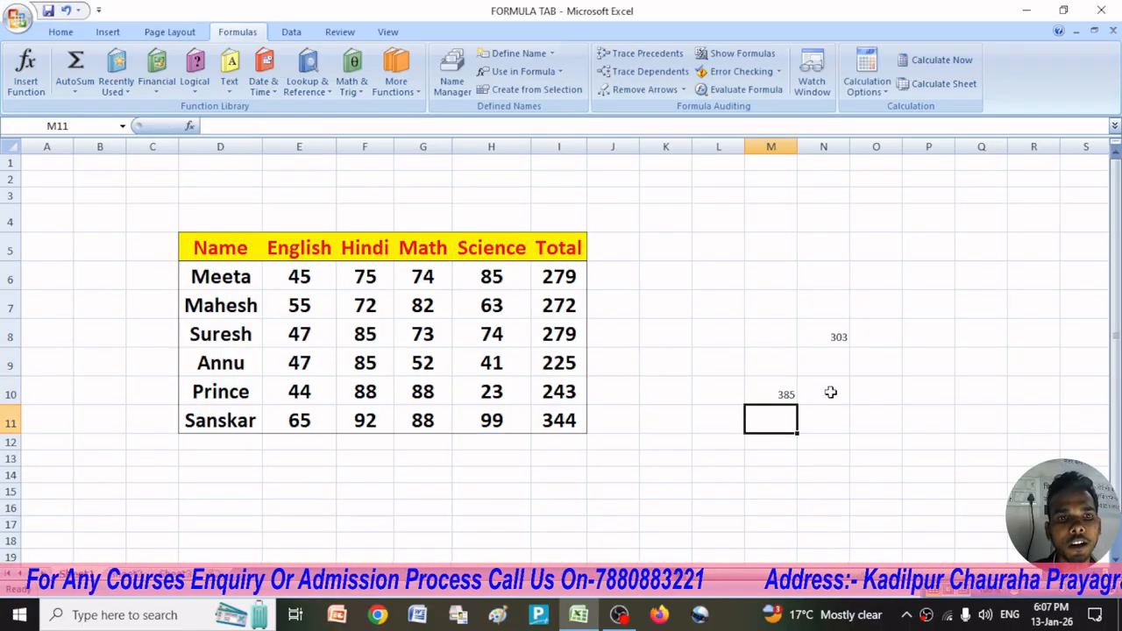
pyautogui.click(775, 399)
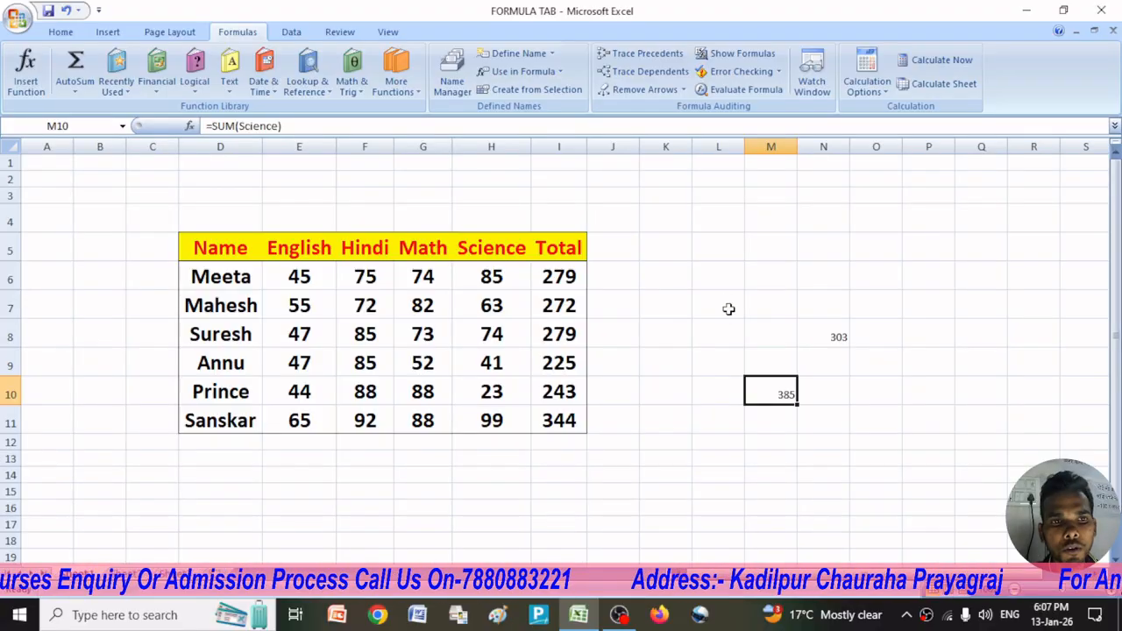
# Step: Clear the English and Science totals from the range L8:O11
pyautogui.moveTo(731, 324); pyautogui.dragTo(874, 426)
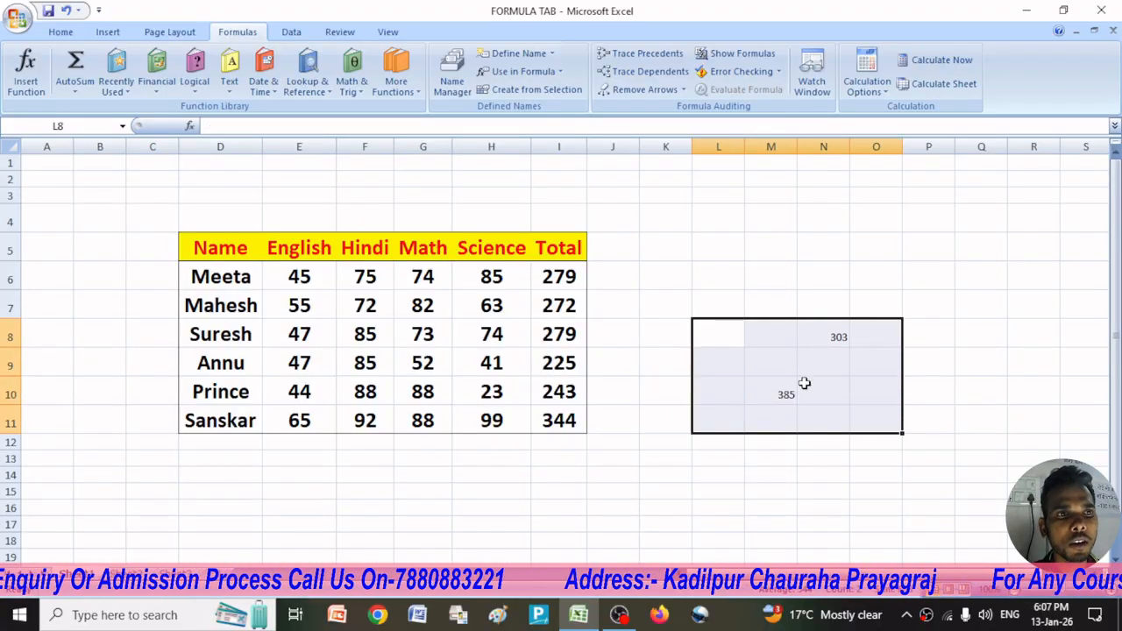
pyautogui.press('Return')
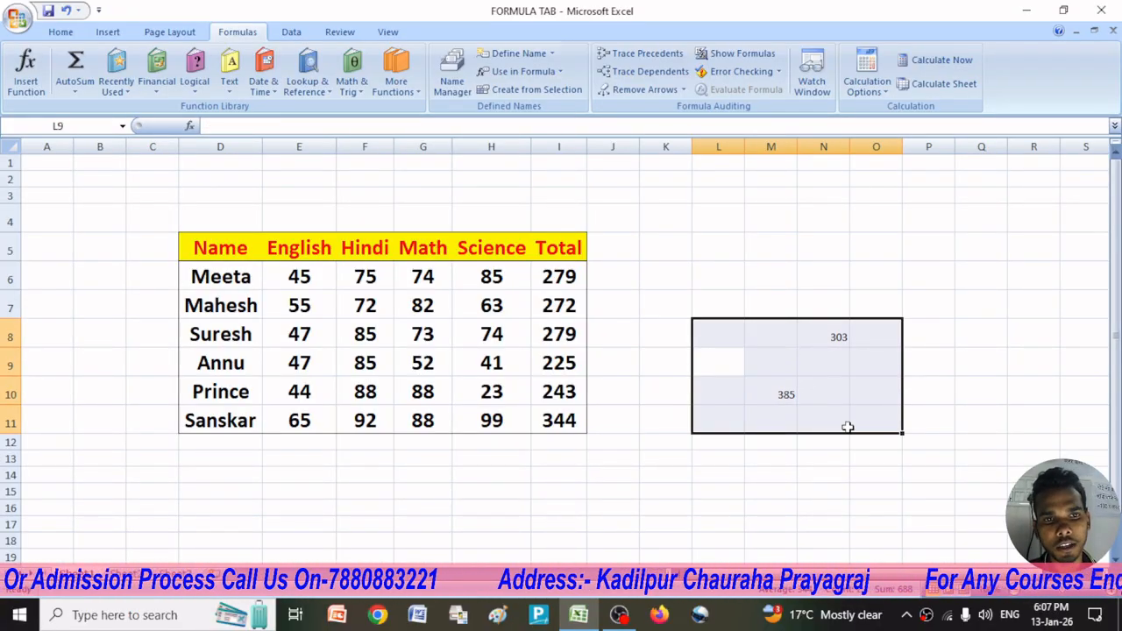
pyautogui.press('Delete')
pyautogui.click(929, 457)
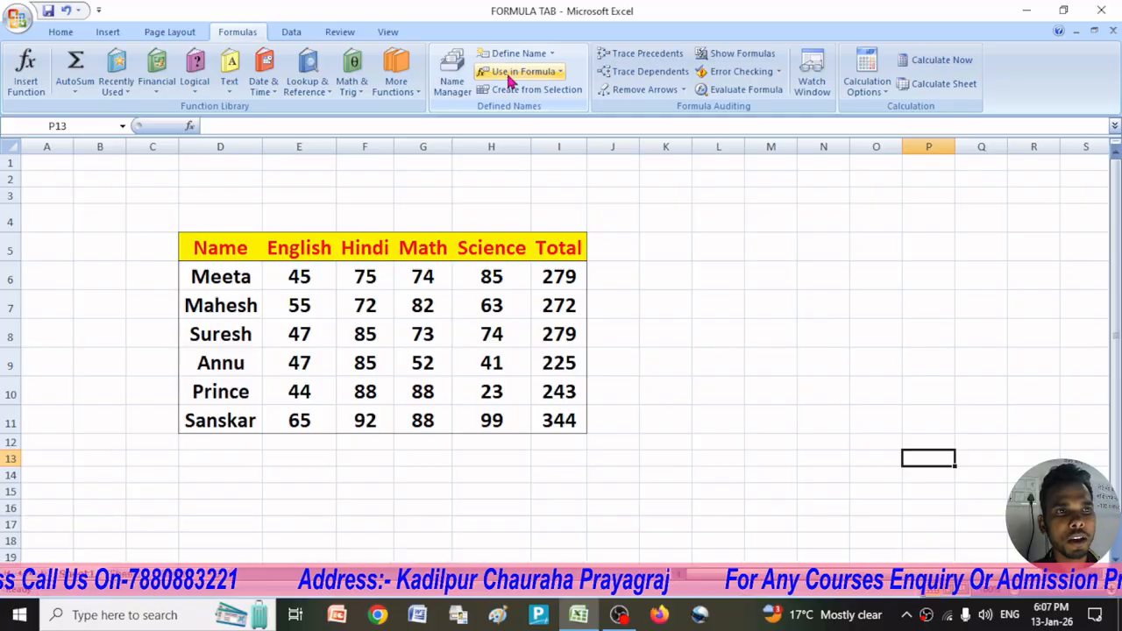
# Step: Delete the defined name English in the Name Manager
pyautogui.click(452, 73)
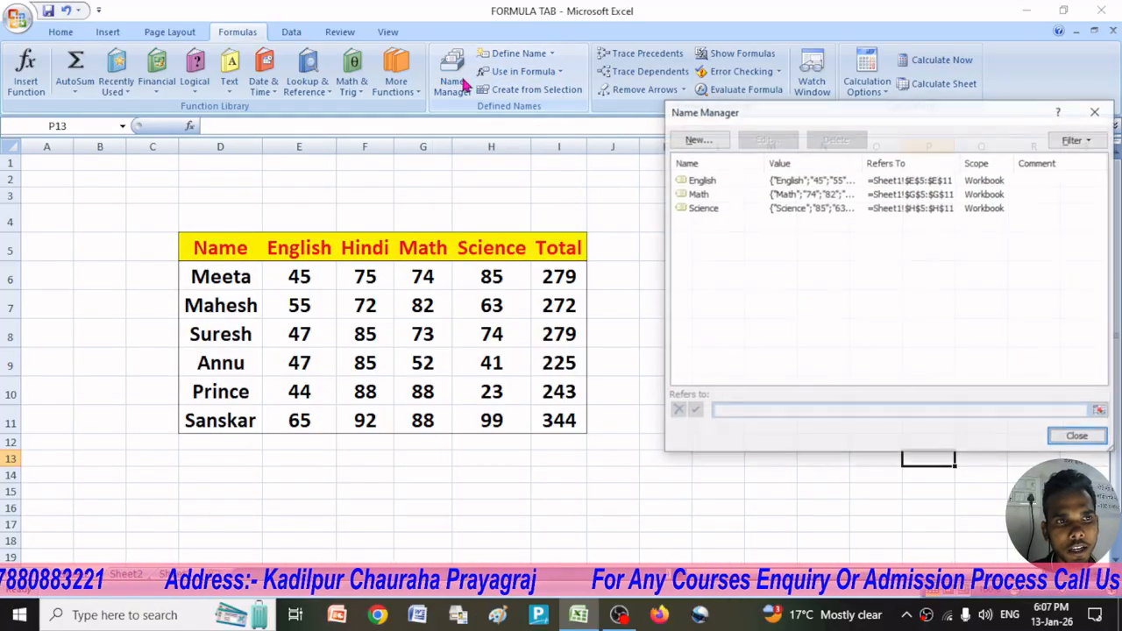
pyautogui.moveTo(903, 117); pyautogui.dragTo(836, 225)
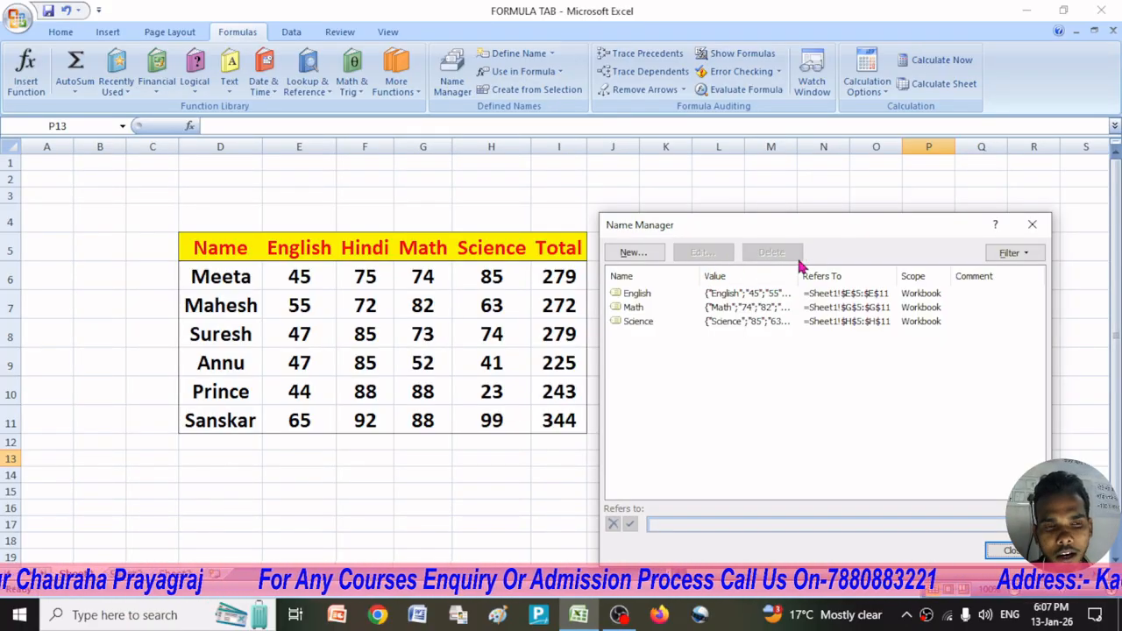
pyautogui.click(638, 295)
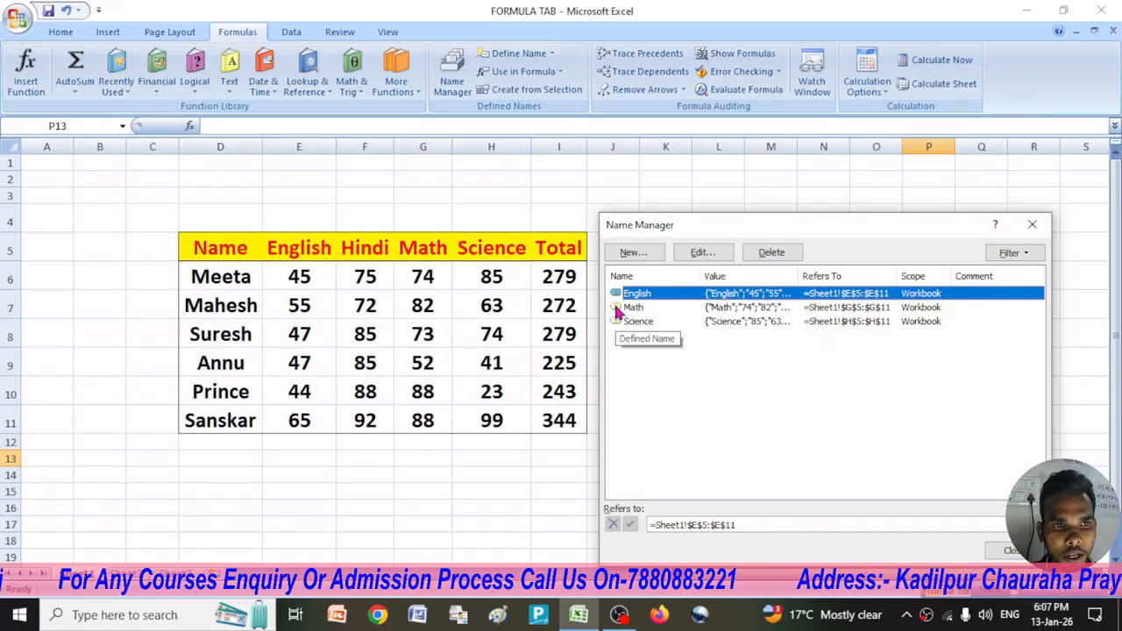
pyautogui.click(616, 312)
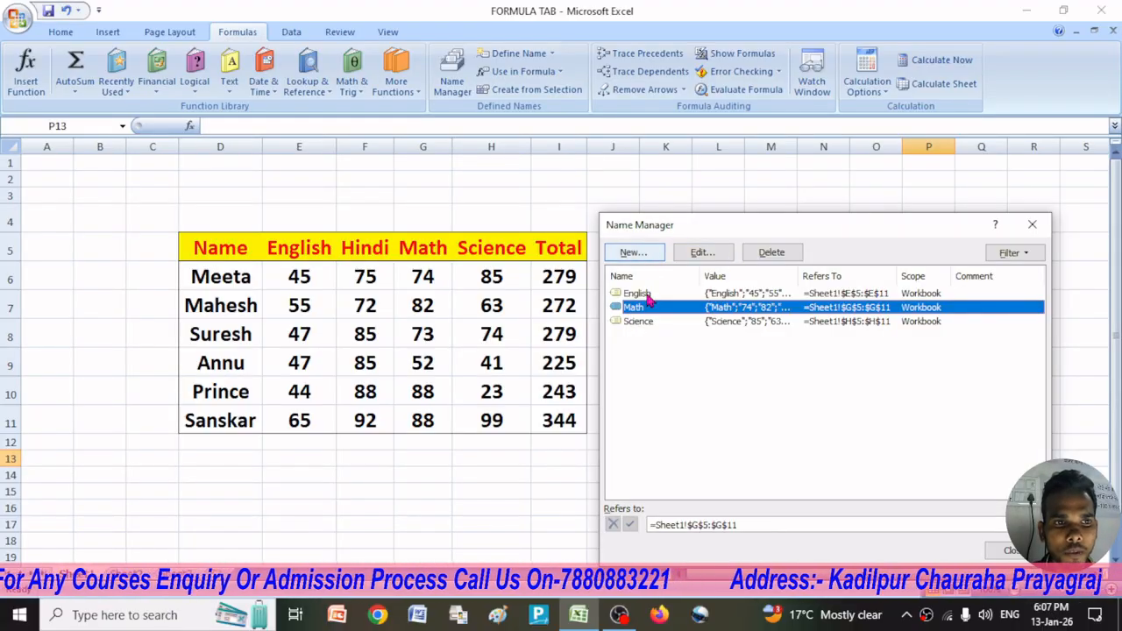
pyautogui.click(647, 296)
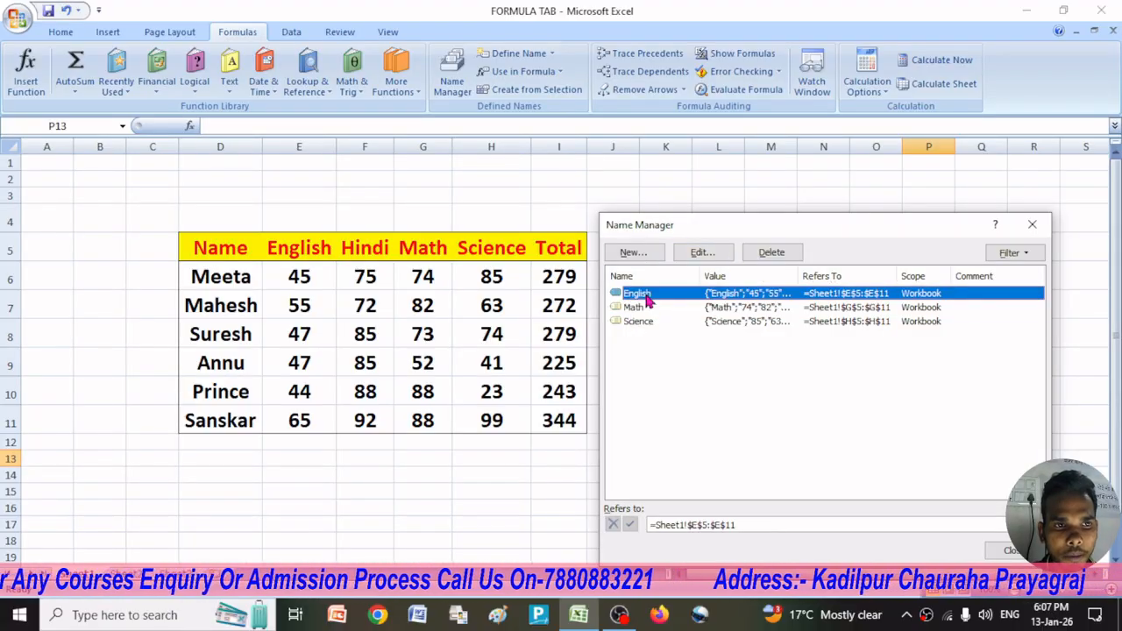
pyautogui.click(771, 253)
pyautogui.click(539, 352)
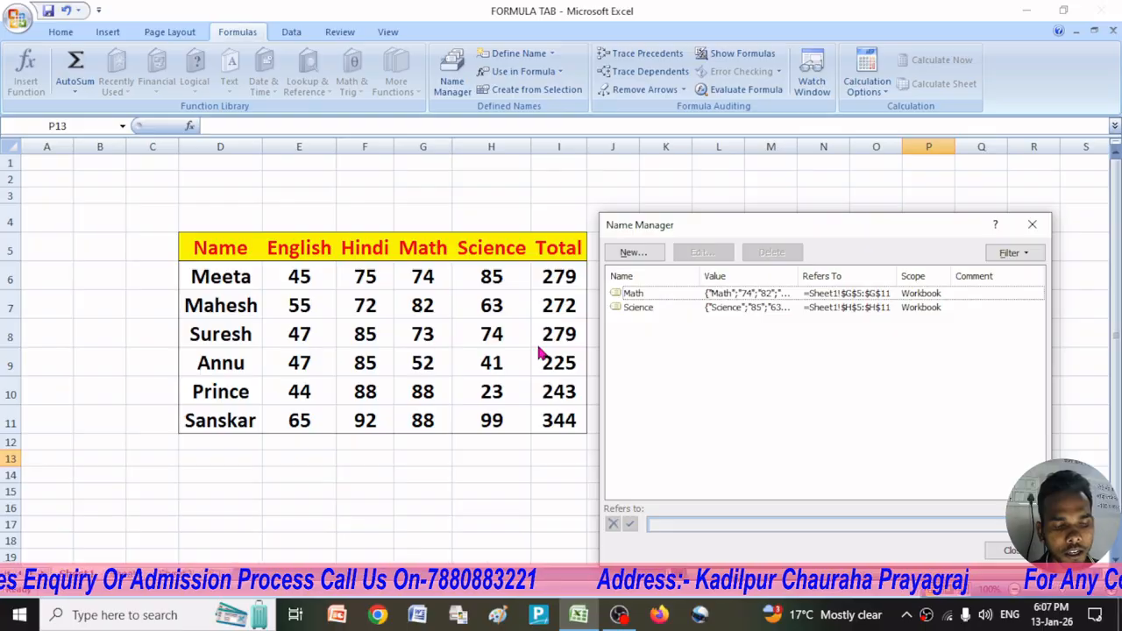
# Step: Rename the defined name Math as Math1
pyautogui.click(635, 295)
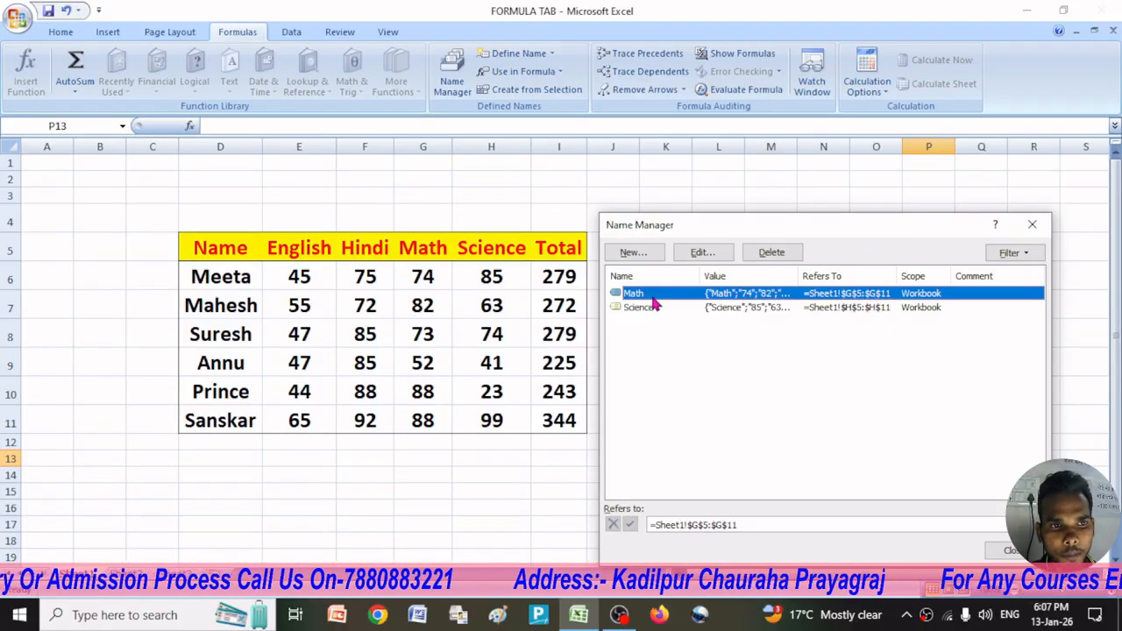
pyautogui.click(702, 251)
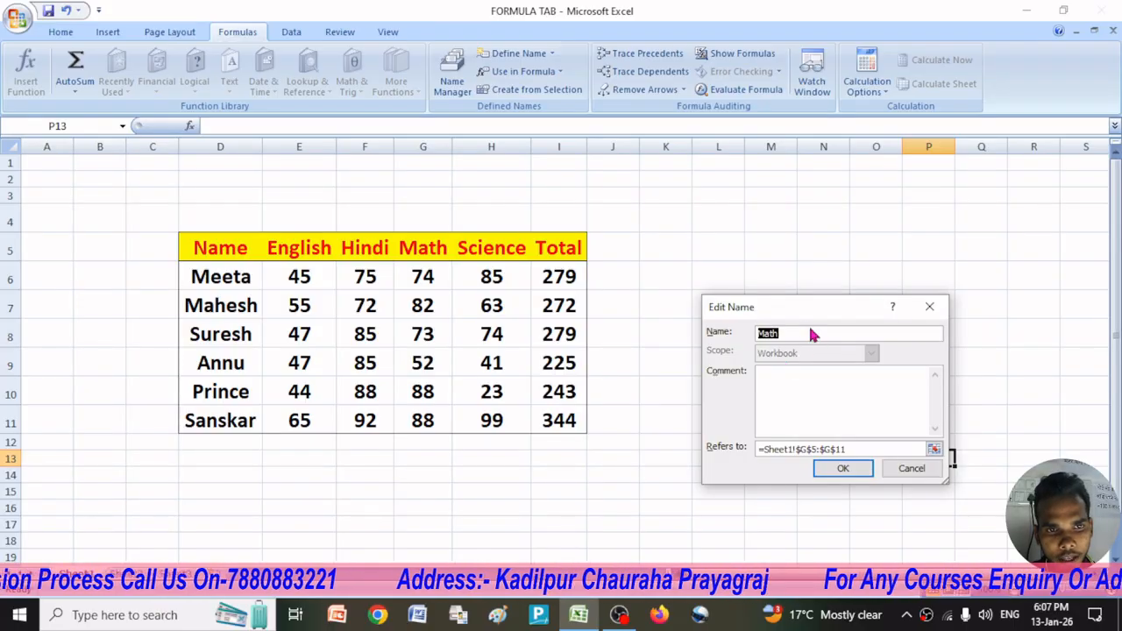
pyautogui.click(805, 332)
pyautogui.write('1')
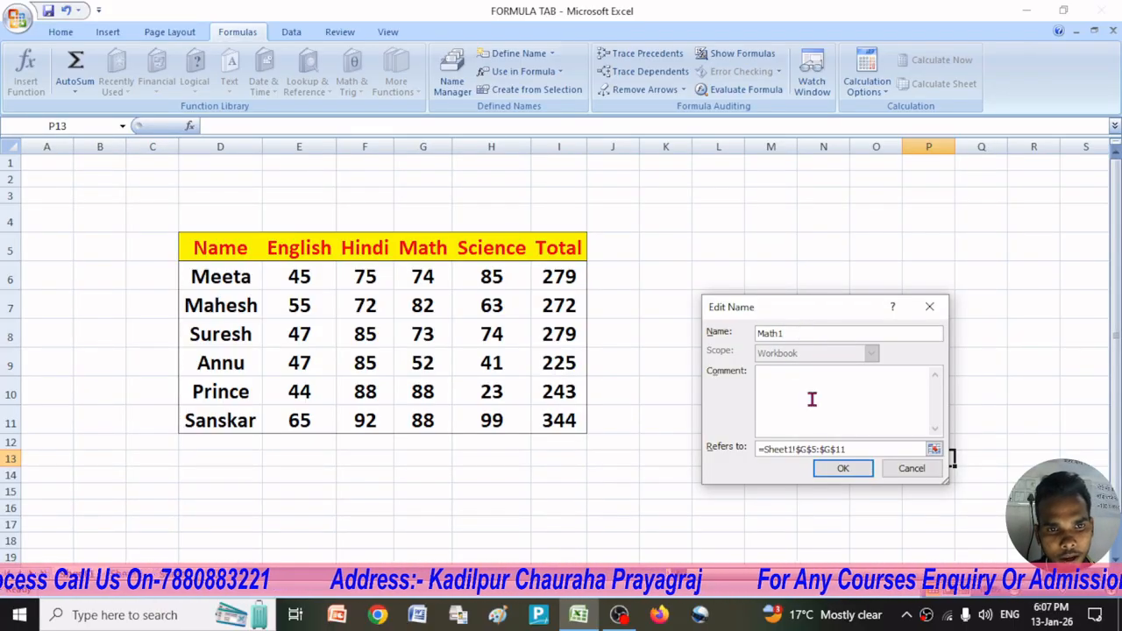
pyautogui.click(840, 467)
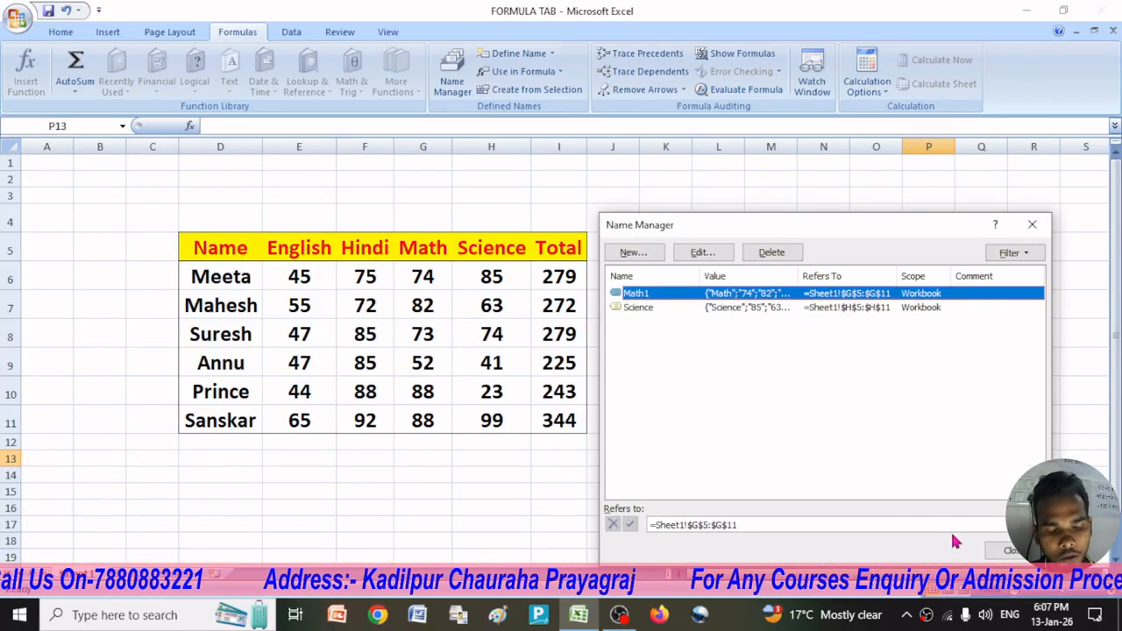
pyautogui.click(635, 254)
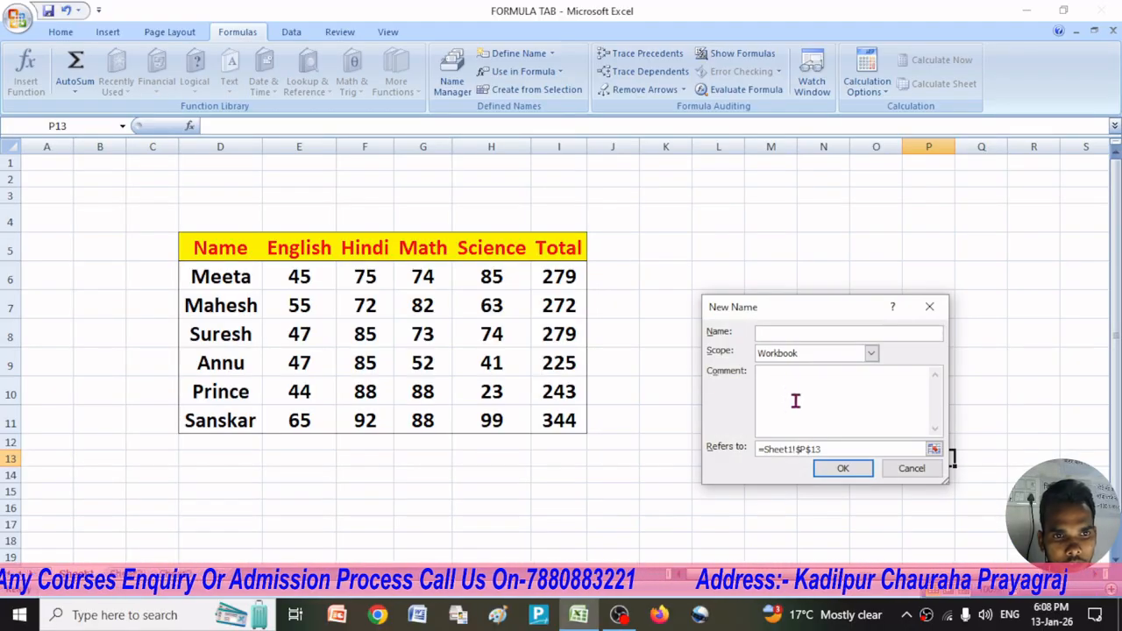
pyautogui.click(799, 351)
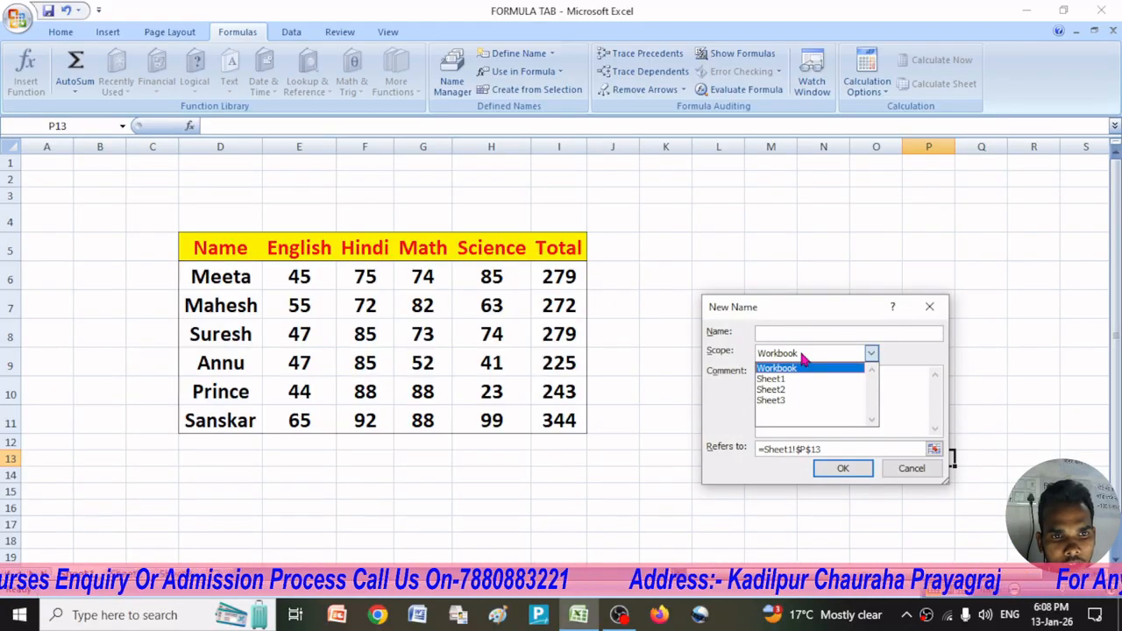
pyautogui.click(783, 382)
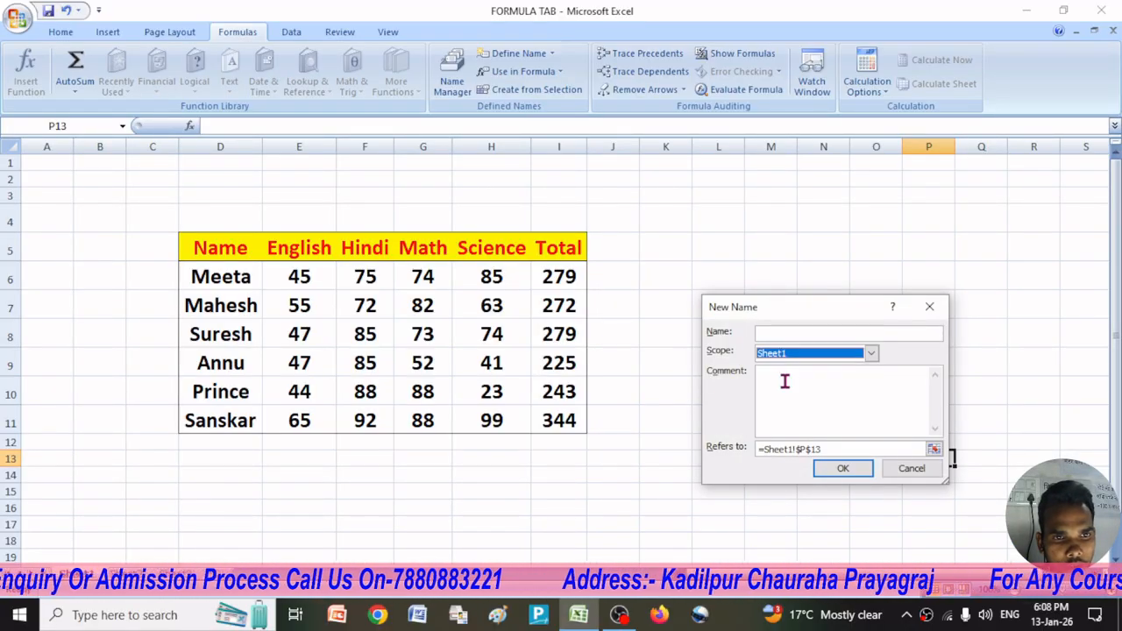
pyautogui.click(799, 331)
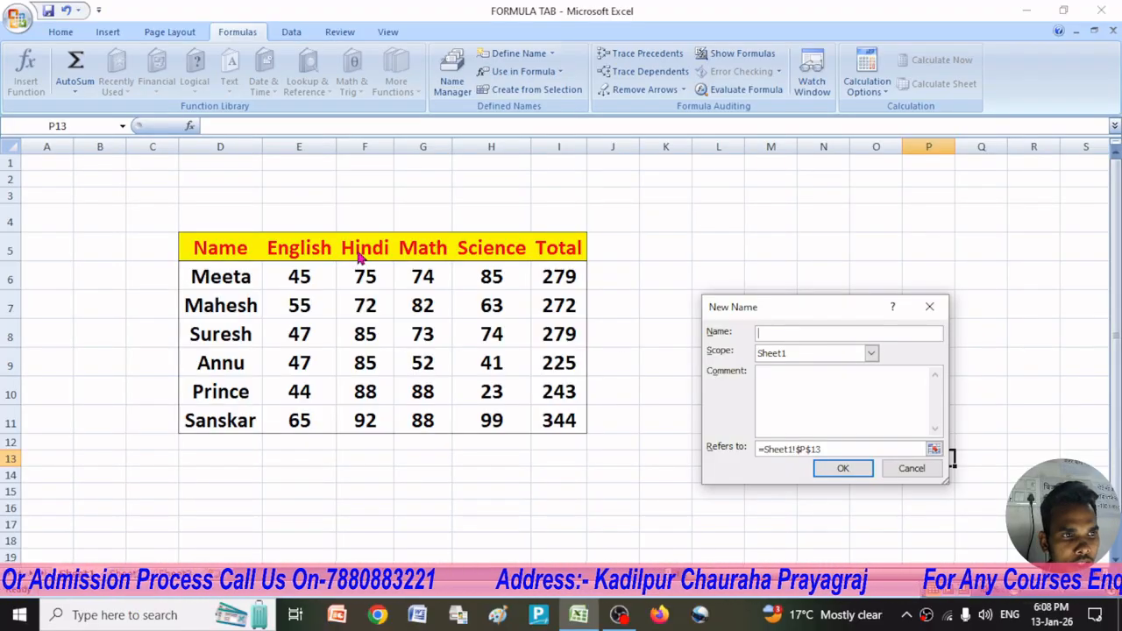
pyautogui.click(929, 306)
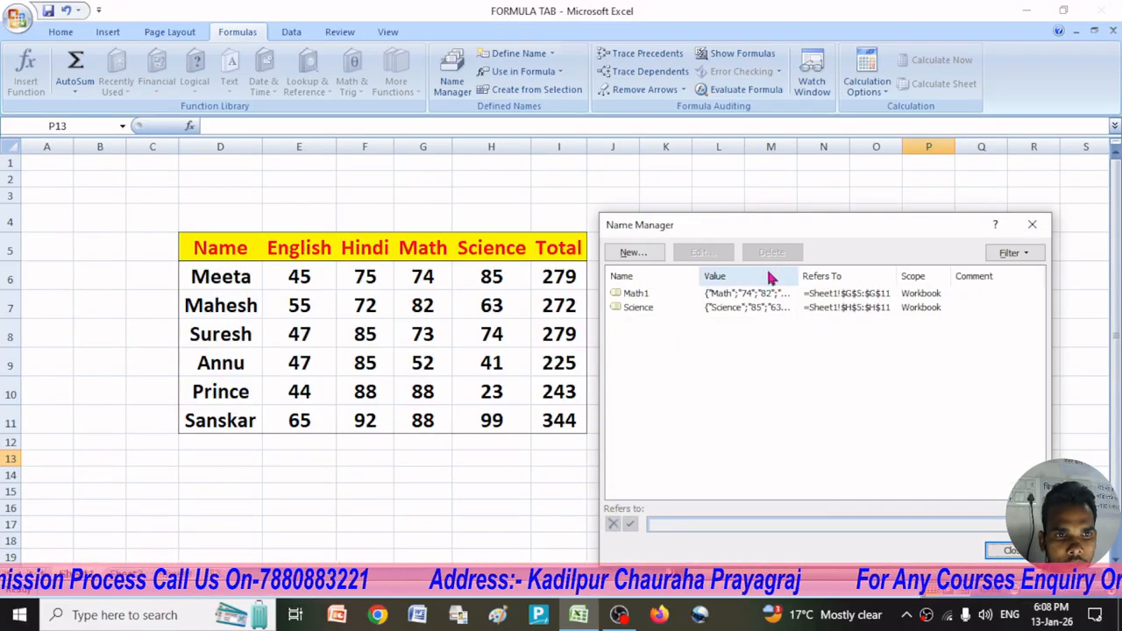
# Step: Try to add a workbook-scope defined name with a blank name that refers to the Hindi column, F5:F11
pyautogui.click(638, 254)
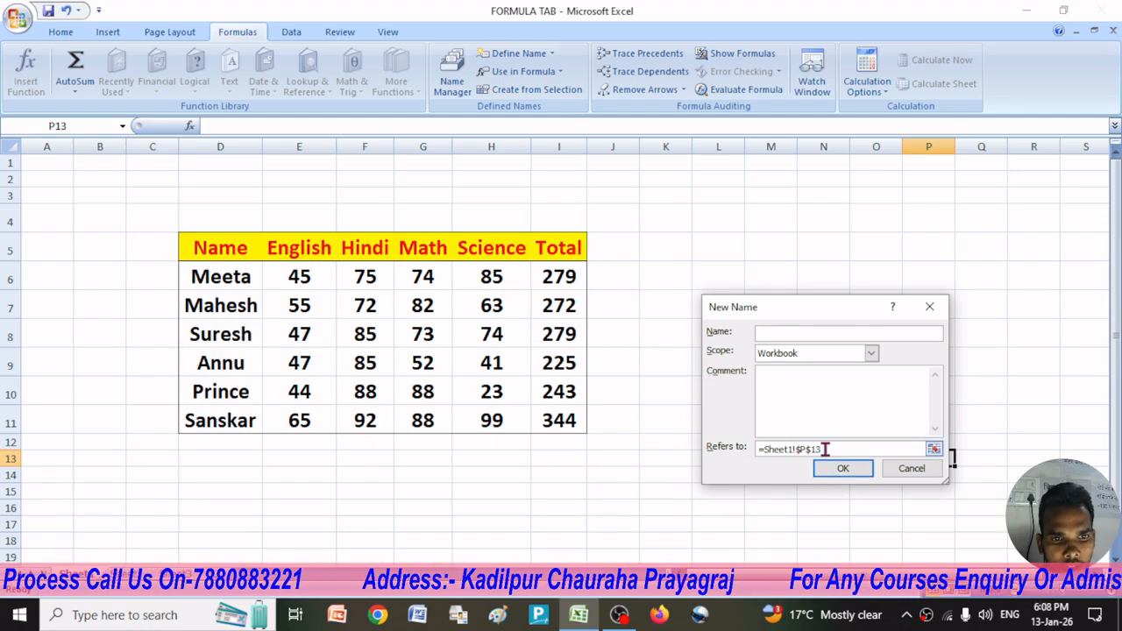
pyautogui.moveTo(834, 449); pyautogui.dragTo(738, 450)
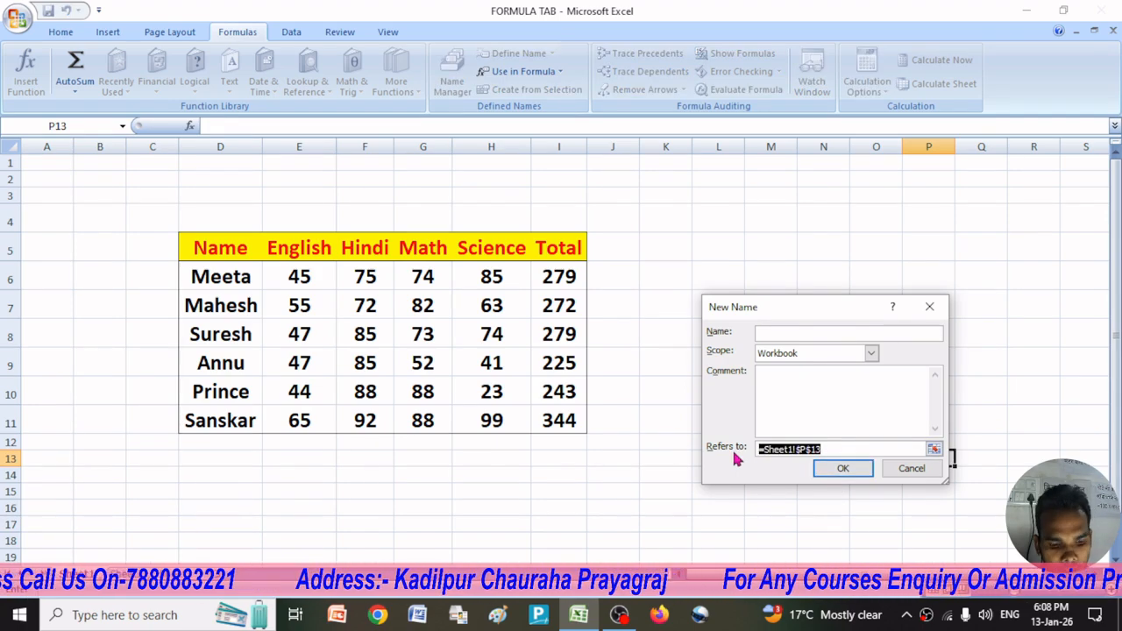
pyautogui.press('BackSpace')
pyautogui.moveTo(371, 261); pyautogui.dragTo(364, 414)
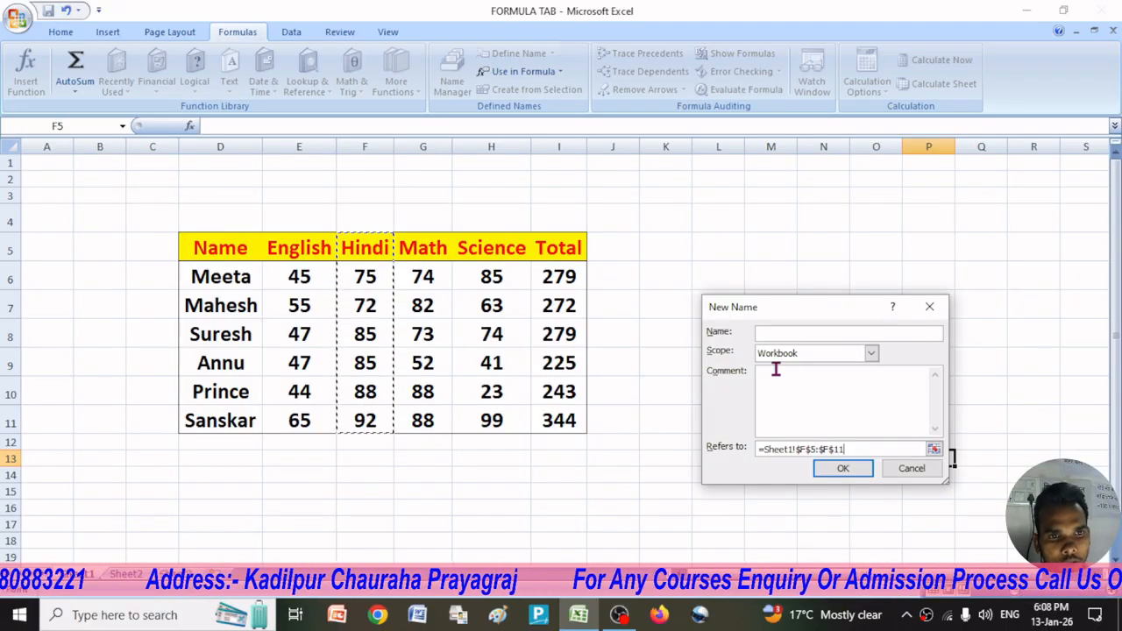
pyautogui.click(835, 467)
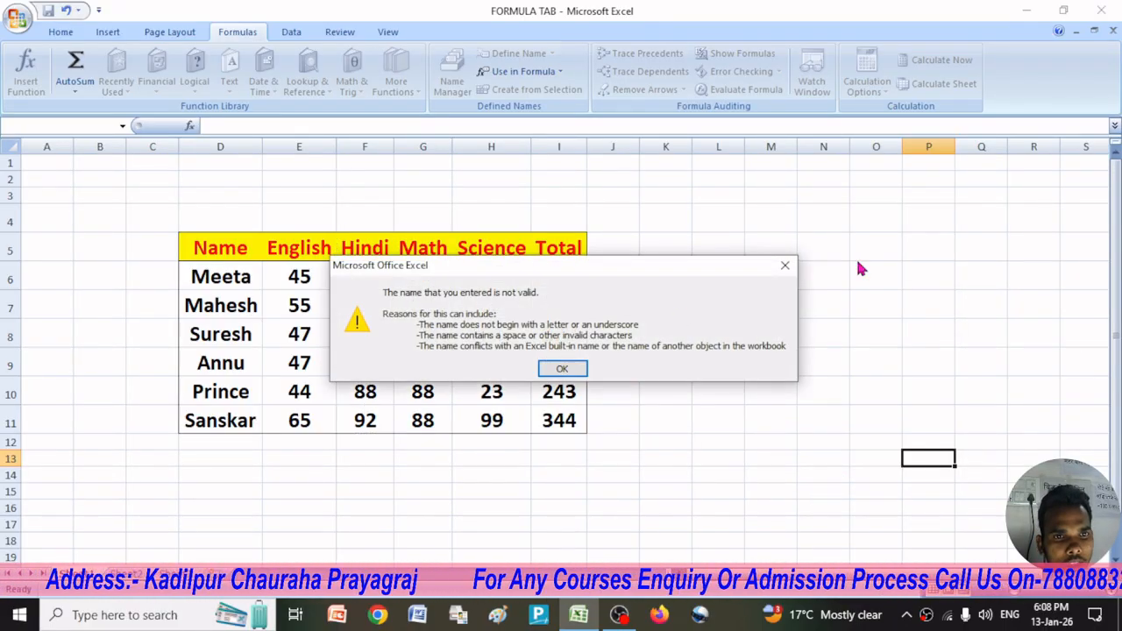
pyautogui.click(785, 265)
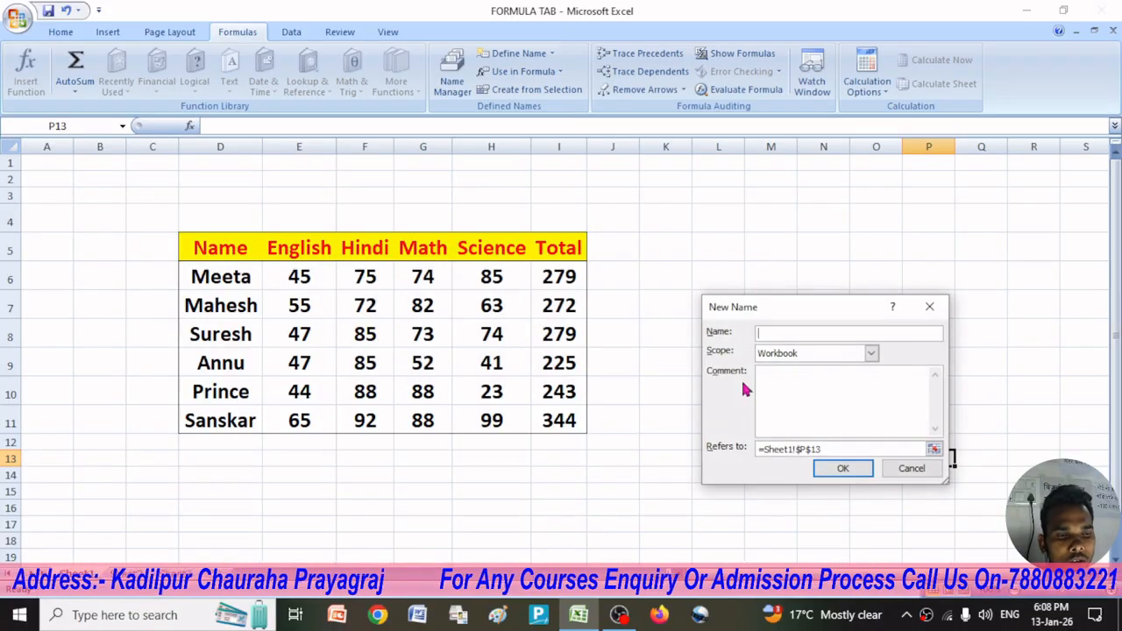
pyautogui.click(930, 307)
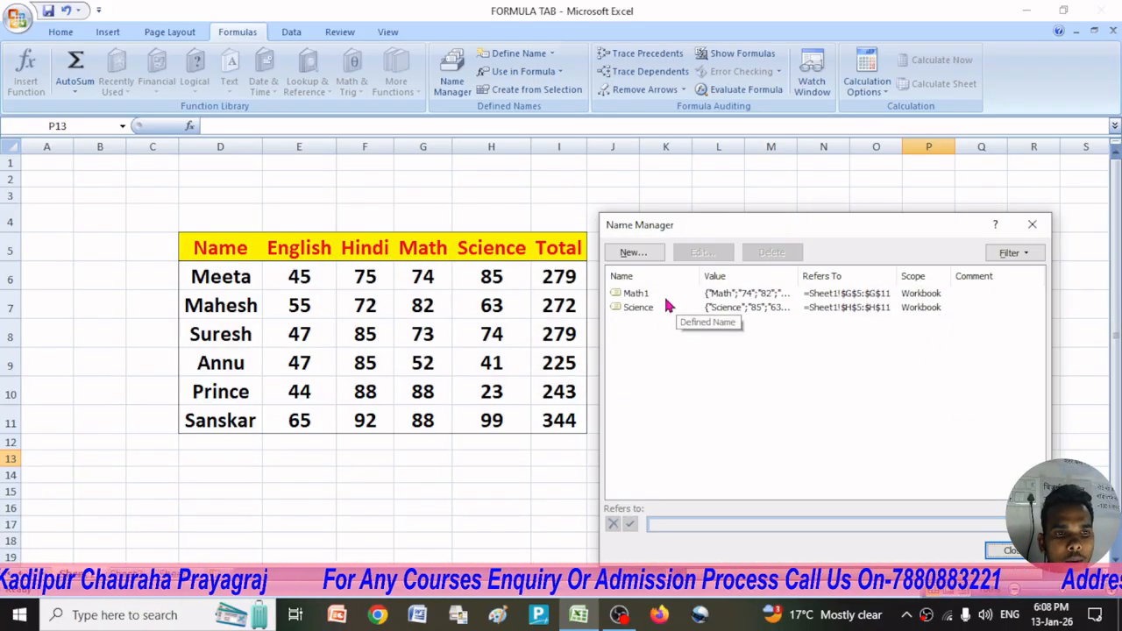
# Step: Delete the defined names Math1 and Science, and recheck the name list in the Name Manager
pyautogui.click(627, 294)
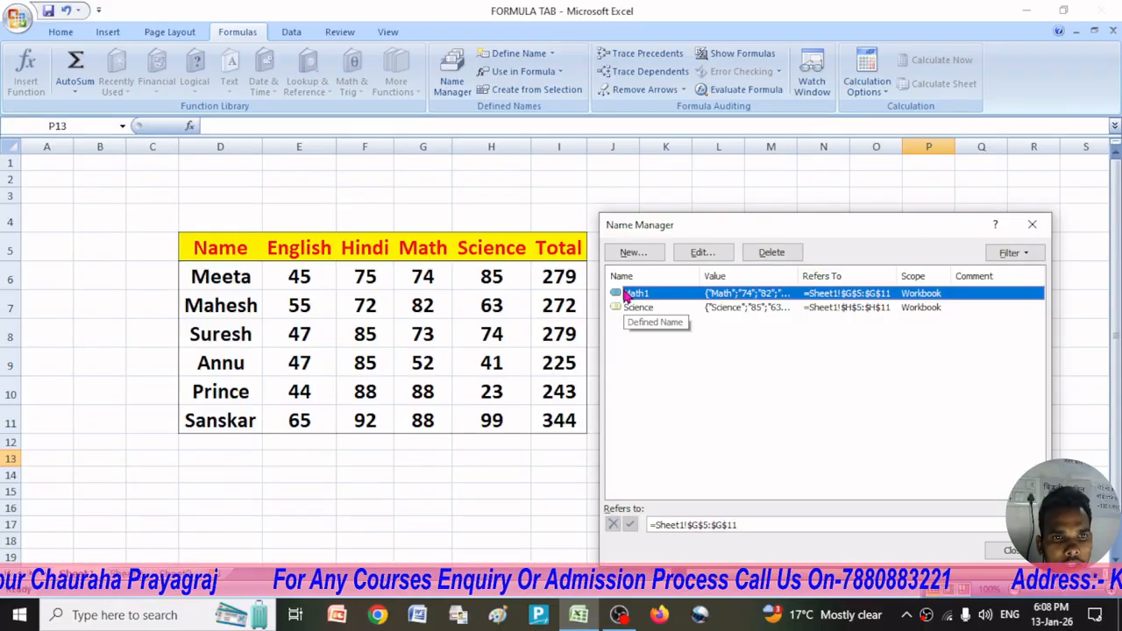
pyautogui.click(772, 254)
pyautogui.click(536, 350)
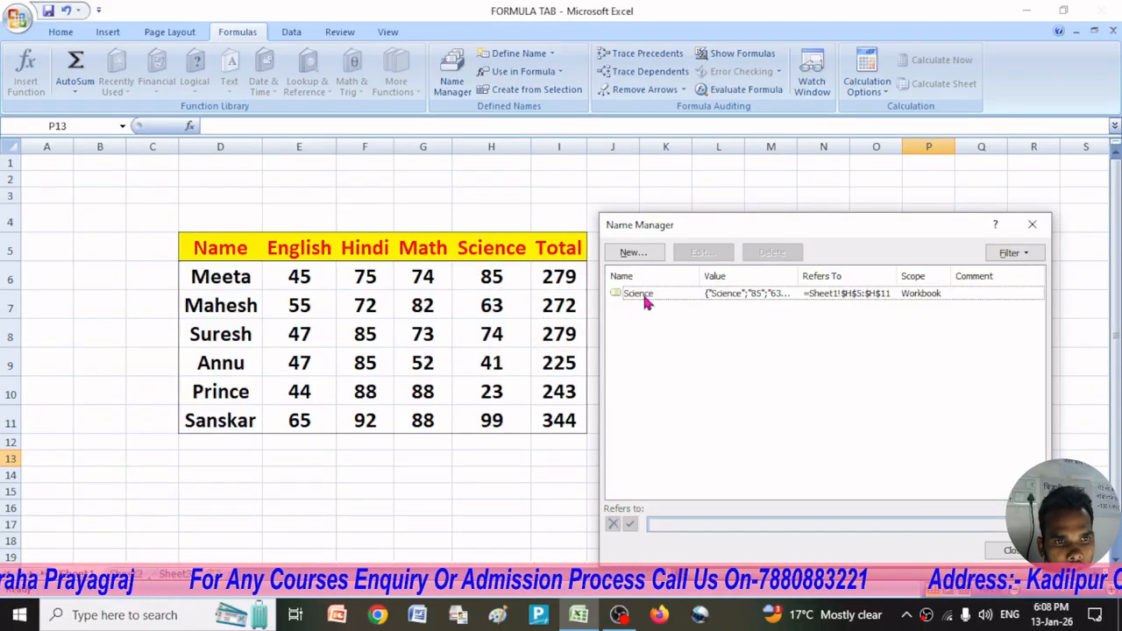
pyautogui.click(645, 296)
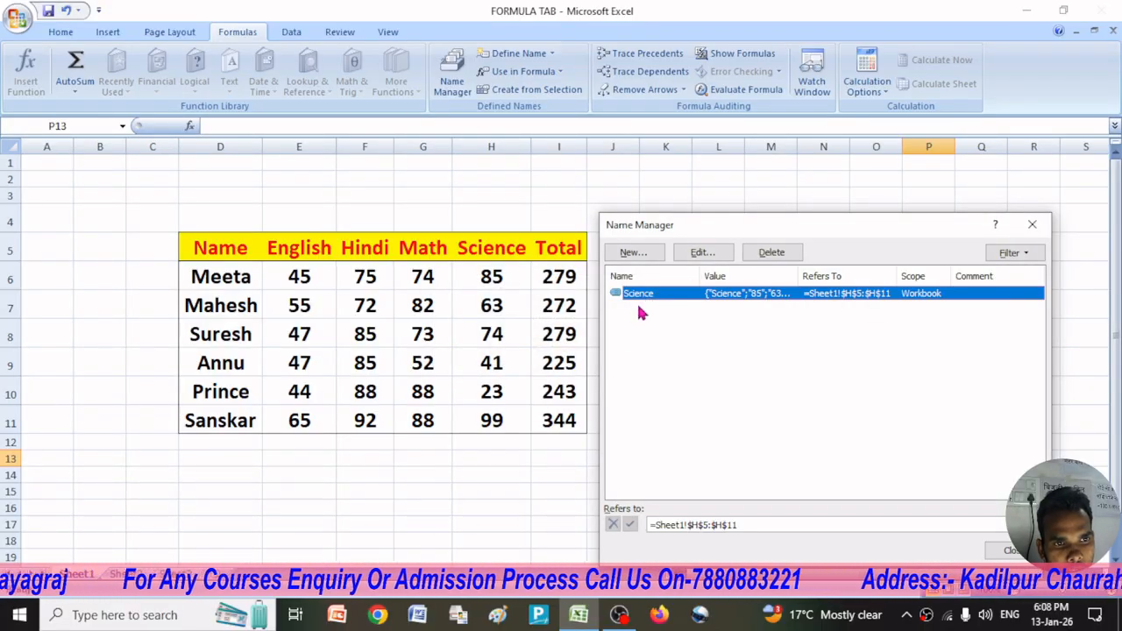
pyautogui.click(794, 255)
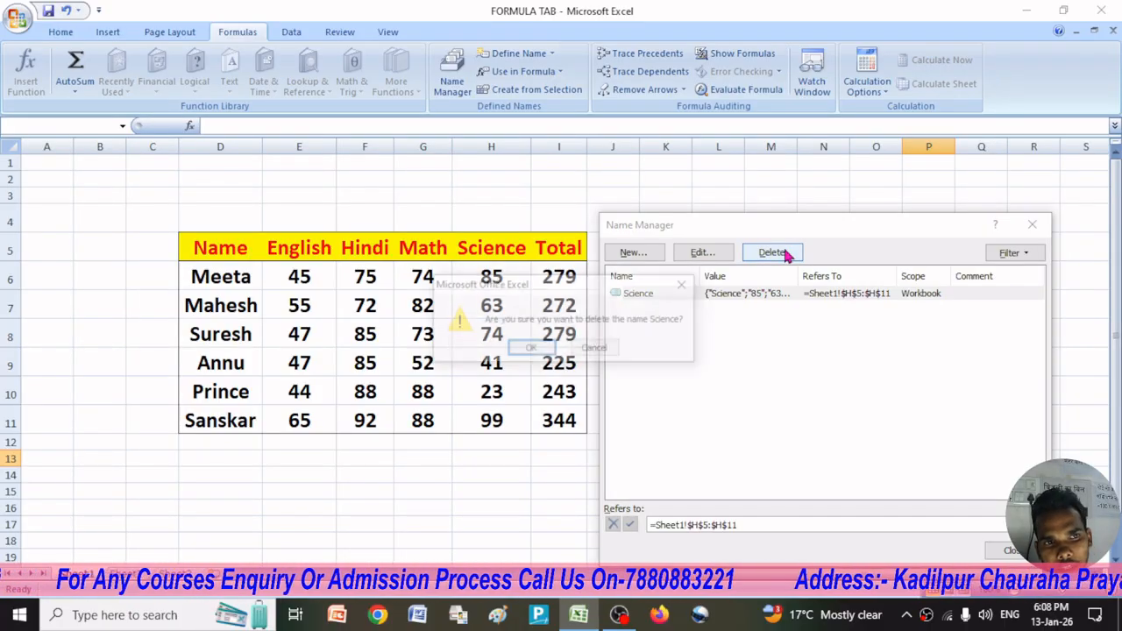
pyautogui.click(531, 349)
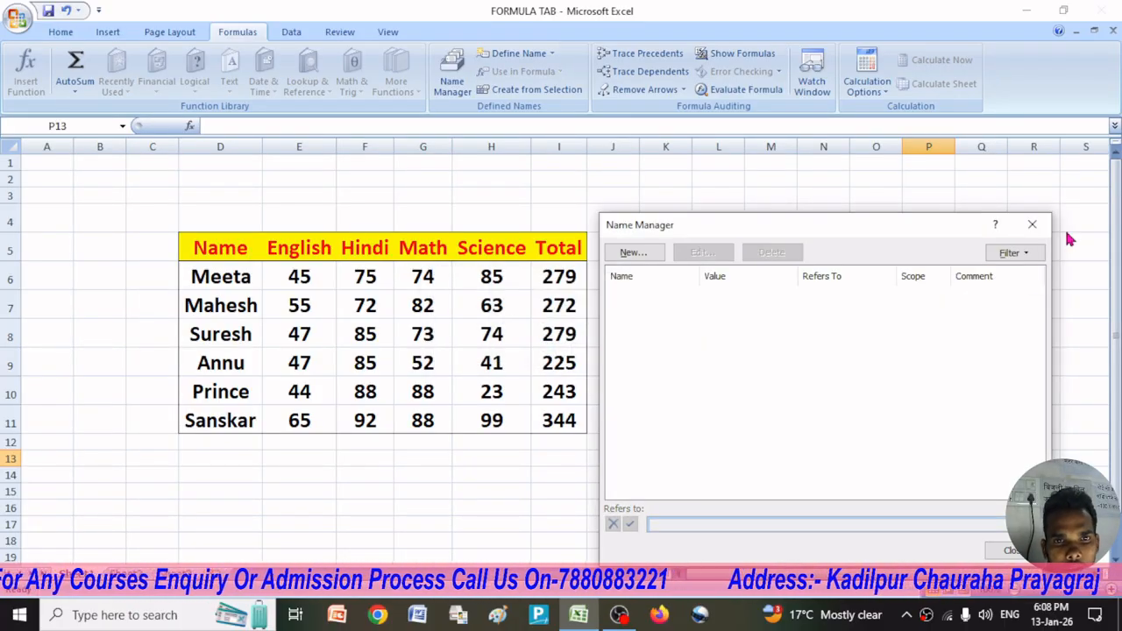
pyautogui.click(1033, 225)
pyautogui.click(735, 325)
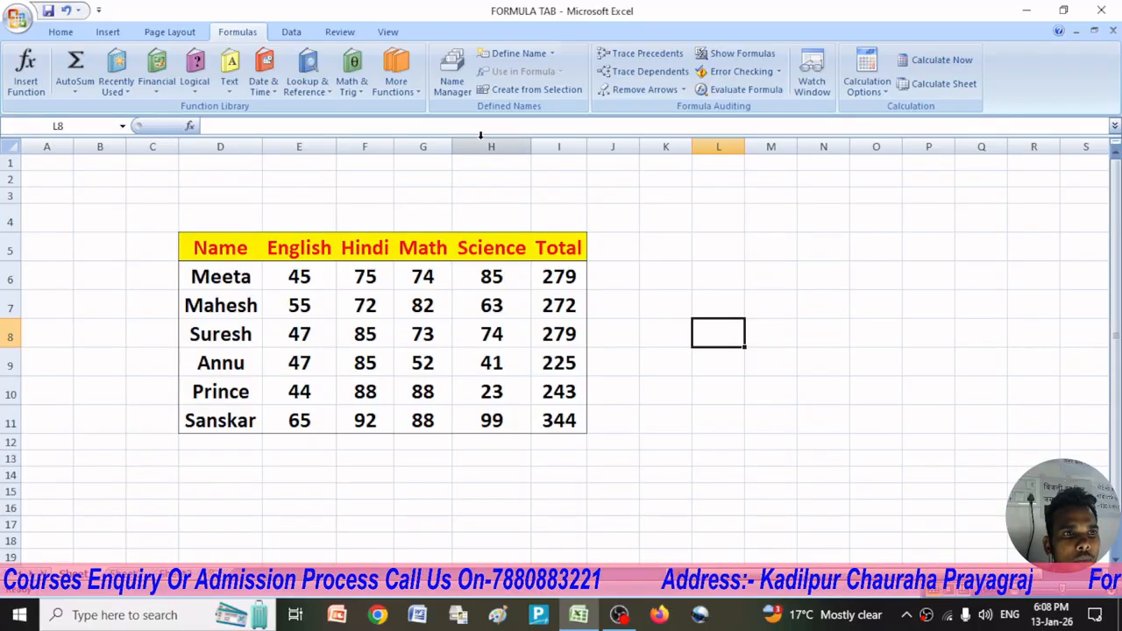
pyautogui.click(455, 88)
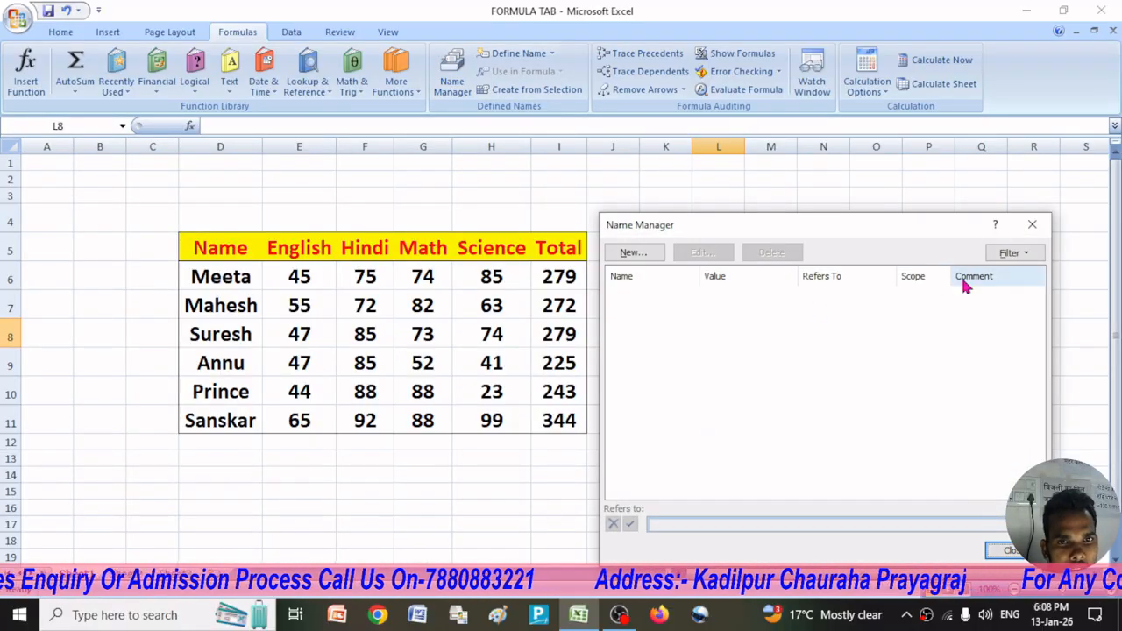
pyautogui.click(1032, 224)
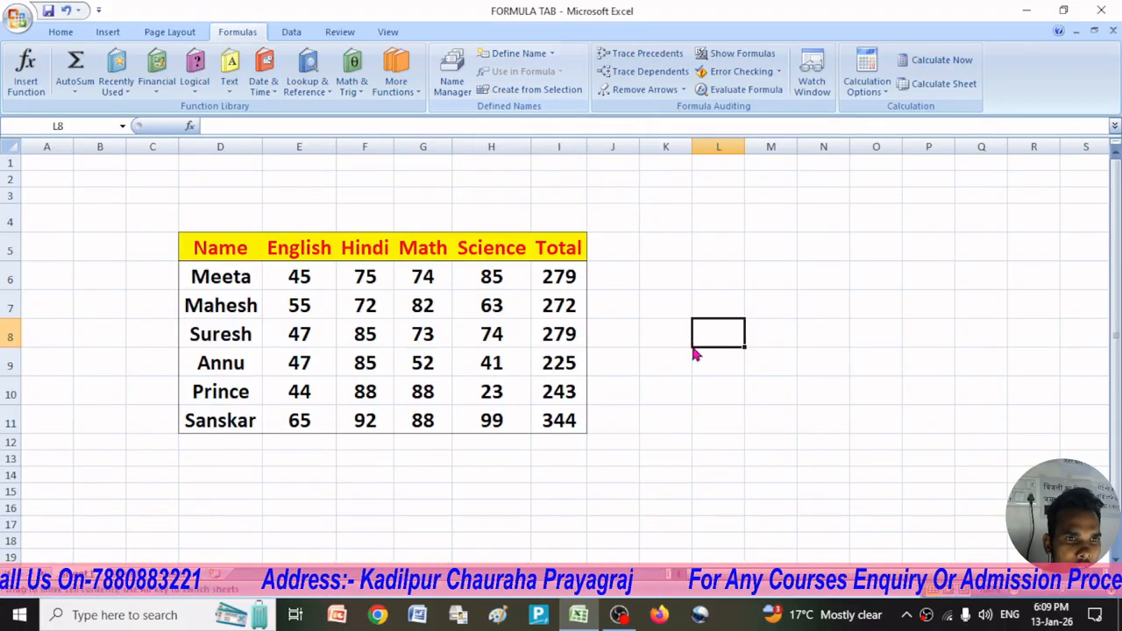
# Step: Create defined names from the whole marks table, D5:I11, using only the top row labels and leaving out the left column
pyautogui.moveTo(220, 251); pyautogui.dragTo(534, 410)
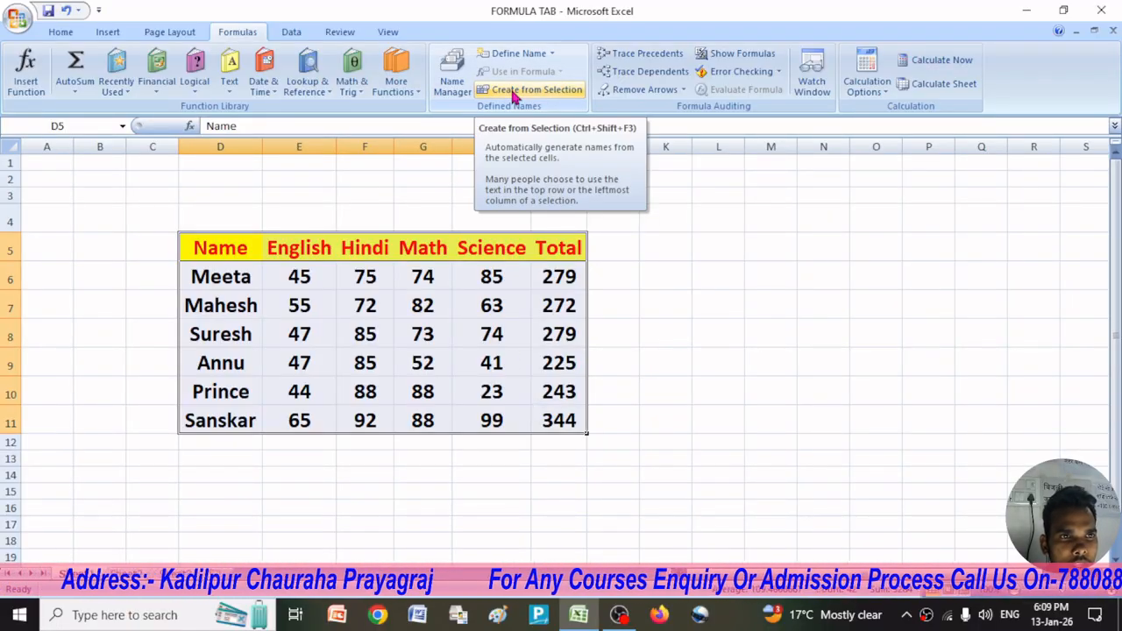
pyautogui.click(514, 92)
pyautogui.click(738, 386)
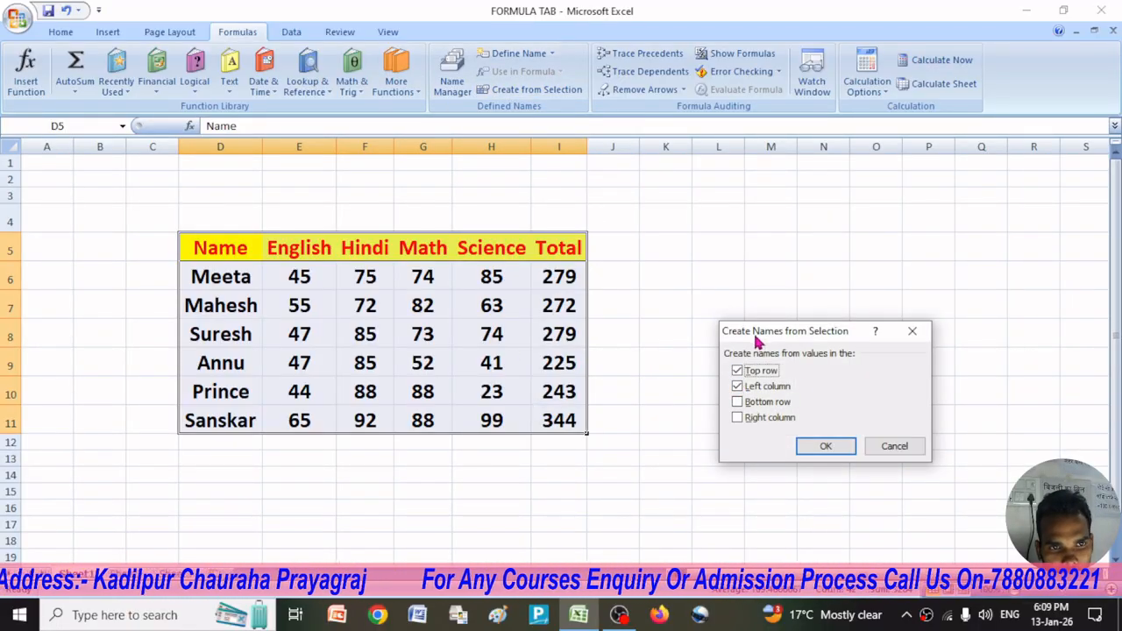
pyautogui.moveTo(781, 339); pyautogui.dragTo(738, 278)
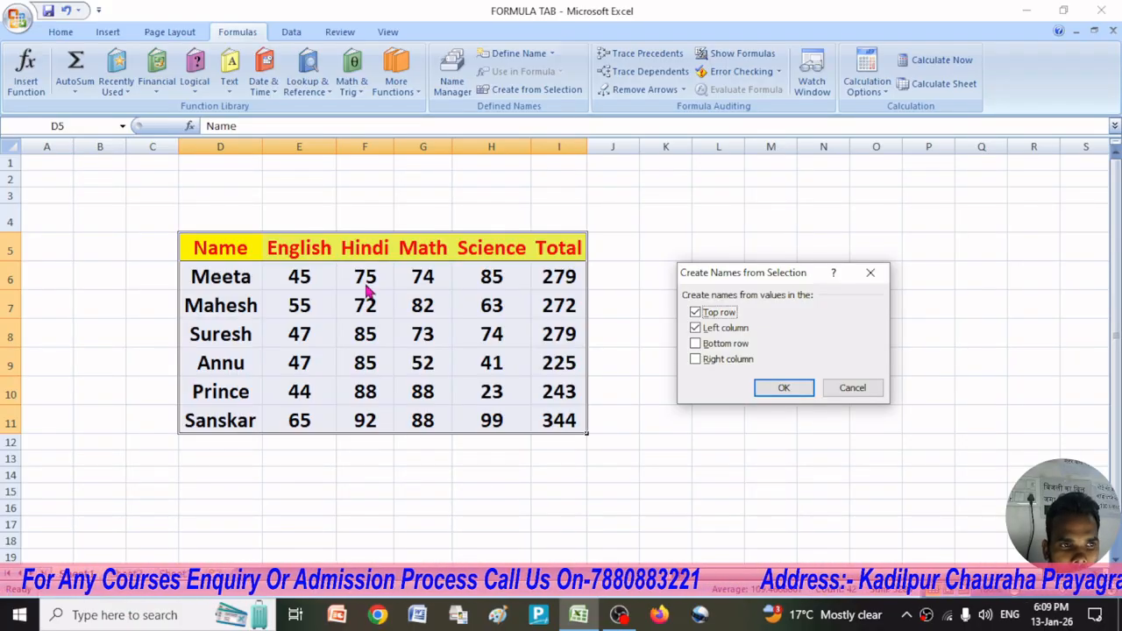
pyautogui.click(696, 331)
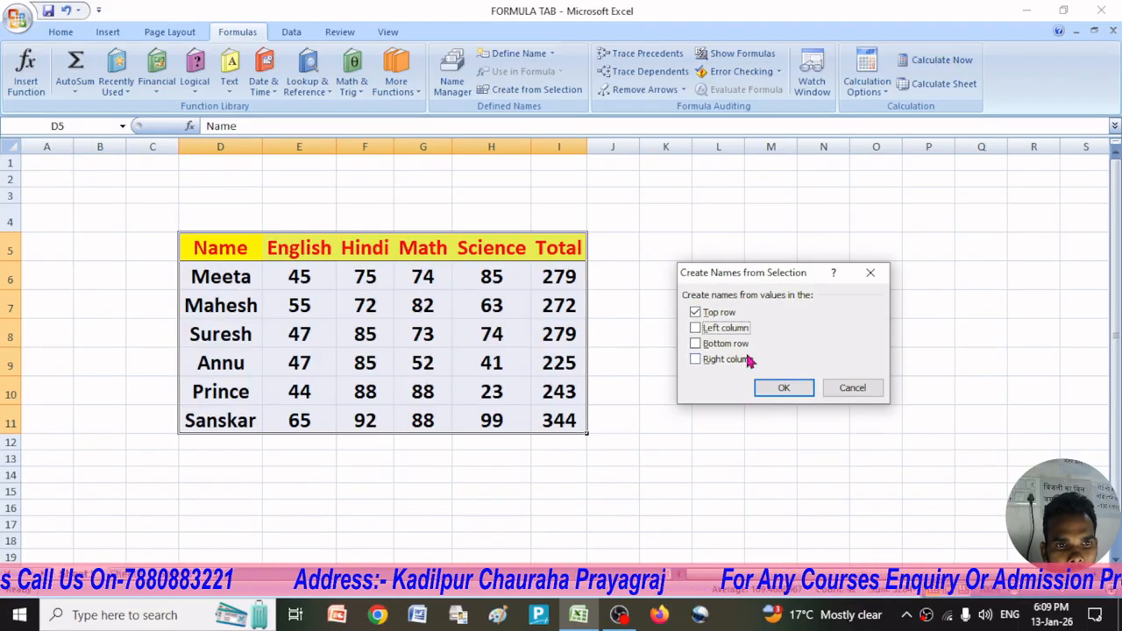
pyautogui.click(778, 393)
pyautogui.scroll(-1, 578, 440)
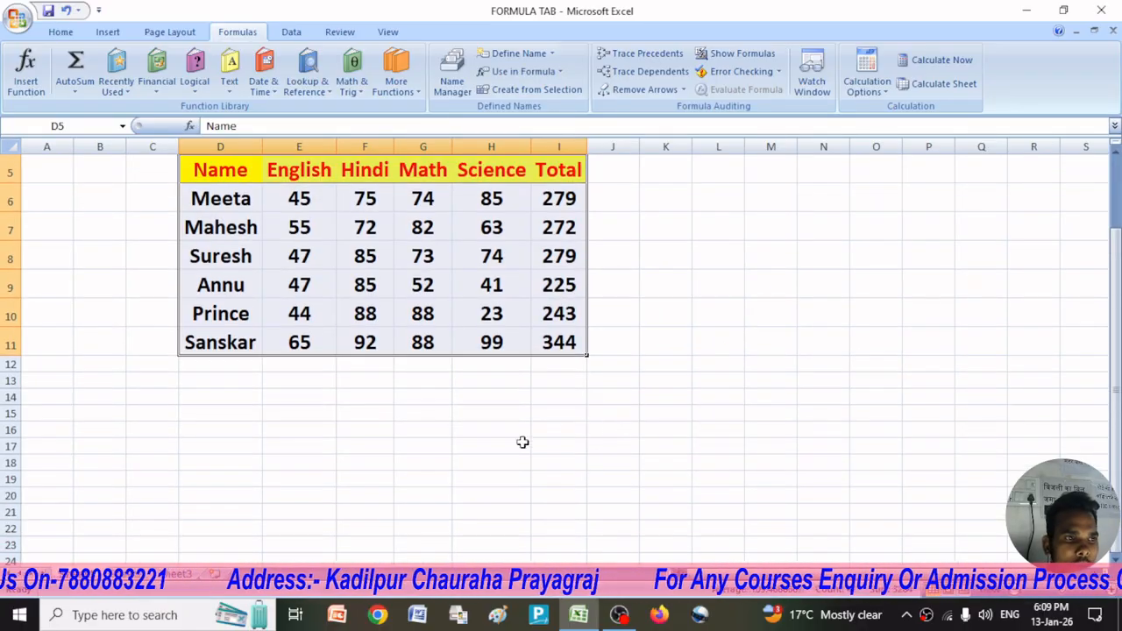
pyautogui.scroll(1, 456, 425)
# Step: Sum the Hindi marks in cell F14 with =SUM(Hindi), picking the range F6:F11 as the argument, and check the formula
pyautogui.click(293, 436)
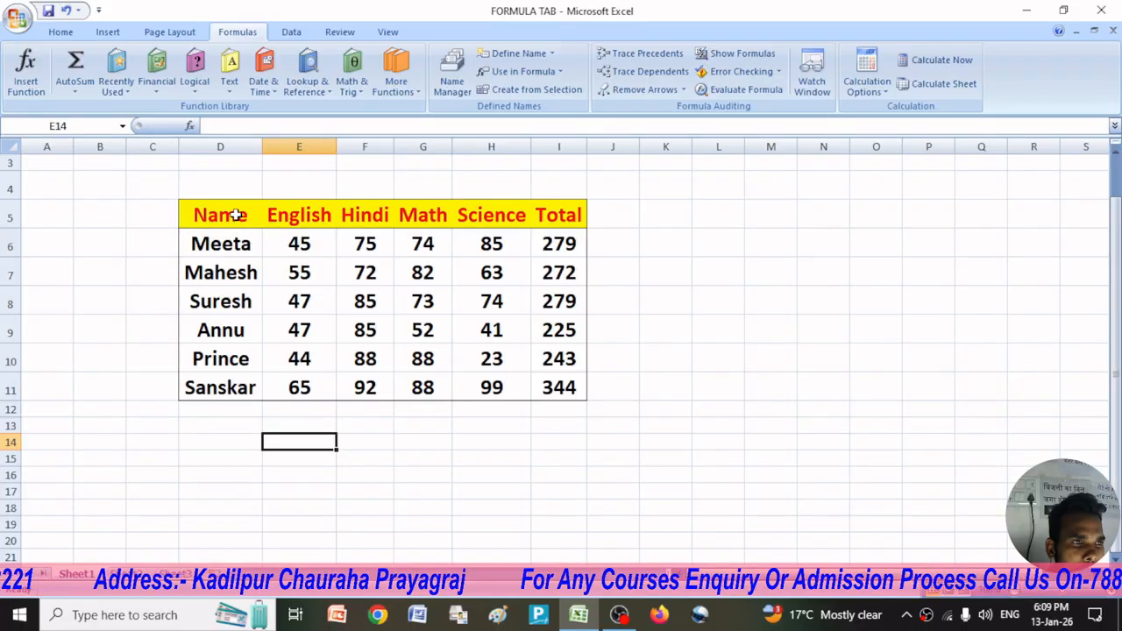
pyautogui.click(305, 217)
pyautogui.click(328, 438)
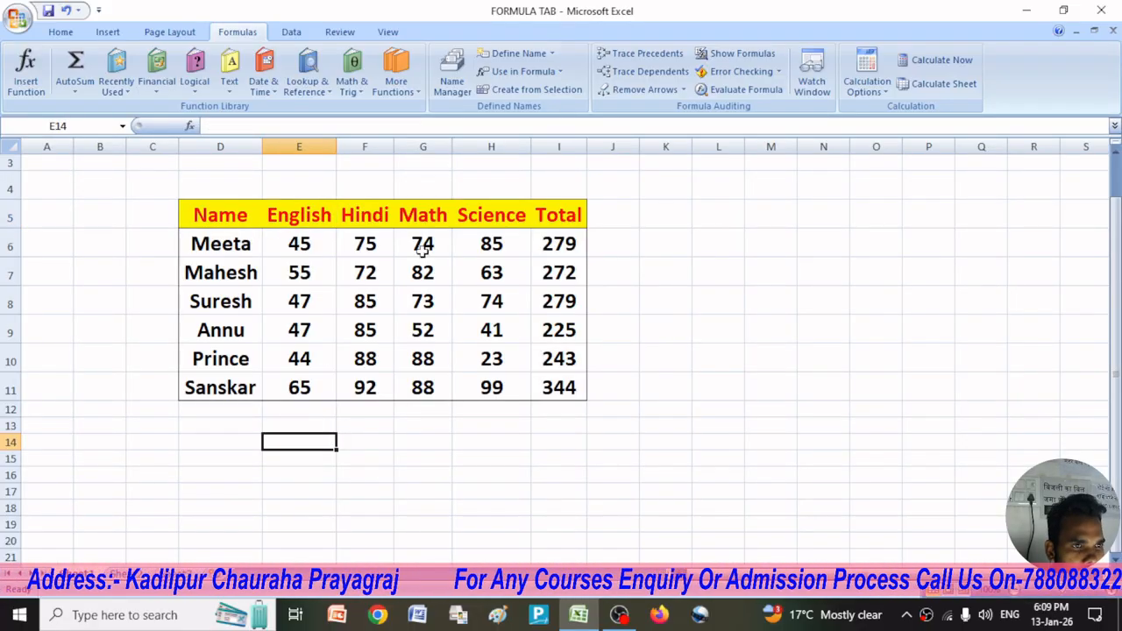
pyautogui.click(373, 211)
pyautogui.click(388, 438)
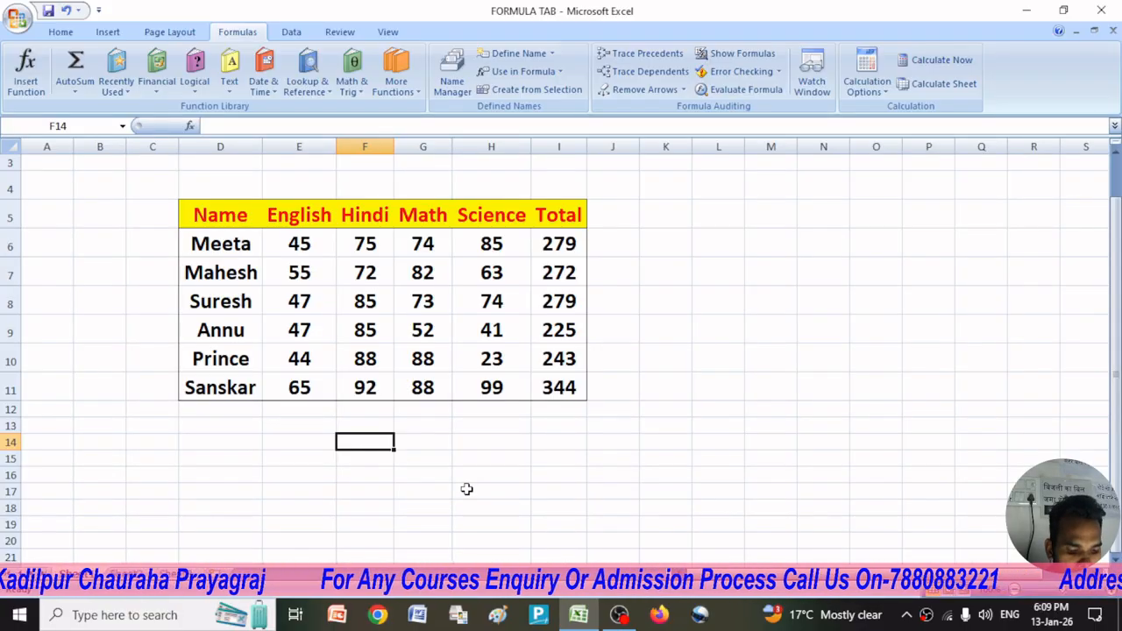
pyautogui.write('=')
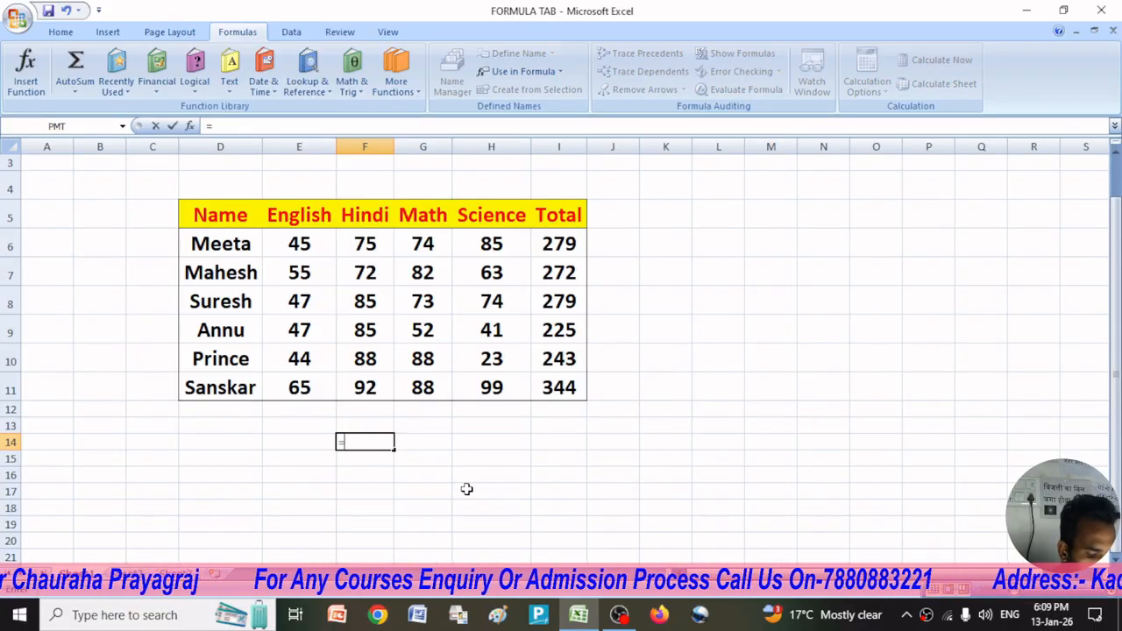
pyautogui.write('SUM(')
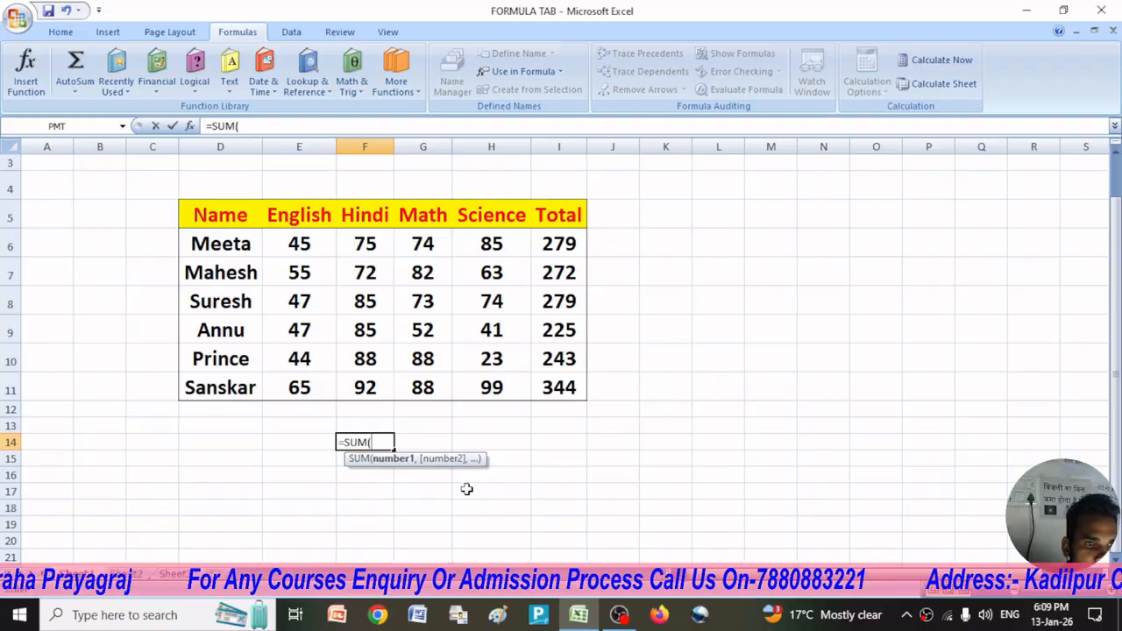
pyautogui.moveTo(364, 244); pyautogui.dragTo(369, 387)
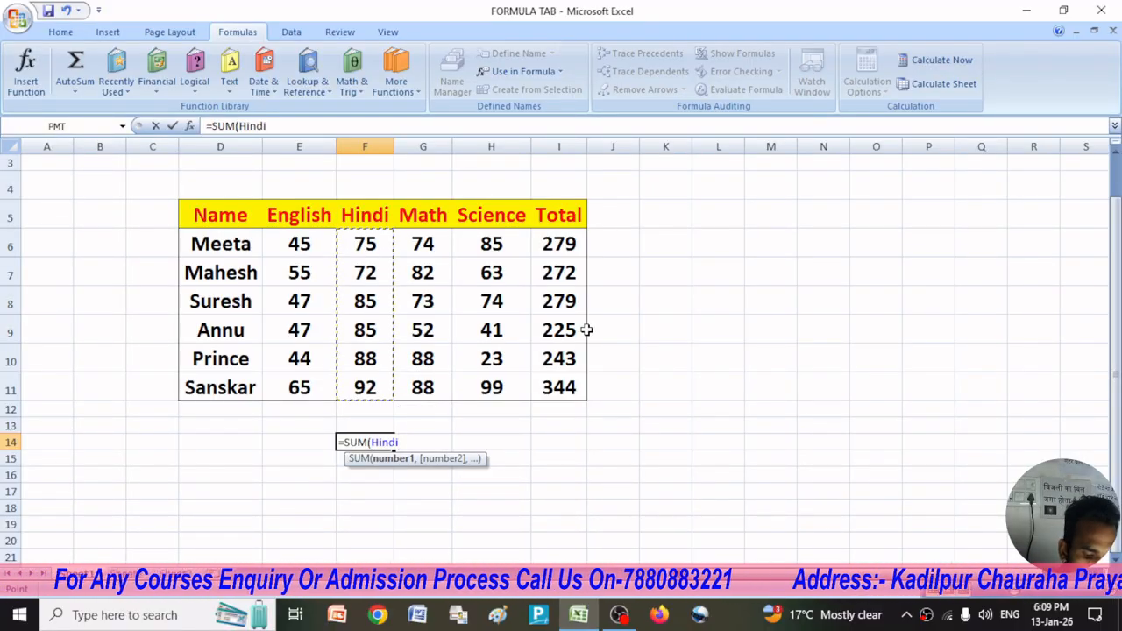
pyautogui.write(')')
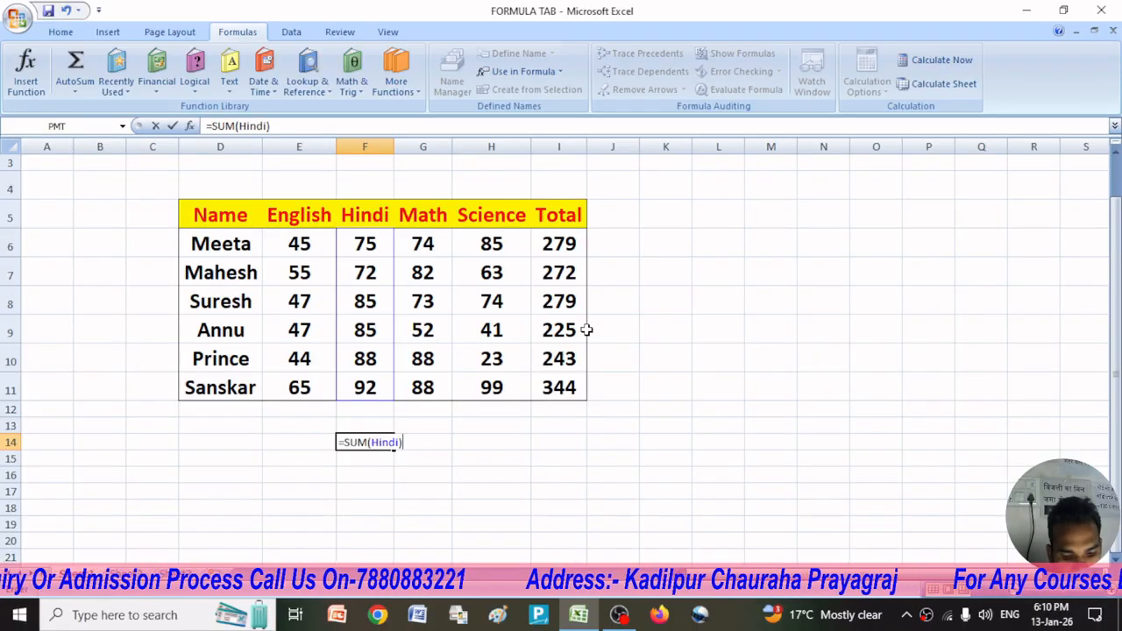
pyautogui.press('Return')
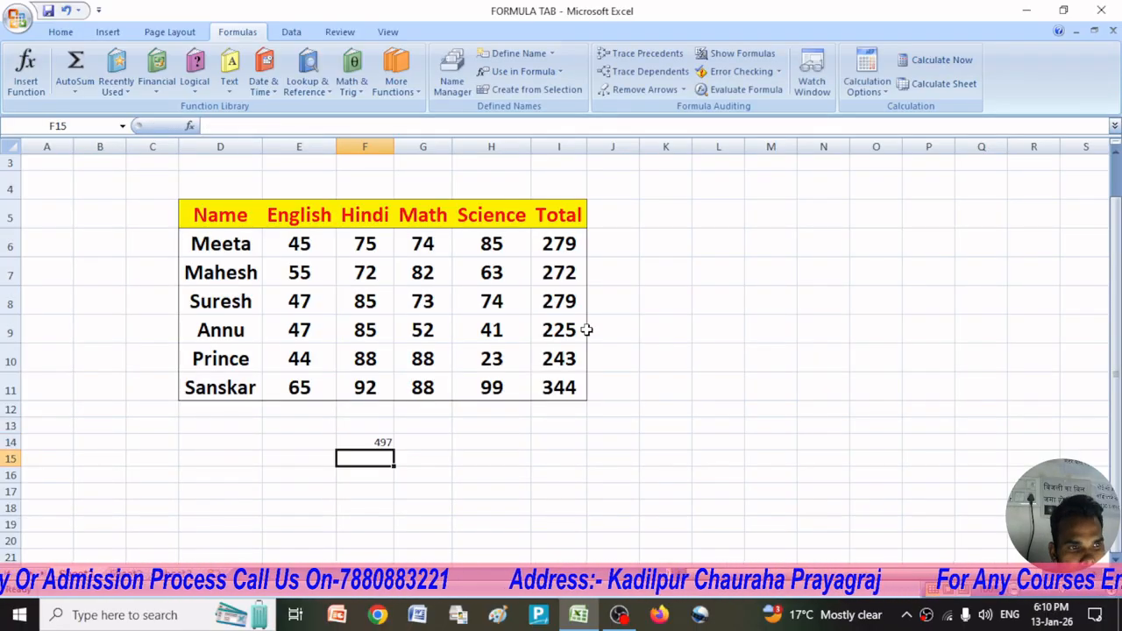
pyautogui.click(387, 443)
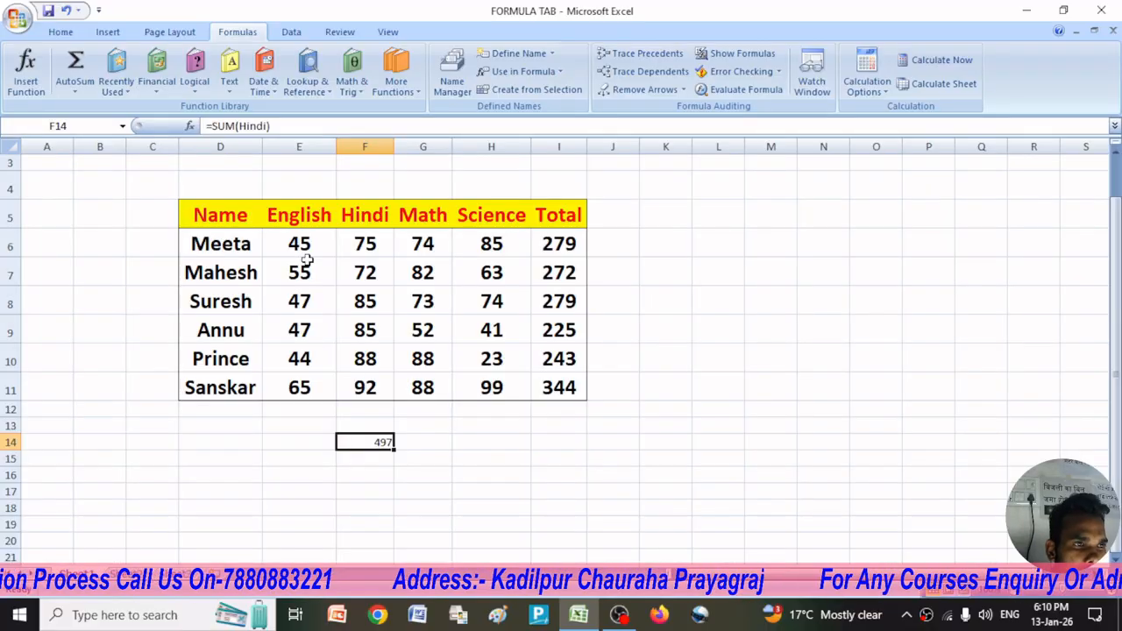
# Step: Start a SUM formula in cell E14 with the defined name ENGLISH as its first argument
pyautogui.click(295, 440)
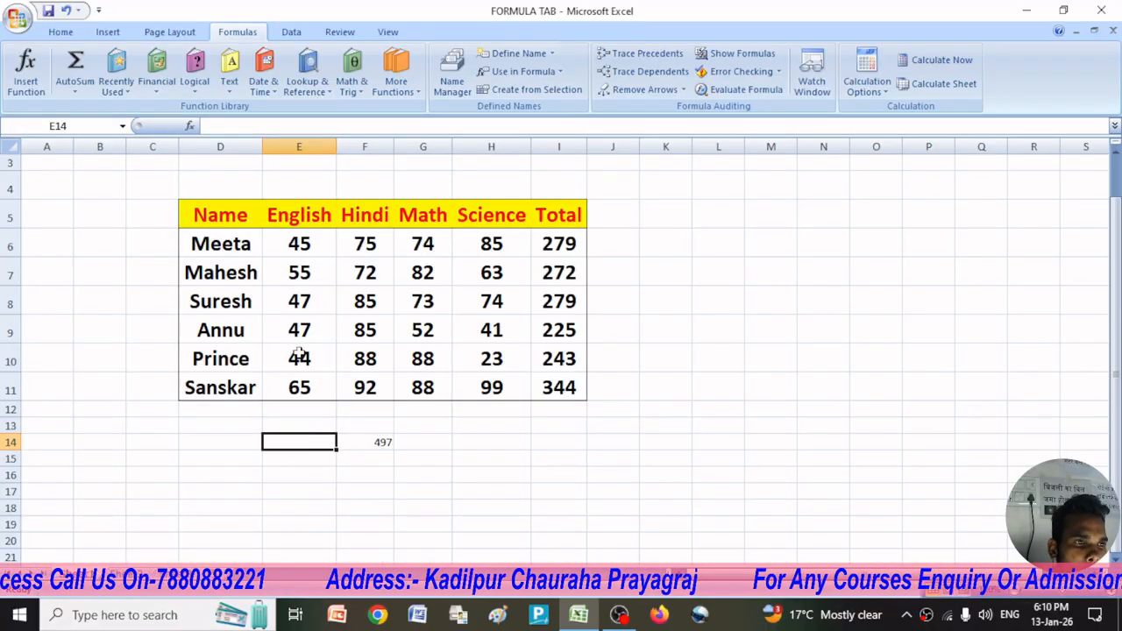
pyautogui.write('=')
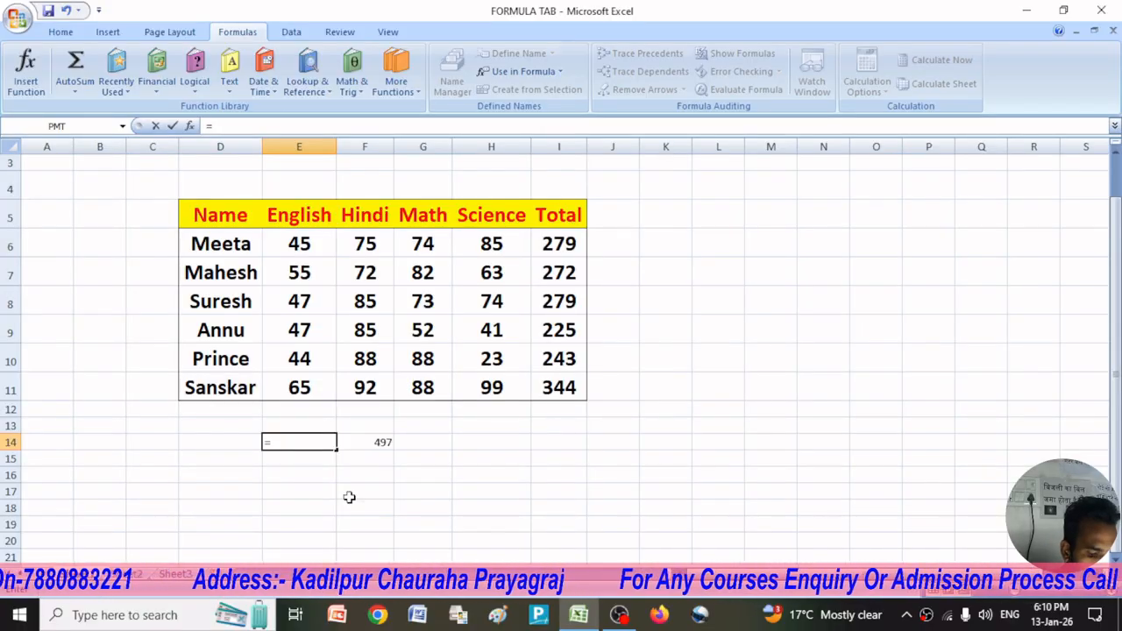
pyautogui.write('SUM(')
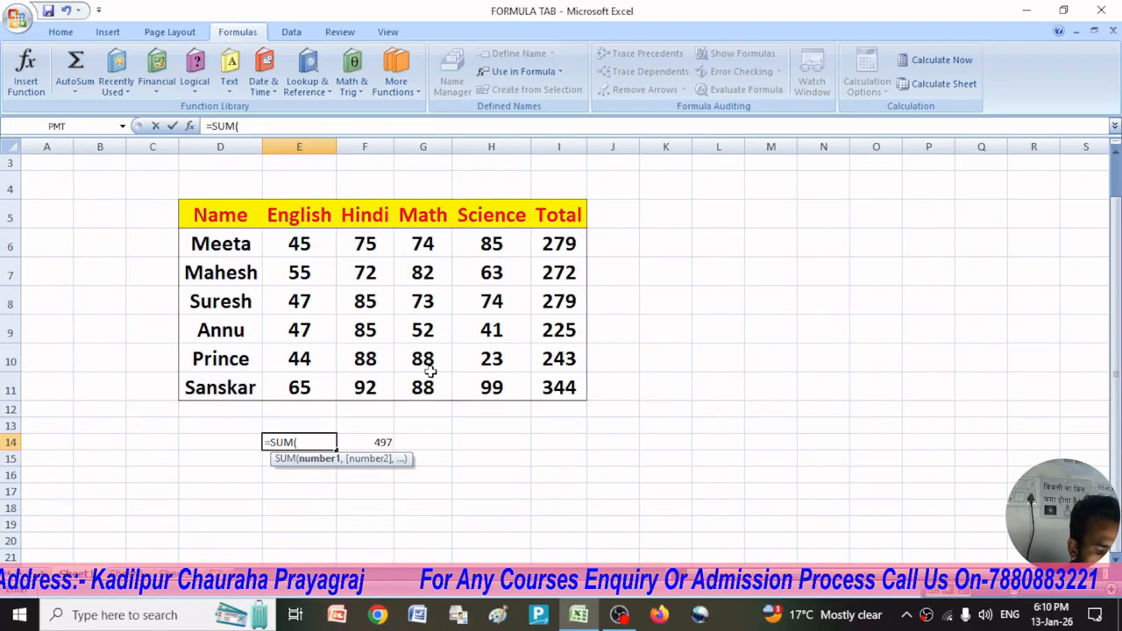
pyautogui.write('EN')
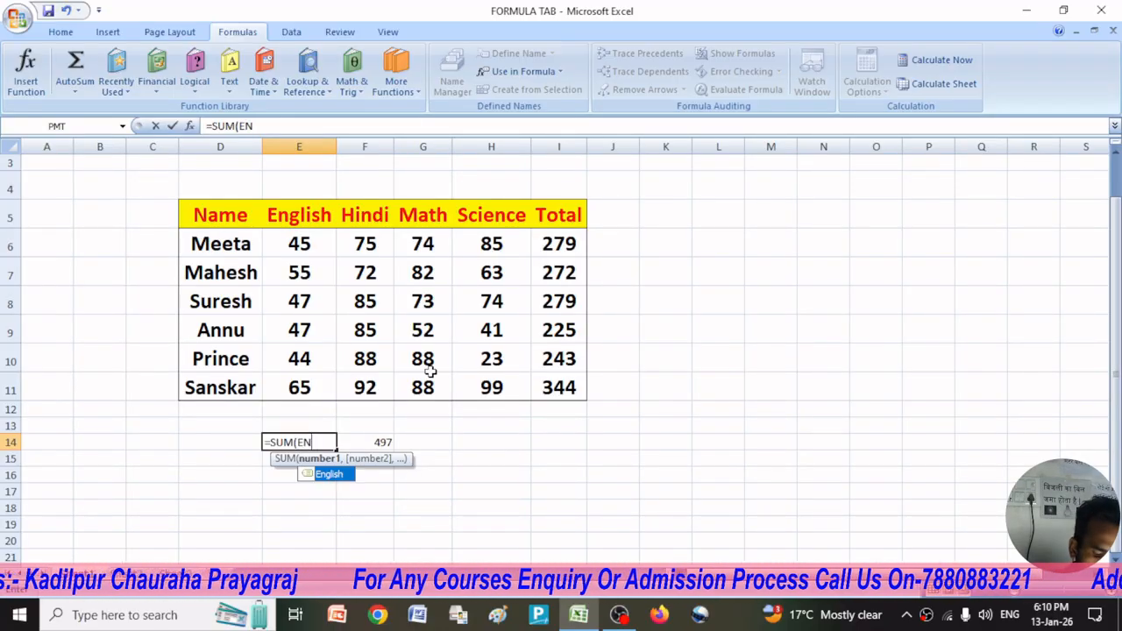
pyautogui.write('GLISH')
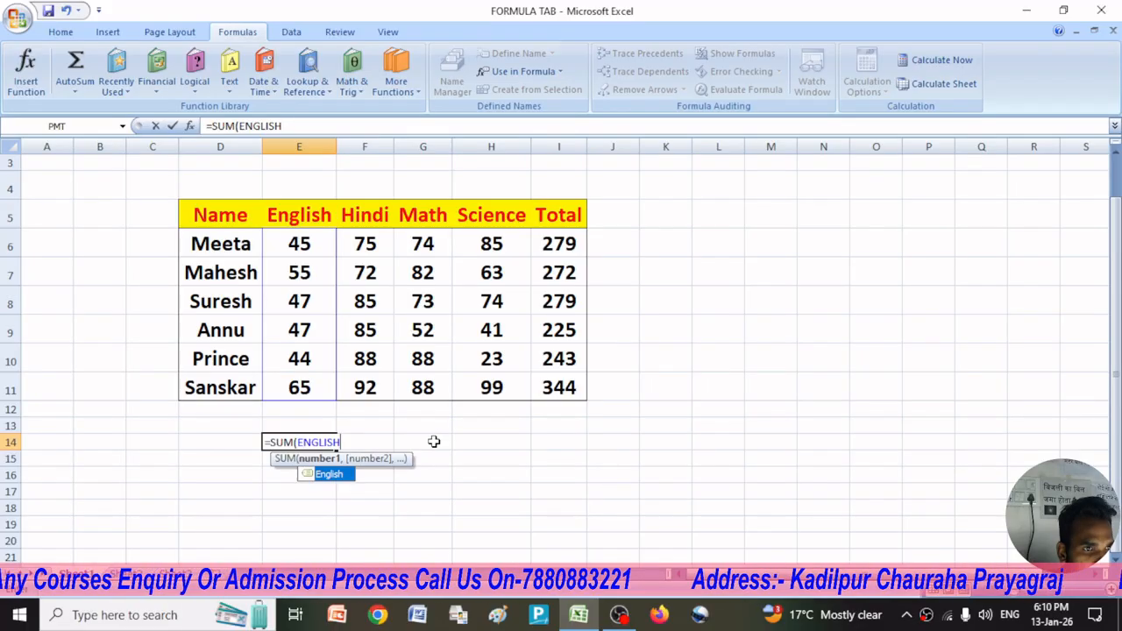
pyautogui.write('HIN')
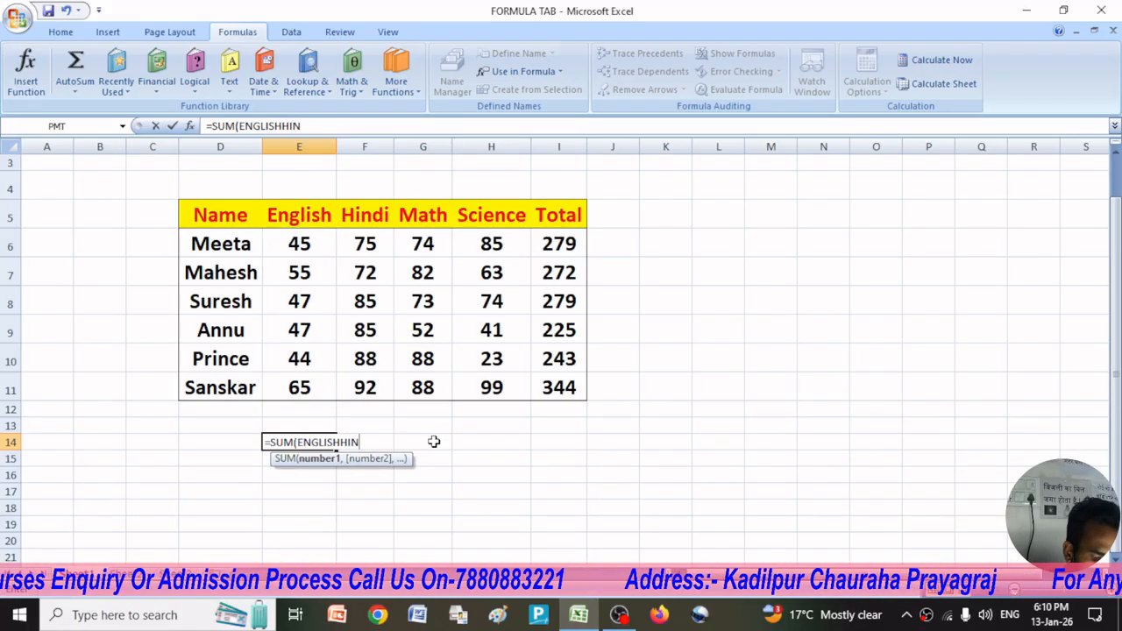
pyautogui.write('DI')
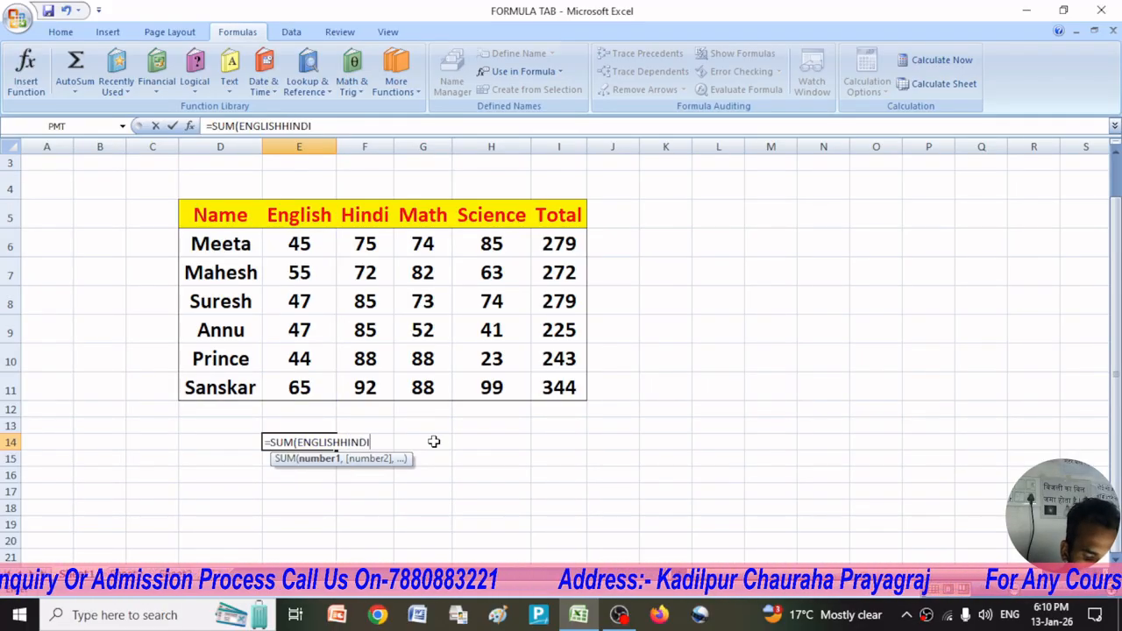
pyautogui.write(',')
pyautogui.press('BackSpace')
pyautogui.press('BackSpace')
pyautogui.press('BackSpace')
pyautogui.press('BackSpace')
pyautogui.press('BackSpace')
pyautogui.press('BackSpace')
pyautogui.press('BackSpace')
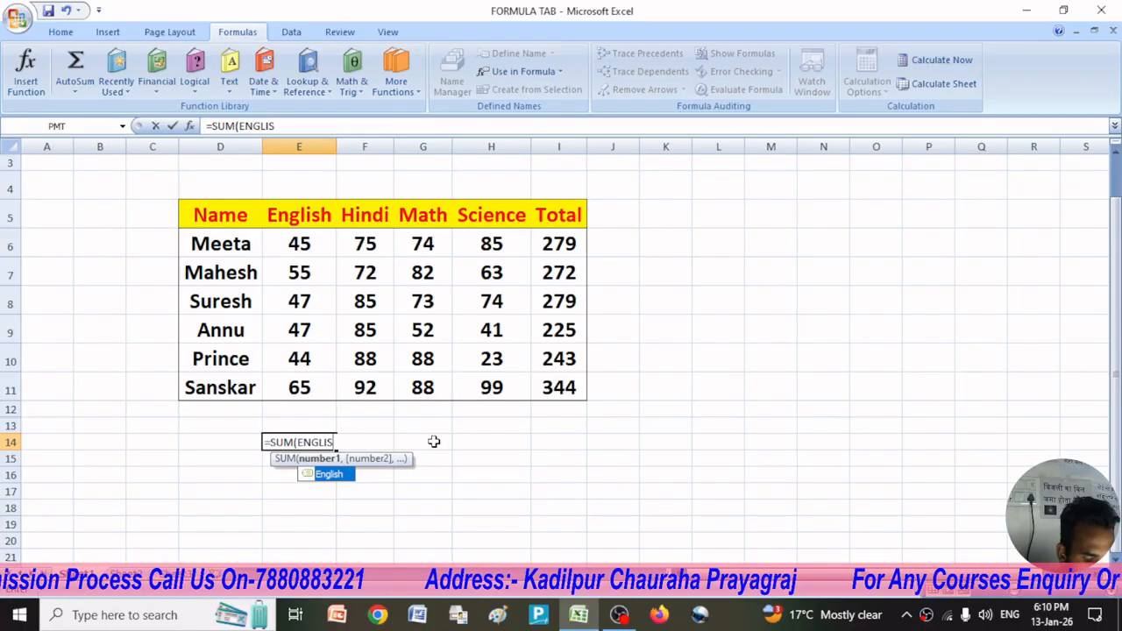
# Step: Complete the E14 formula as =SUM(ENGLISH,MATH,SCIENCE,HINDI) to total all four subjects
pyautogui.write('H,')
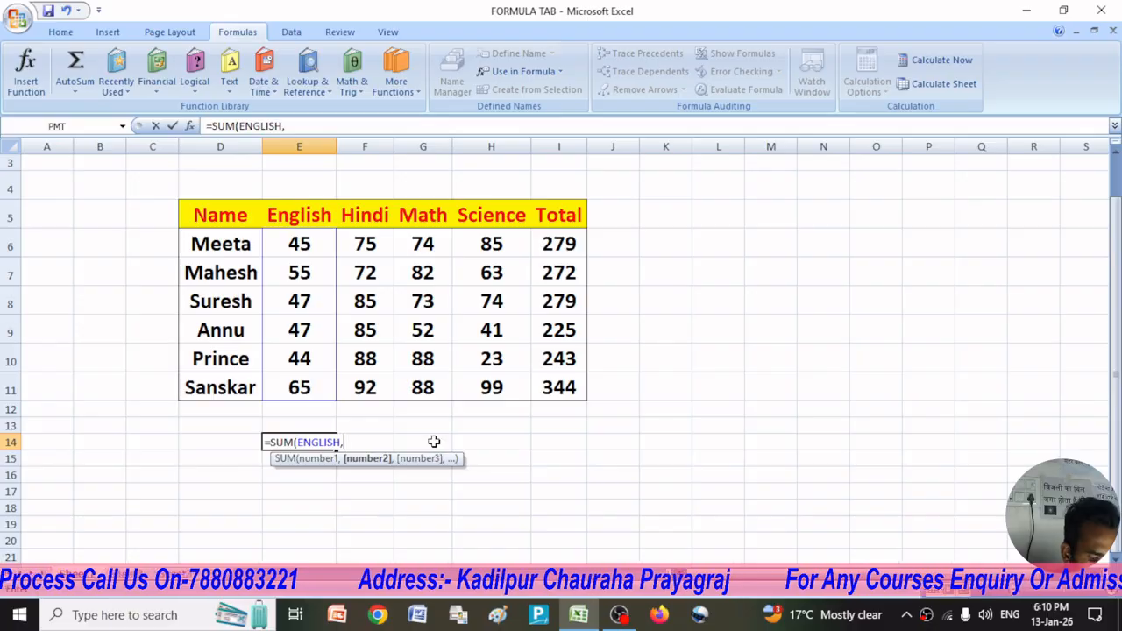
pyautogui.write('MATH')
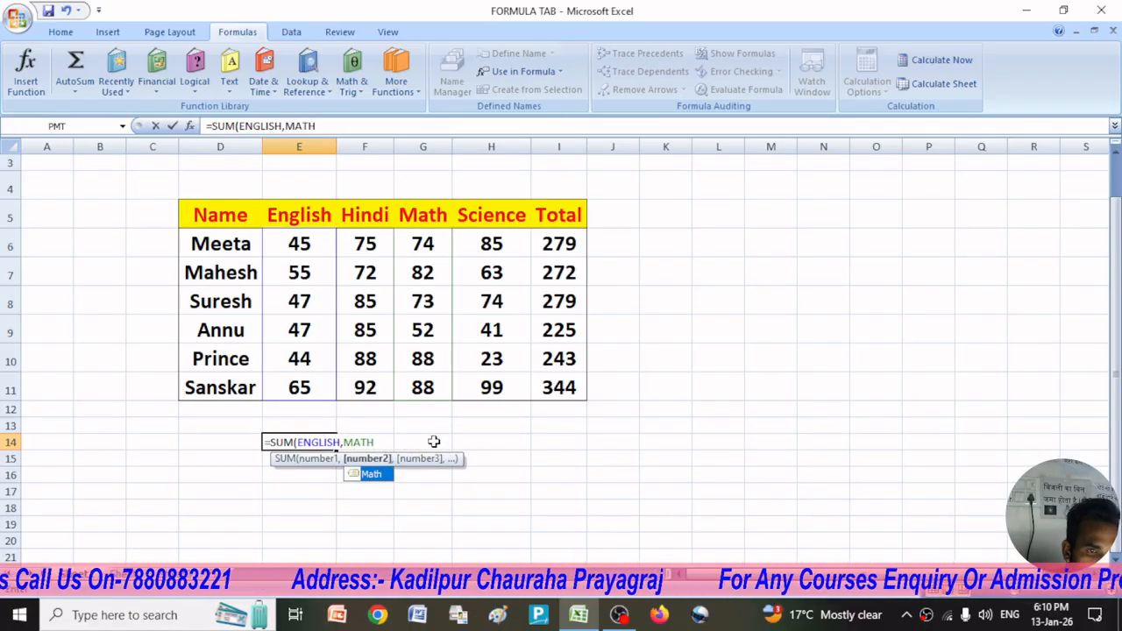
pyautogui.write(',')
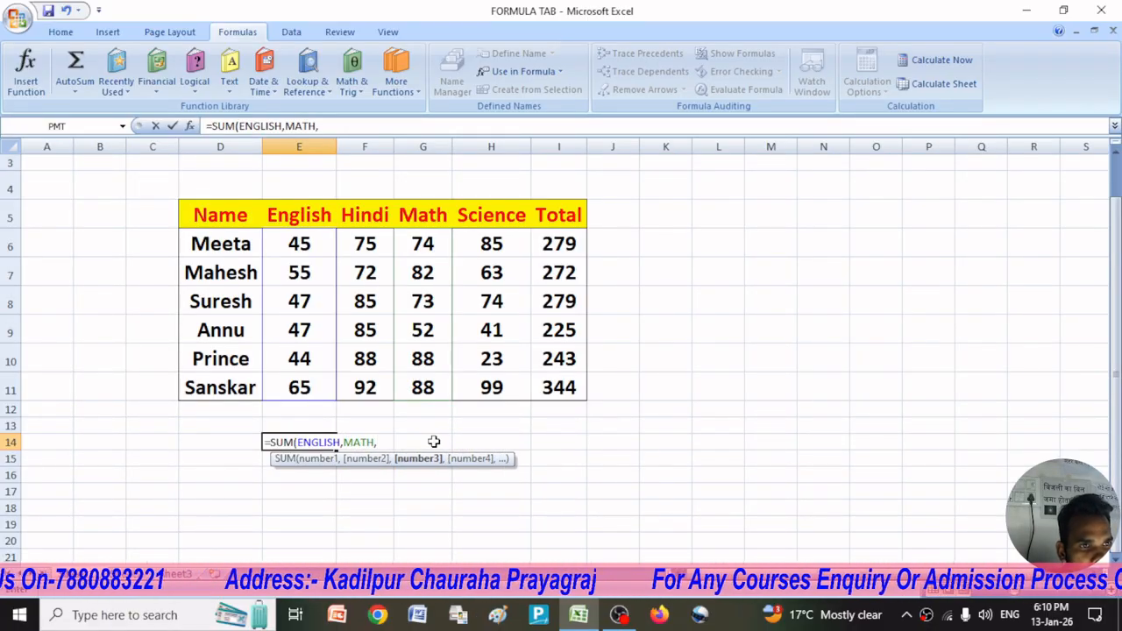
pyautogui.write('SCI')
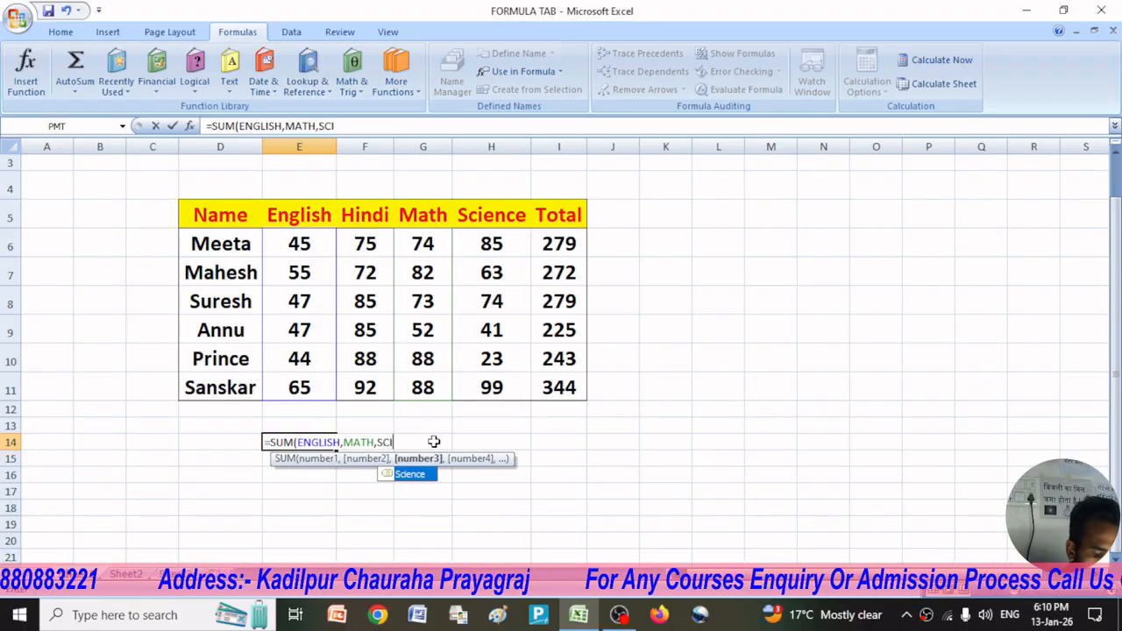
pyautogui.write('ENCE')
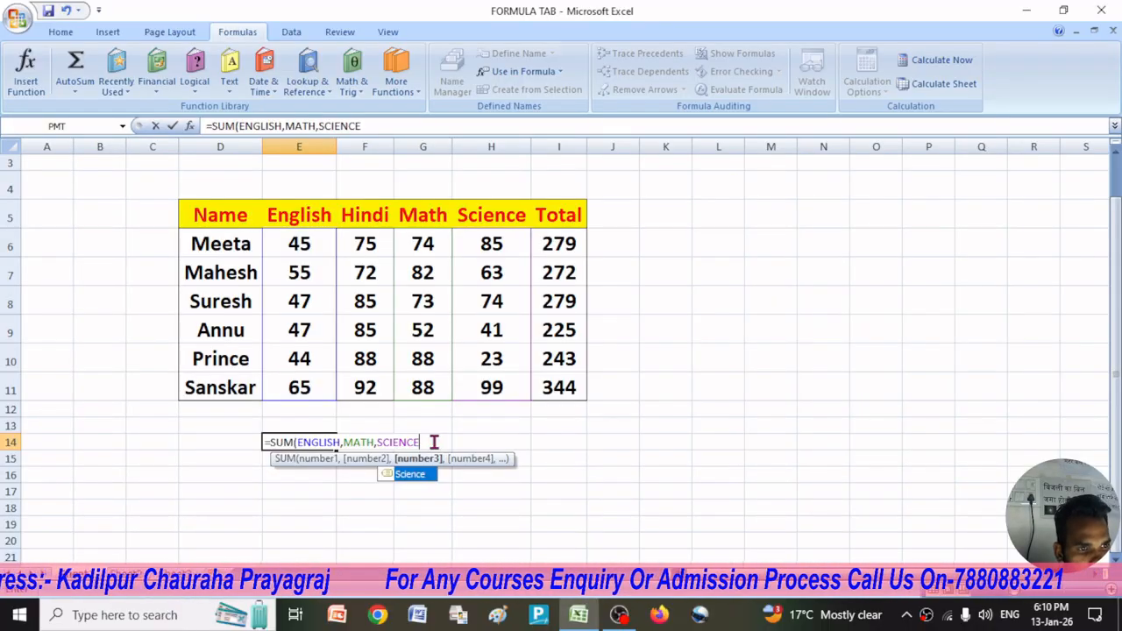
pyautogui.write(',')
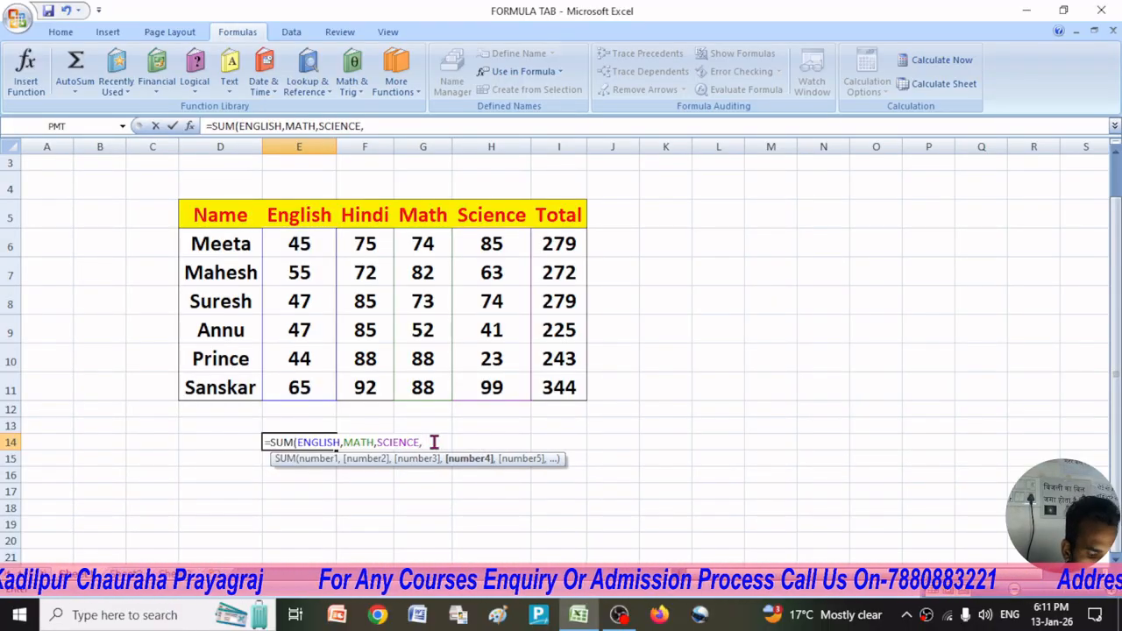
pyautogui.write('HINDI')
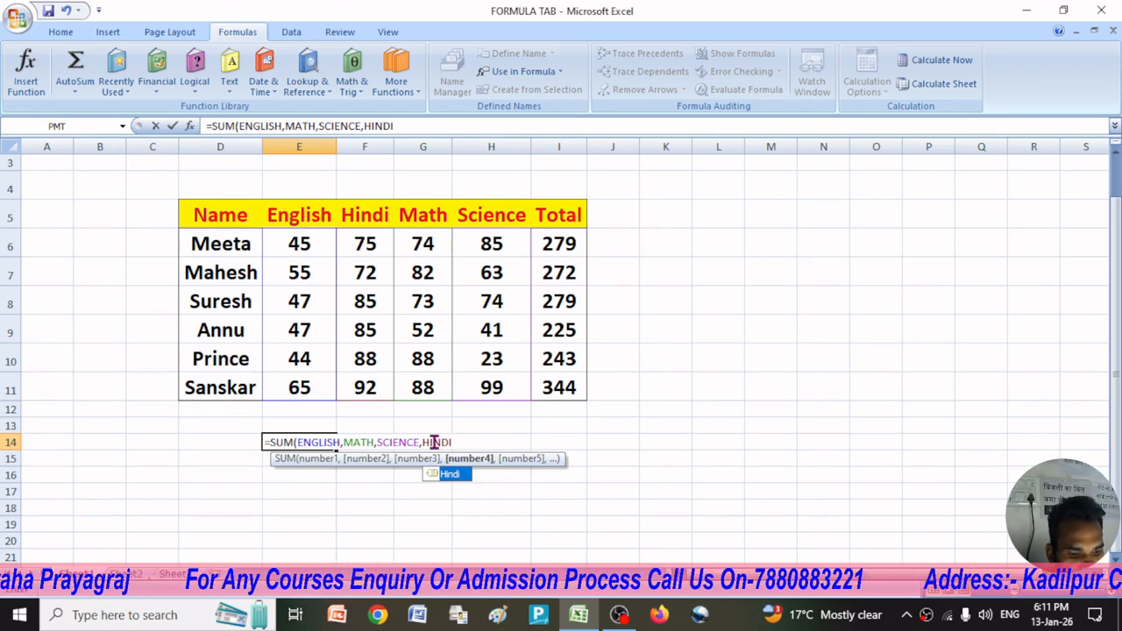
pyautogui.write(')')
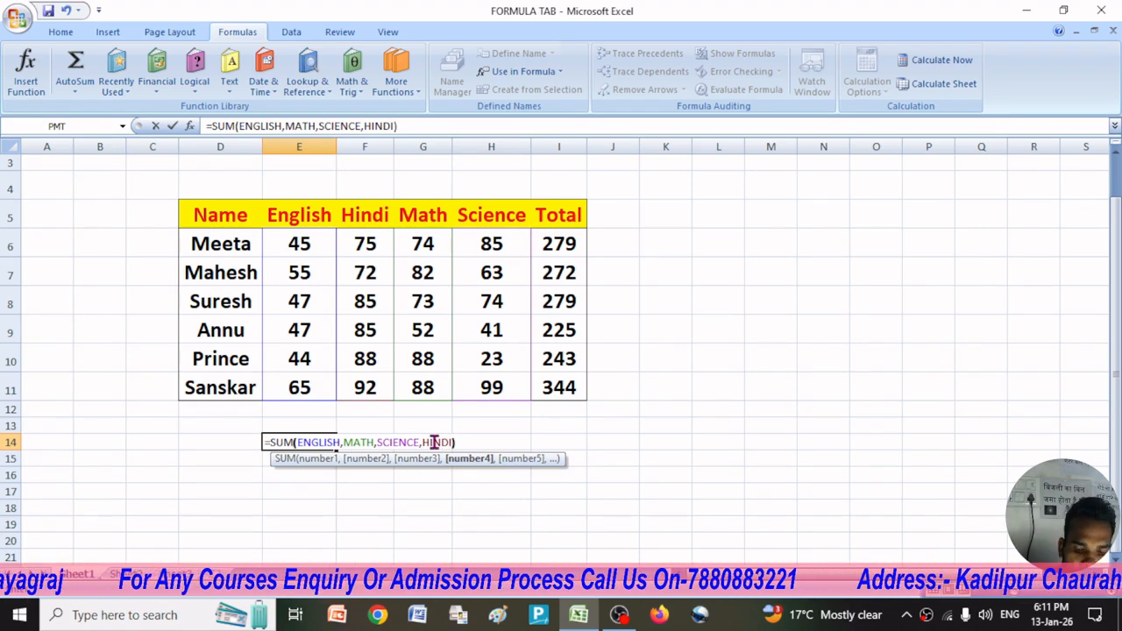
pyautogui.press('Return')
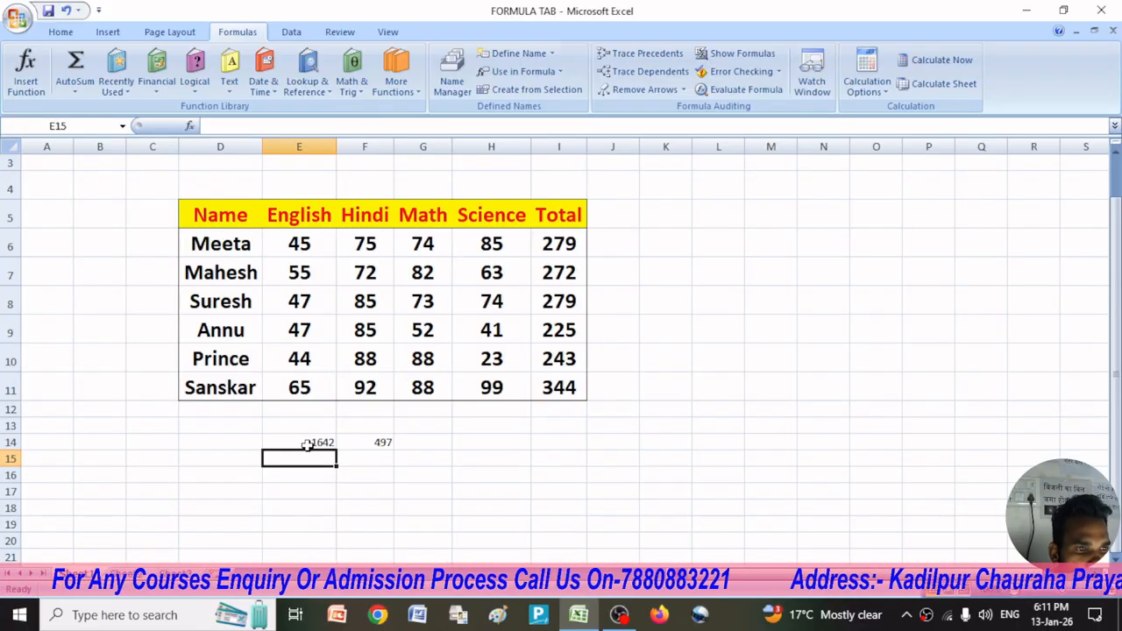
pyautogui.click(312, 443)
# Step: Clear the Hindi sum from cell F14
pyautogui.click(382, 442)
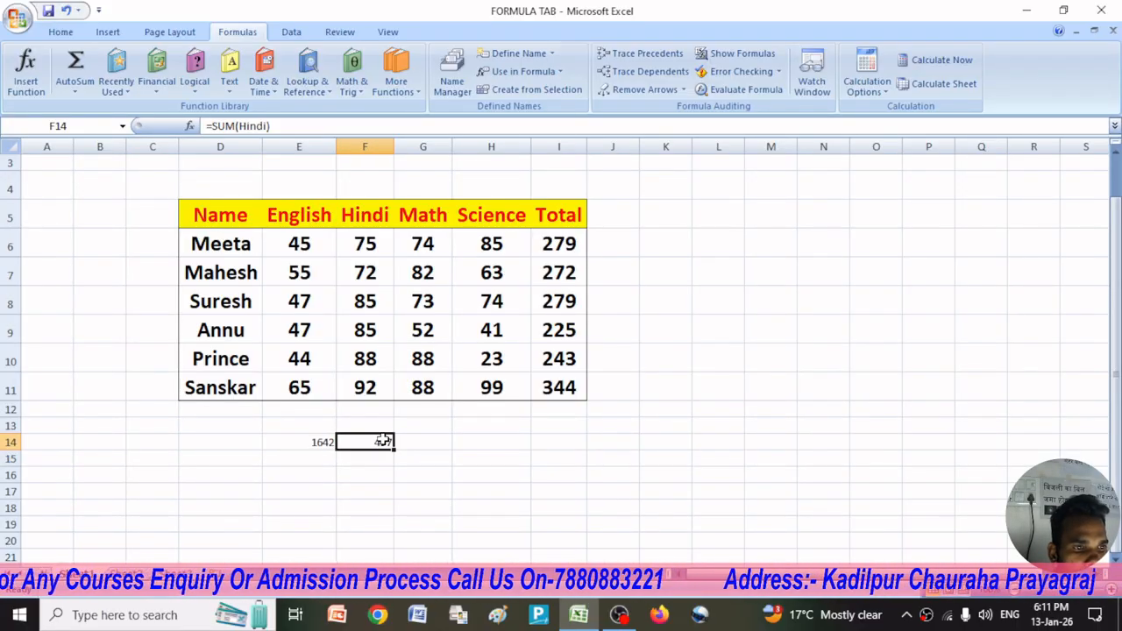
pyautogui.press('Delete')
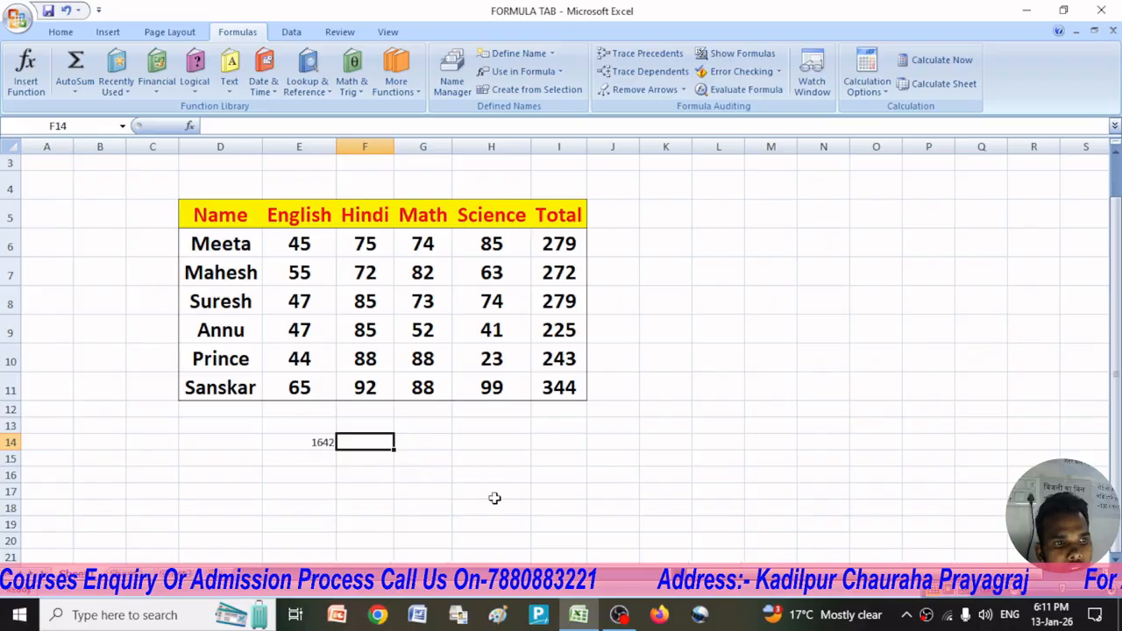
pyautogui.click(494, 499)
pyautogui.moveTo(301, 244); pyautogui.dragTo(592, 245)
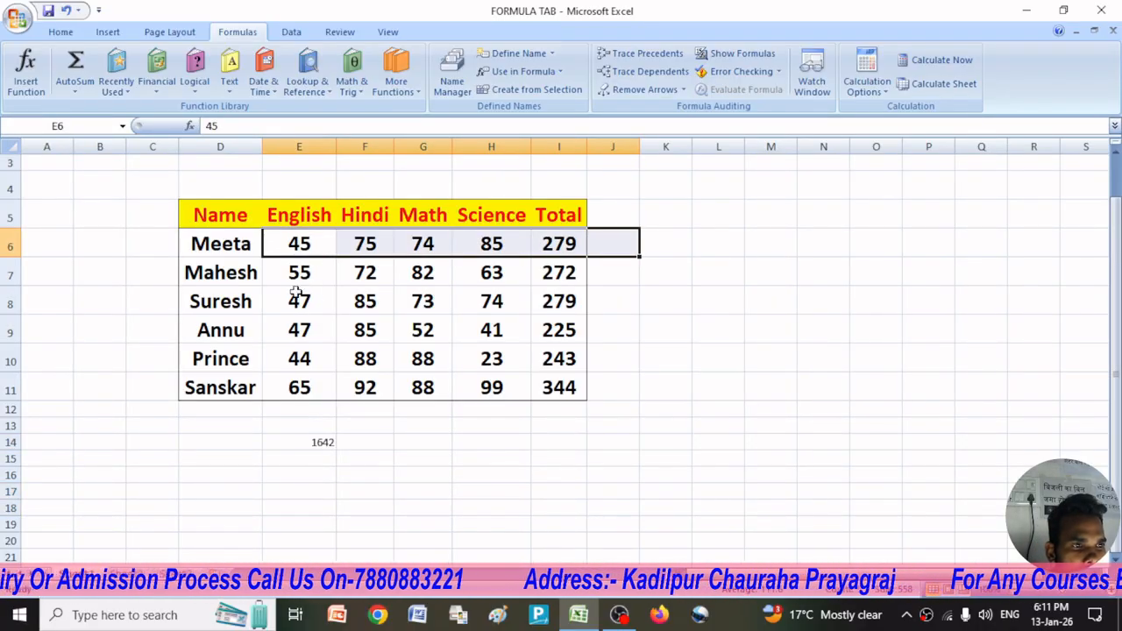
pyautogui.click(301, 219)
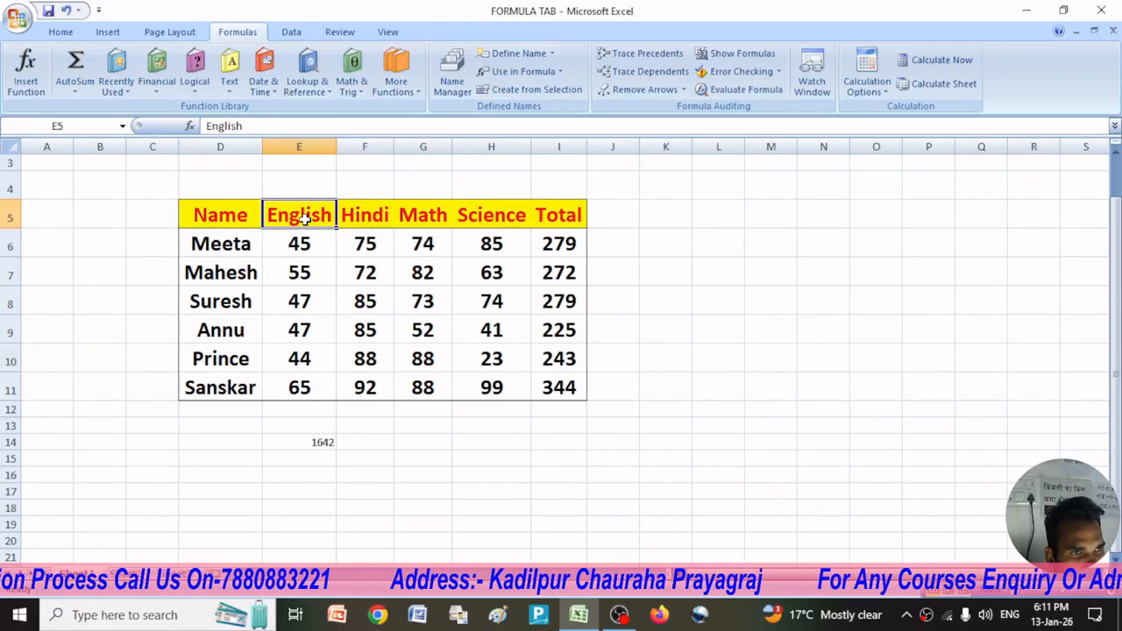
# Step: Examine the subject headings in row 5 and the first student's marks and total in row 6
pyautogui.click(354, 210)
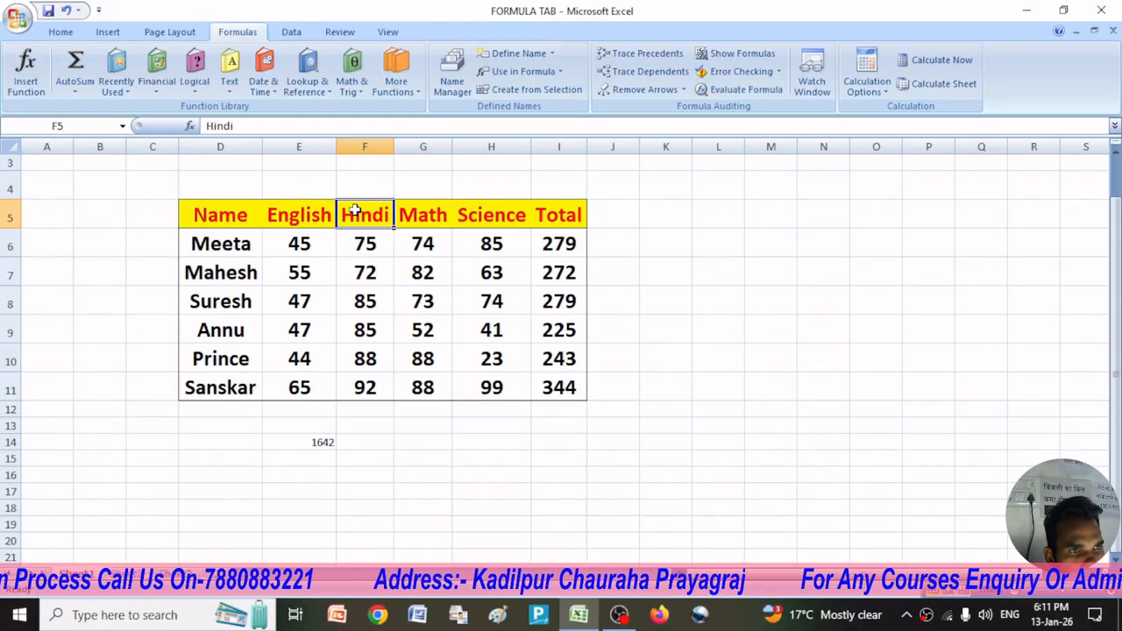
pyautogui.click(420, 220)
pyautogui.click(500, 216)
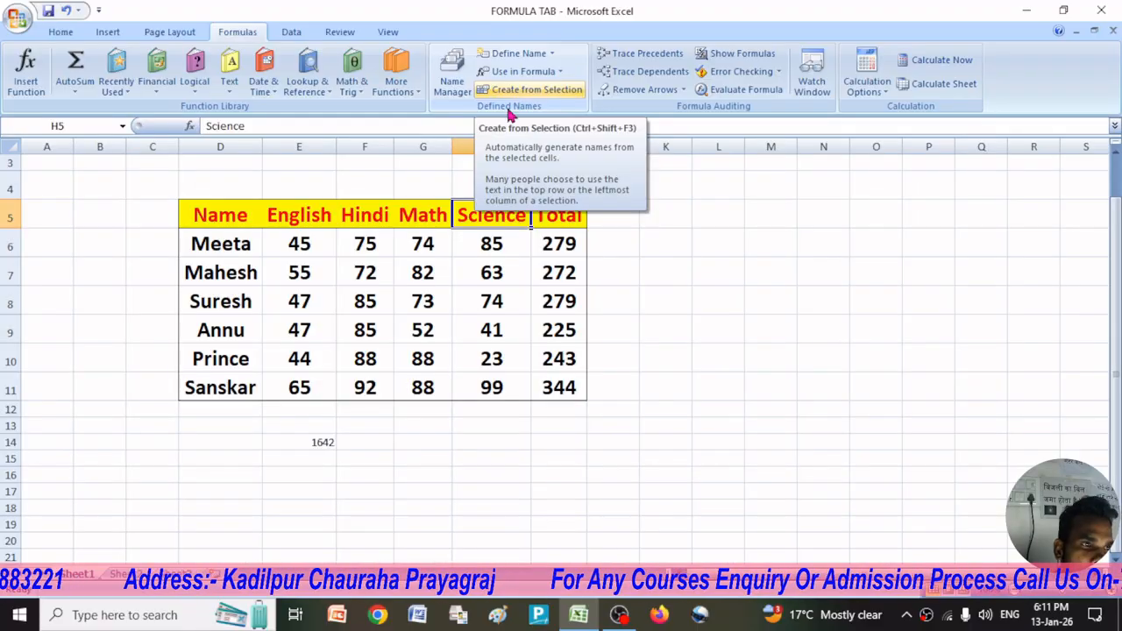
pyautogui.click(227, 247)
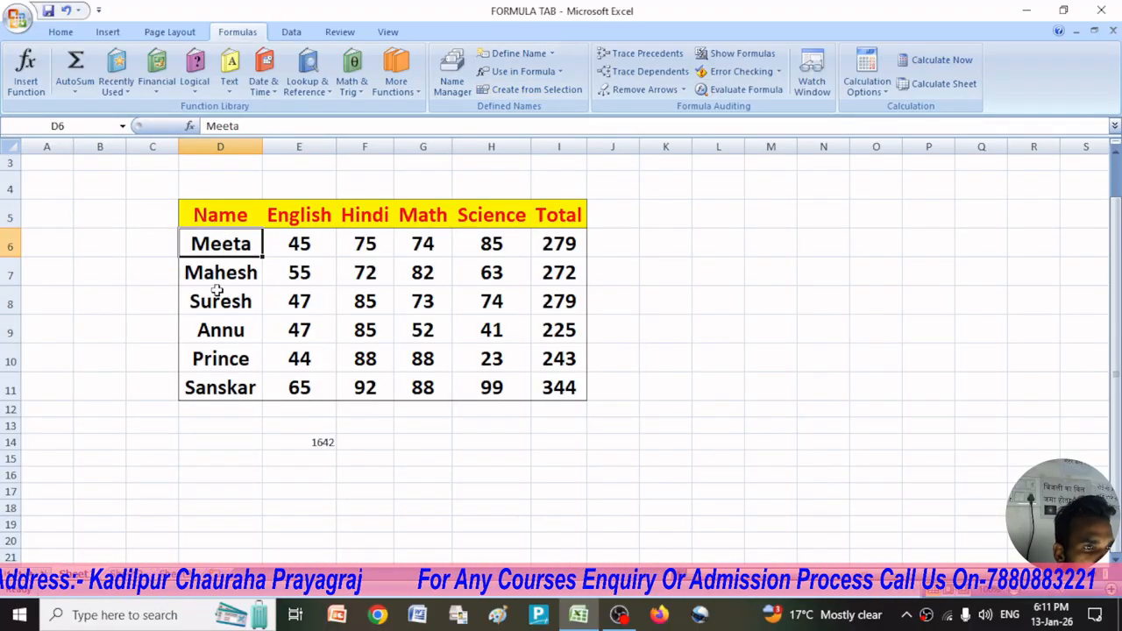
pyautogui.click(557, 245)
pyautogui.click(503, 242)
pyautogui.click(410, 245)
pyautogui.click(370, 245)
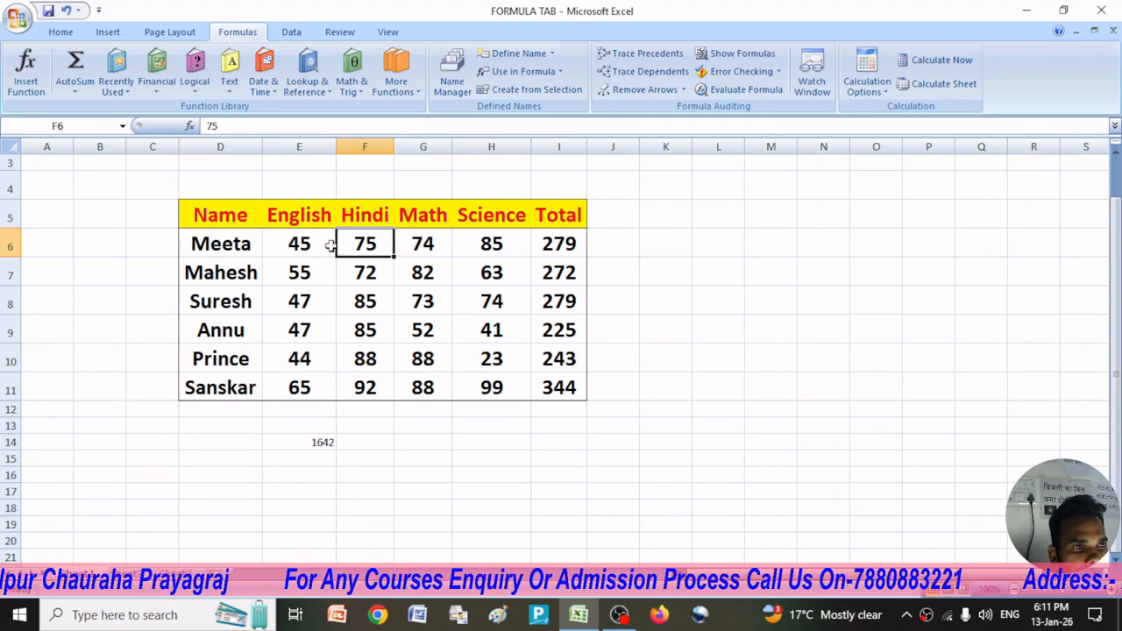
pyautogui.click(310, 243)
pyautogui.click(623, 244)
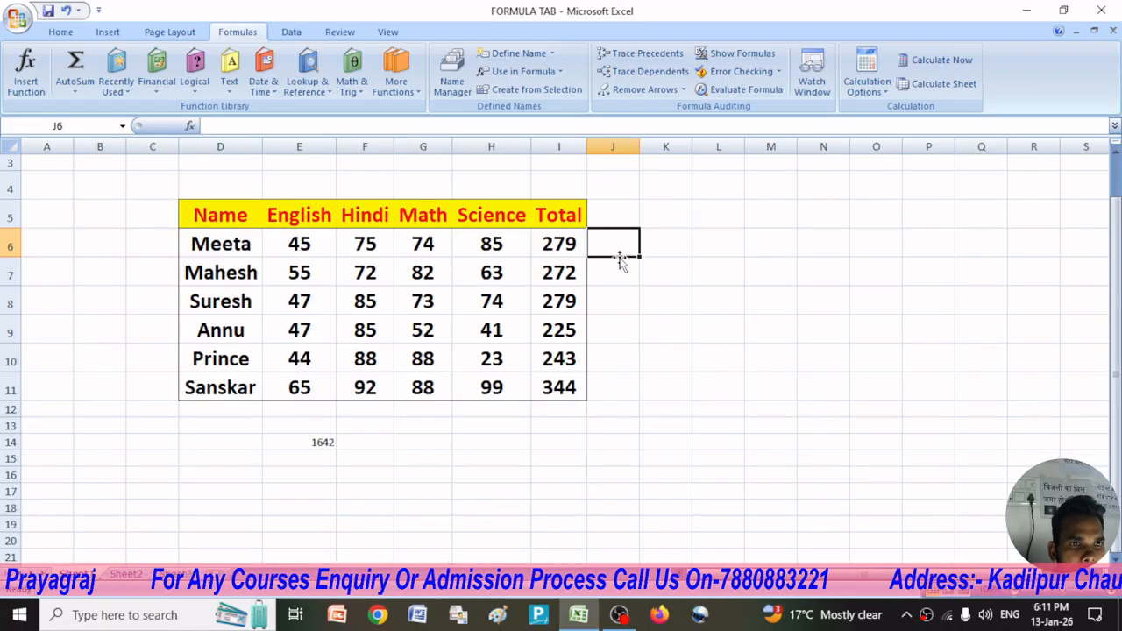
# Step: Sum the first student's row in cell L6 with =SUM(E6:I6) and check the formula
pyautogui.click(703, 246)
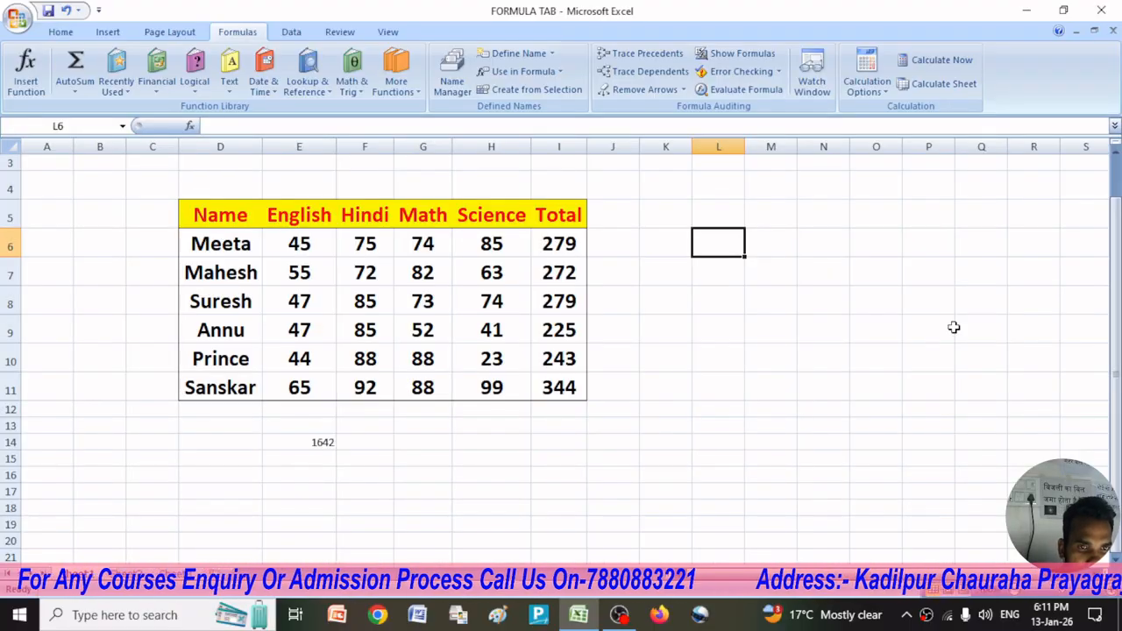
pyautogui.write('=SUM')
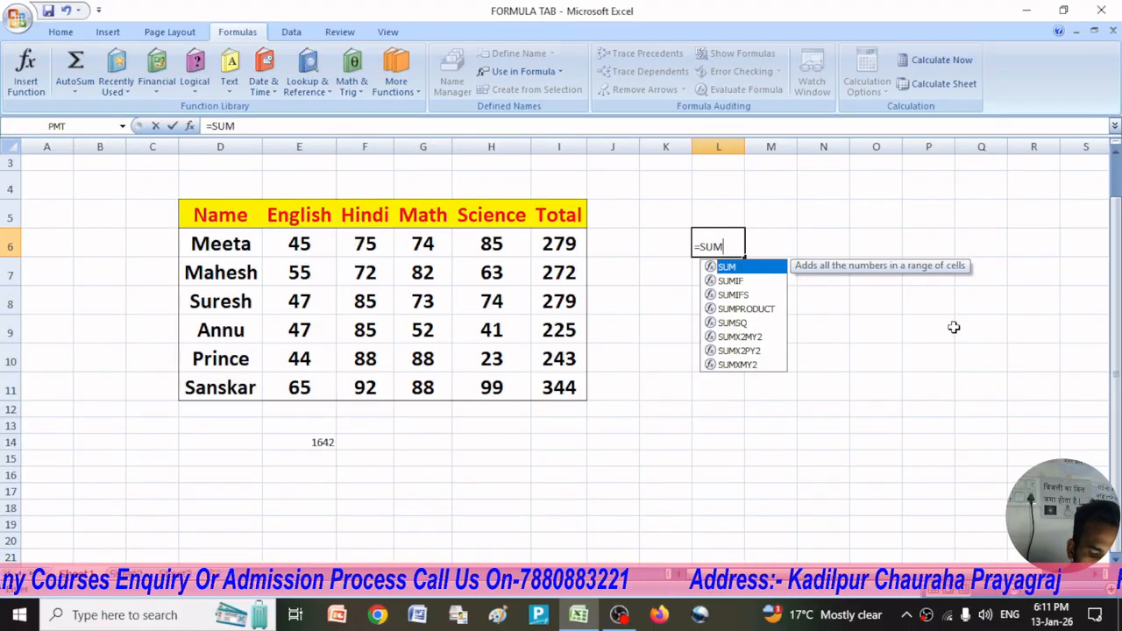
pyautogui.write('(')
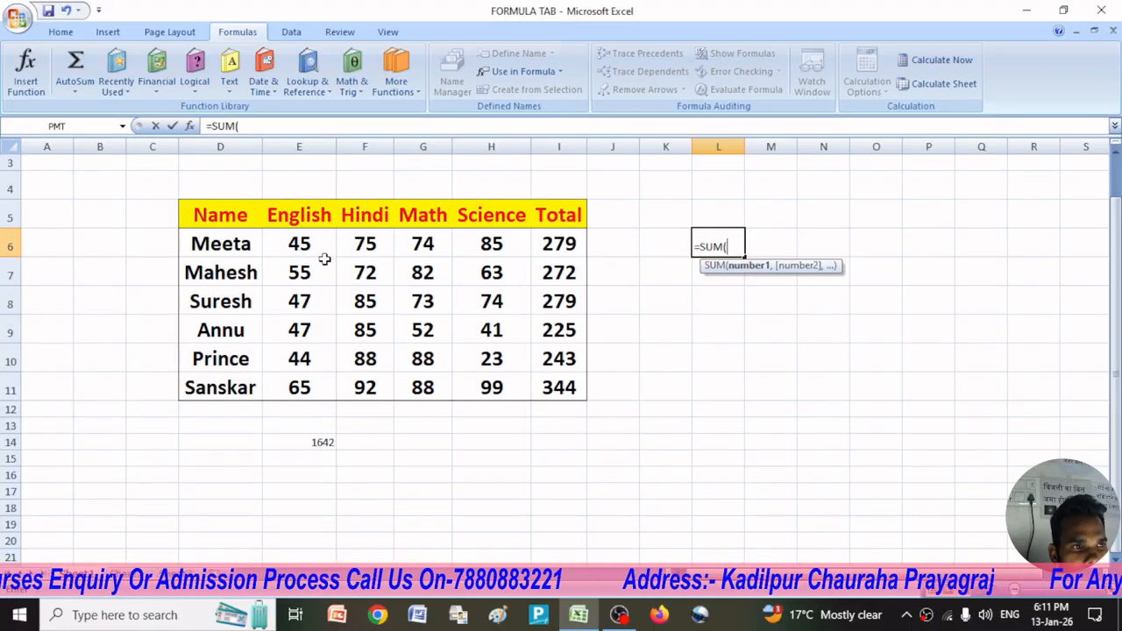
pyautogui.click(303, 244)
pyautogui.moveTo(302, 245); pyautogui.dragTo(545, 244)
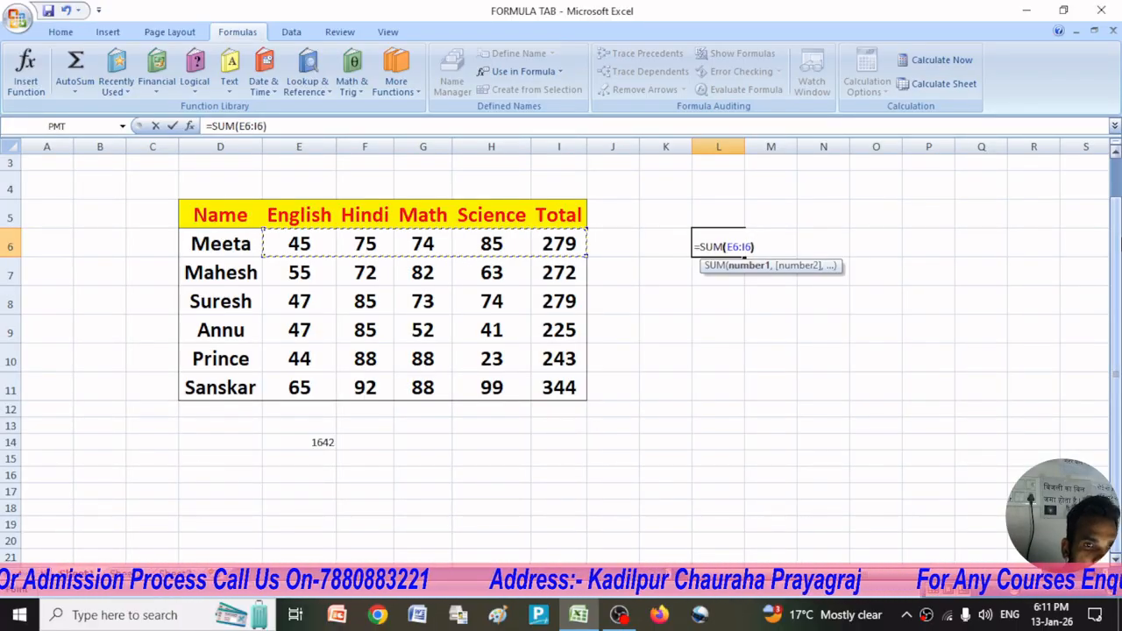
pyautogui.write(')')
pyautogui.press('Return')
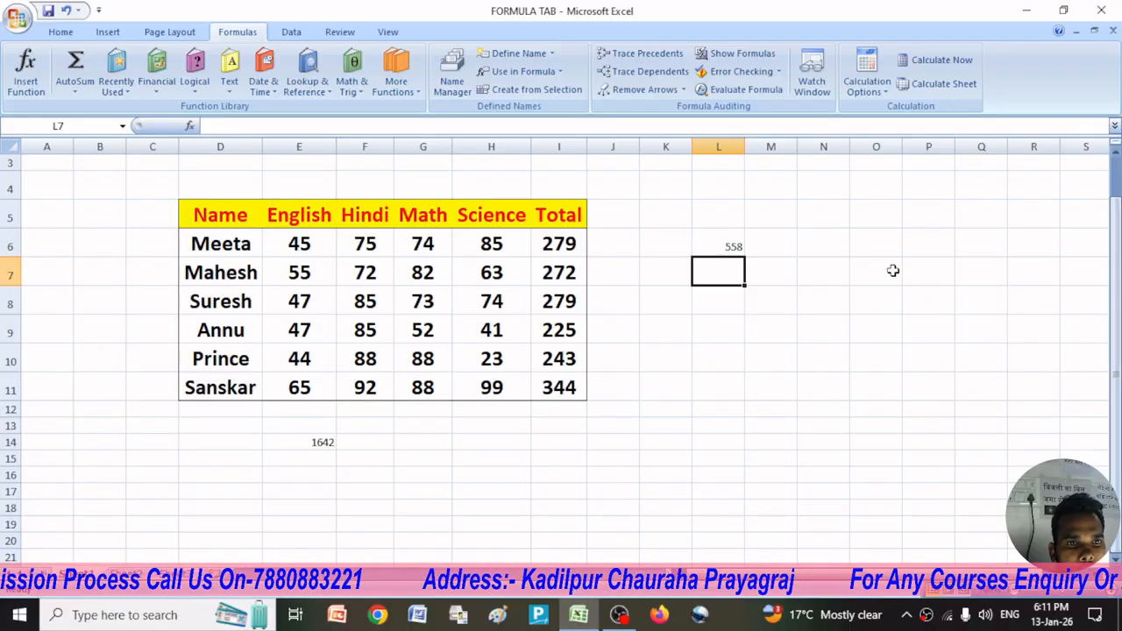
pyautogui.click(741, 246)
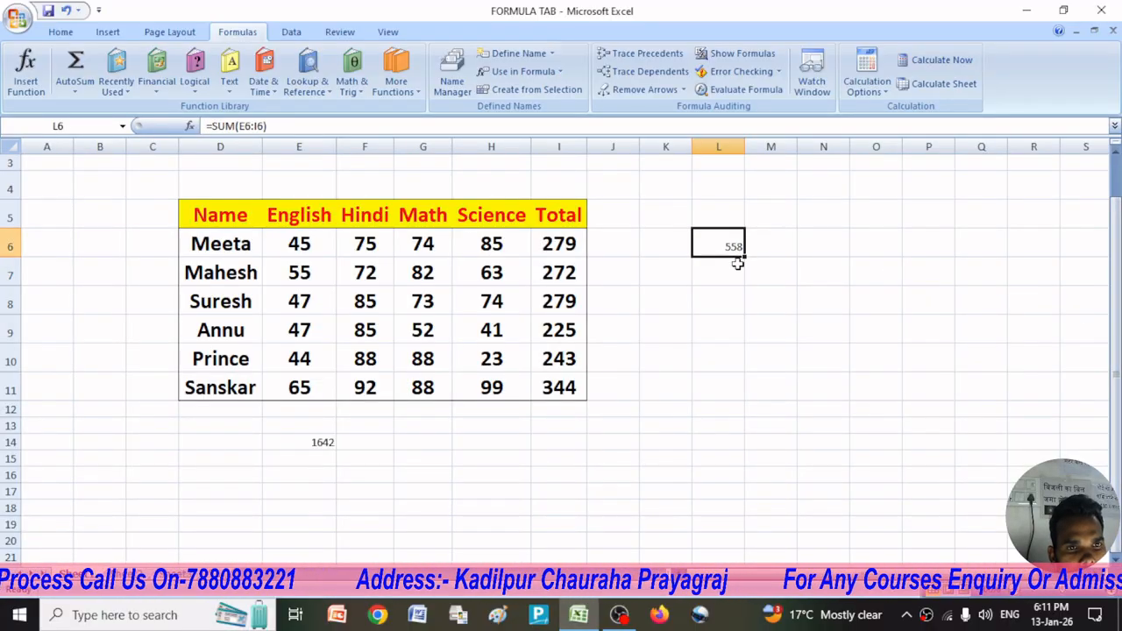
pyautogui.click(733, 264)
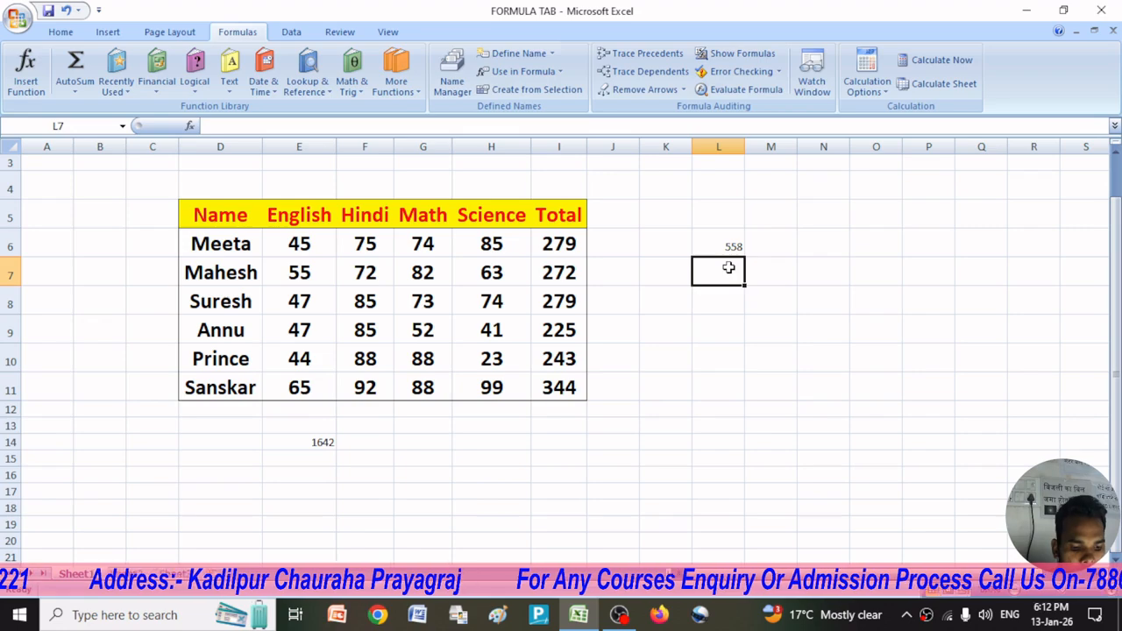
pyautogui.write('=SUM')
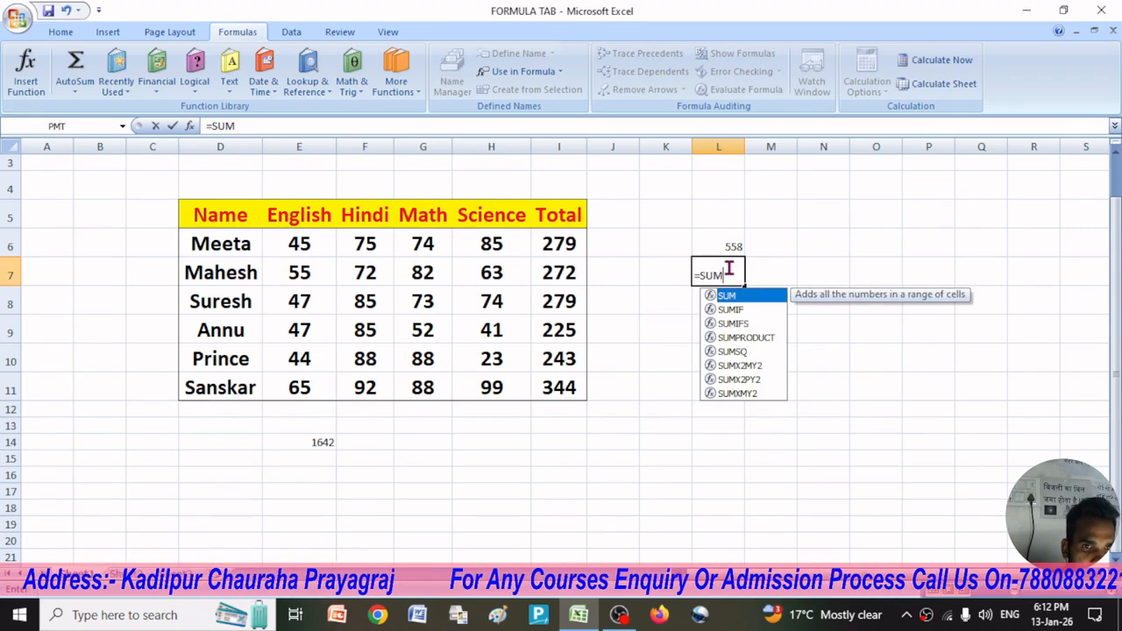
pyautogui.press('BackSpace')
pyautogui.press('BackSpace')
pyautogui.press('BackSpace')
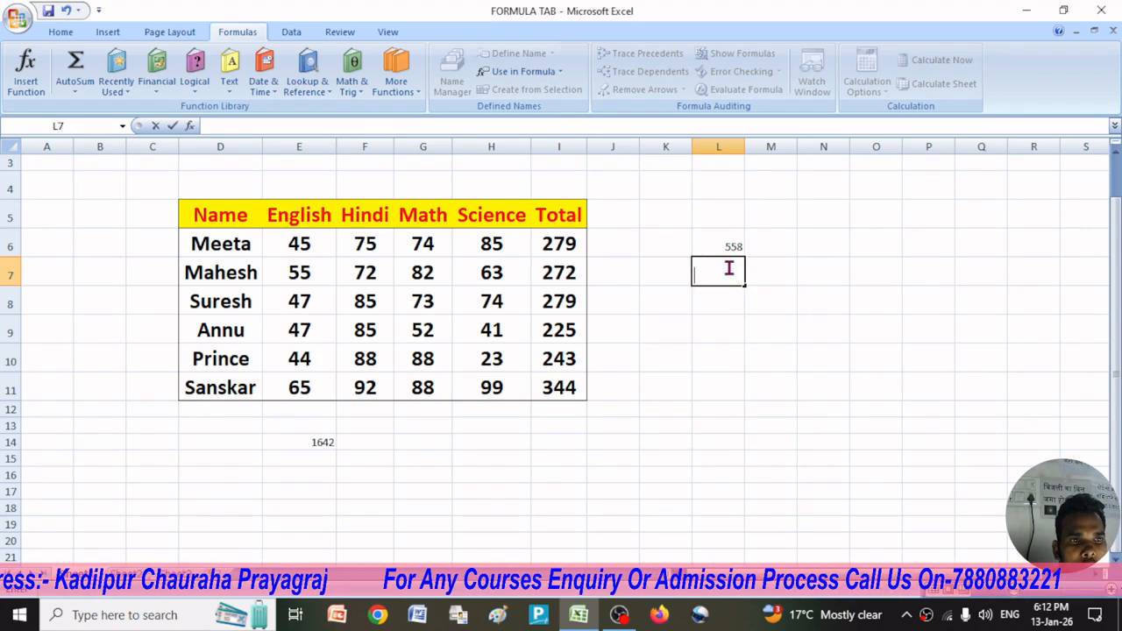
# Step: Clear the row sum from cell L6 and the four-subject total from cell E14
pyautogui.click(715, 248)
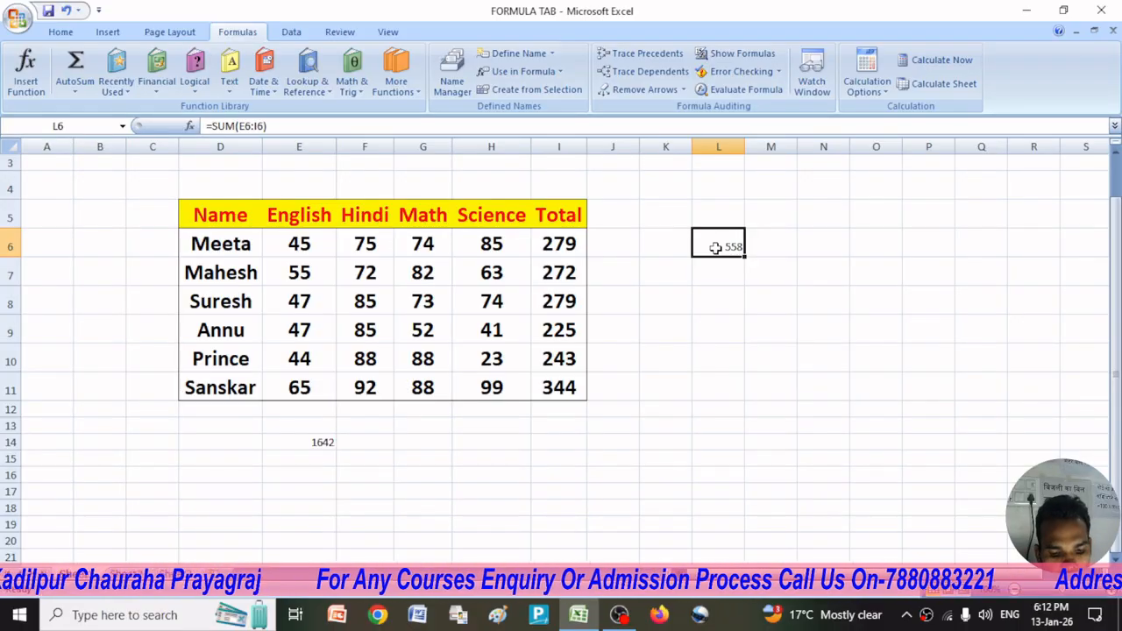
pyautogui.press('Delete')
pyautogui.click(791, 386)
pyautogui.click(312, 440)
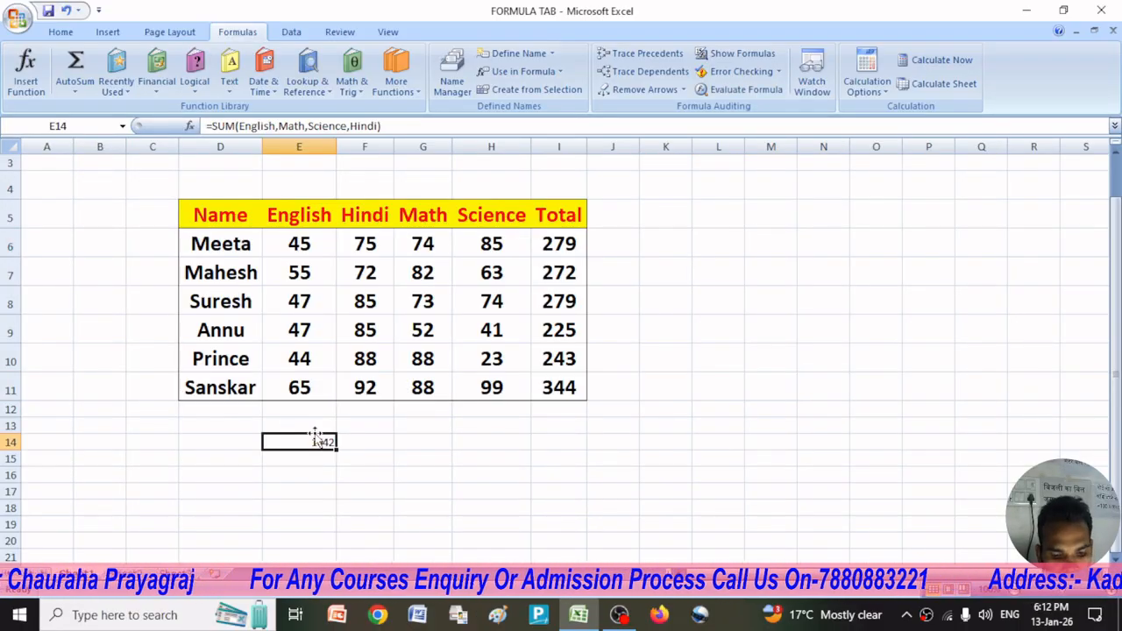
pyautogui.press('Delete')
pyautogui.click(580, 510)
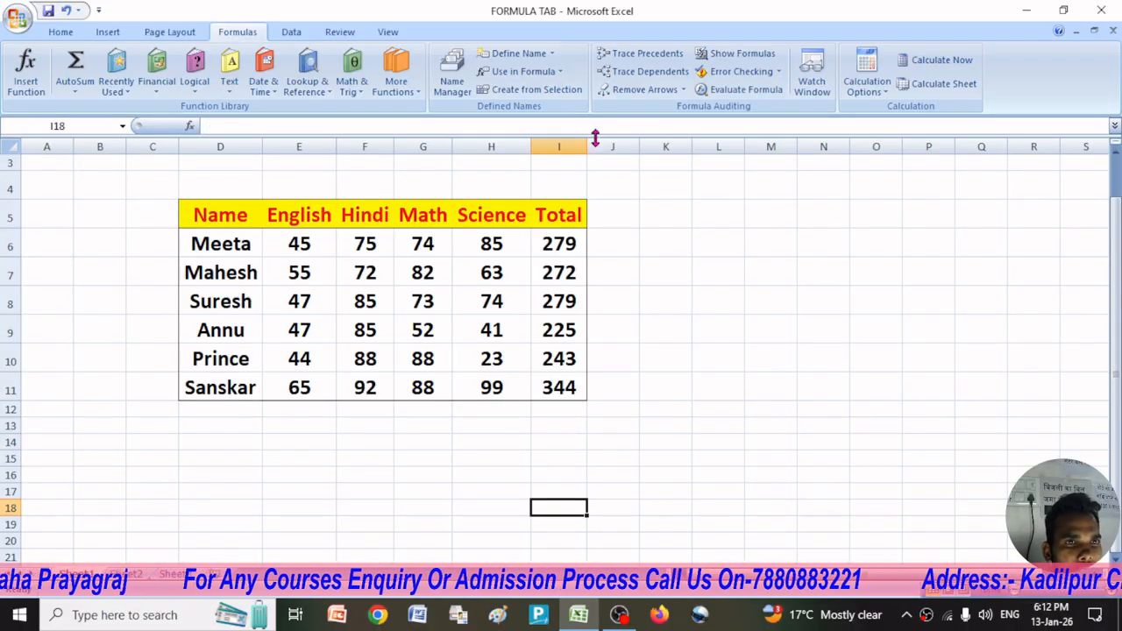
# Step: Delete all the defined names, from English through Total, in the Name Manager and close it
pyautogui.click(451, 79)
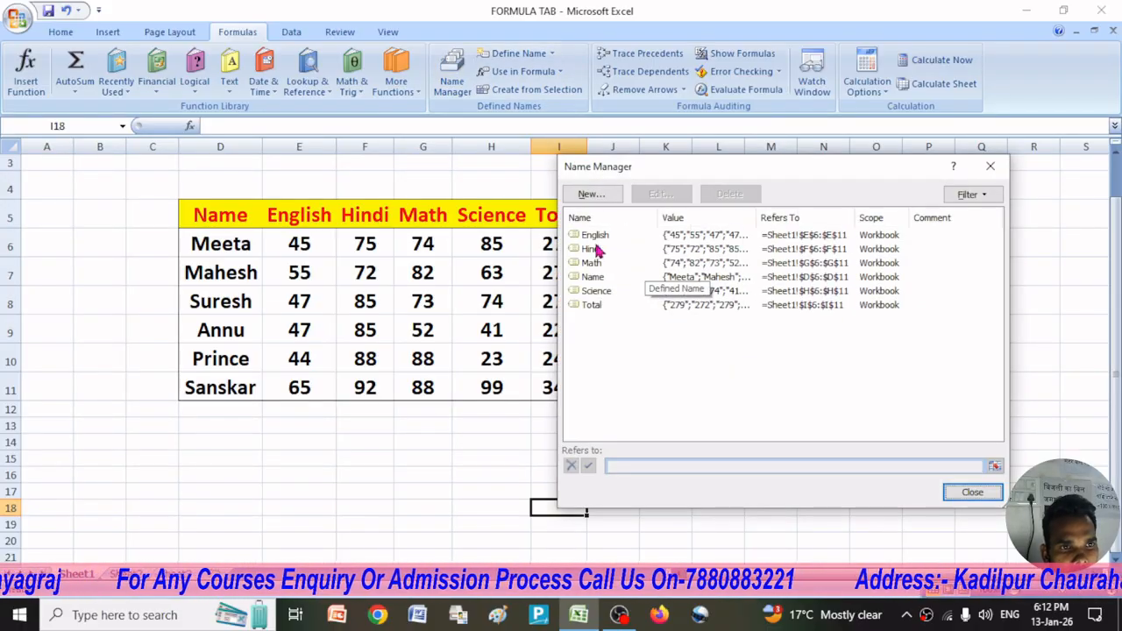
pyautogui.click(593, 237)
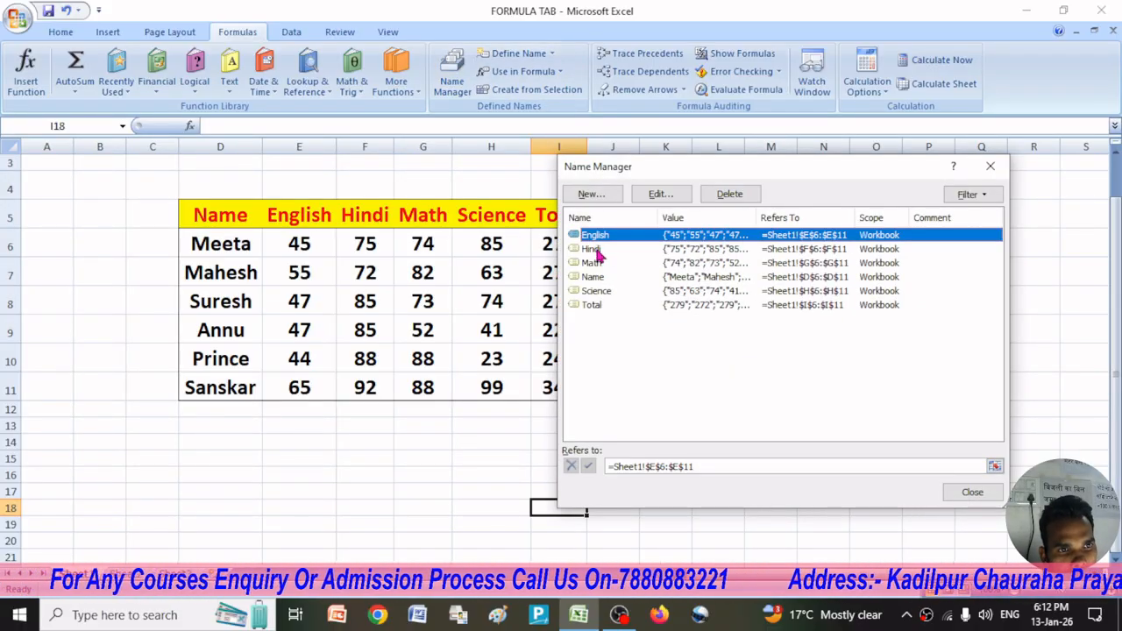
pyautogui.keyDown('shift'); pyautogui.click(593, 249); pyautogui.keyUp('shift')
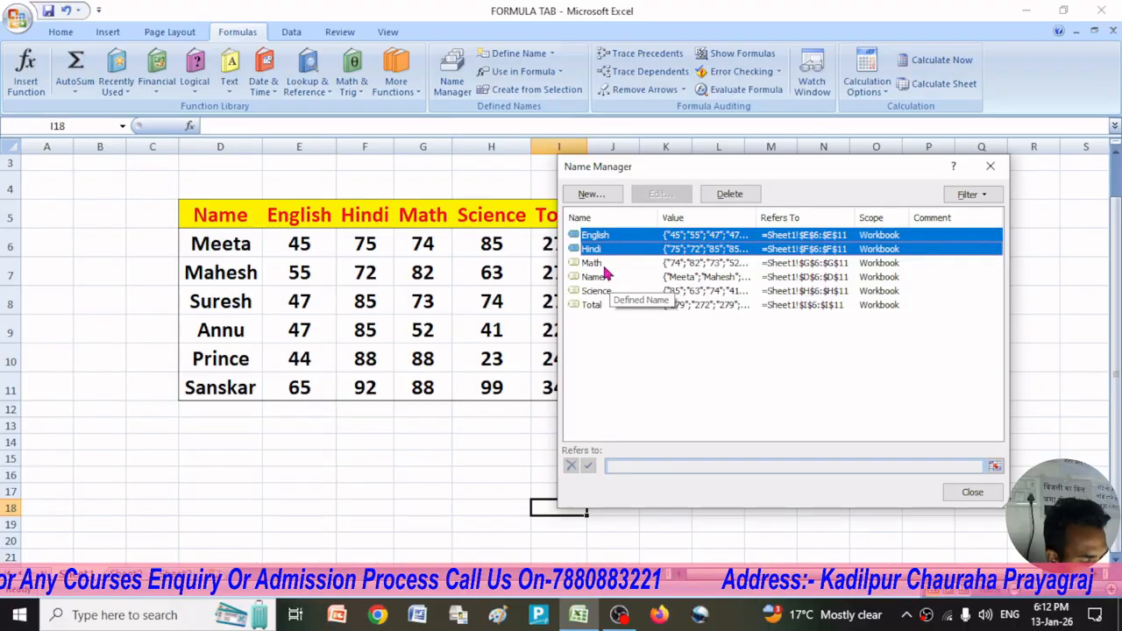
pyautogui.keyDown('shift'); pyautogui.click(602, 277); pyautogui.keyUp('shift')
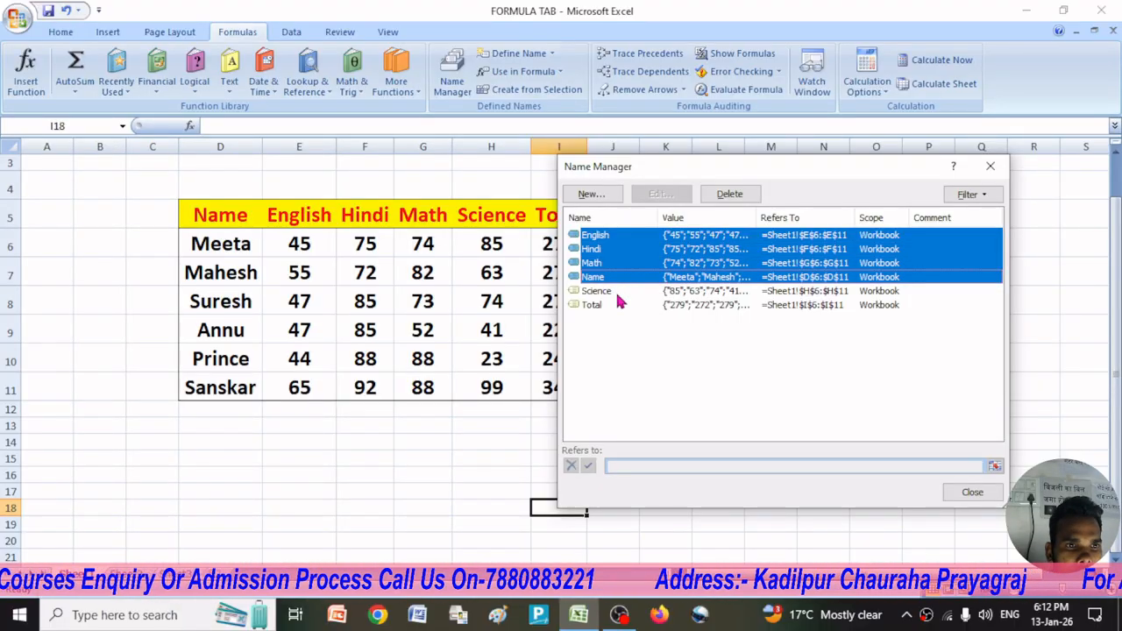
pyautogui.keyDown('shift'); pyautogui.click(598, 291); pyautogui.keyUp('shift')
pyautogui.keyDown('shift'); pyautogui.click(596, 309); pyautogui.keyUp('shift')
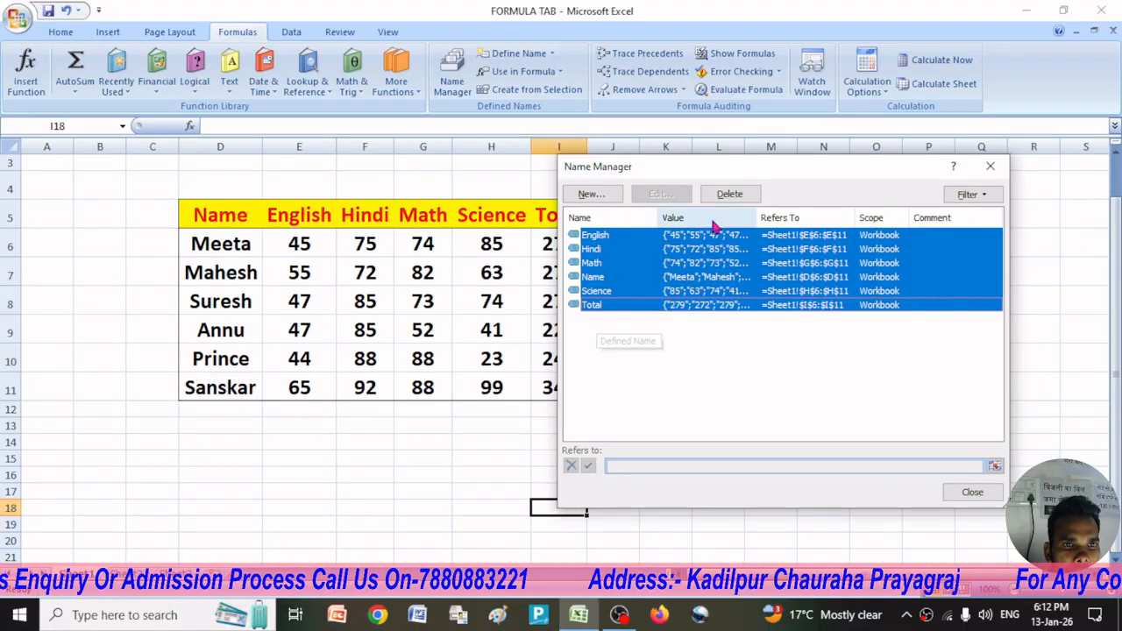
pyautogui.click(730, 194)
pyautogui.click(546, 356)
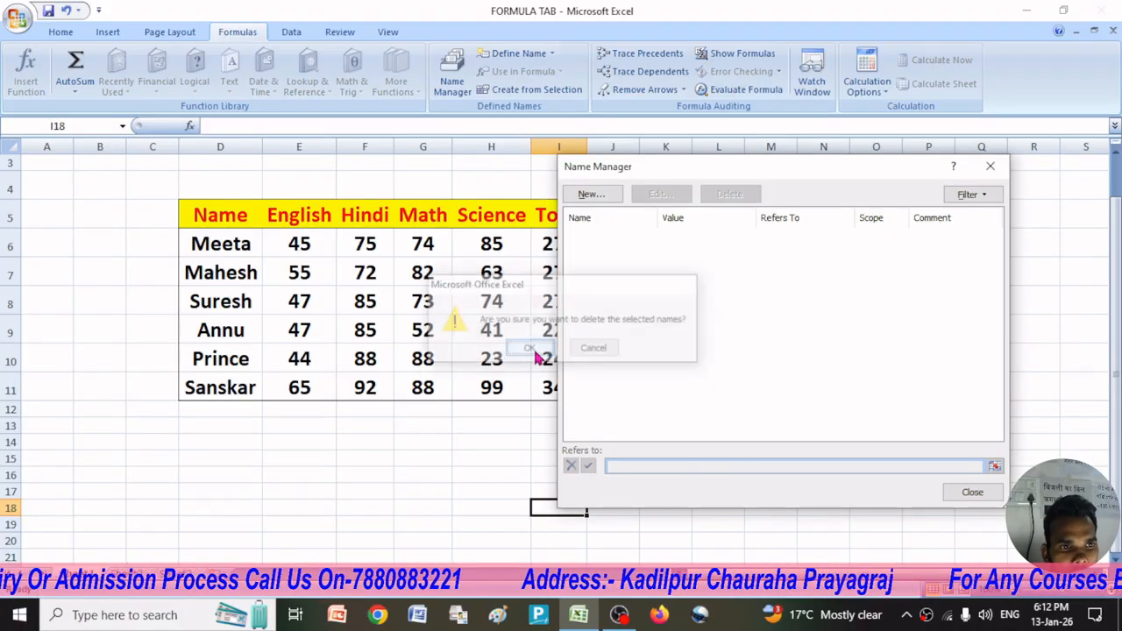
pyautogui.click(990, 166)
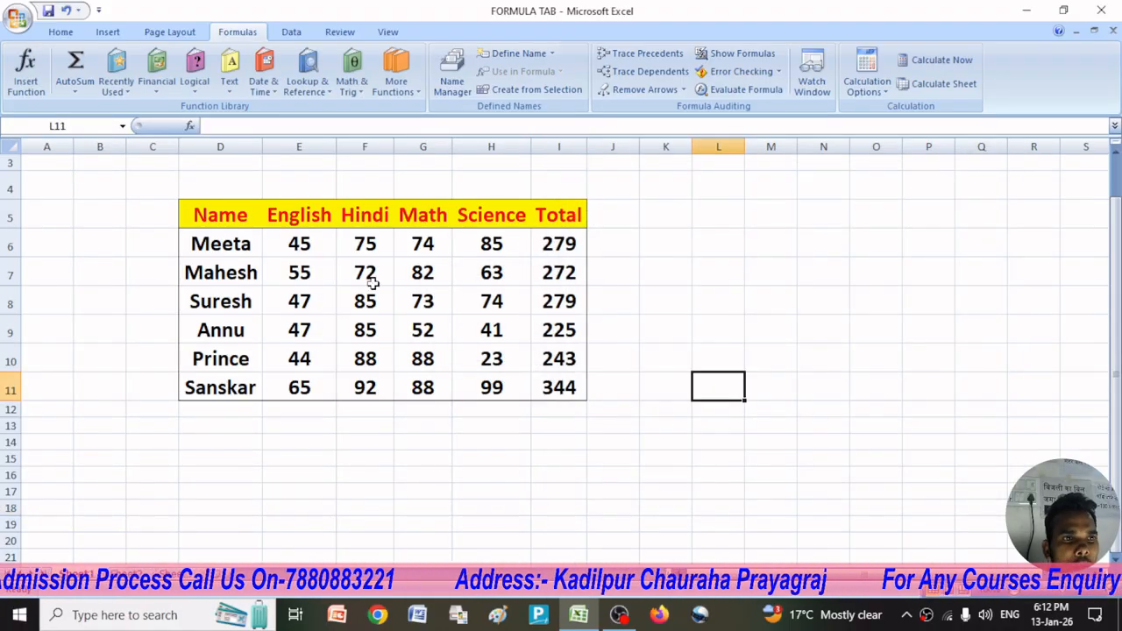
# Step: Create names from the marks table D5:I11 using only the values in the left column
pyautogui.moveTo(216, 218); pyautogui.dragTo(541, 382)
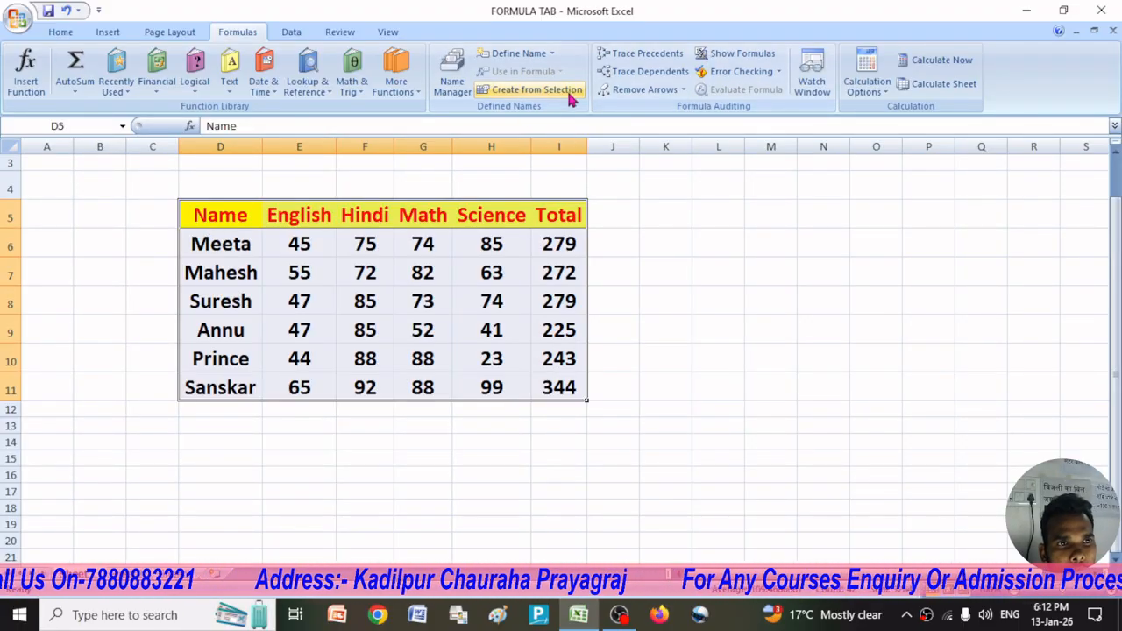
pyautogui.click(556, 93)
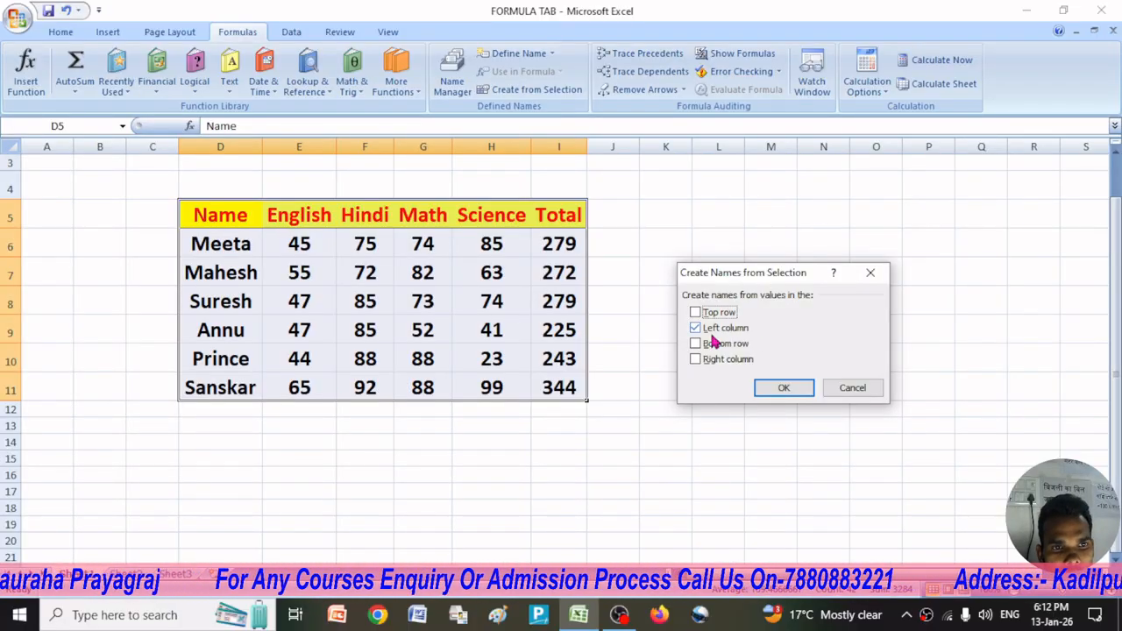
pyautogui.click(784, 389)
pyautogui.click(359, 444)
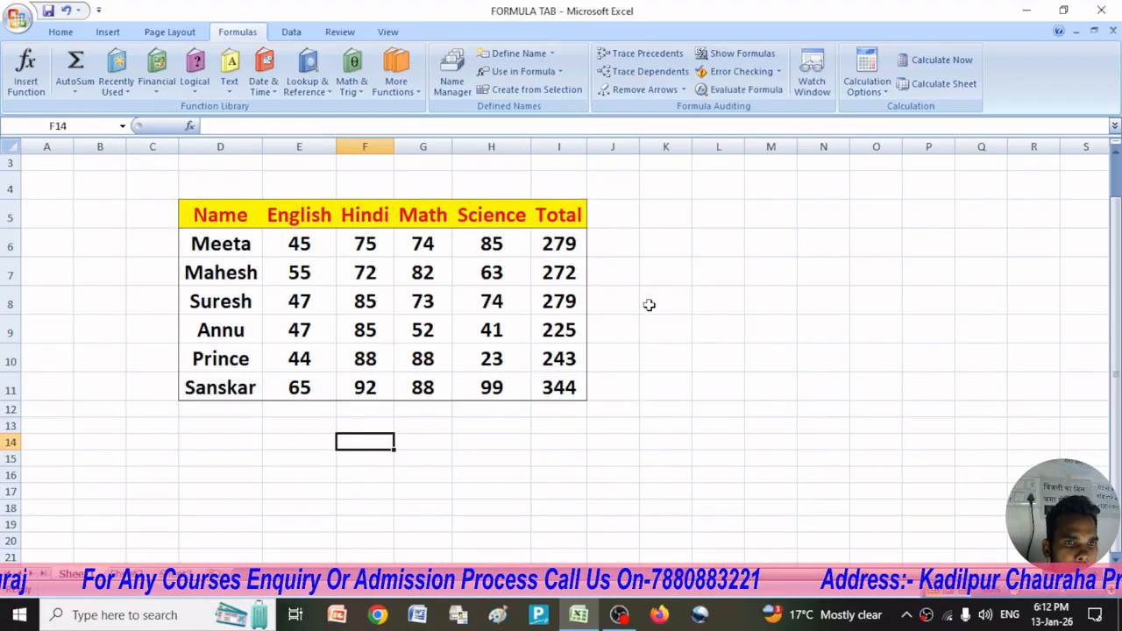
# Step: Sum the first student's row in cell L6 with a SUM formula using that student's defined name, and check the formula
pyautogui.click(659, 276)
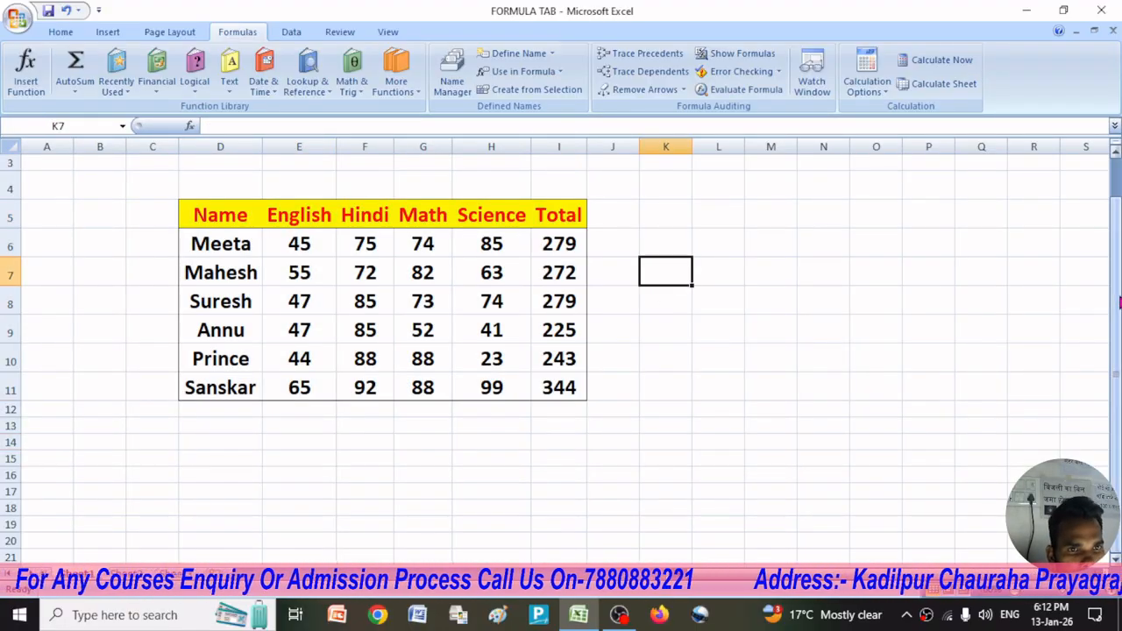
pyautogui.click(711, 243)
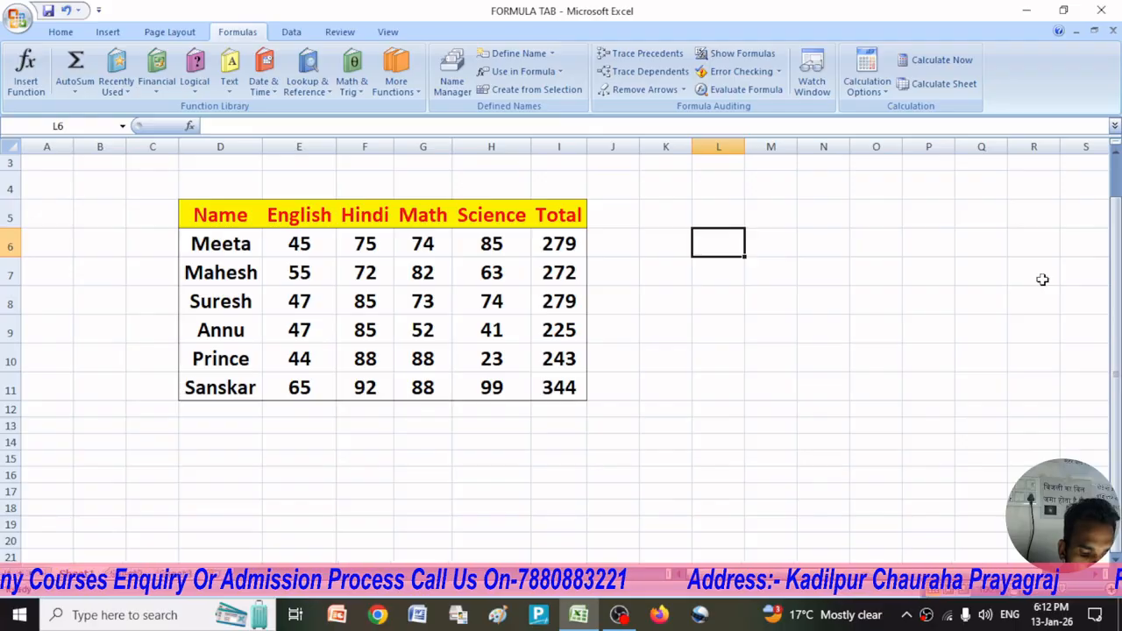
pyautogui.write('=SUM')
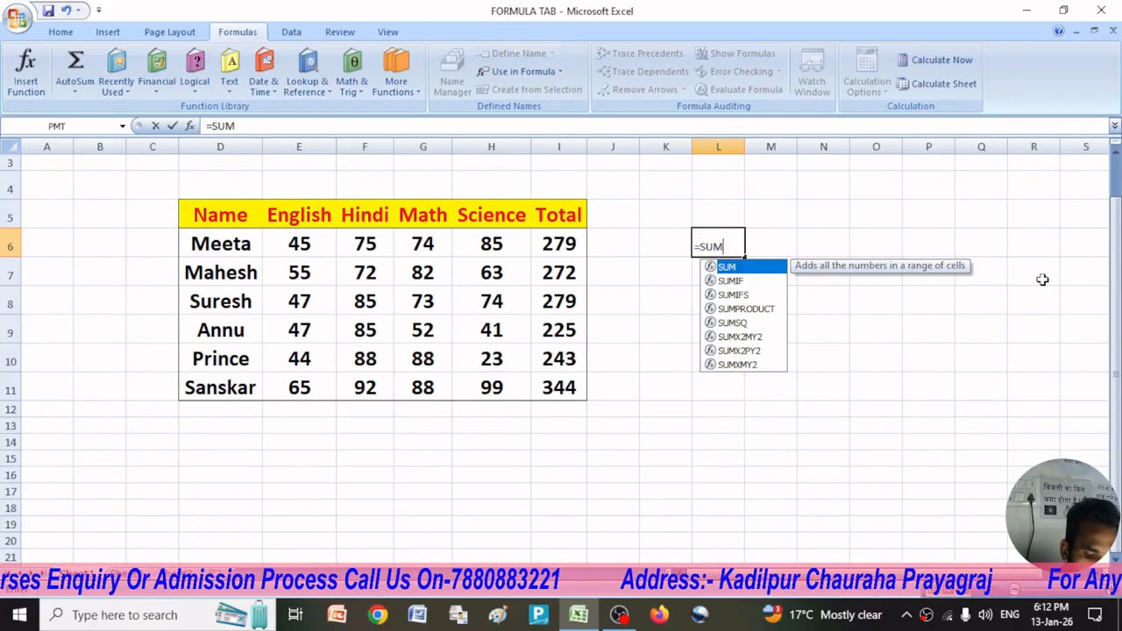
pyautogui.write('(')
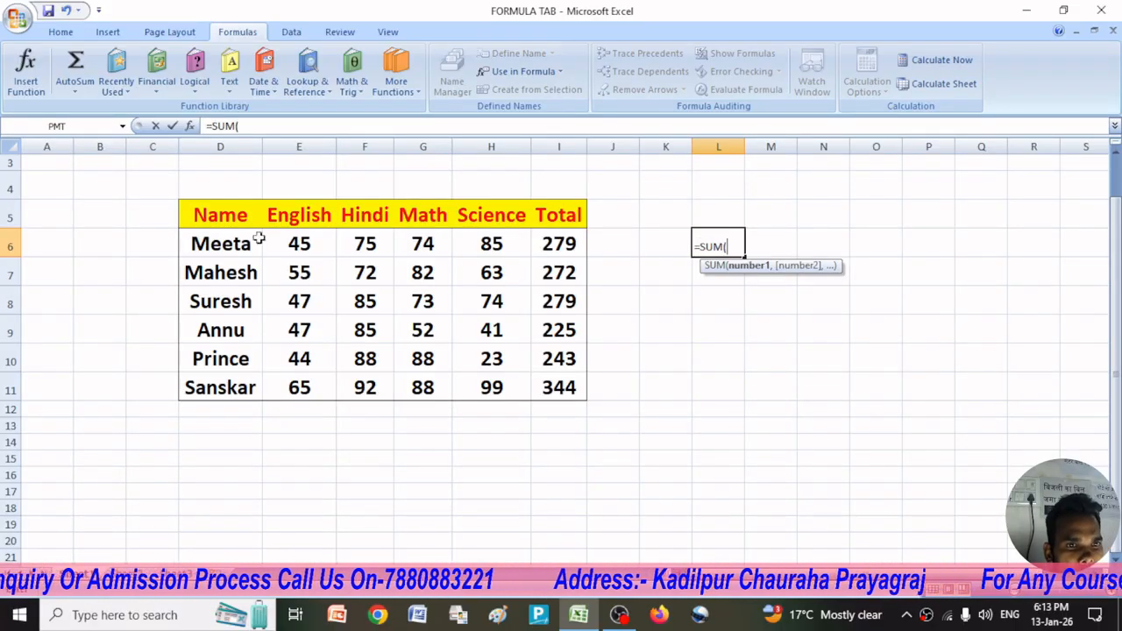
pyautogui.write('MEE')
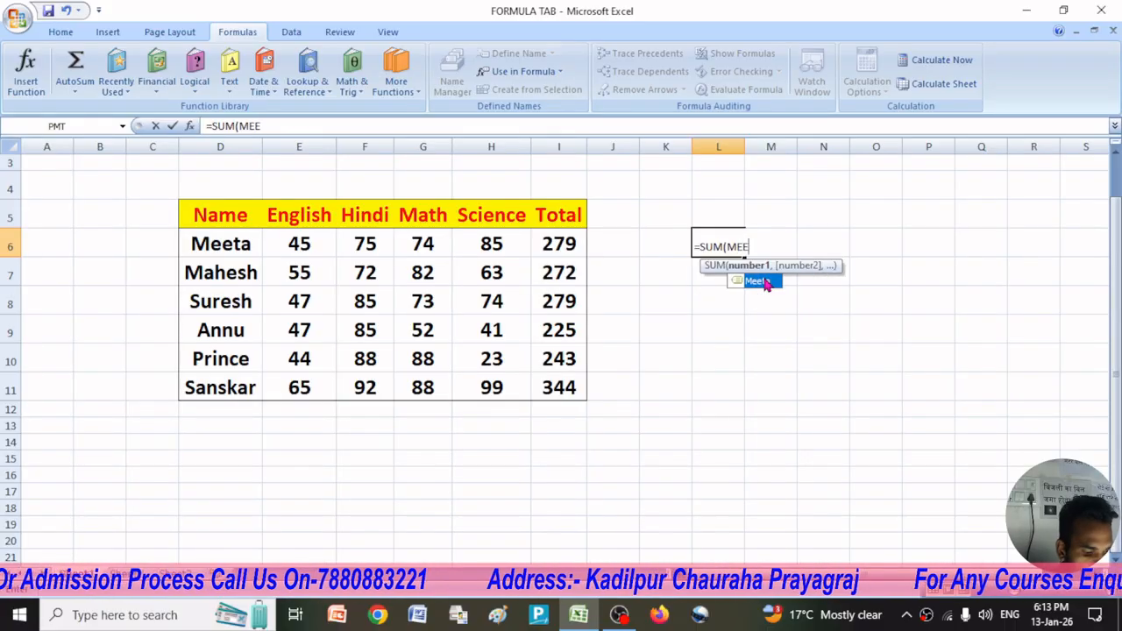
pyautogui.write('TA')
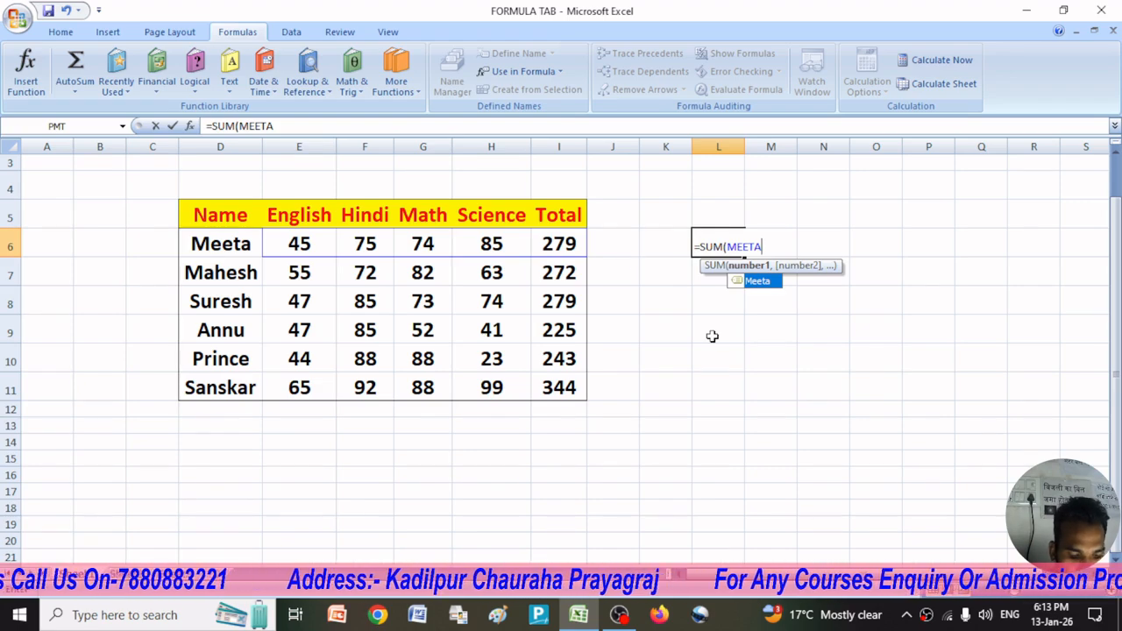
pyautogui.write(')')
pyautogui.press('Return')
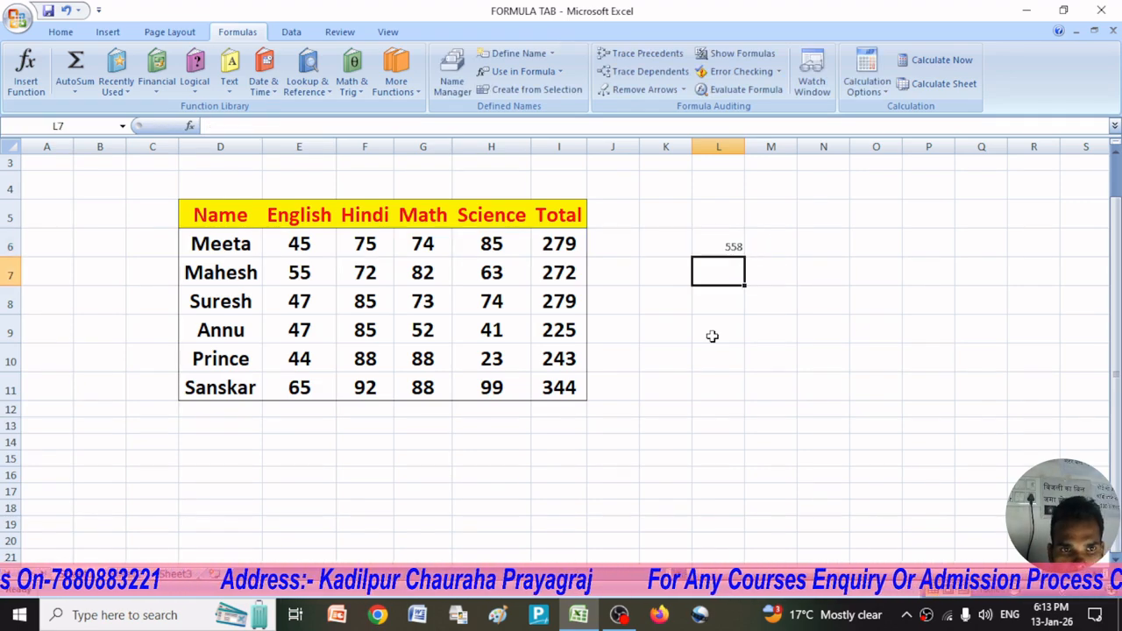
pyautogui.click(733, 245)
pyautogui.scroll(1, 438, 263)
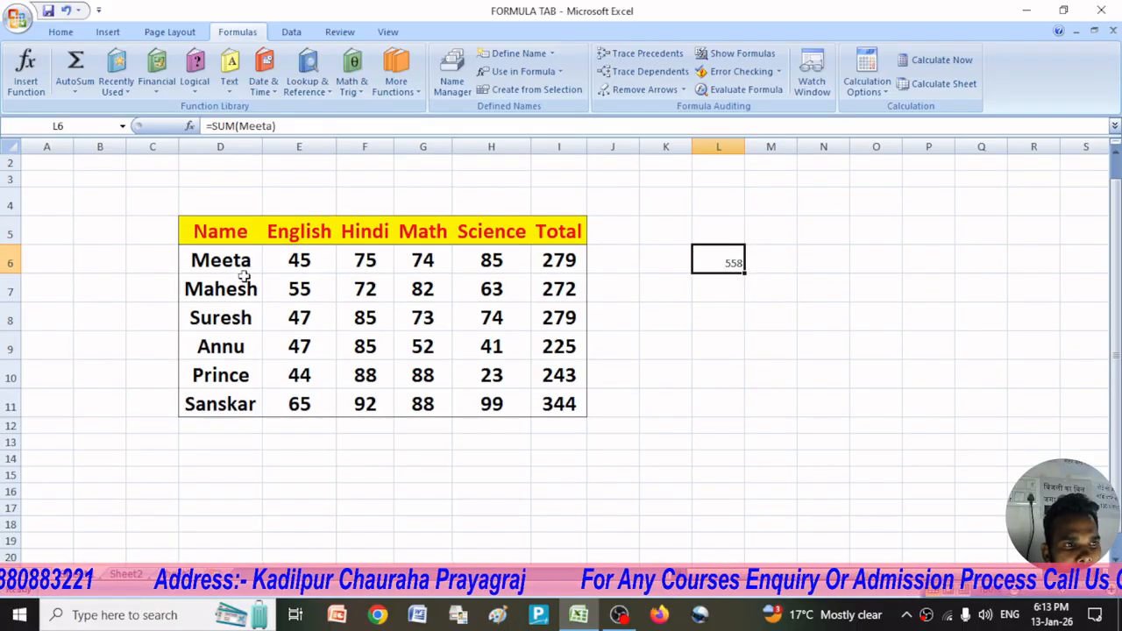
pyautogui.click(728, 313)
pyautogui.moveTo(307, 315); pyautogui.dragTo(542, 318)
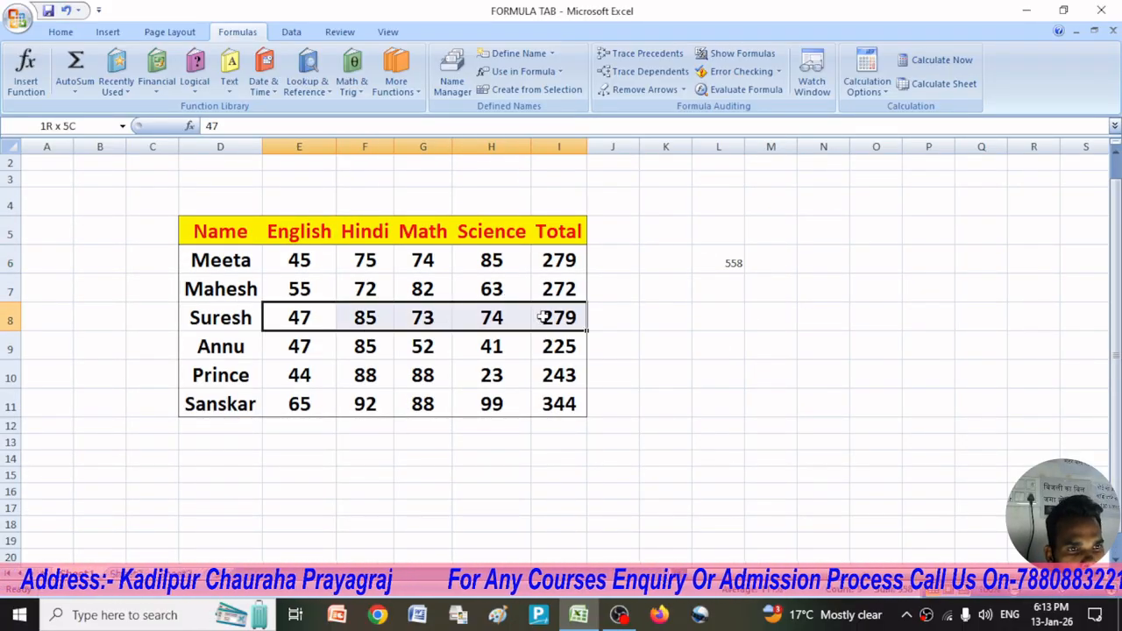
pyautogui.click(749, 311)
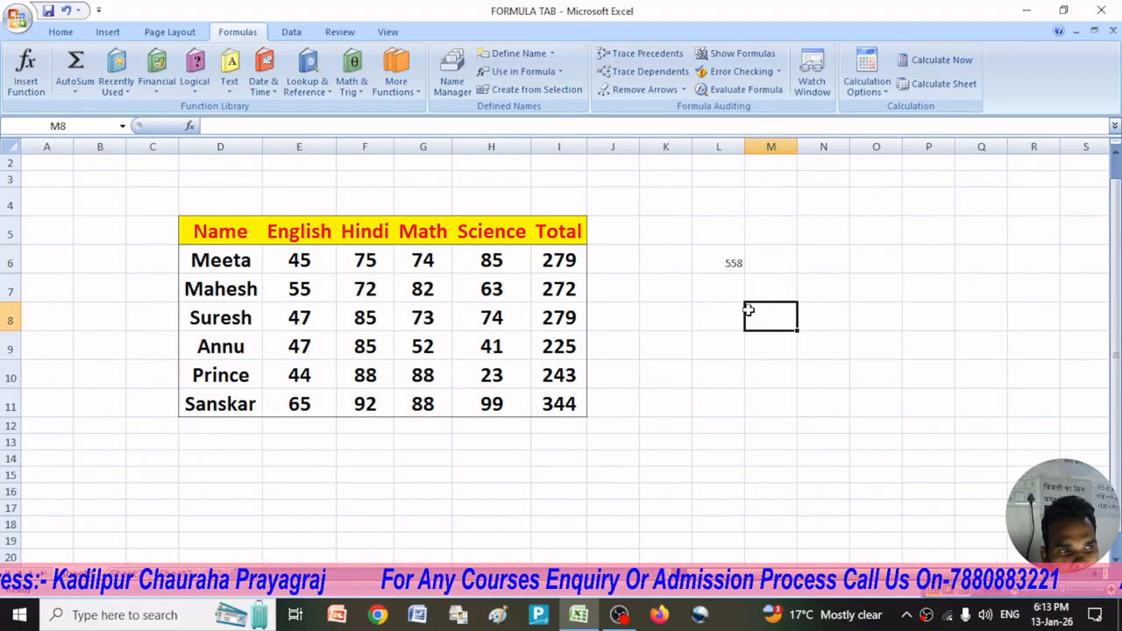
pyautogui.click(707, 340)
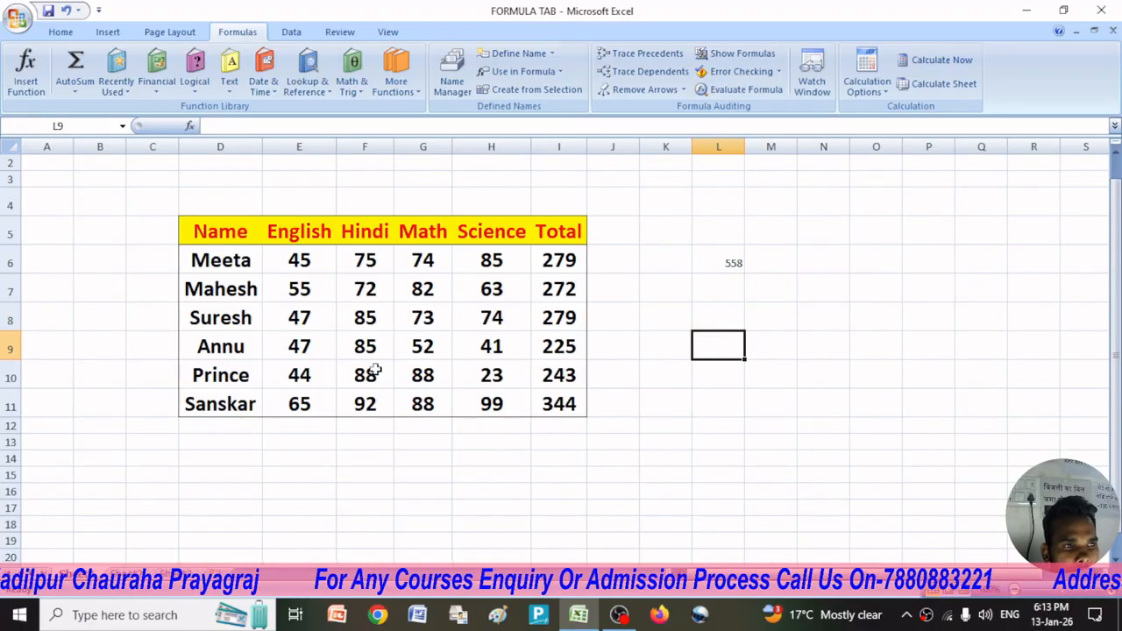
pyautogui.click(223, 348)
pyautogui.click(223, 321)
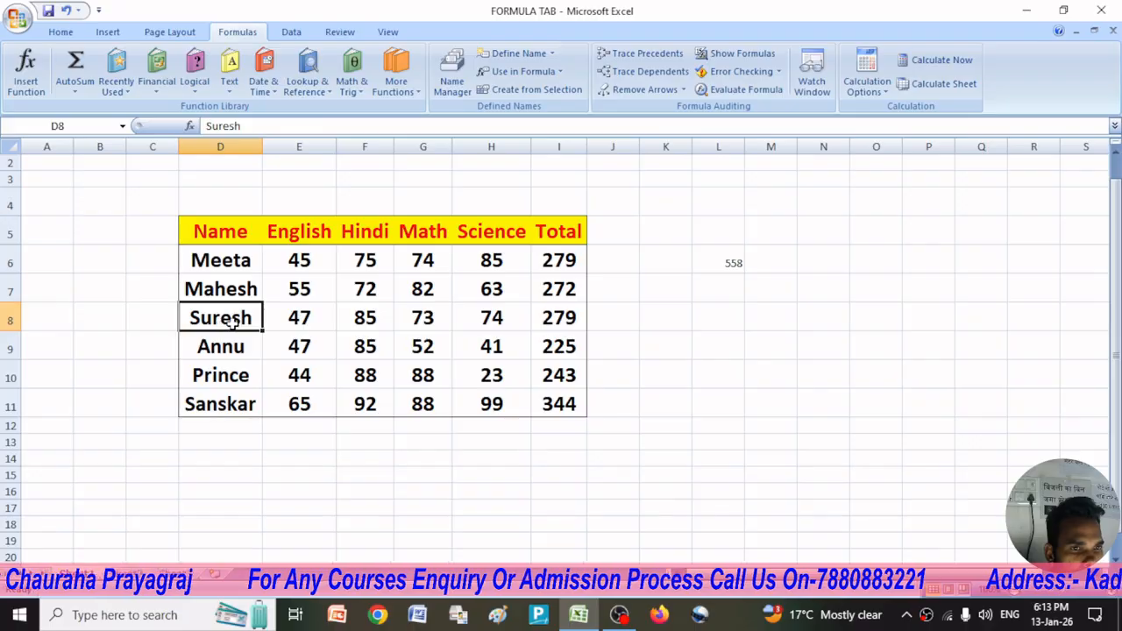
# Step: Try to sum the fourth and third students' rows in cell L9 with one SUM formula using both students' names, and check the formula
pyautogui.click(733, 338)
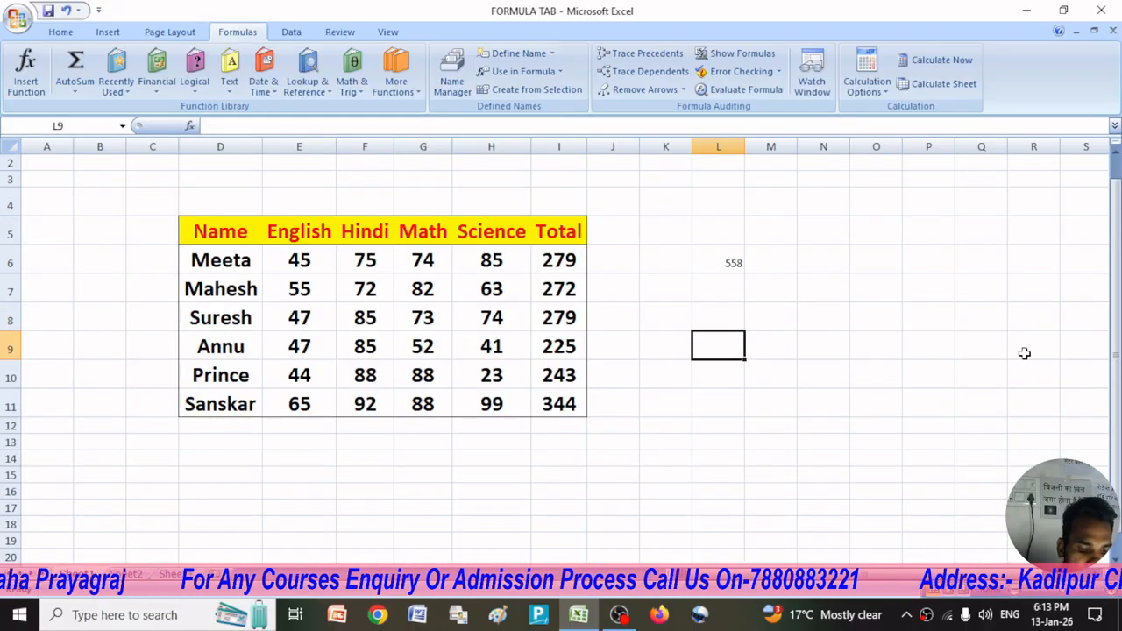
pyautogui.write('=SUM')
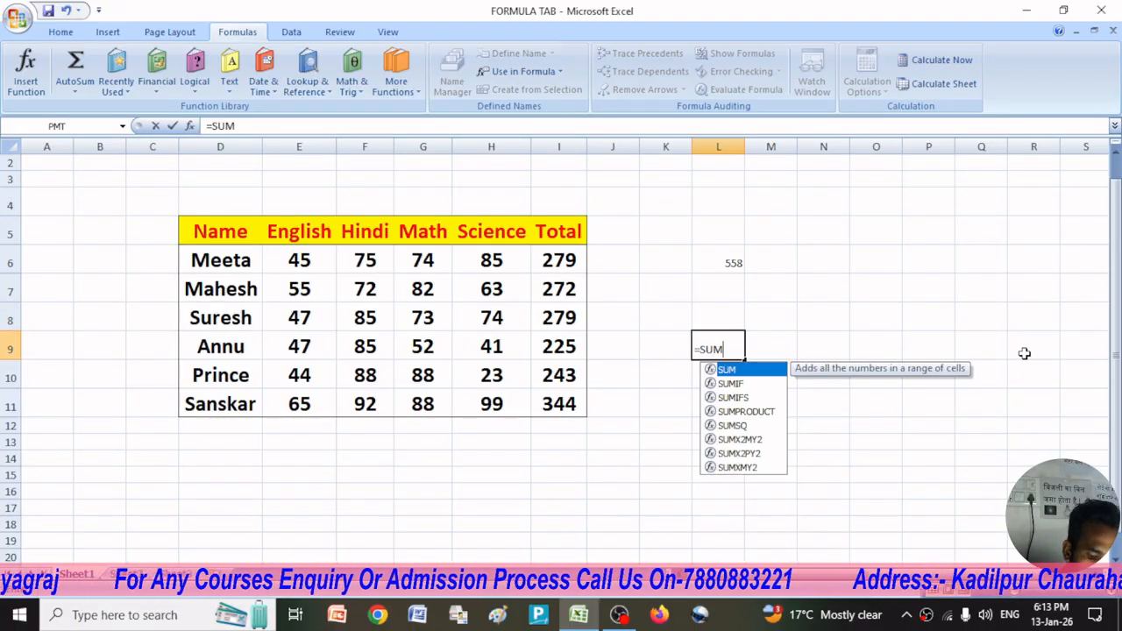
pyautogui.write('(')
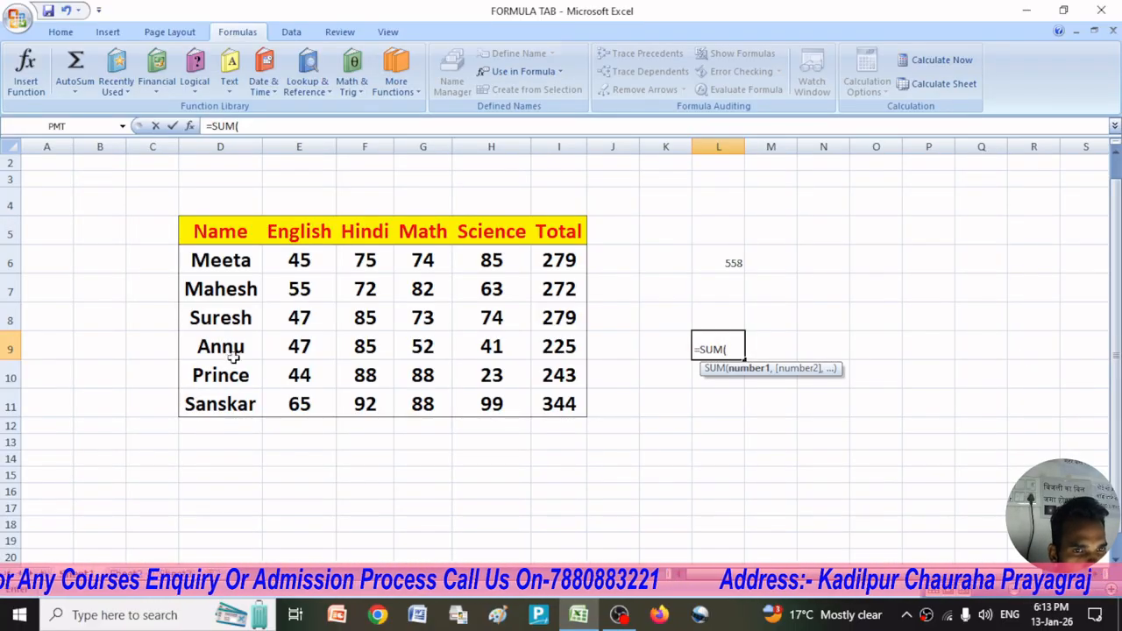
pyautogui.write('ANJU')
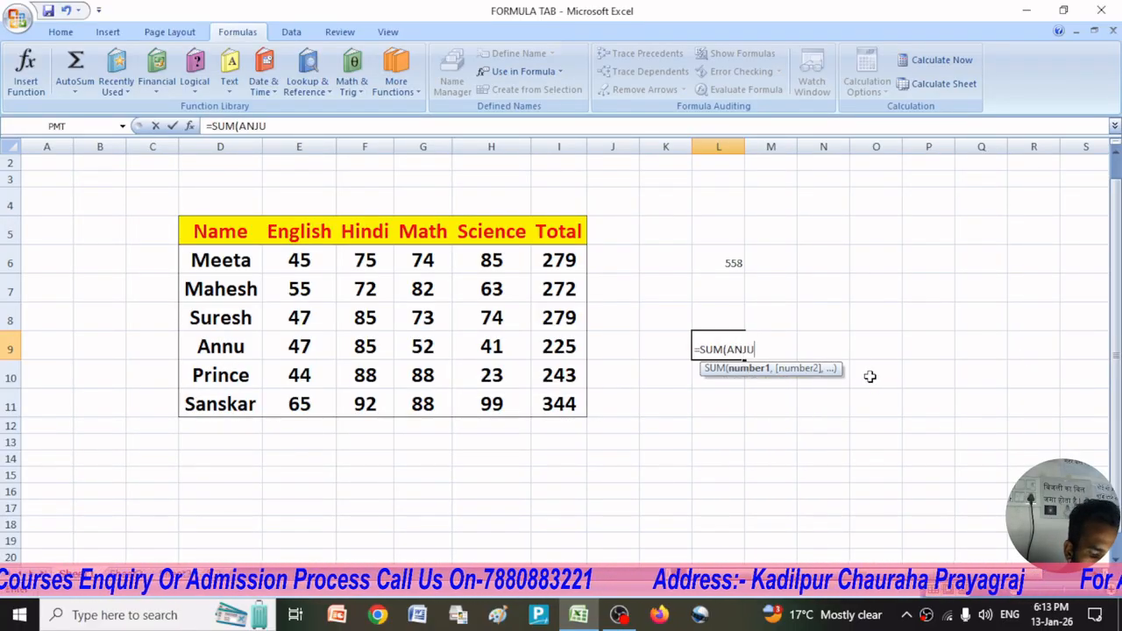
pyautogui.write(',')
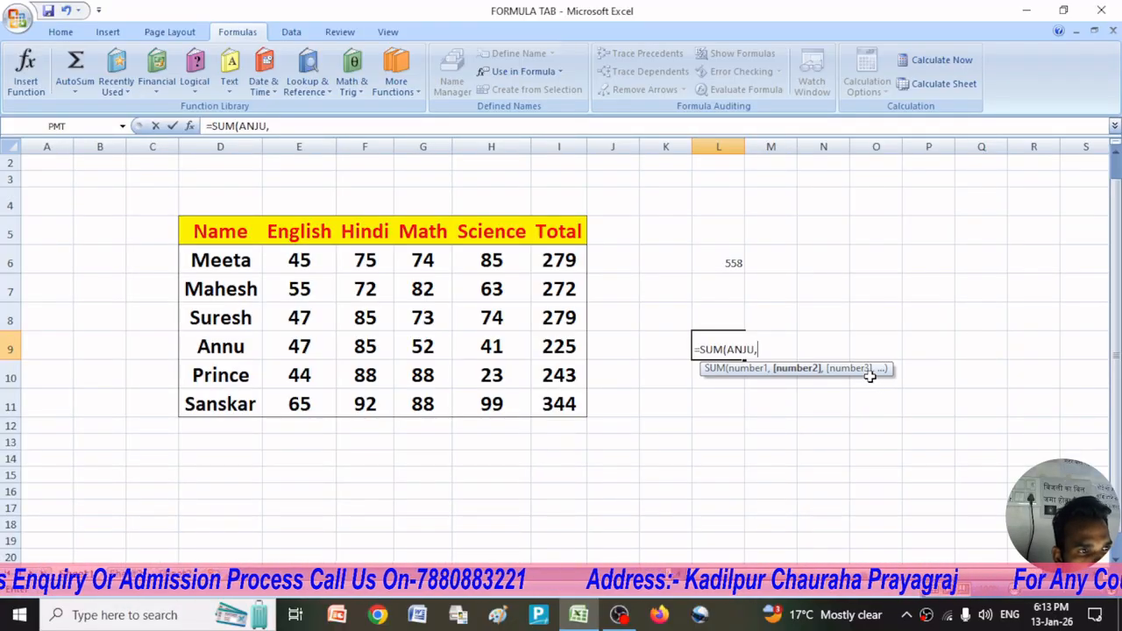
pyautogui.write('SURESH')
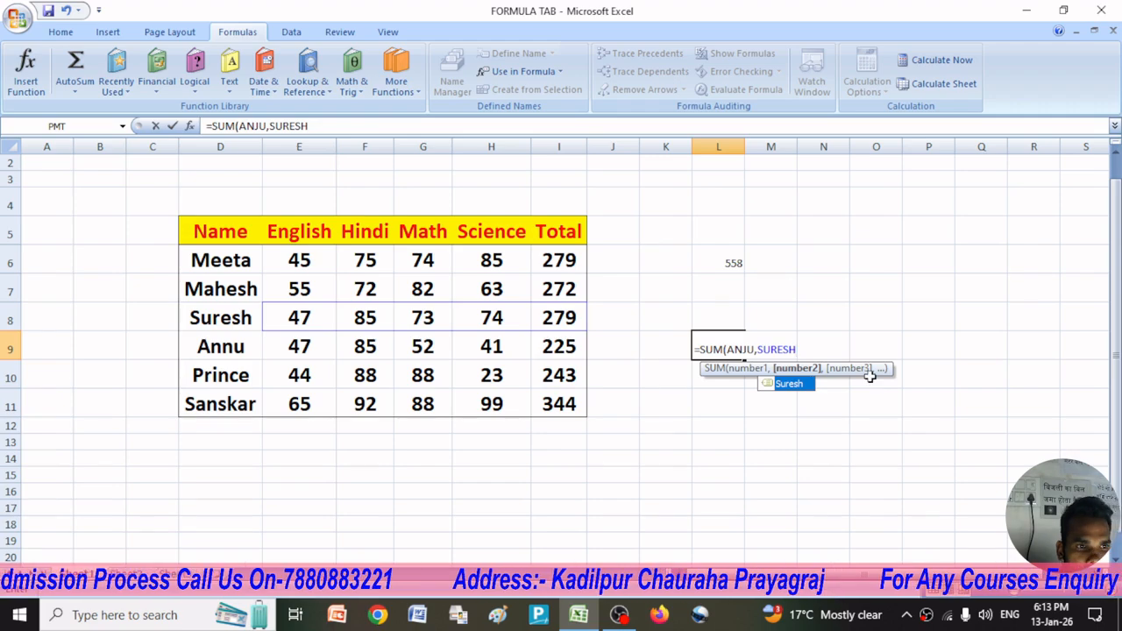
pyautogui.write(')')
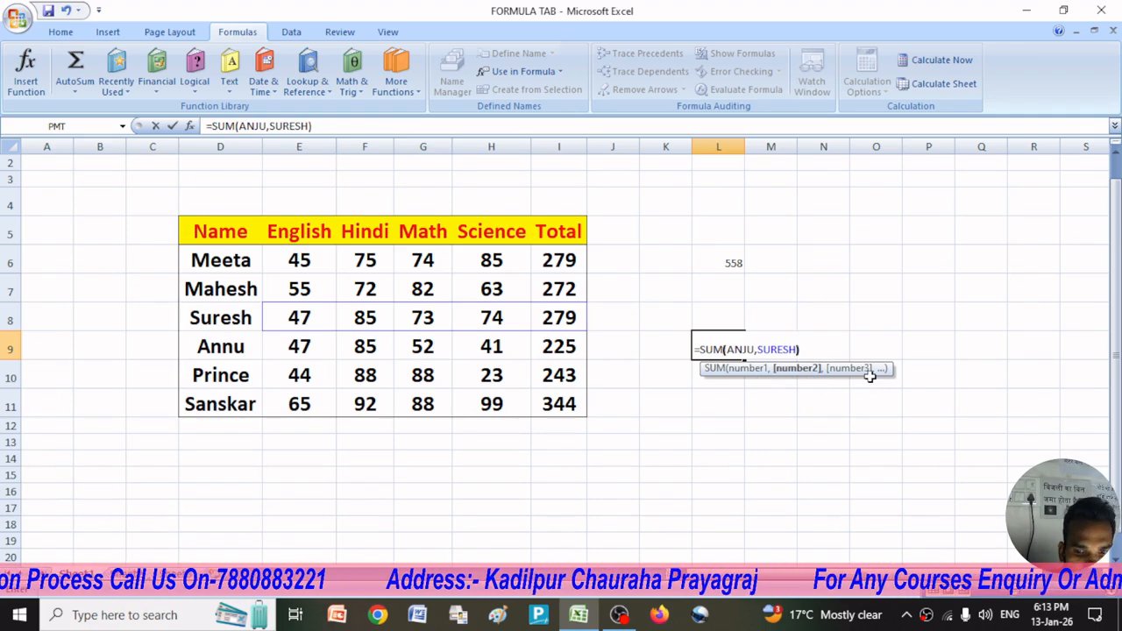
pyautogui.press('Return')
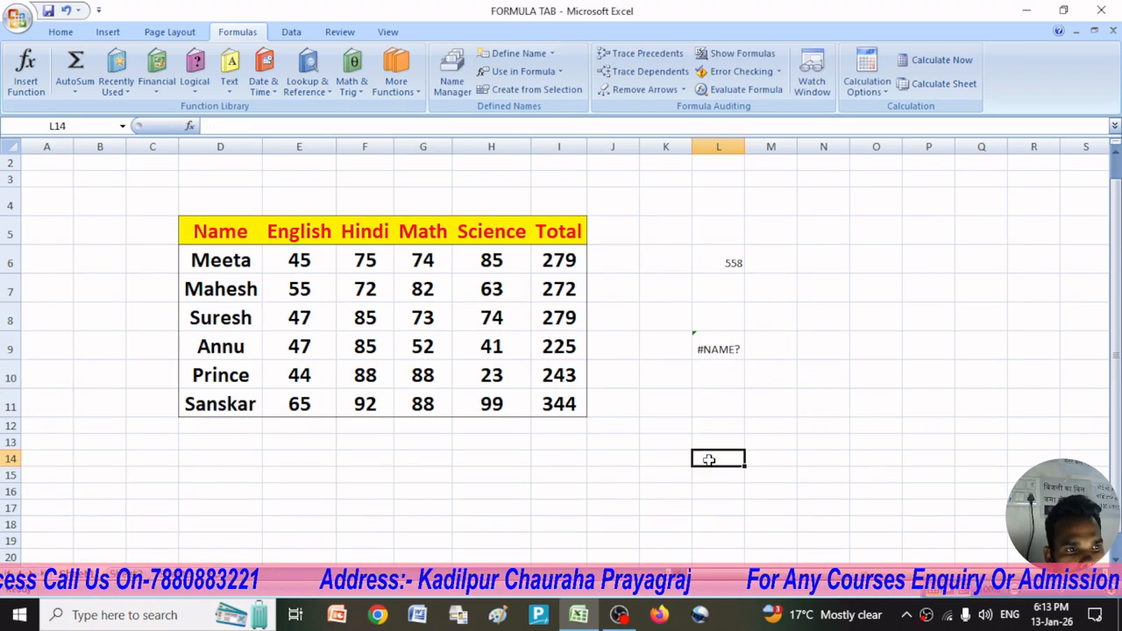
pyautogui.click(729, 340)
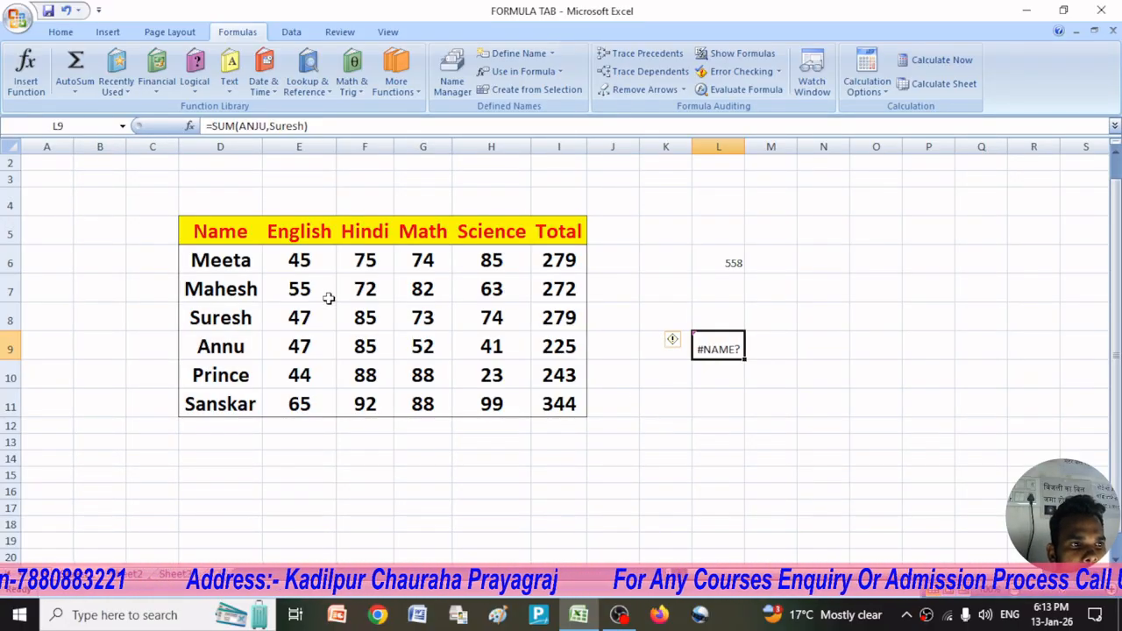
# Step: Try to trace the precedents of the first student's total in cell I6
pyautogui.scroll(1, 321, 368)
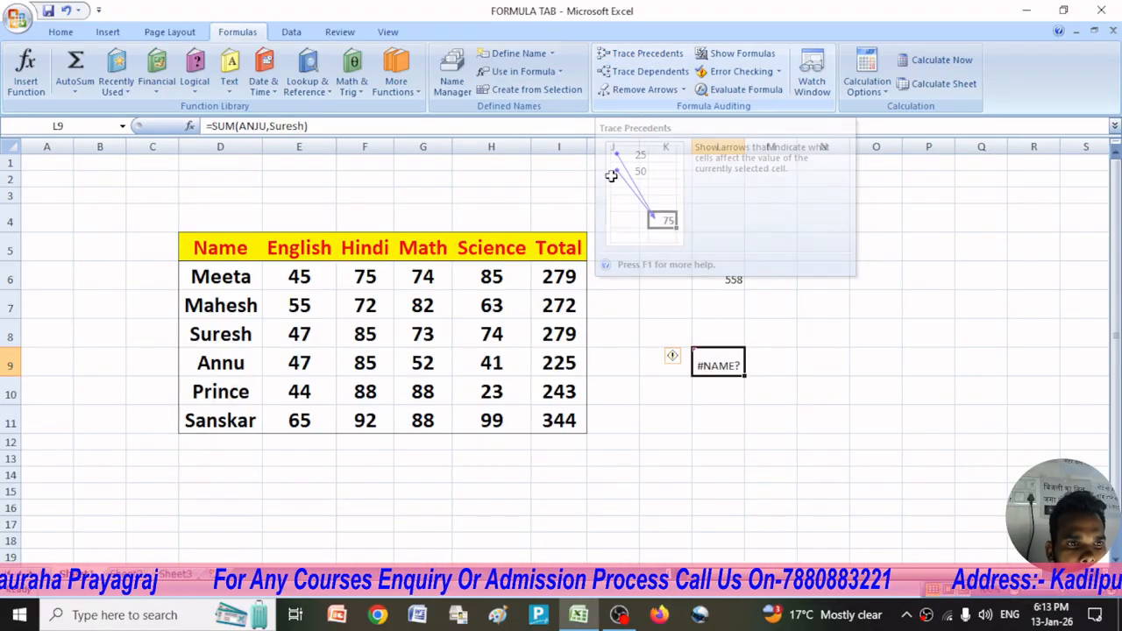
pyautogui.click(550, 292)
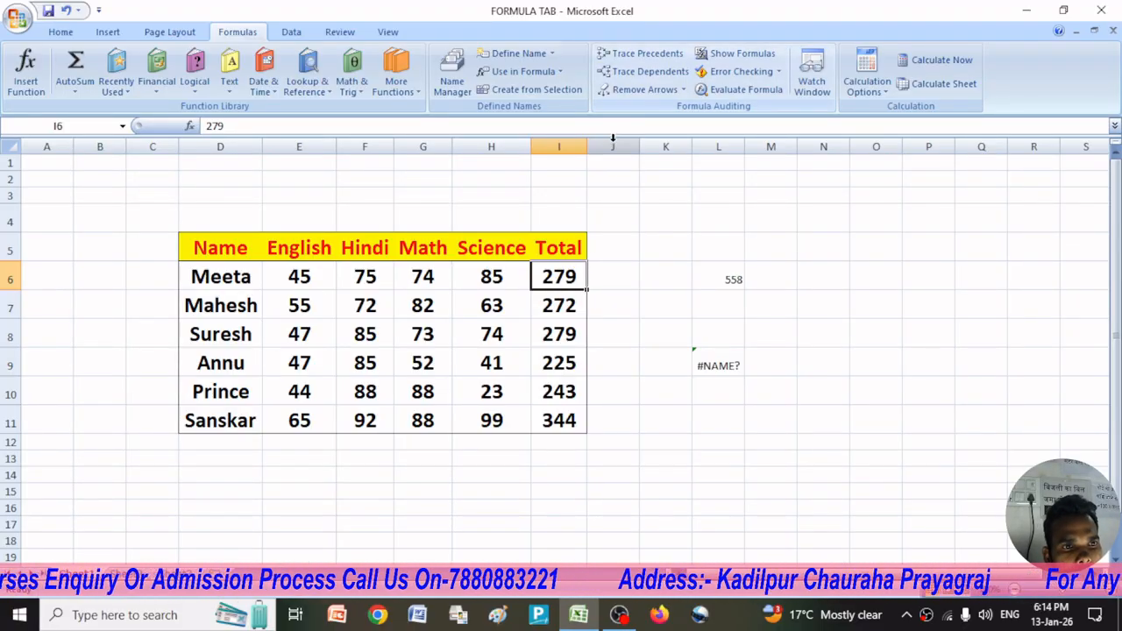
pyautogui.click(642, 57)
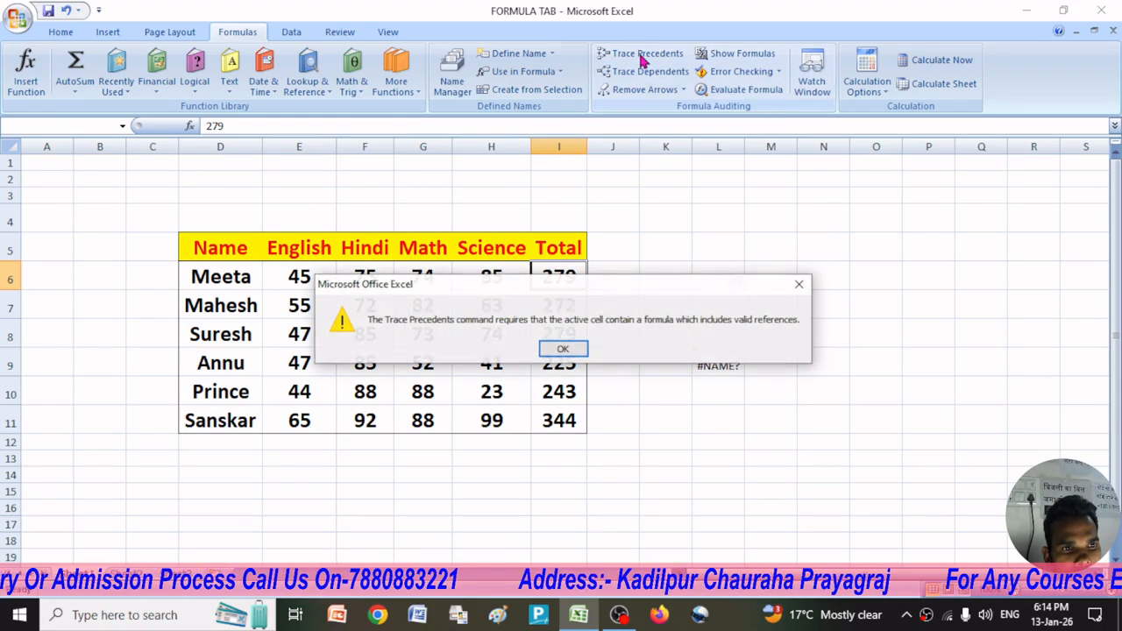
pyautogui.click(564, 348)
# Step: Clear the test formulas in L6:L11 and all the student totals in I6:I11
pyautogui.moveTo(724, 281); pyautogui.dragTo(727, 423)
pyautogui.press('Delete')
pyautogui.click(837, 427)
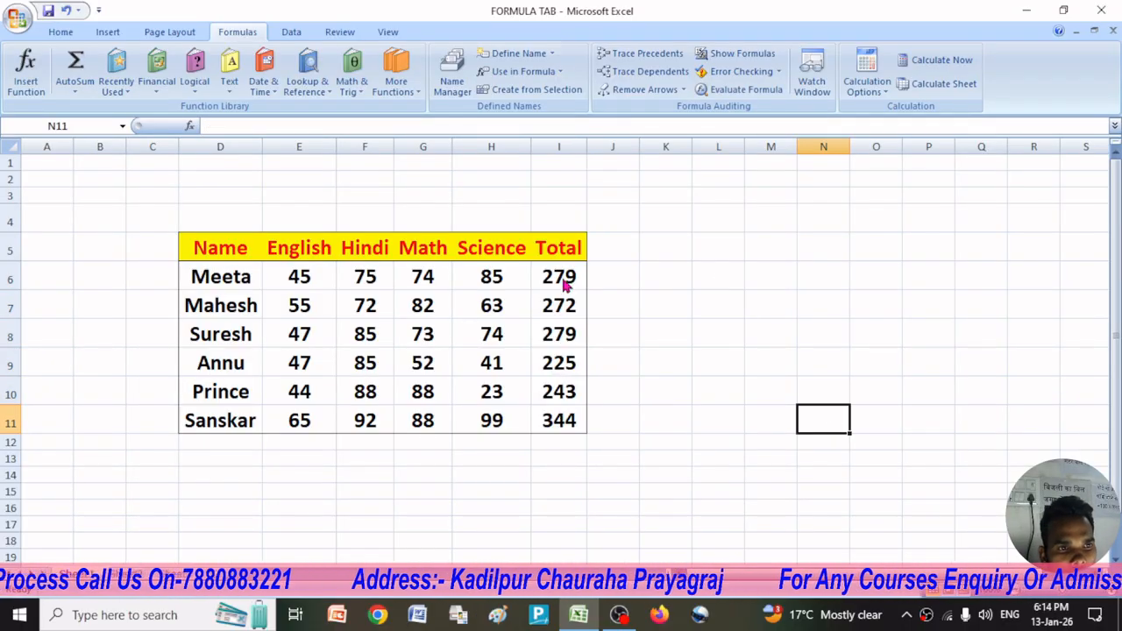
pyautogui.moveTo(567, 283); pyautogui.dragTo(563, 416)
pyautogui.press('Delete')
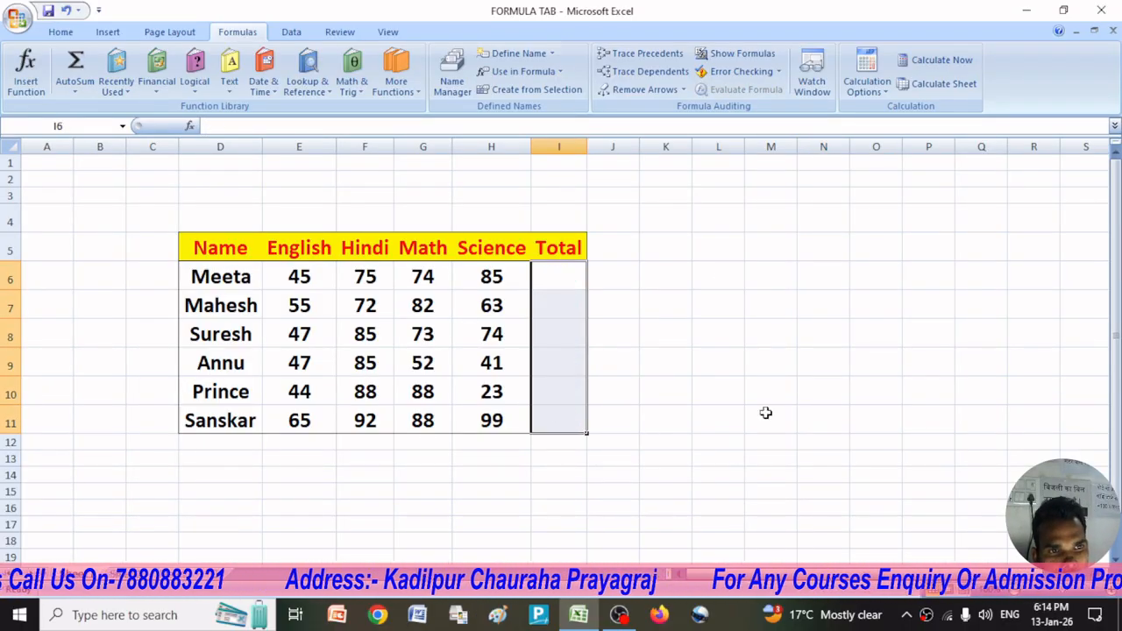
# Step: Total the first student's four subject marks in cell I6 with the formula =SUM(E6:H6)
pyautogui.click(644, 324)
pyautogui.click(555, 276)
pyautogui.write('=')
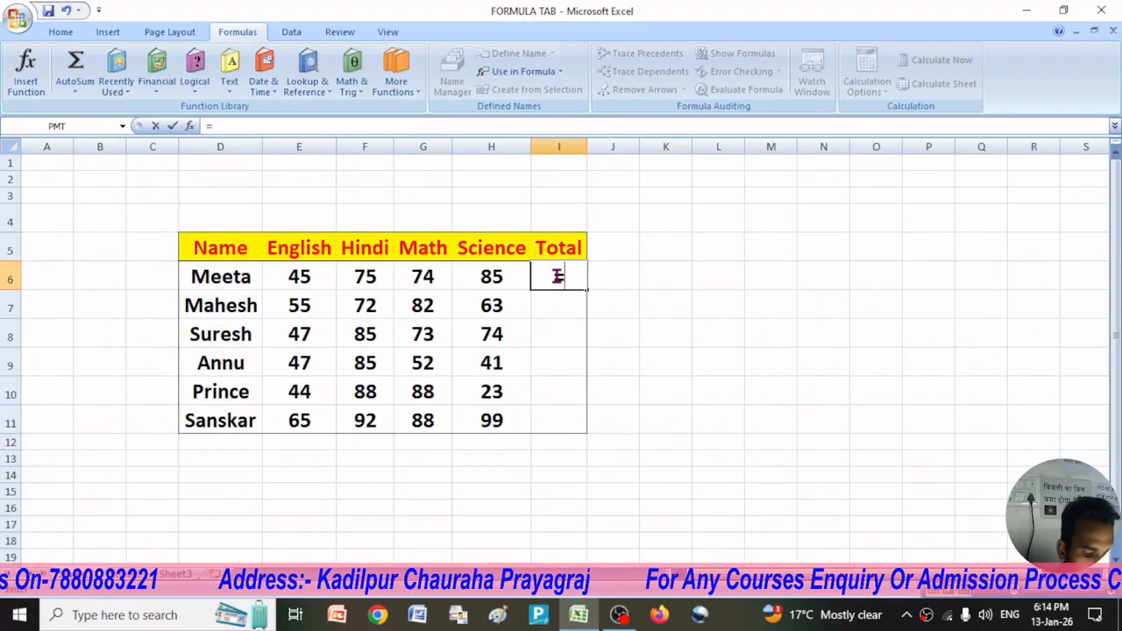
pyautogui.write('SUM(')
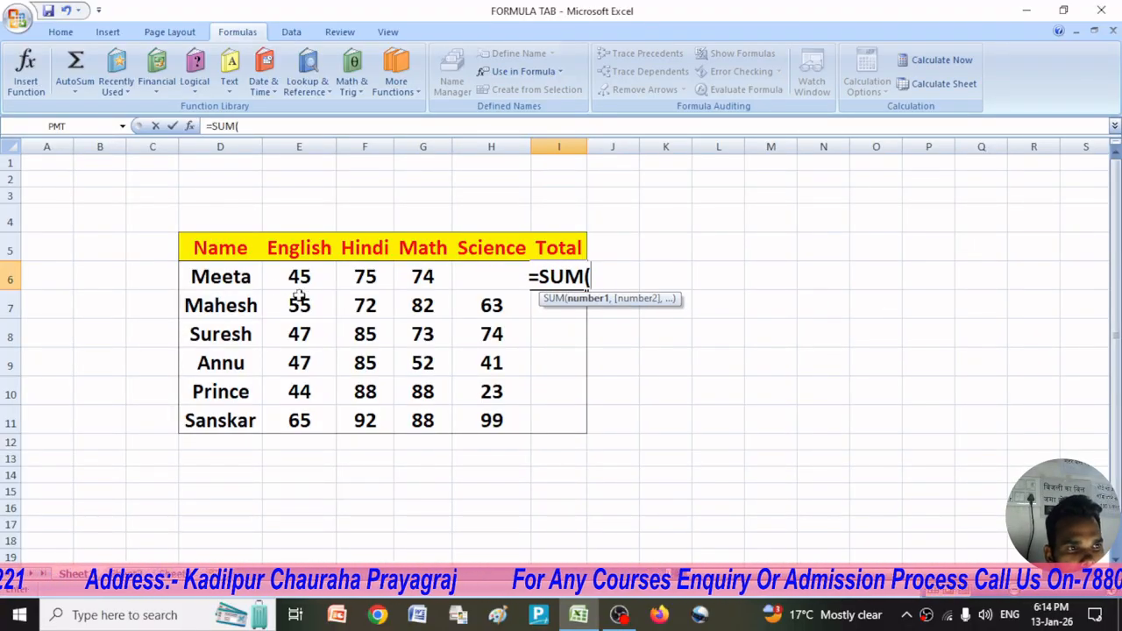
pyautogui.moveTo(288, 270); pyautogui.dragTo(482, 263)
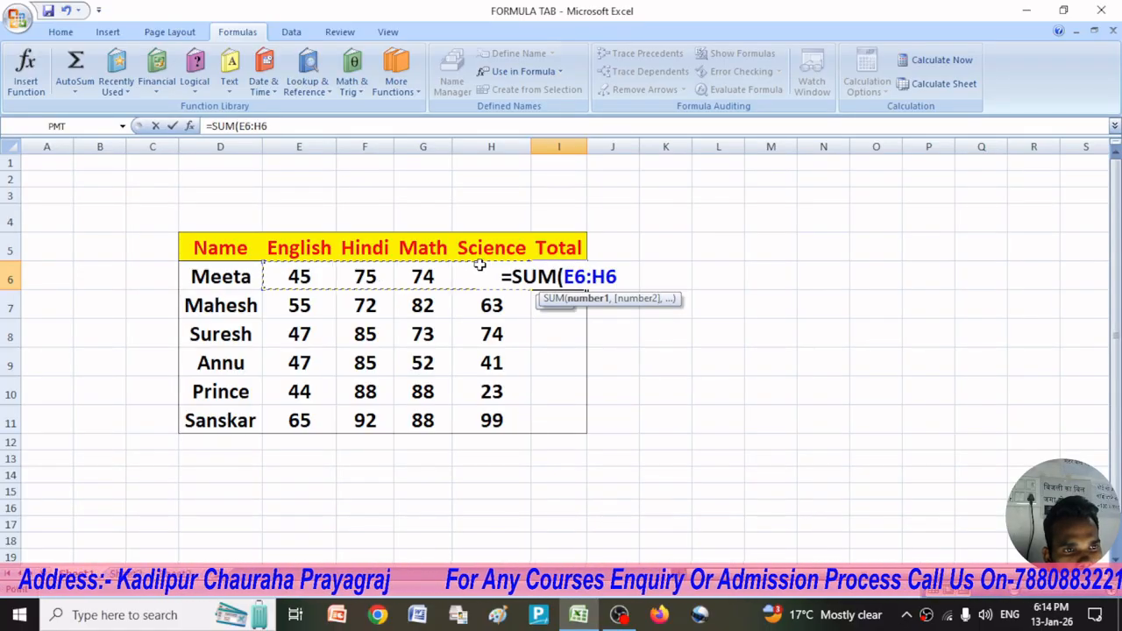
pyautogui.write(')')
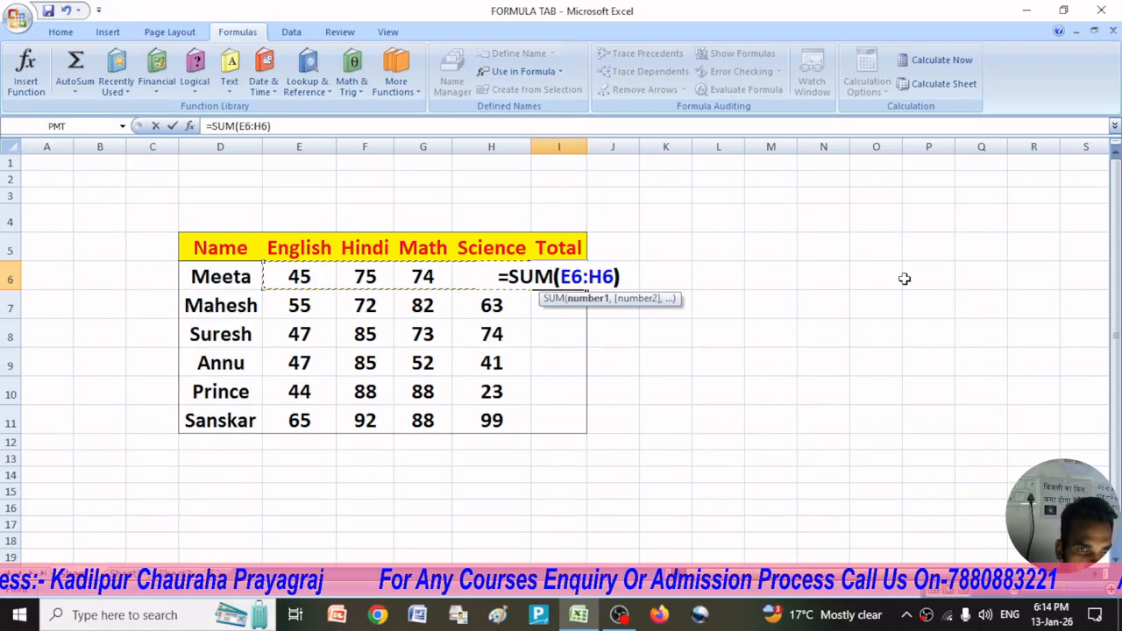
pyautogui.press('Return')
# Step: Fill the total formula from I6 down through I11 for the remaining students
pyautogui.click(570, 280)
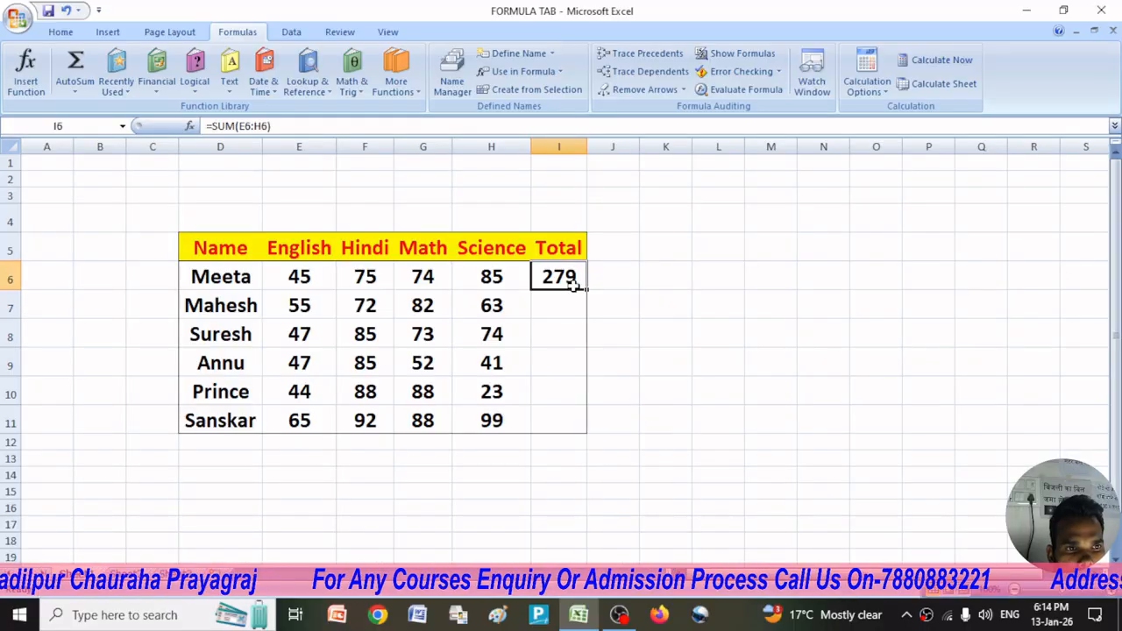
pyautogui.moveTo(584, 289); pyautogui.dragTo(587, 431)
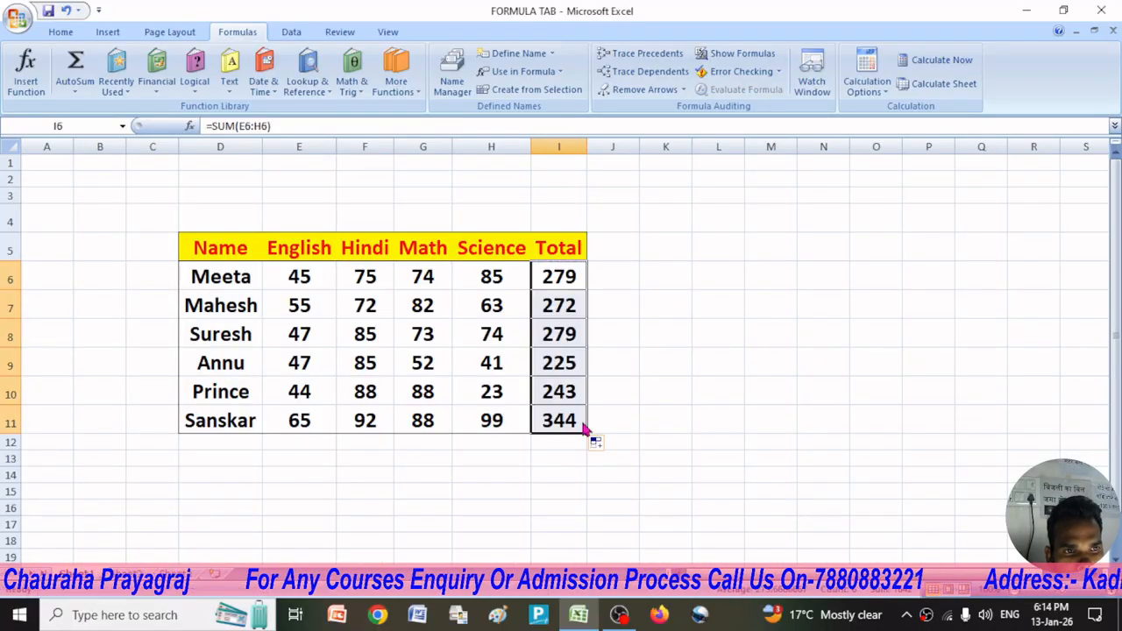
pyautogui.click(759, 425)
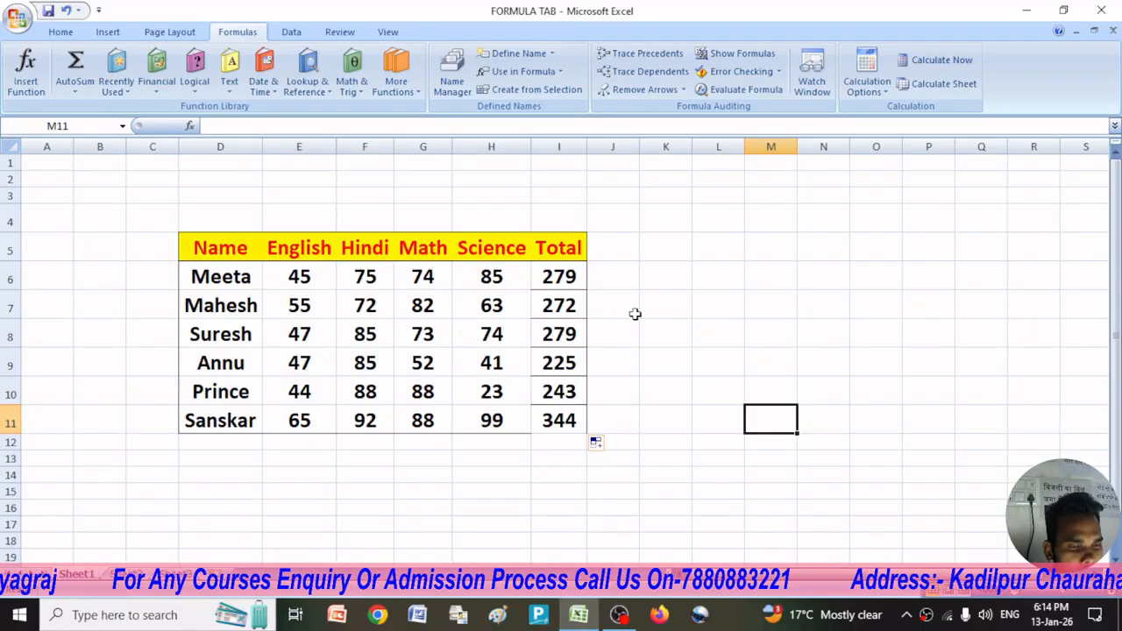
# Step: Trace the precedents of the totals in cells I8 and I11
pyautogui.click(574, 332)
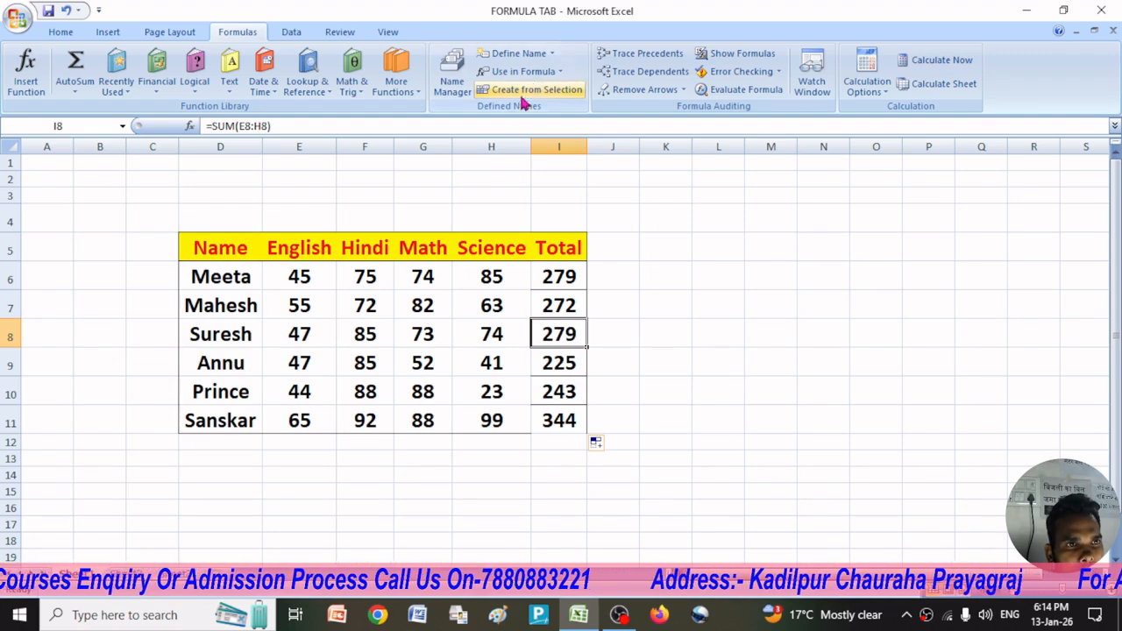
pyautogui.click(658, 54)
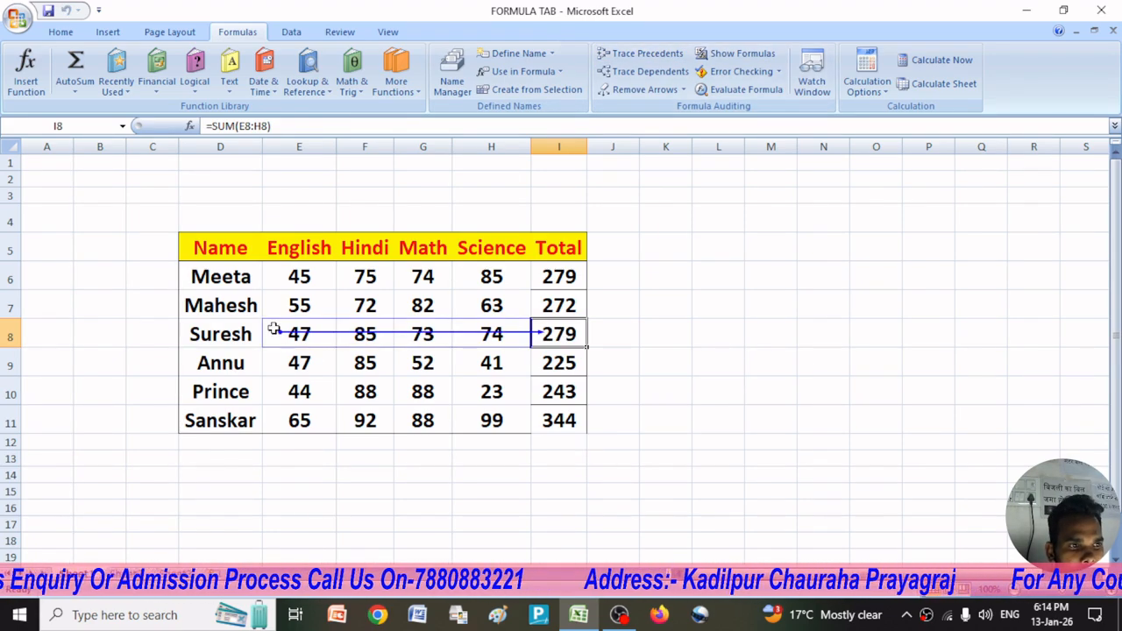
pyautogui.click(550, 422)
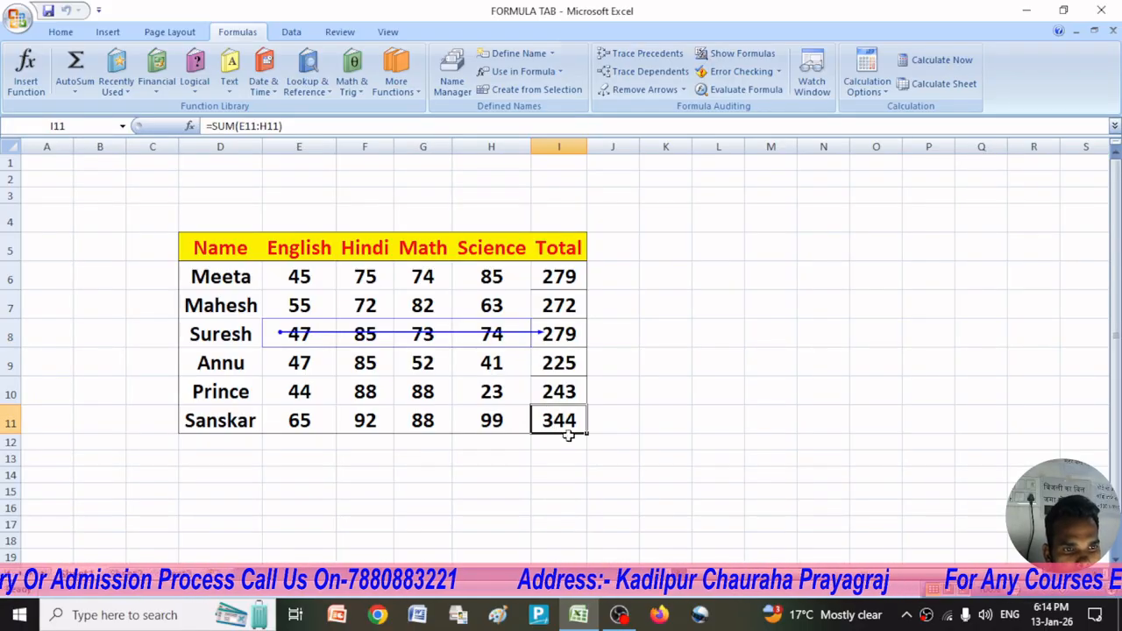
pyautogui.click(646, 56)
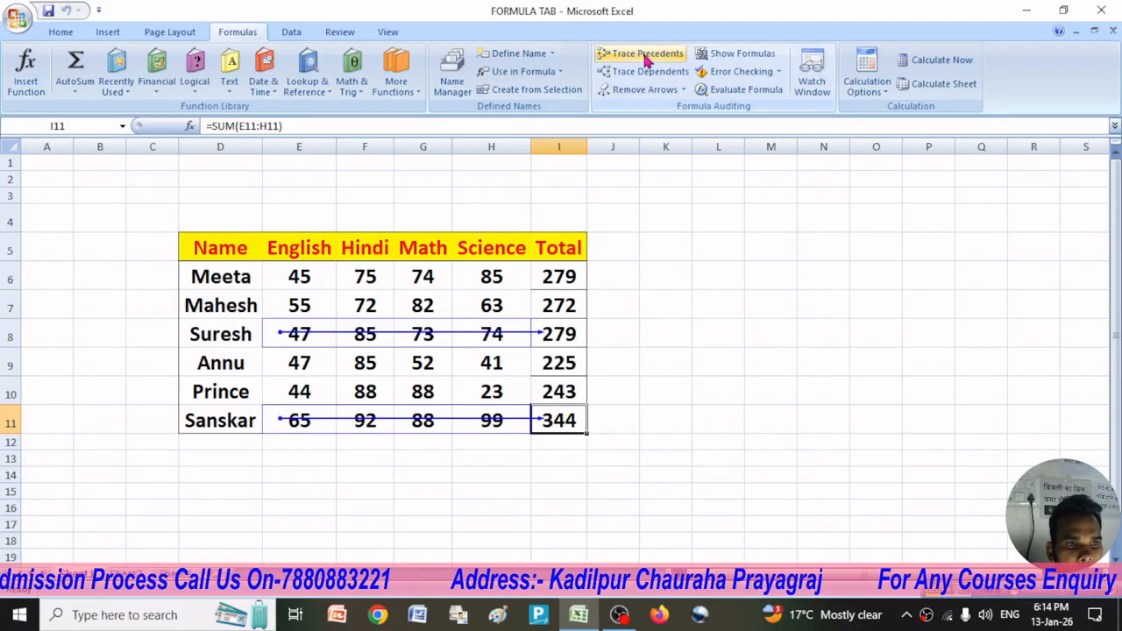
# Step: Enter scattered test numbers beside the marks table: 888 in O8, 66 in M10, 66 in K7 and 10 in N6
pyautogui.scroll(-2, 461, 424)
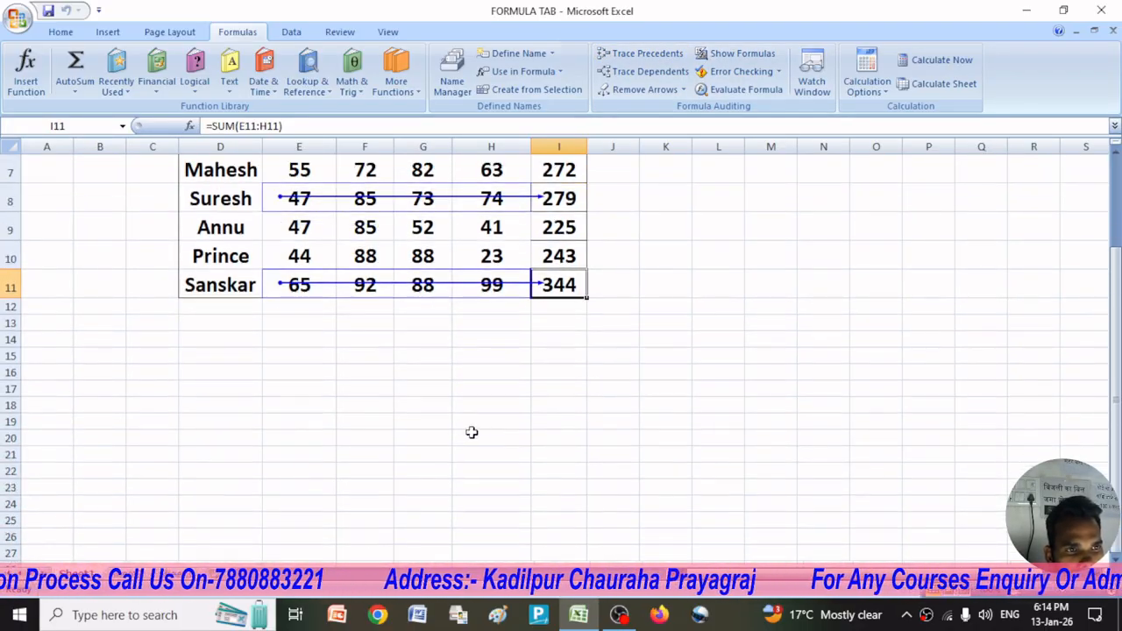
pyautogui.scroll(2, 470, 433)
pyautogui.click(874, 317)
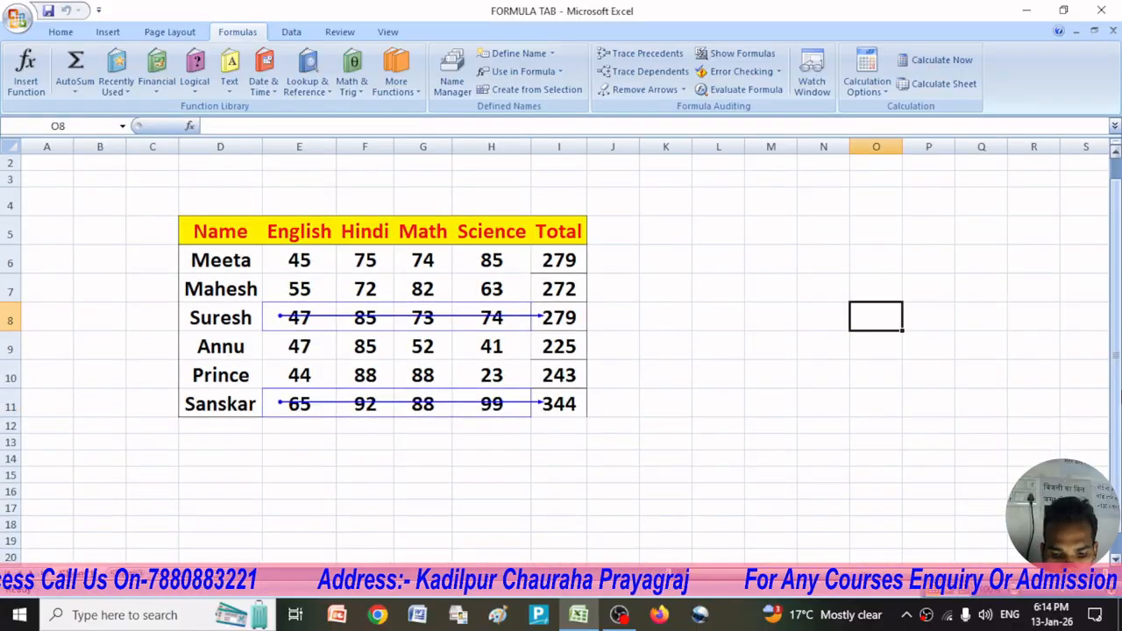
pyautogui.write('888')
pyautogui.click(765, 363)
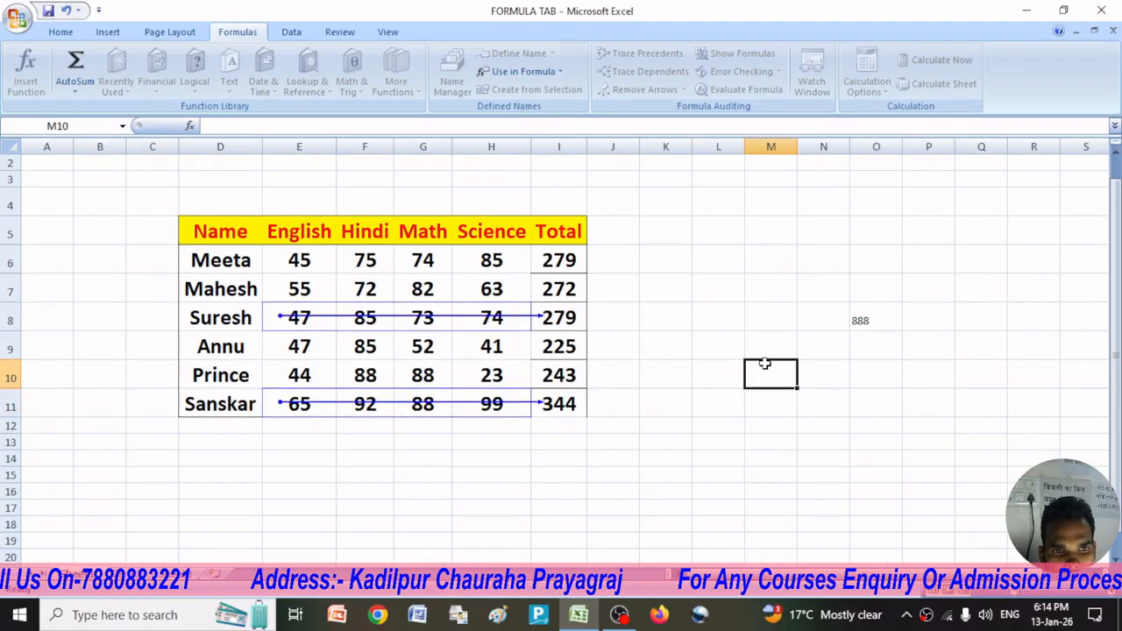
pyautogui.write('66')
pyautogui.click(823, 475)
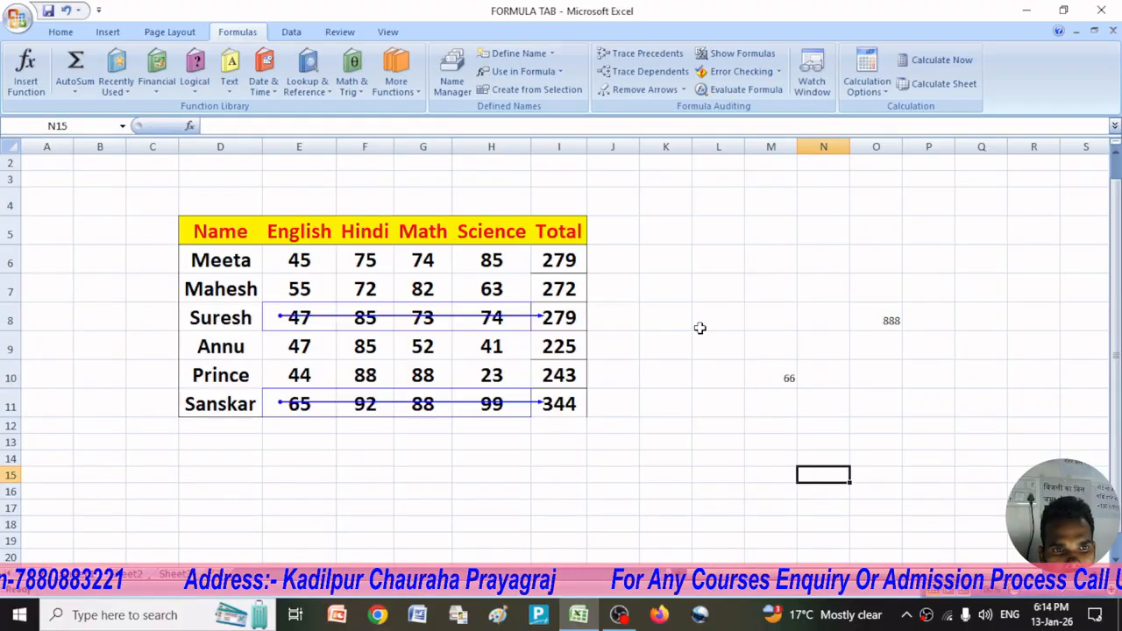
pyautogui.click(681, 293)
pyautogui.write('66')
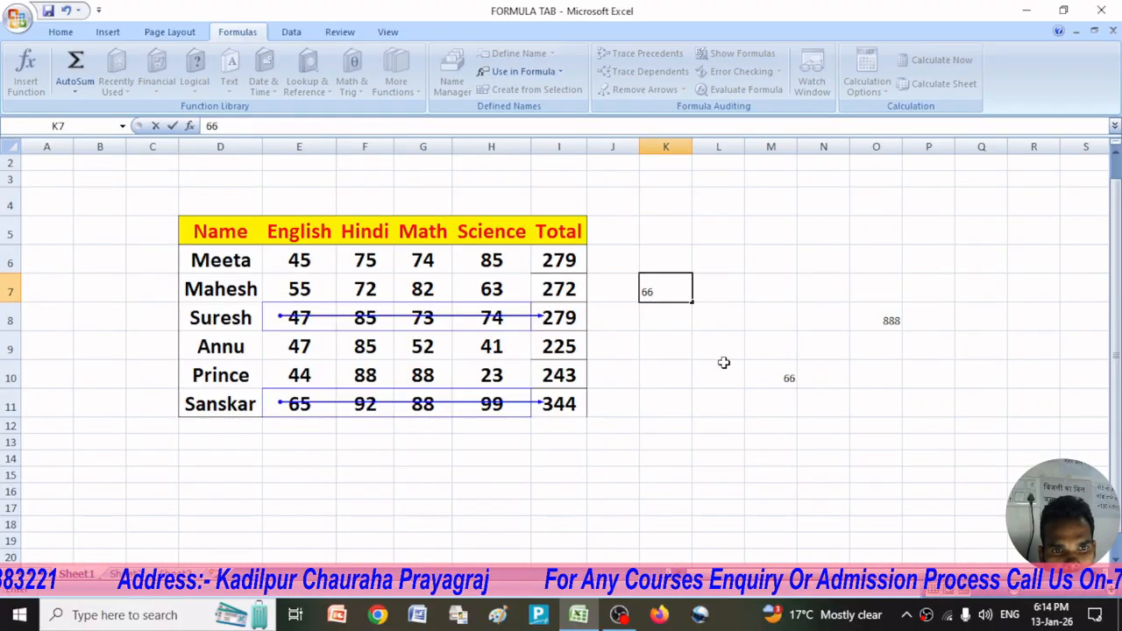
pyautogui.click(838, 268)
pyautogui.write('10')
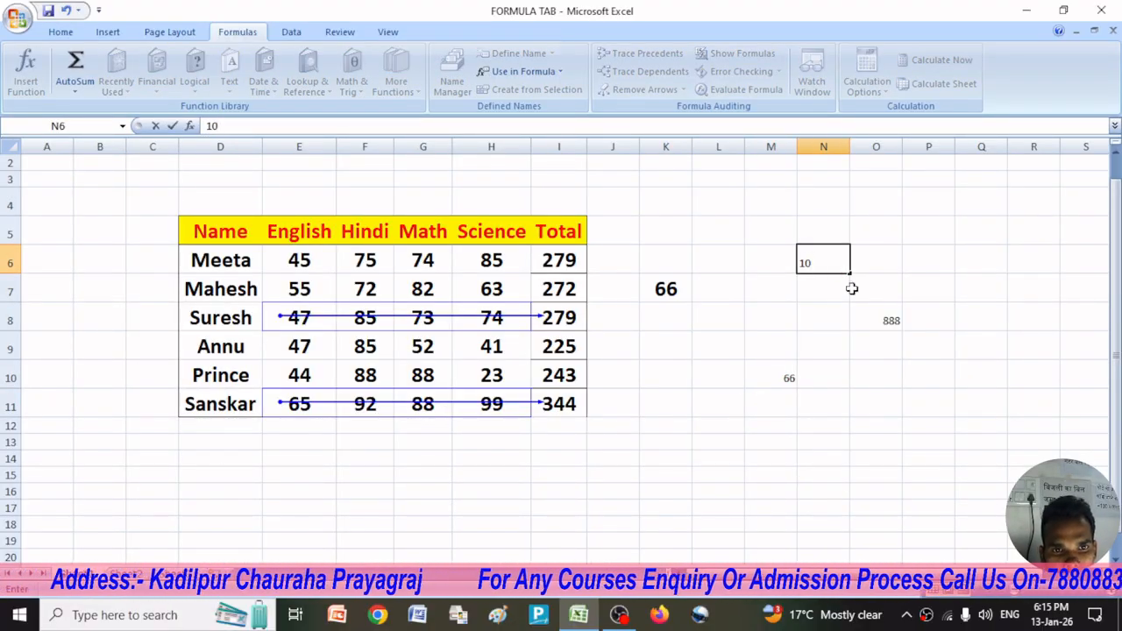
pyautogui.click(839, 402)
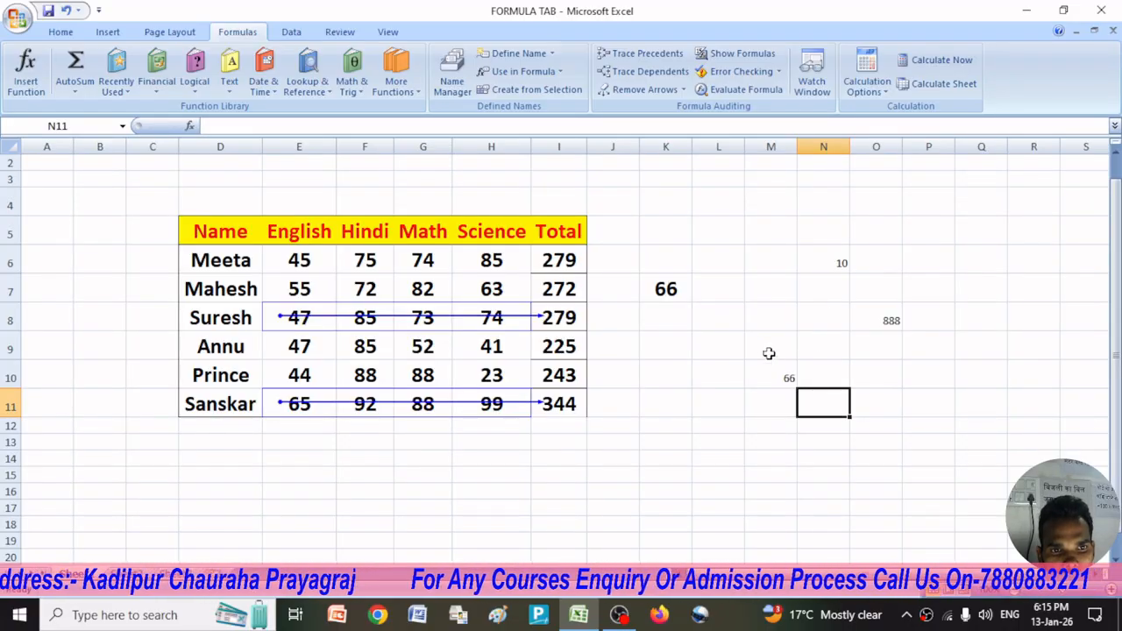
# Step: Add up the scattered numbers in cell K11 with the formula =SUM(K7,N6,,M10)
pyautogui.click(679, 399)
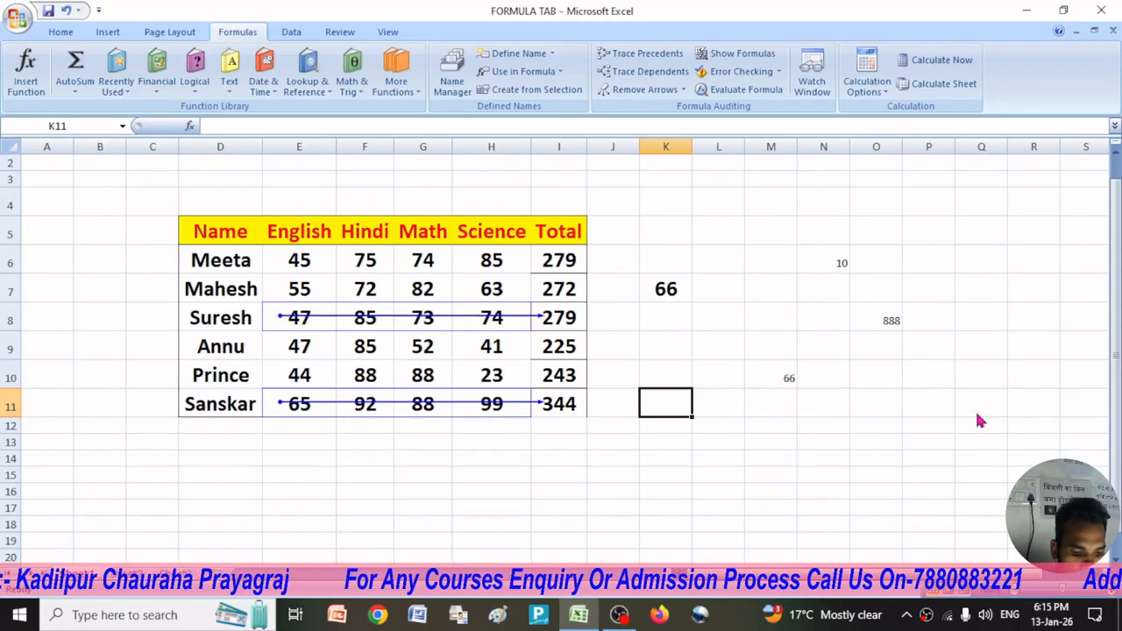
pyautogui.write('=SUM')
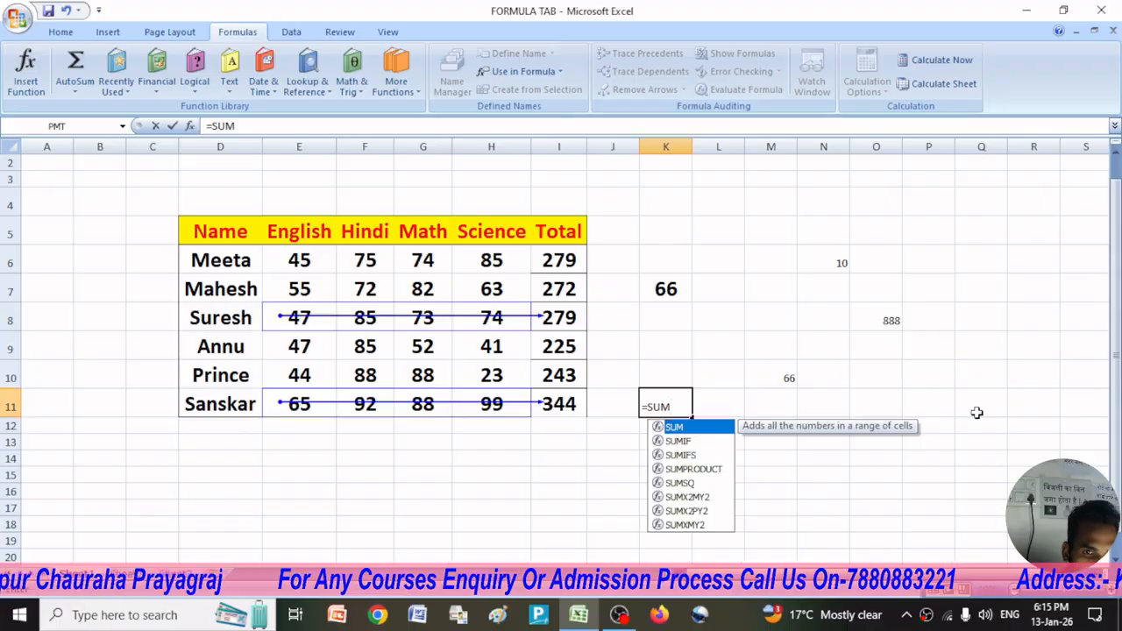
pyautogui.write('(')
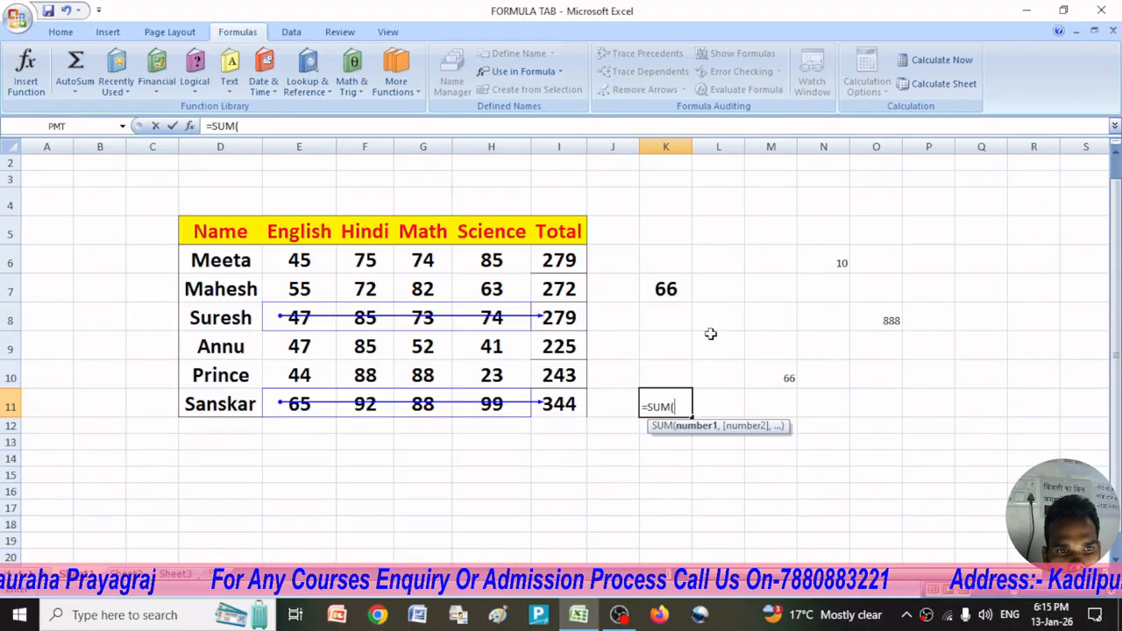
pyautogui.click(664, 286)
pyautogui.write(',')
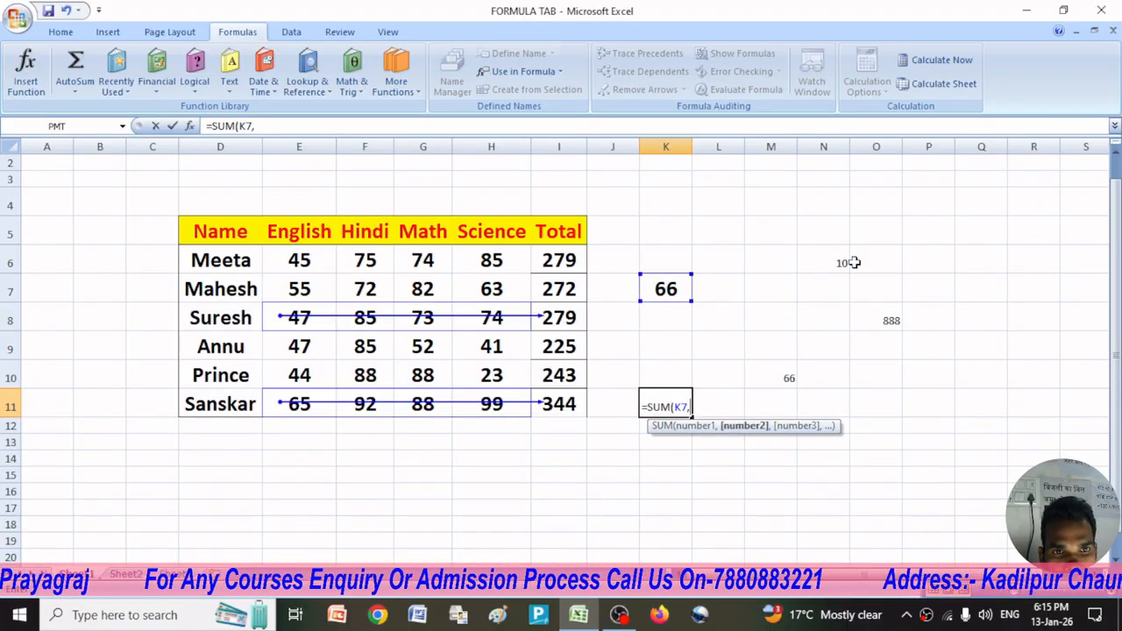
pyautogui.click(842, 259)
pyautogui.write(',,')
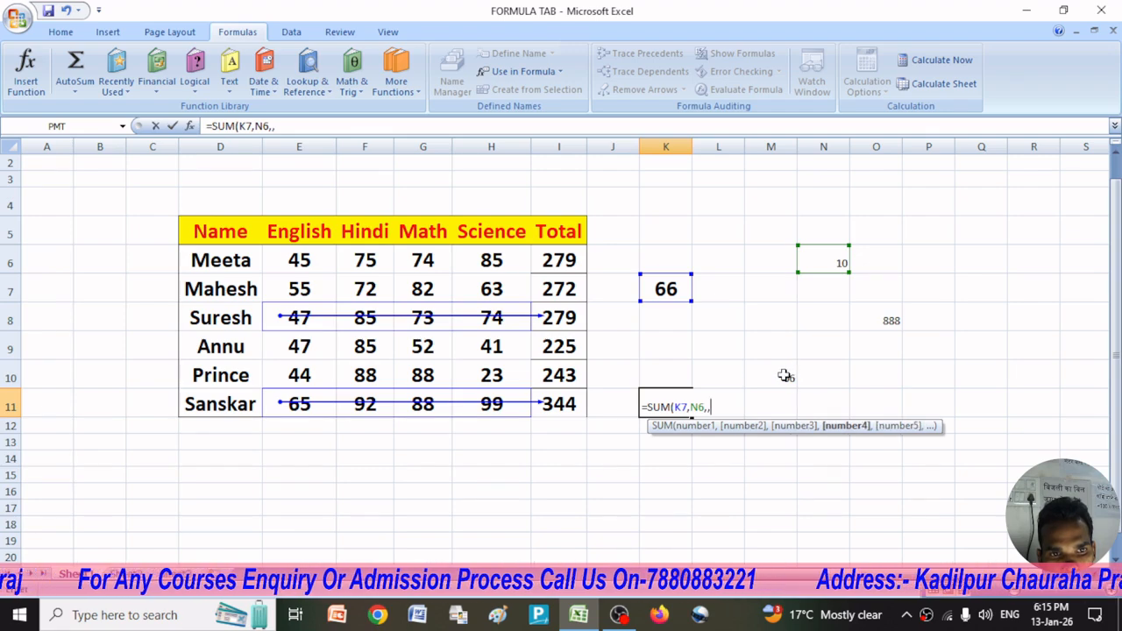
pyautogui.click(785, 375)
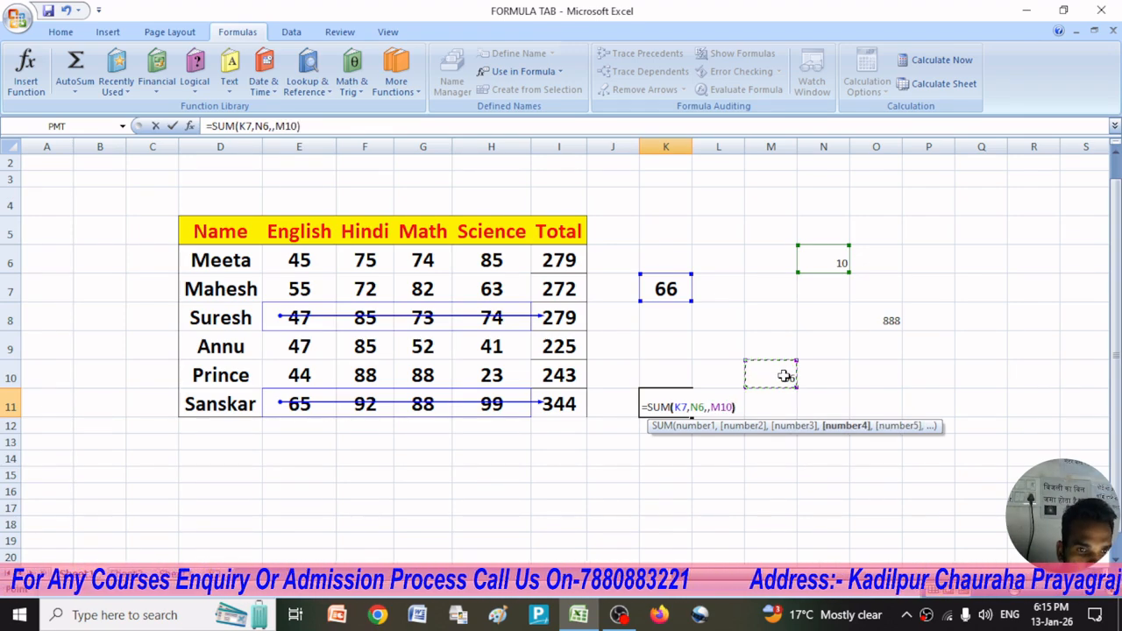
pyautogui.write(')')
pyautogui.press('Return')
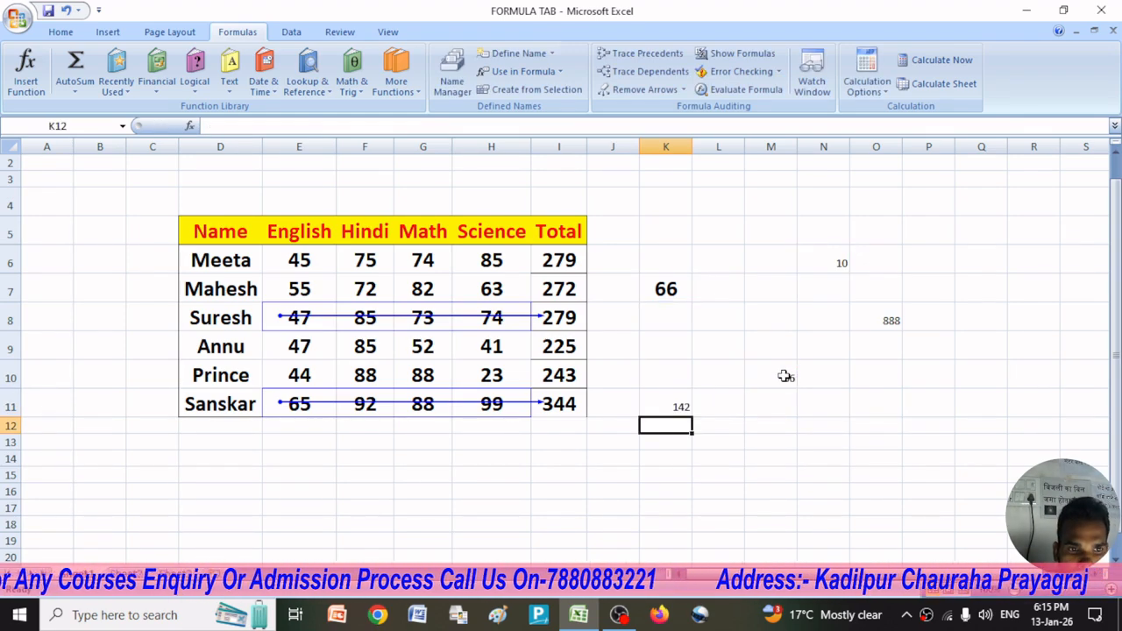
# Step: Trace the precedents of the sum in cell K11 and check the source cells M10 and N6
pyautogui.click(680, 406)
pyautogui.moveTo(656, 232); pyautogui.dragTo(915, 370)
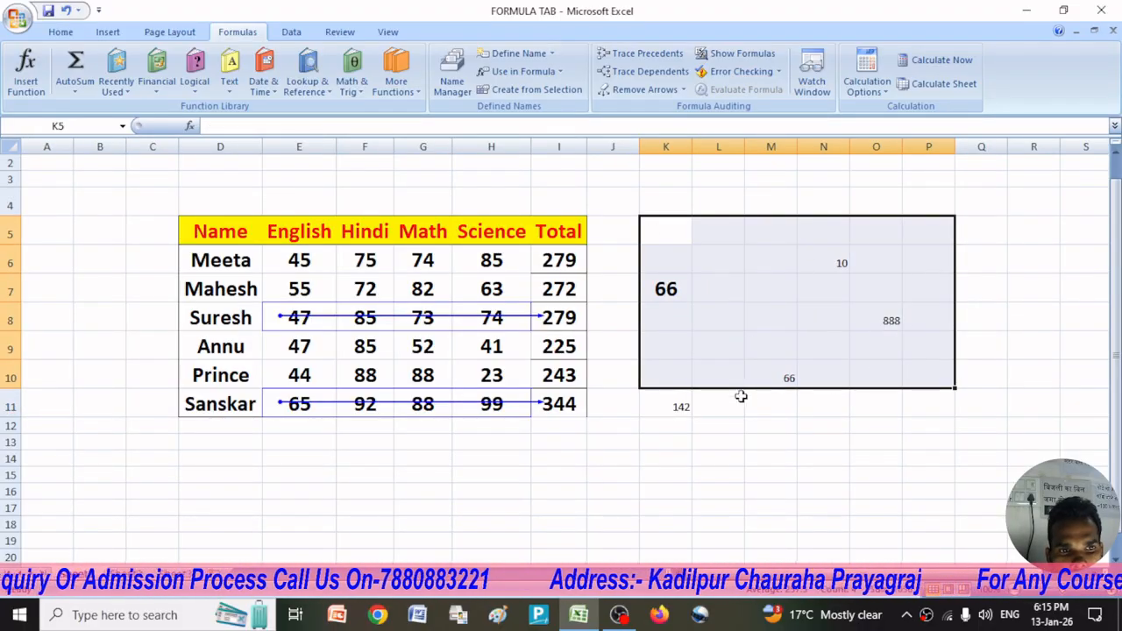
pyautogui.click(682, 408)
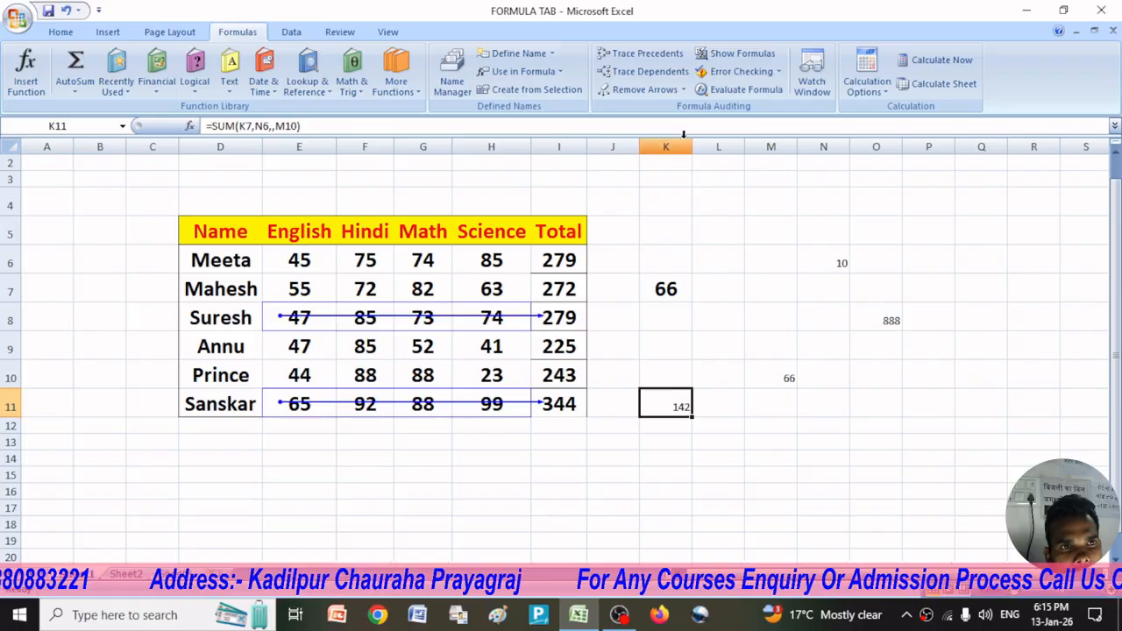
pyautogui.click(661, 54)
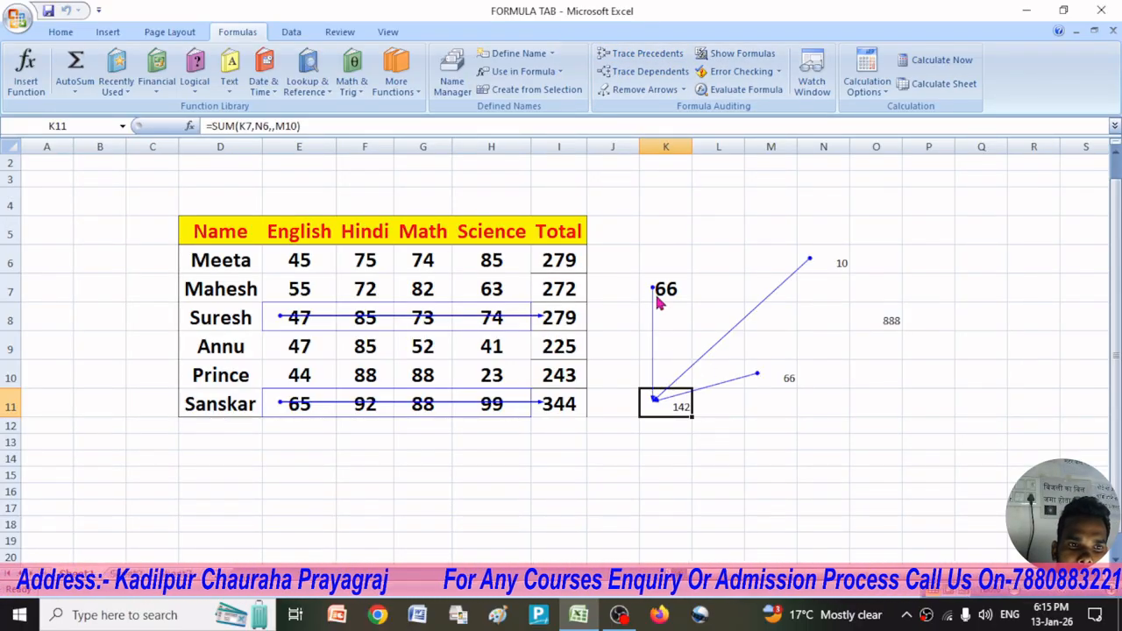
pyautogui.click(791, 384)
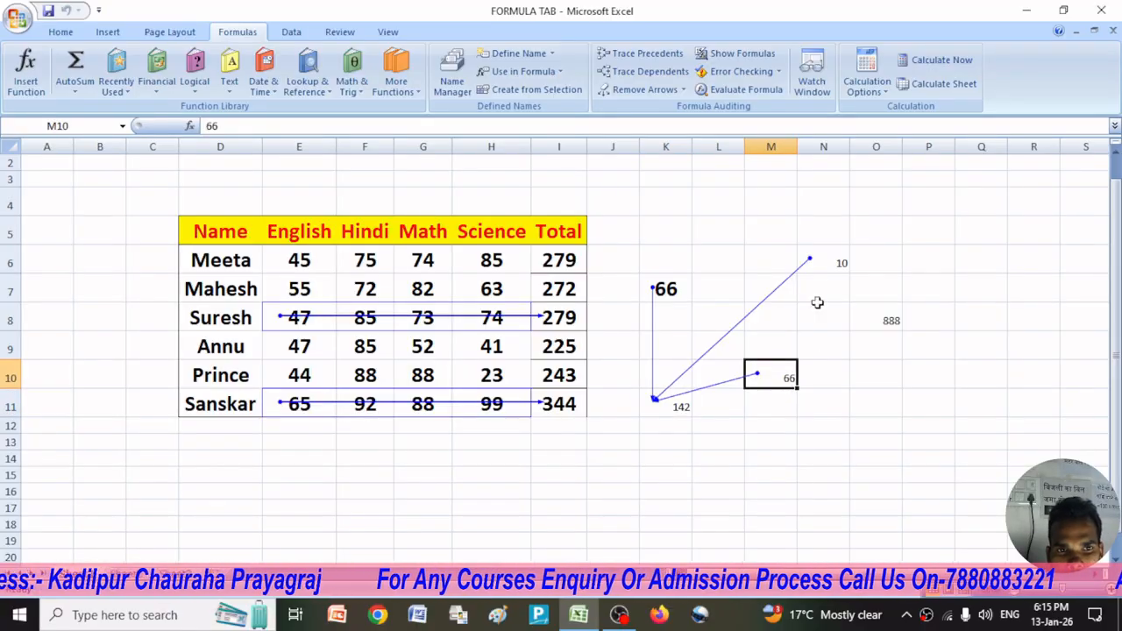
pyautogui.click(837, 259)
# Step: Enter test numbers in the empty area below the marks table: 99 in G20, 100 in J21 and 210 in D26
pyautogui.scroll(-1, 840, 277)
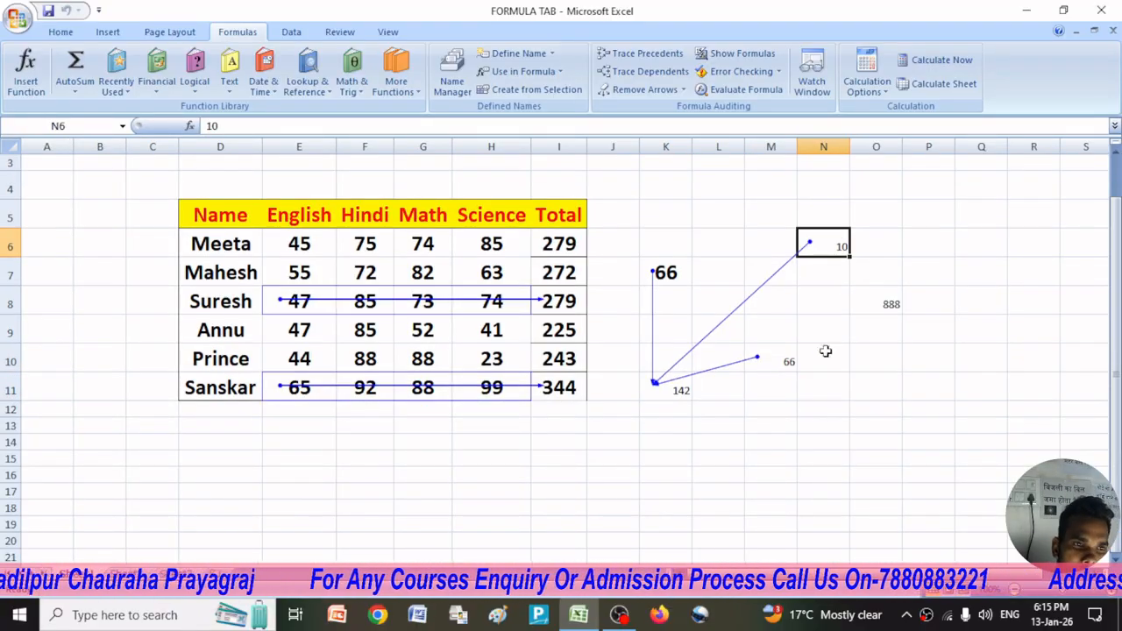
pyautogui.scroll(-1, 520, 391)
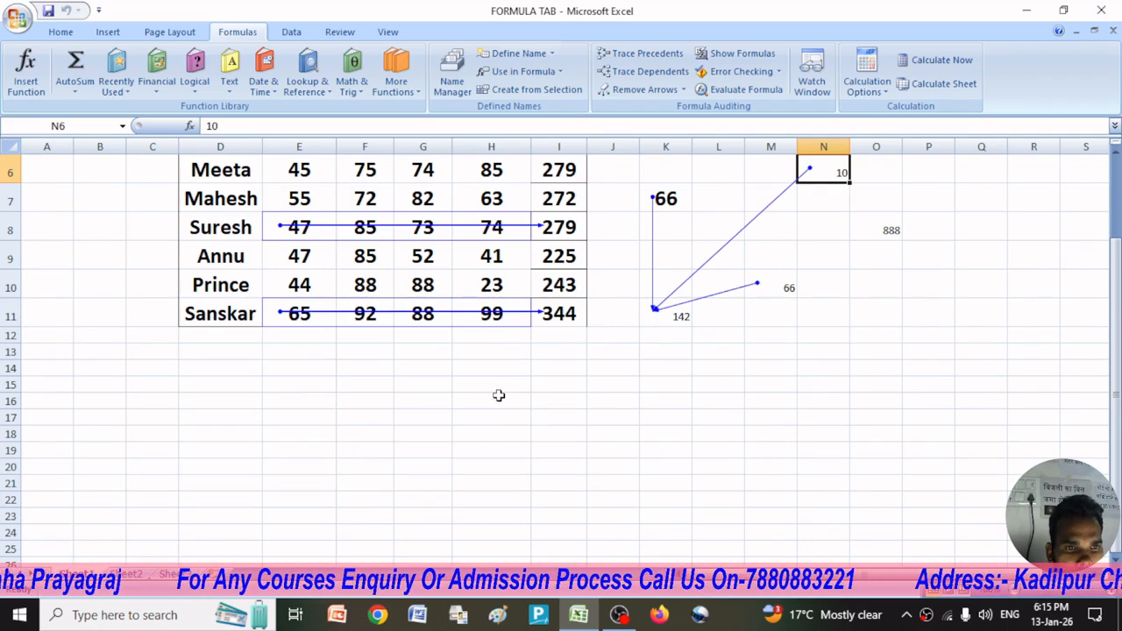
pyautogui.scroll(-1, 499, 393)
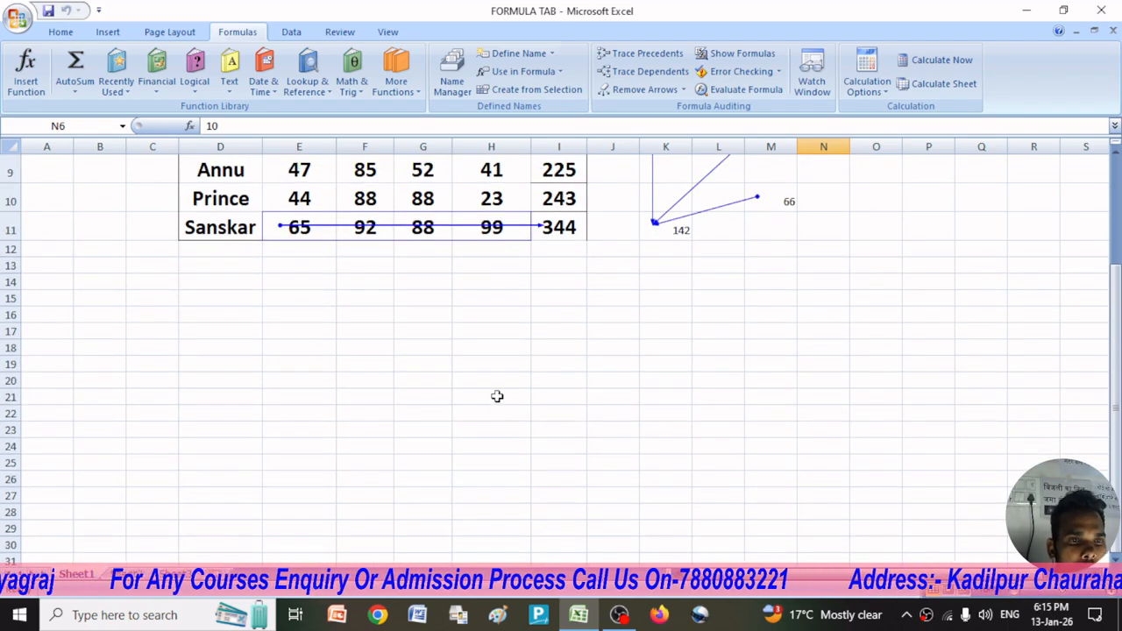
pyautogui.scroll(-1, 497, 396)
pyautogui.click(423, 293)
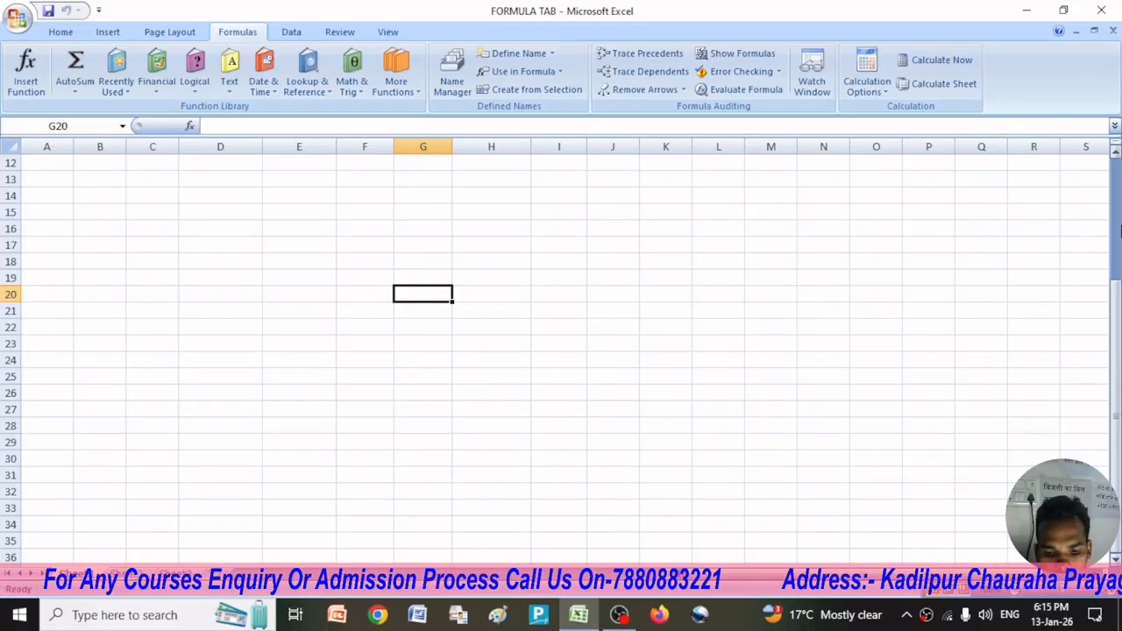
pyautogui.write('99')
pyautogui.click(594, 308)
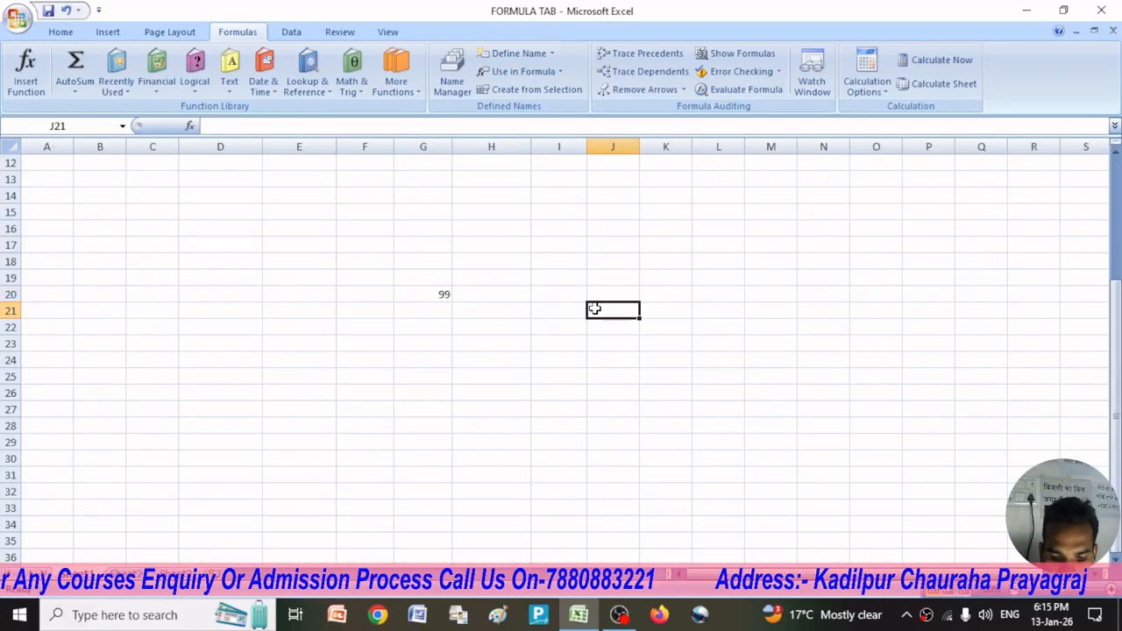
pyautogui.write('100')
pyautogui.click(240, 389)
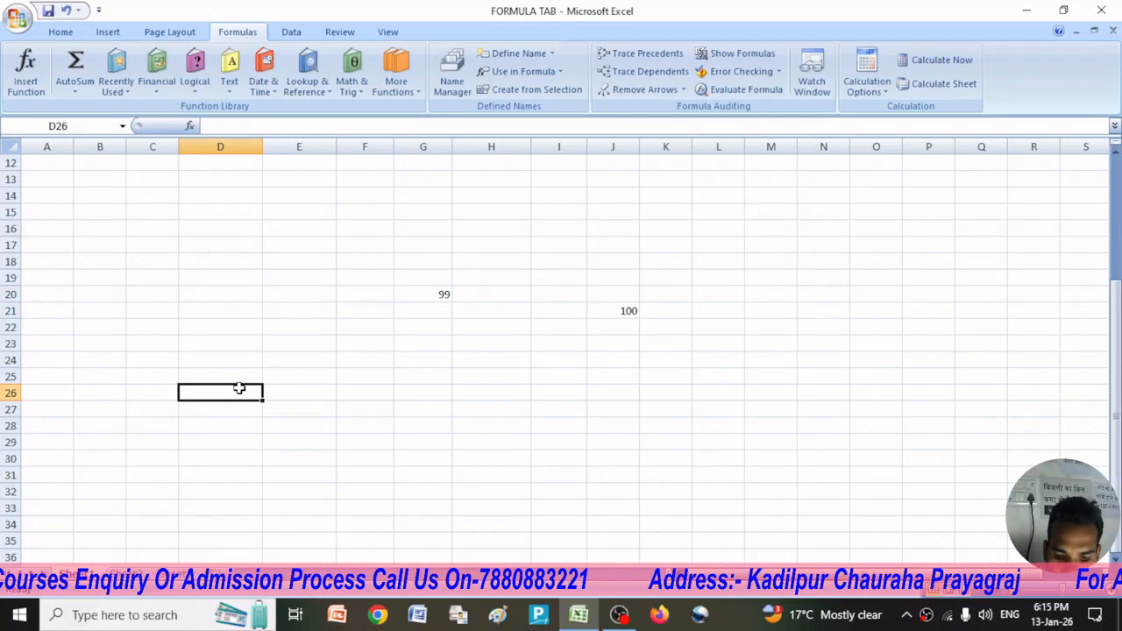
pyautogui.write('210')
pyautogui.click(397, 411)
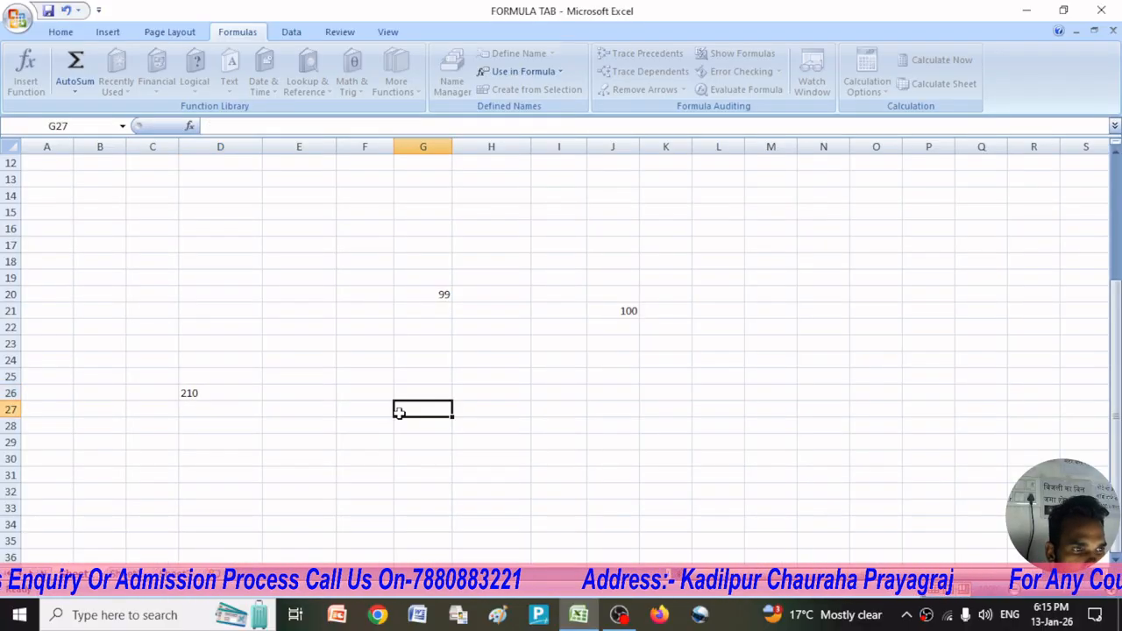
# Step: Enter 44 in cell G27 and add a SUM formula of G20, G27 and D26 in cell J24
pyautogui.write('44')
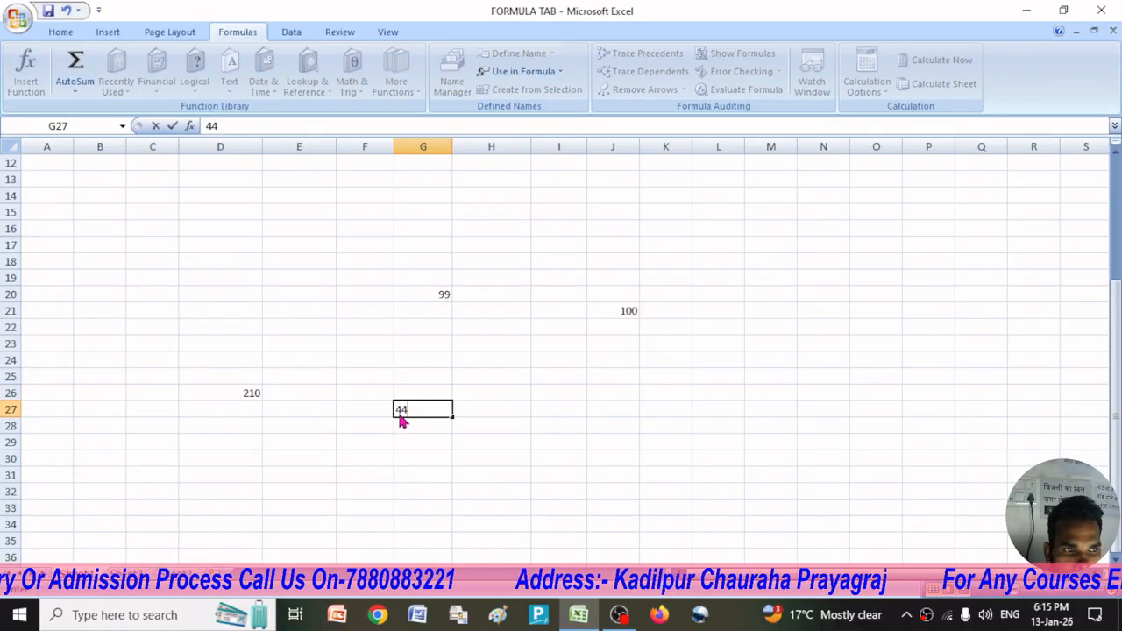
pyautogui.click(634, 367)
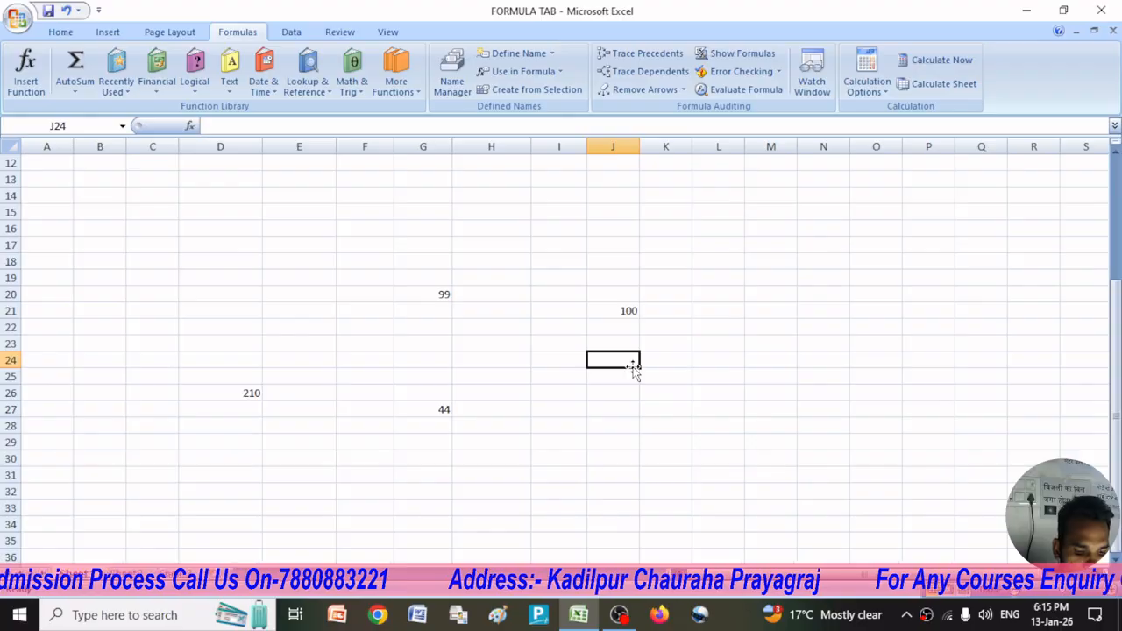
pyautogui.write('=SUM')
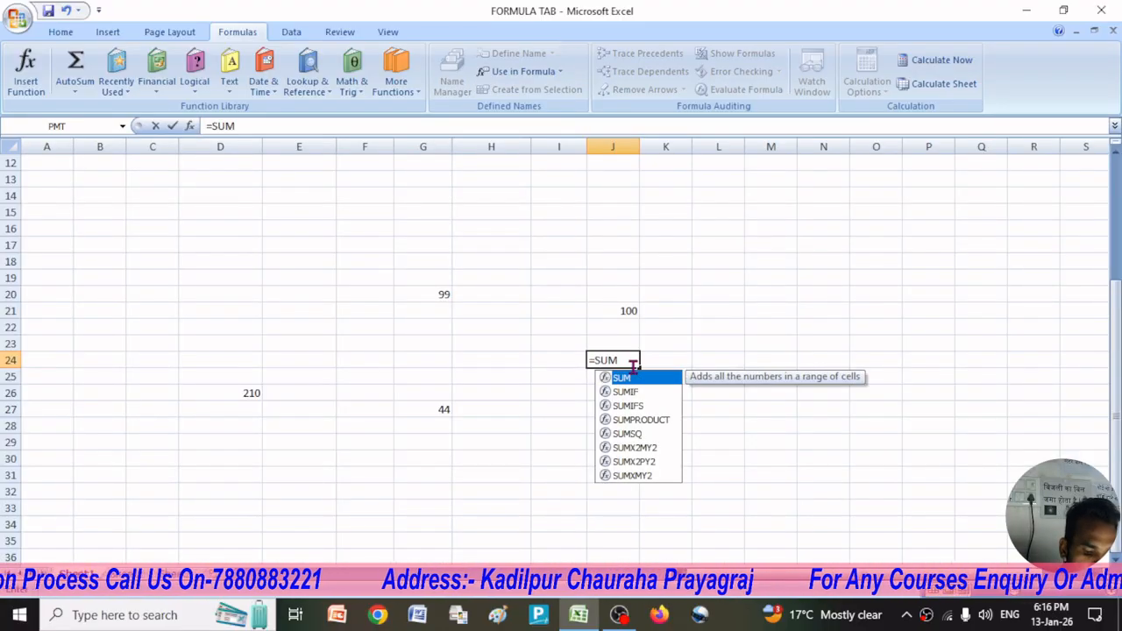
pyautogui.write('(')
pyautogui.click(438, 293)
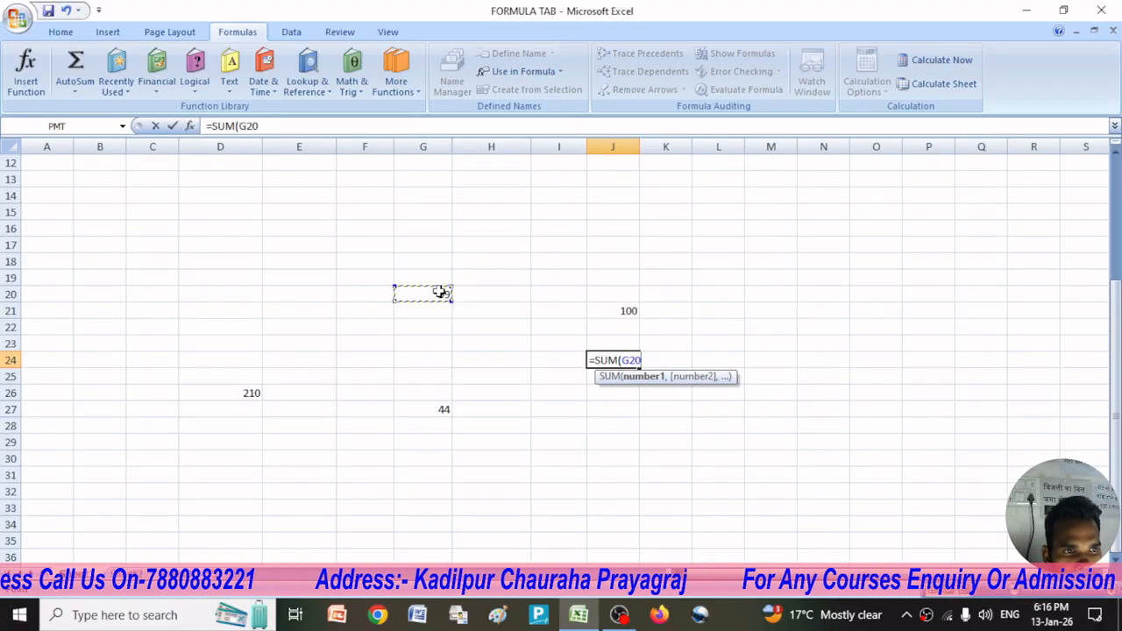
pyautogui.write(',')
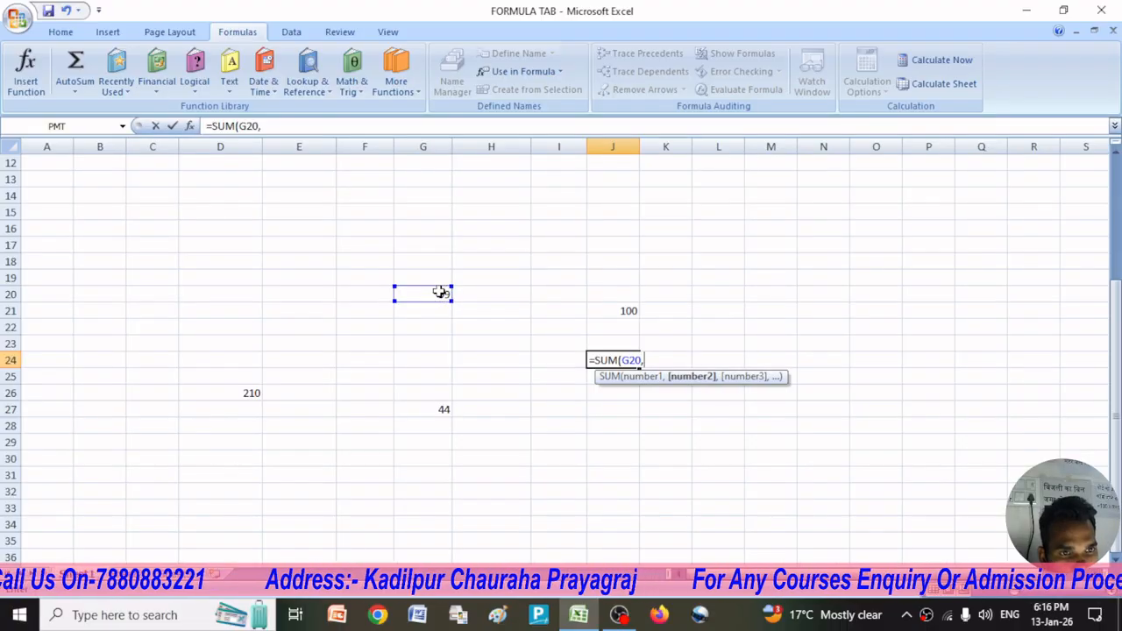
pyautogui.click(436, 412)
pyautogui.write(',')
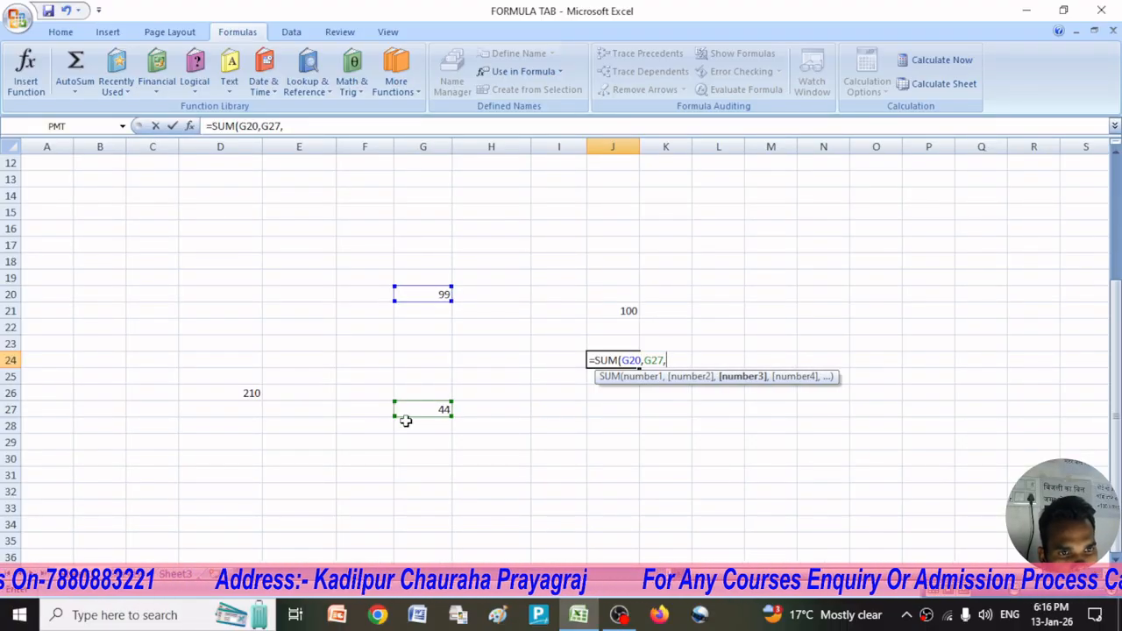
pyautogui.click(252, 393)
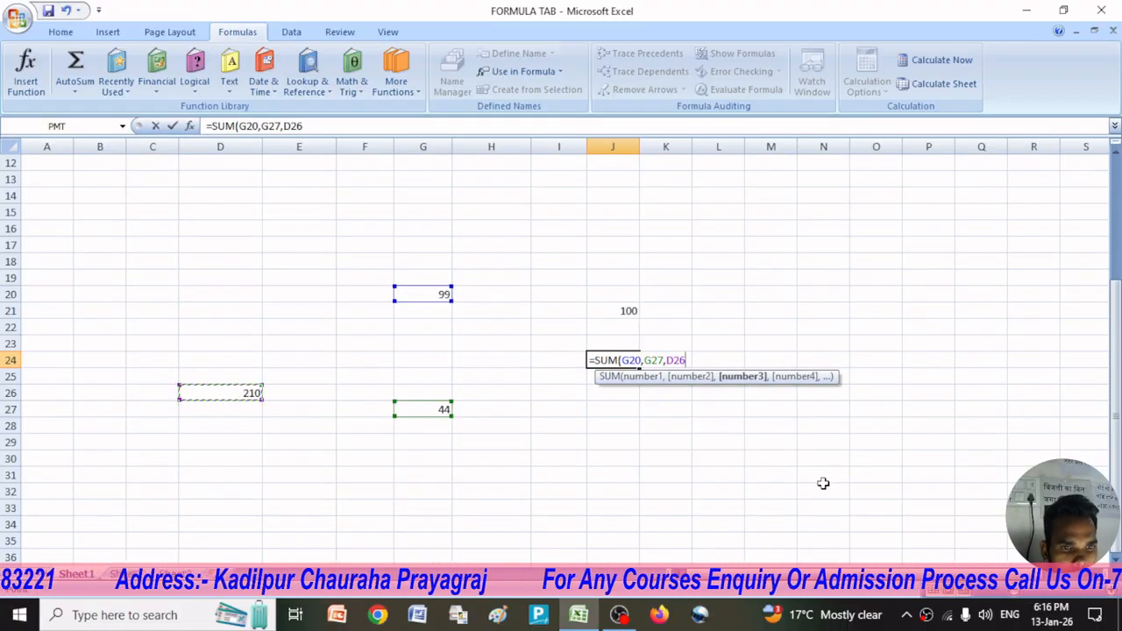
pyautogui.write(')')
pyautogui.press('Return')
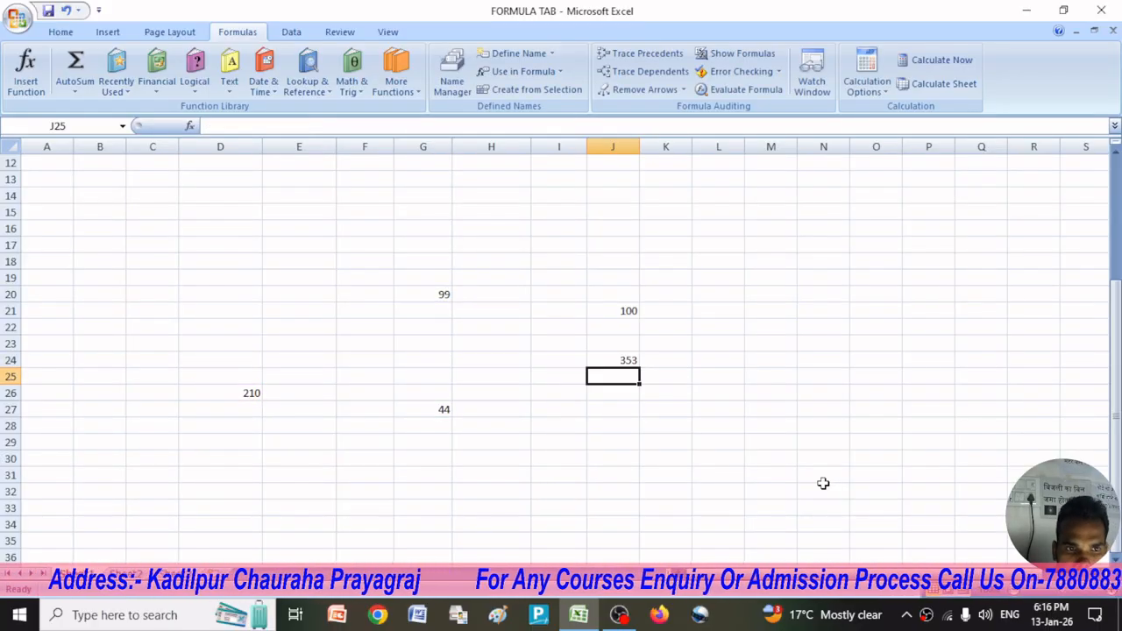
# Step: Trace the precedents of the SUM formula in cell J24
pyautogui.click(771, 473)
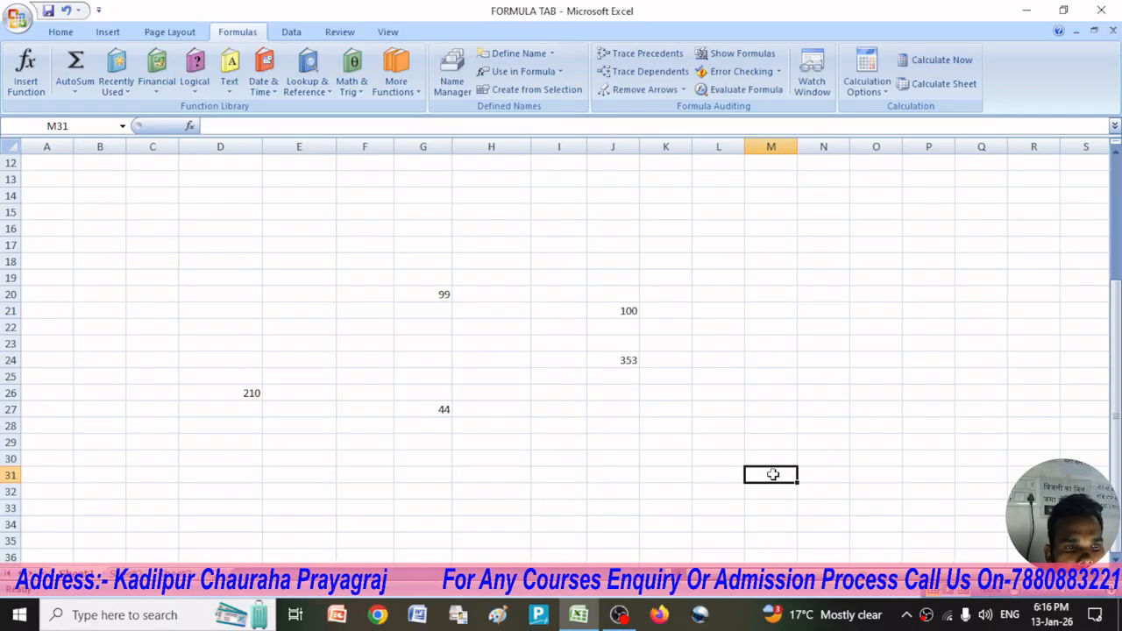
pyautogui.click(621, 363)
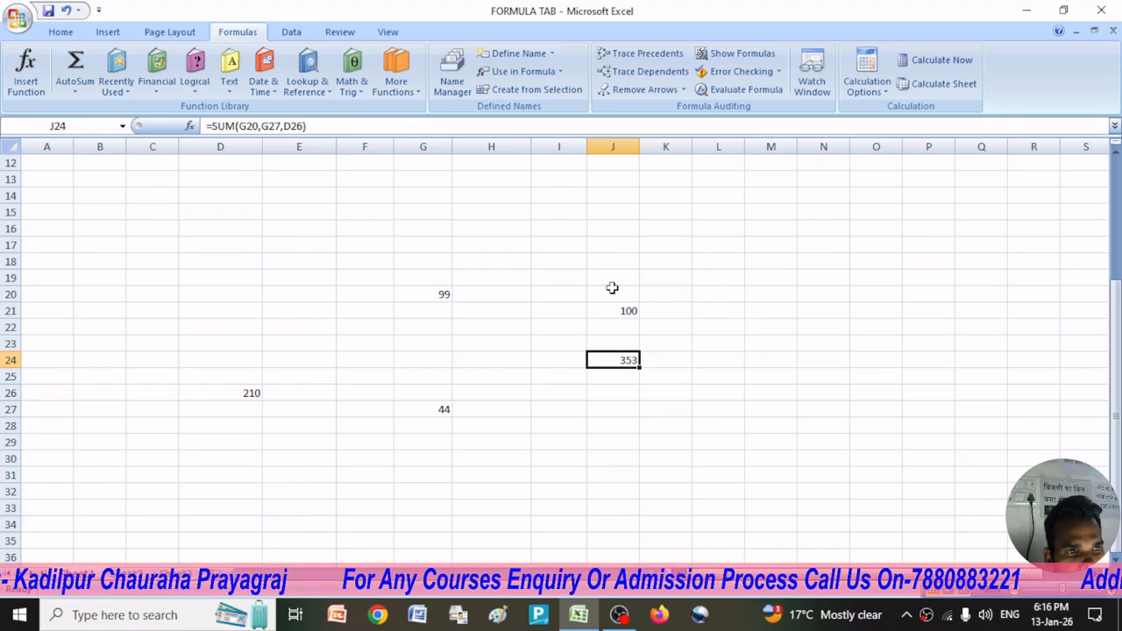
pyautogui.click(622, 393)
pyautogui.click(626, 355)
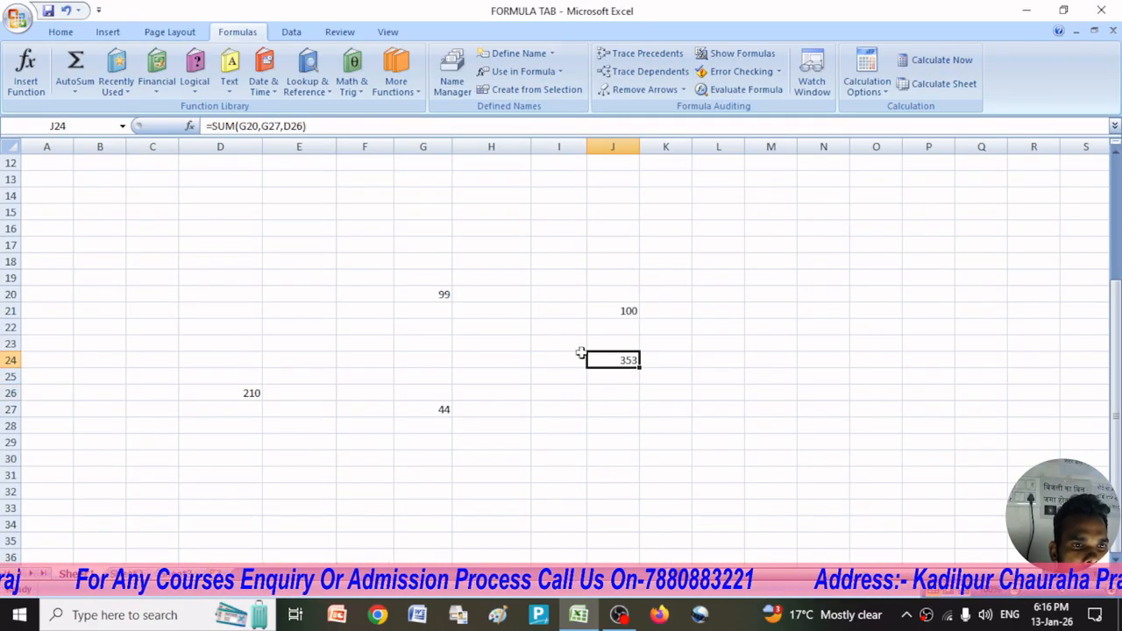
pyautogui.click(644, 53)
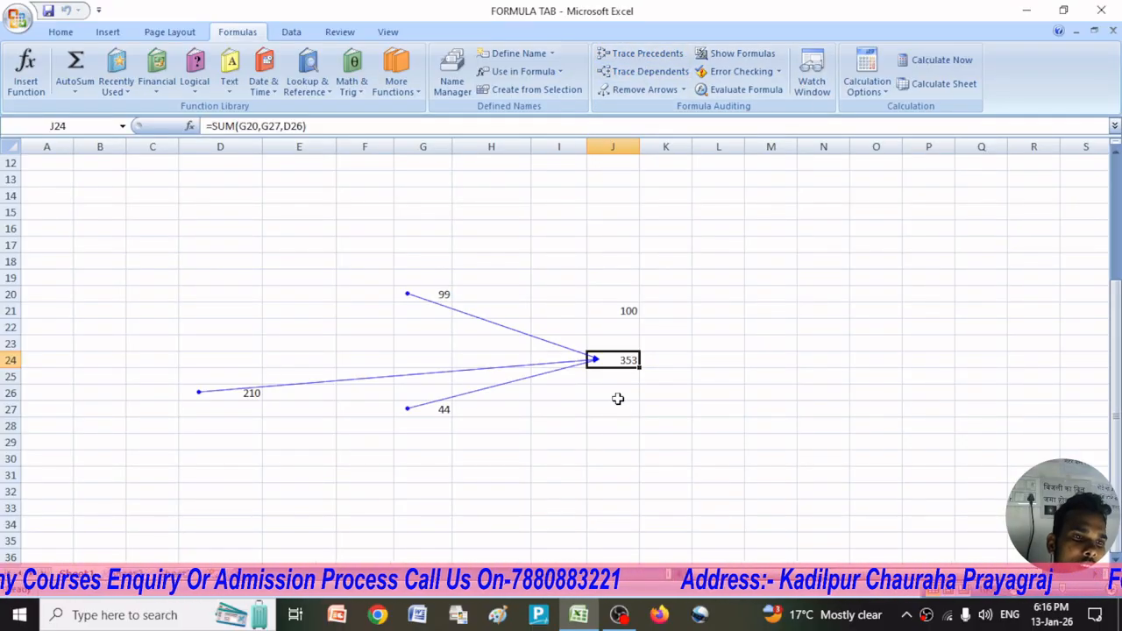
# Step: Check the precedent arrows across the sheet and remove all of them
pyautogui.scroll(-1, 341, 360)
pyautogui.scroll(5, 349, 447)
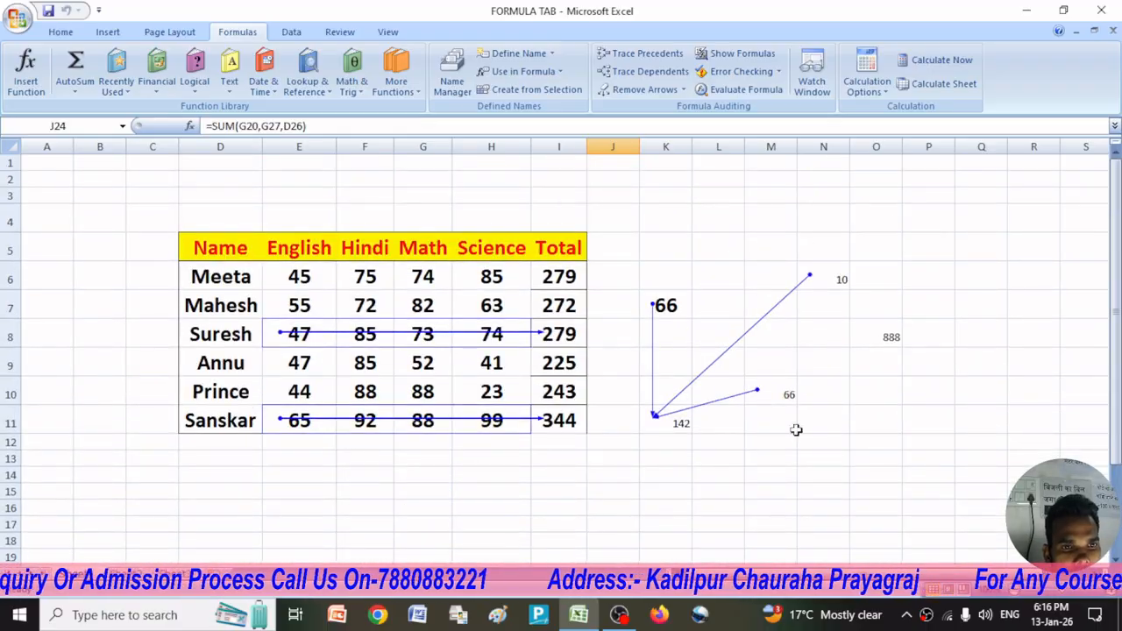
pyautogui.click(824, 427)
pyautogui.scroll(-3, 672, 456)
pyautogui.scroll(-1, 614, 386)
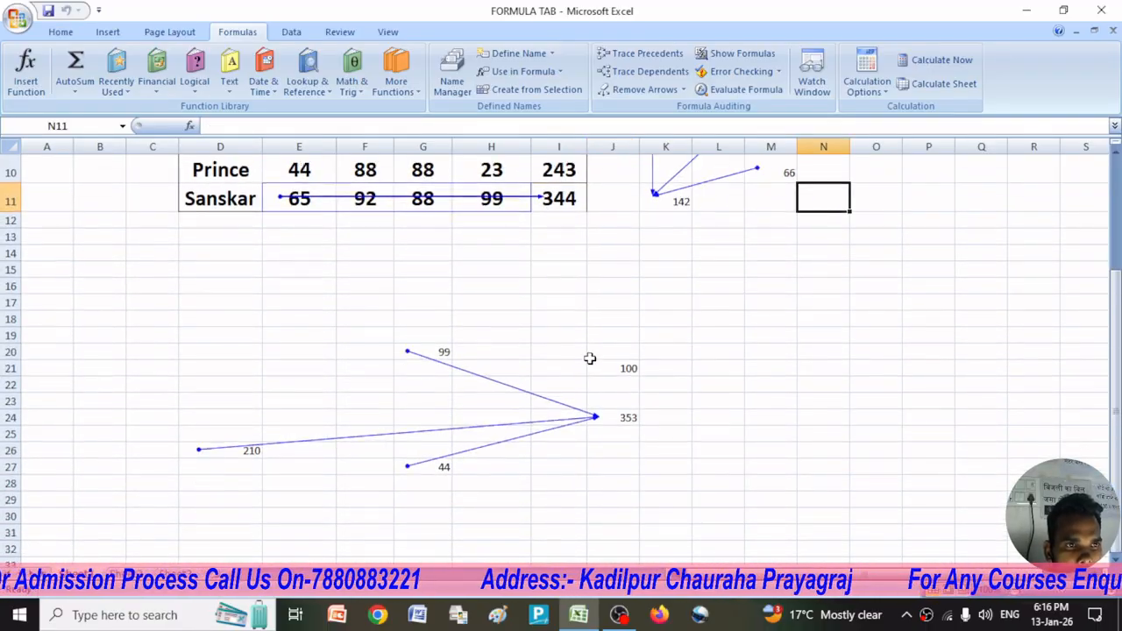
pyautogui.scroll(2, 591, 357)
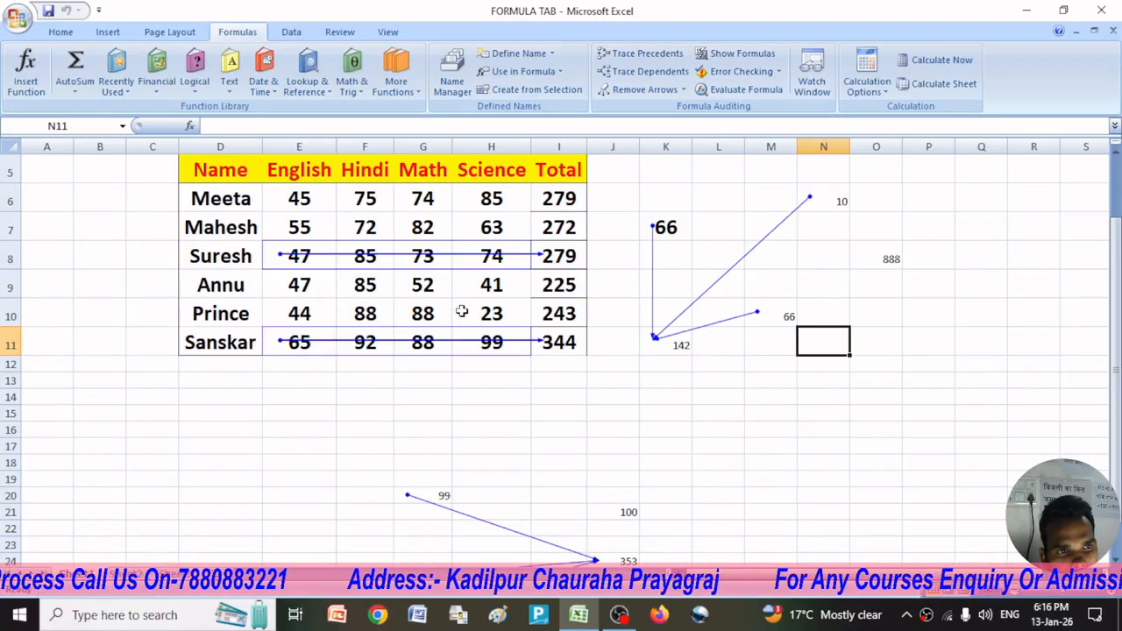
pyautogui.click(634, 95)
# Step: Trace the dependents of cell G27 and of cell G20
pyautogui.scroll(-2, 638, 333)
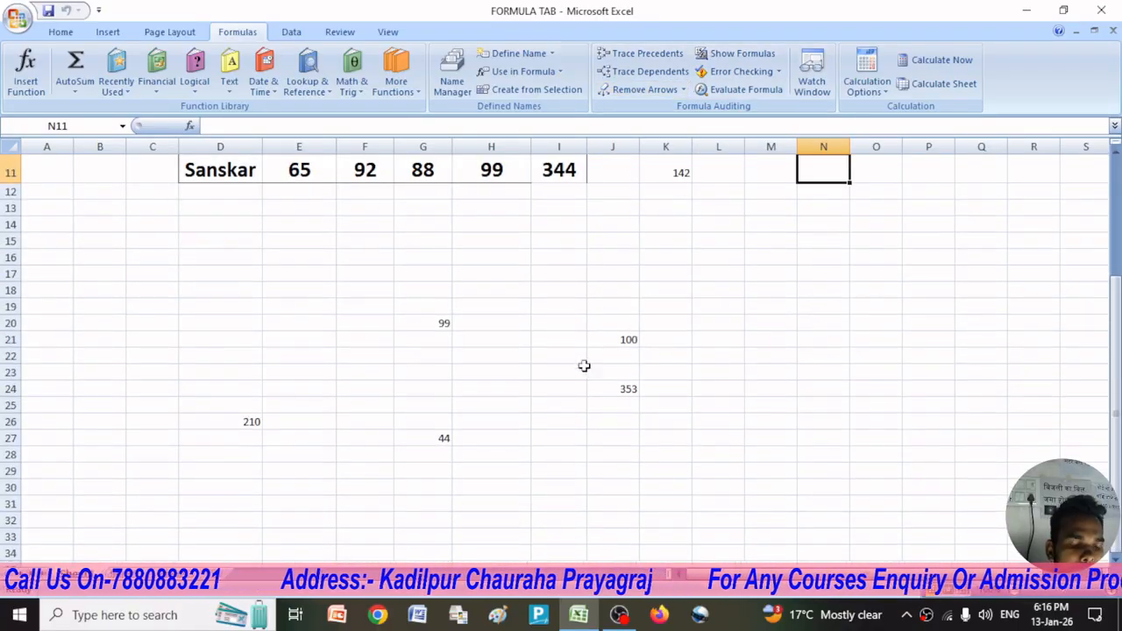
pyautogui.scroll(1, 446, 359)
pyautogui.scroll(1, 446, 359)
pyautogui.scroll(-2, 443, 218)
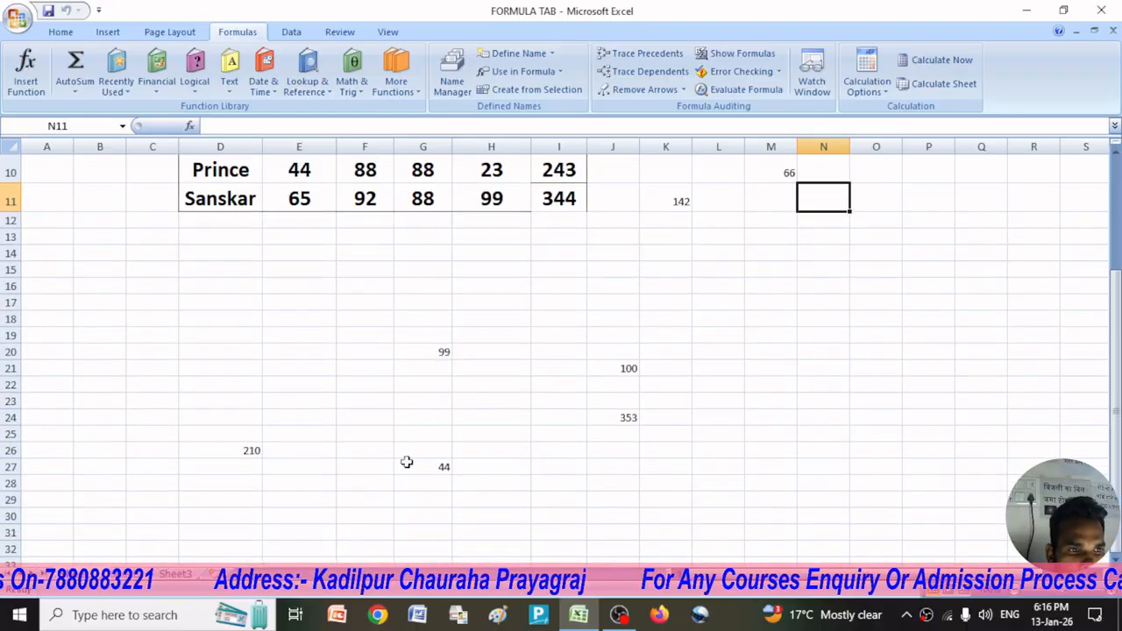
pyautogui.click(435, 465)
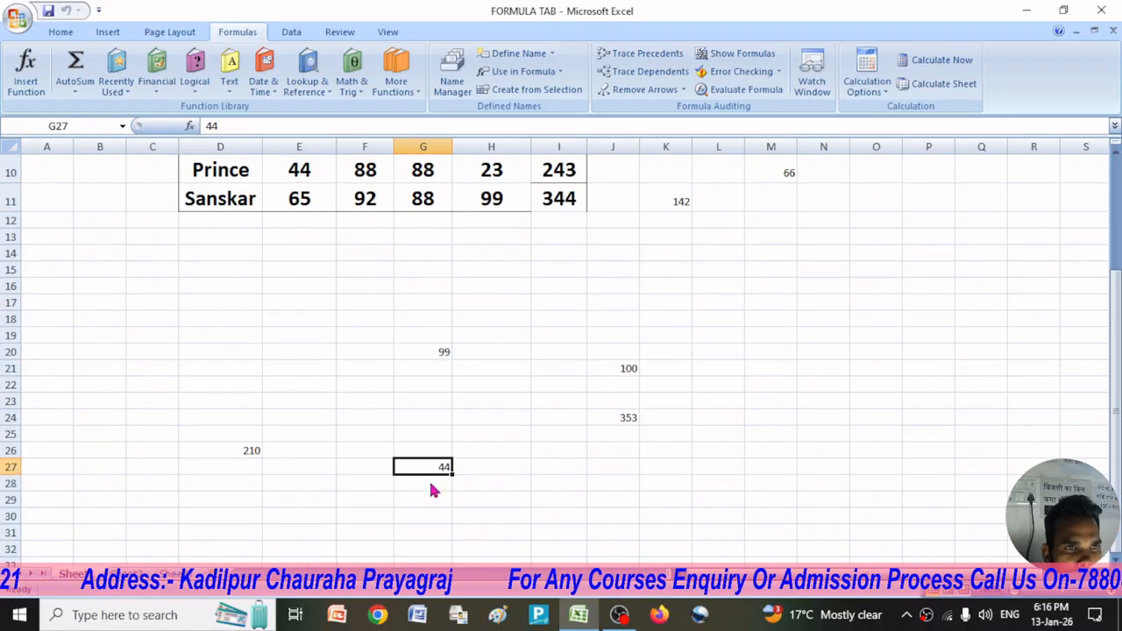
pyautogui.click(626, 72)
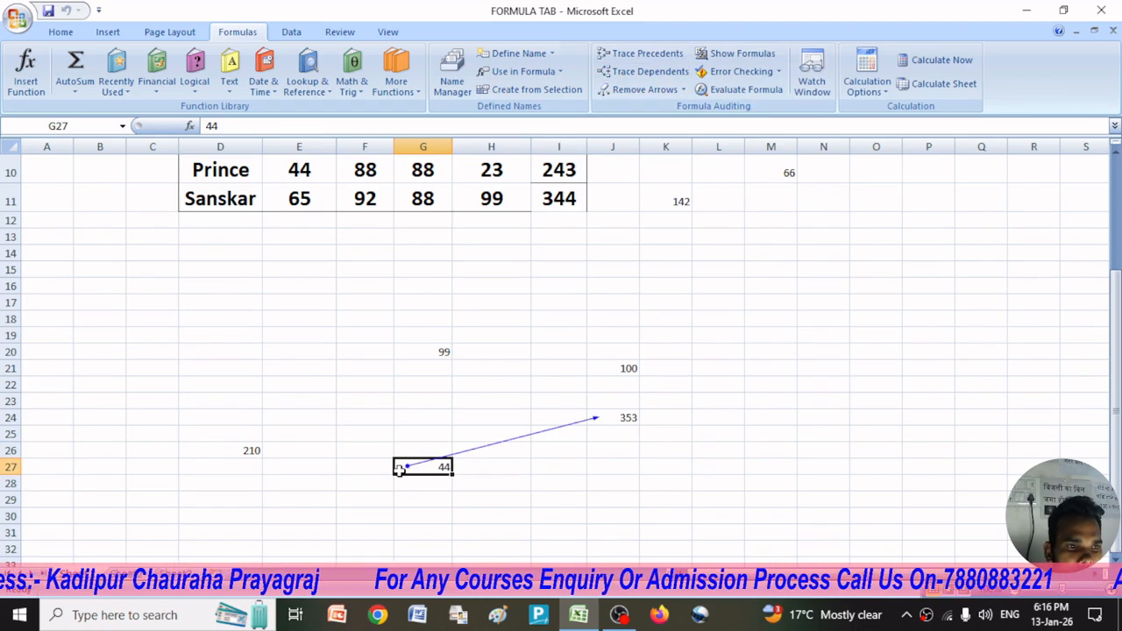
pyautogui.click(625, 418)
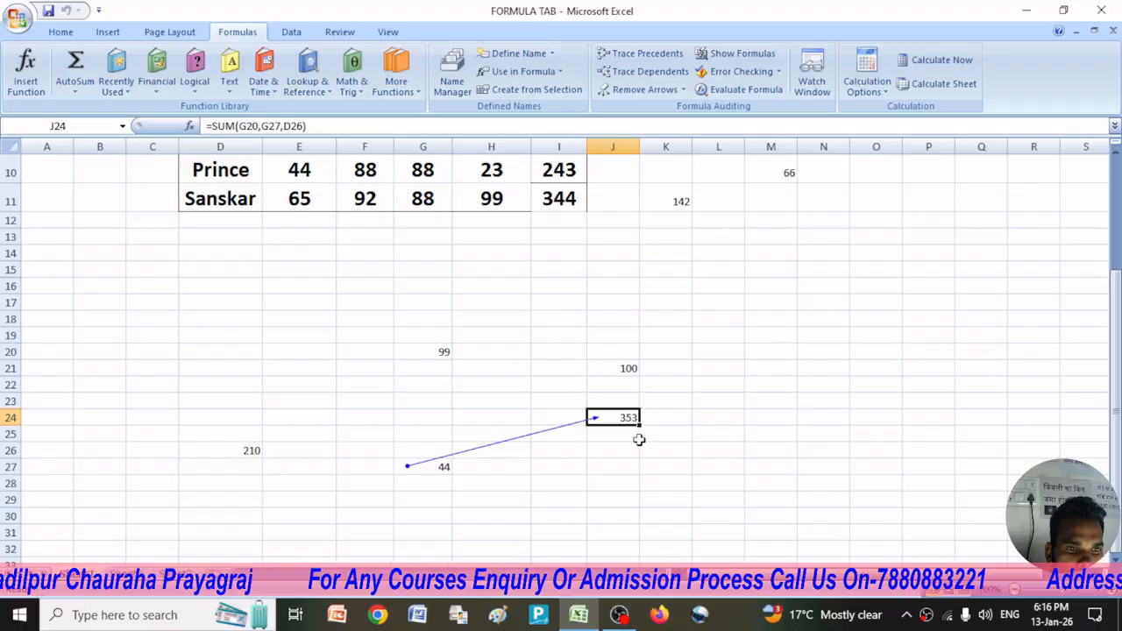
pyautogui.click(433, 351)
pyautogui.click(631, 75)
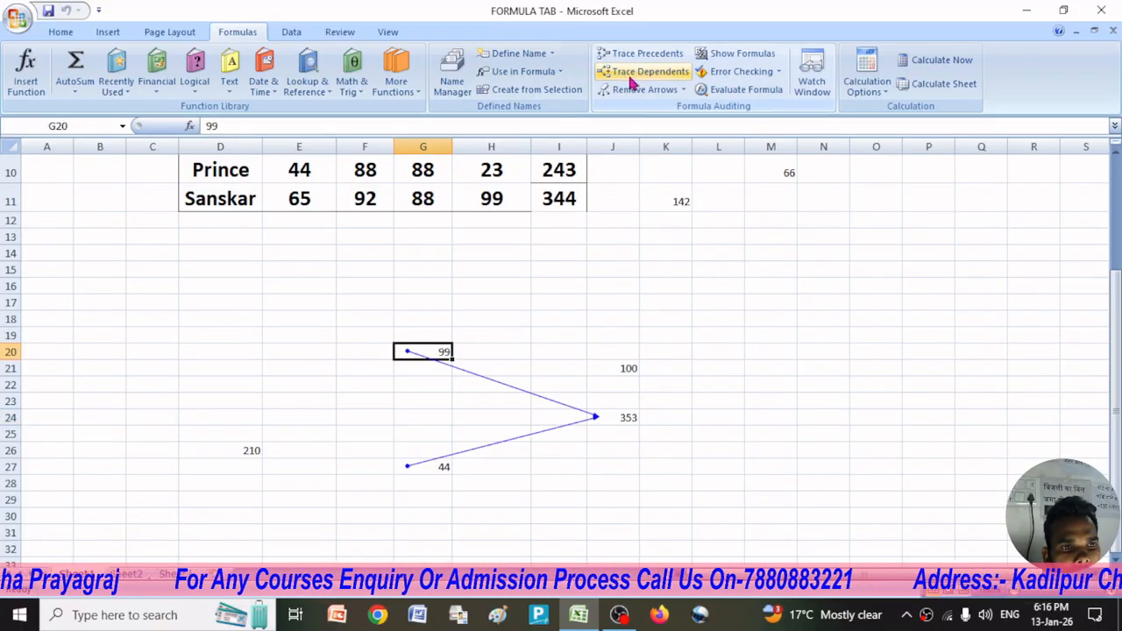
# Step: Try to trace the dependents of cell J21
pyautogui.click(631, 367)
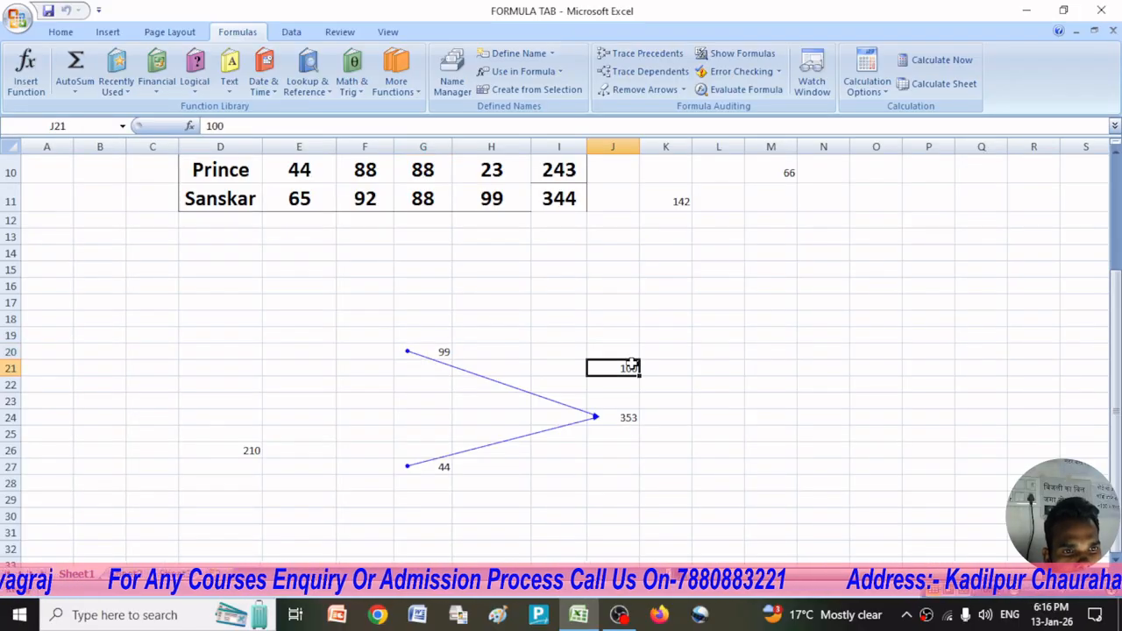
pyautogui.click(646, 71)
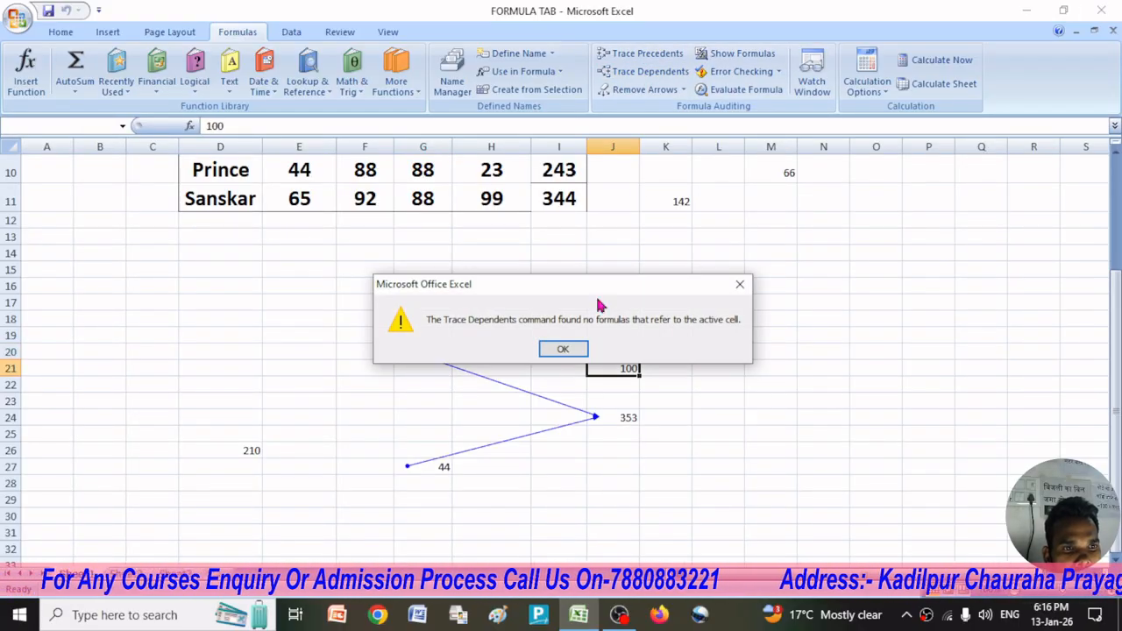
pyautogui.click(741, 285)
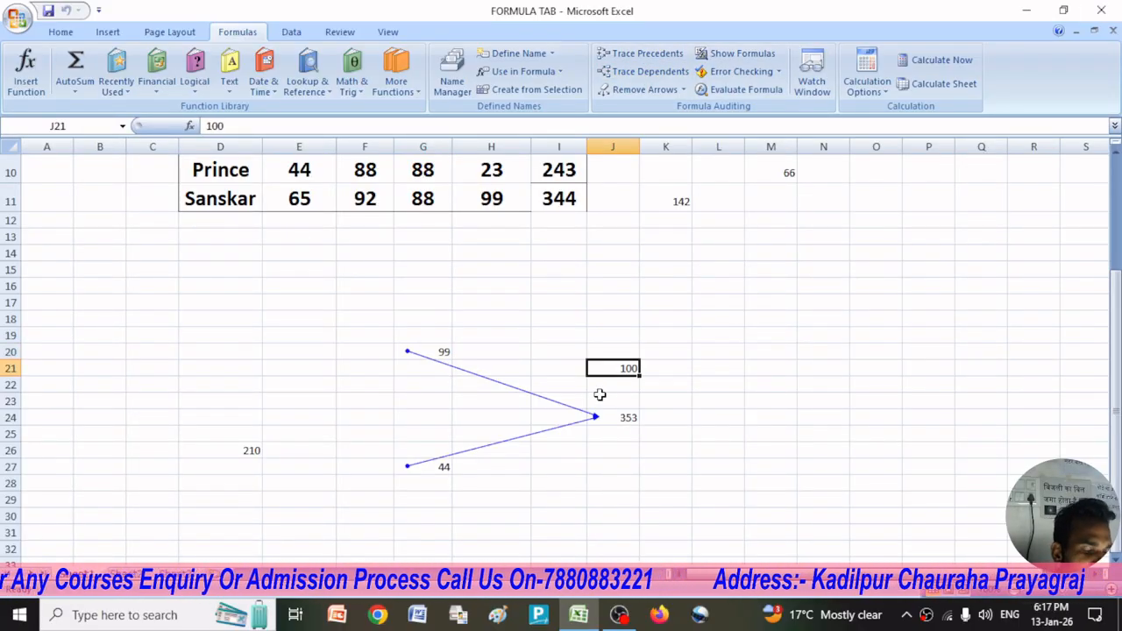
pyautogui.click(708, 421)
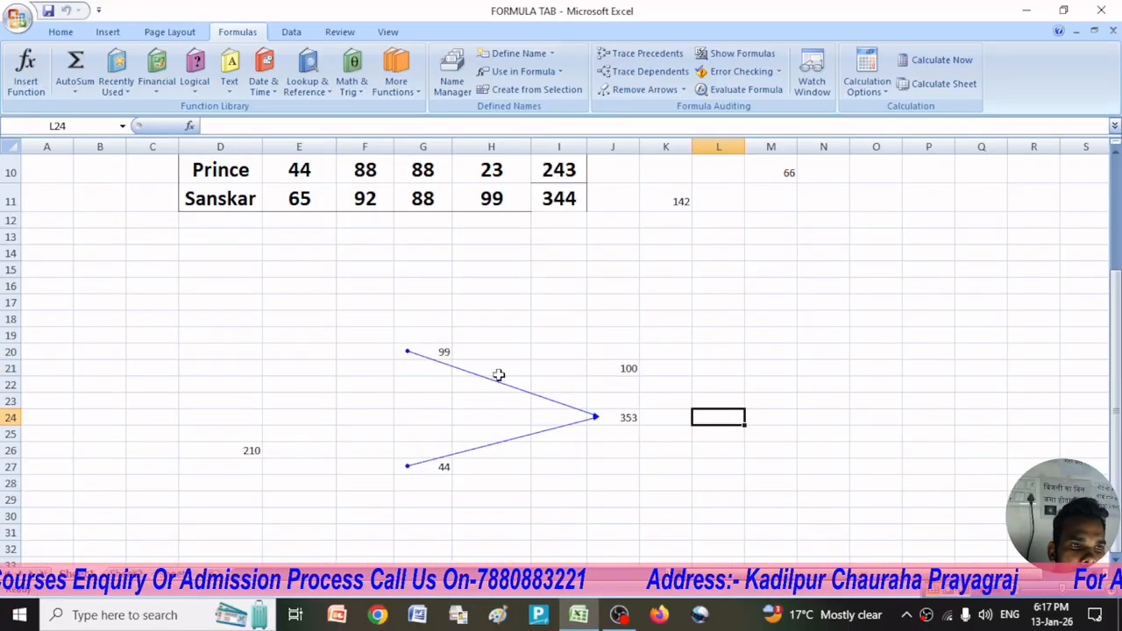
pyautogui.scroll(2, 613, 346)
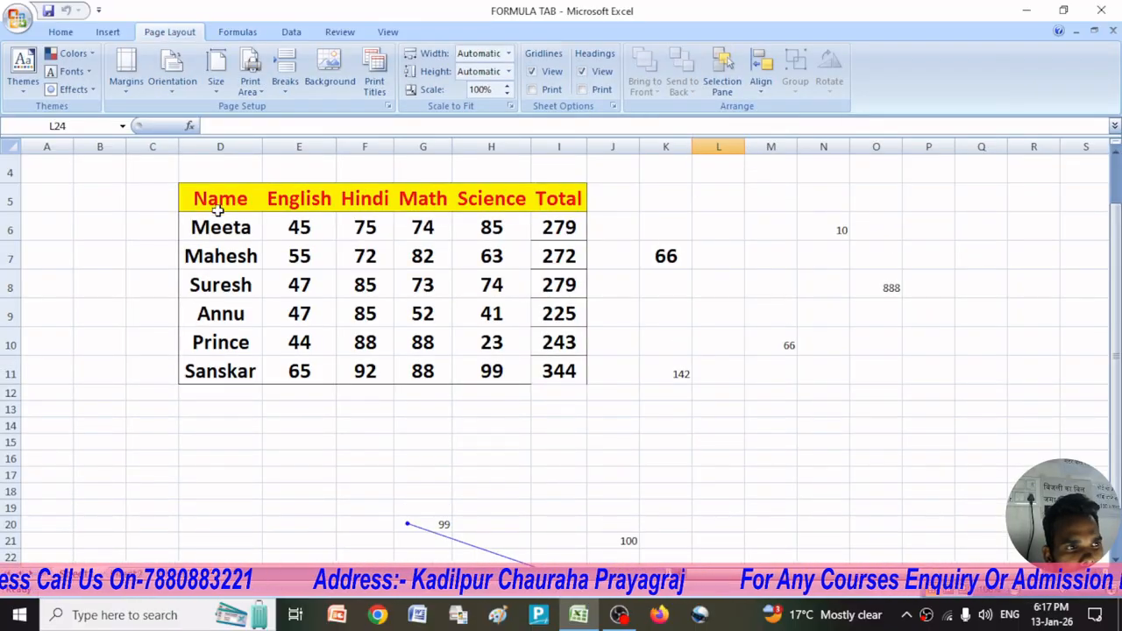
pyautogui.click(207, 198)
pyautogui.moveTo(207, 198); pyautogui.dragTo(555, 373)
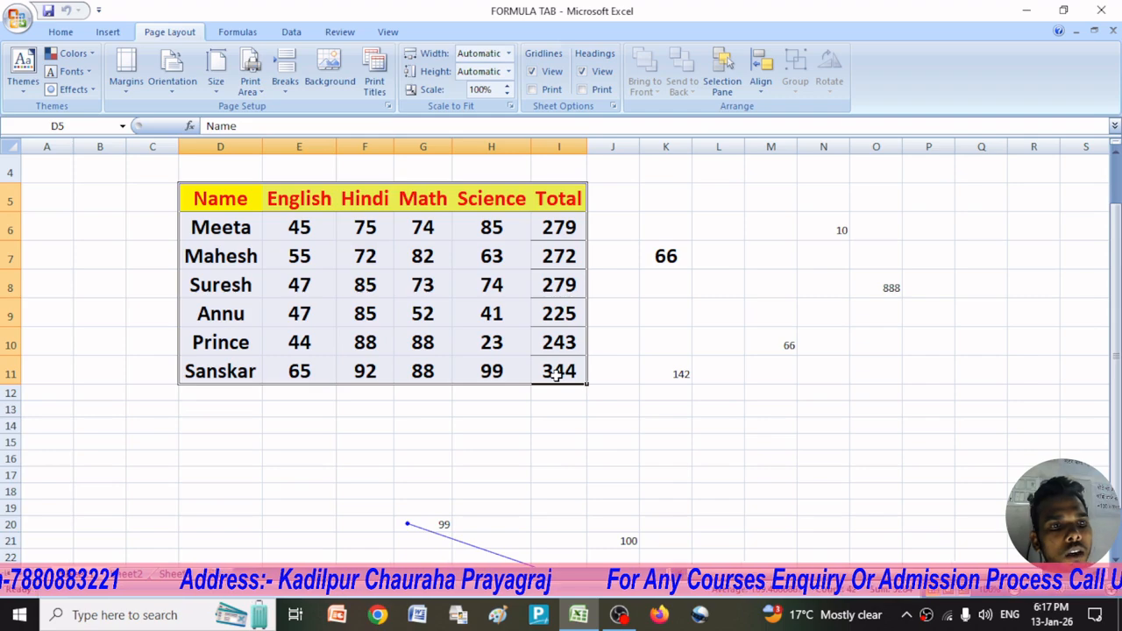
pyautogui.click(492, 438)
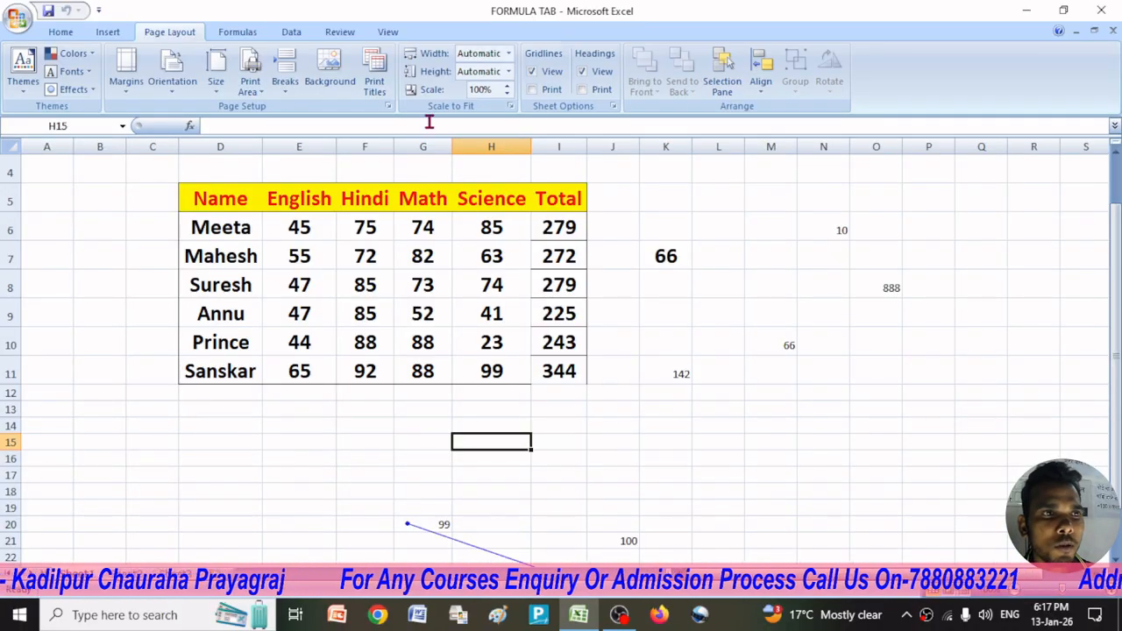
# Step: Show formulas instead of results in the sheet and autofit the Total column to its contents
pyautogui.click(237, 33)
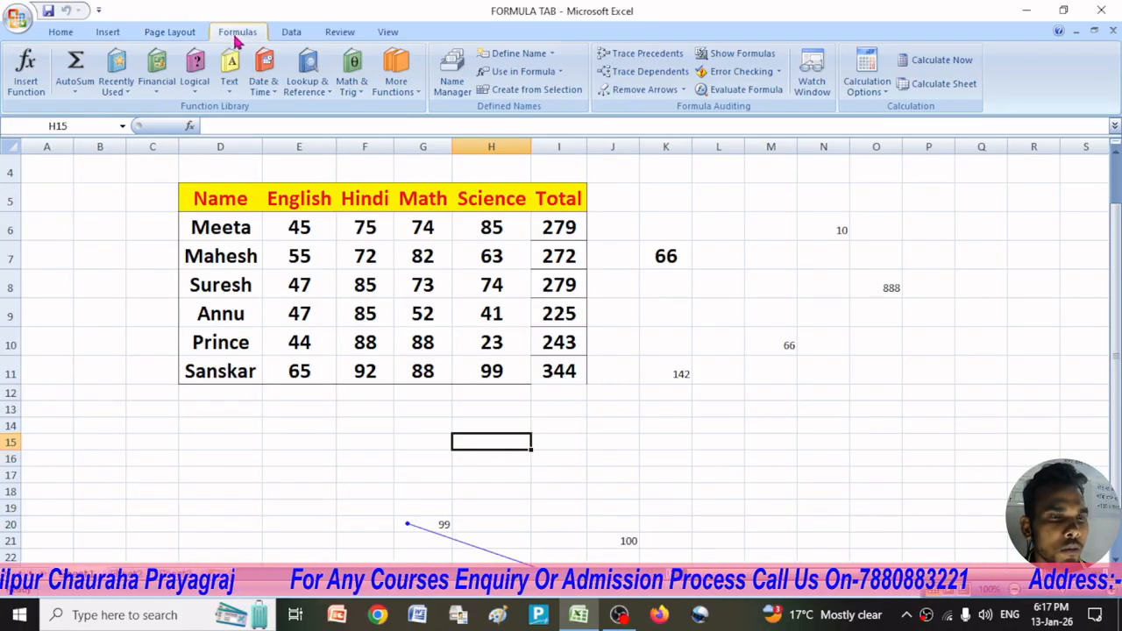
pyautogui.click(735, 56)
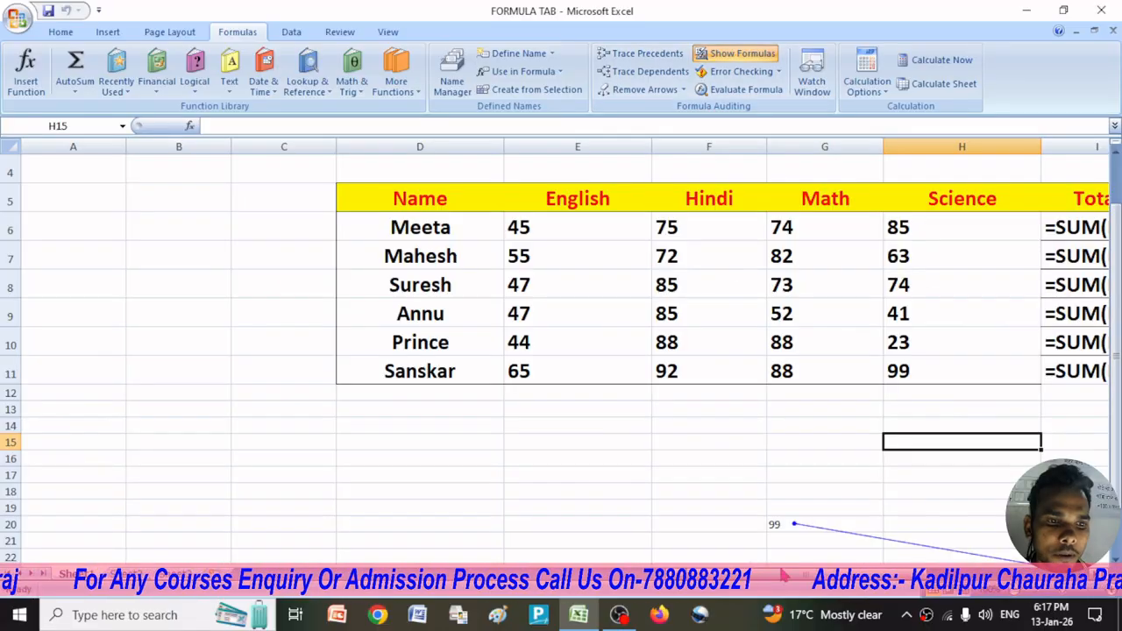
pyautogui.moveTo(776, 575); pyautogui.dragTo(847, 570)
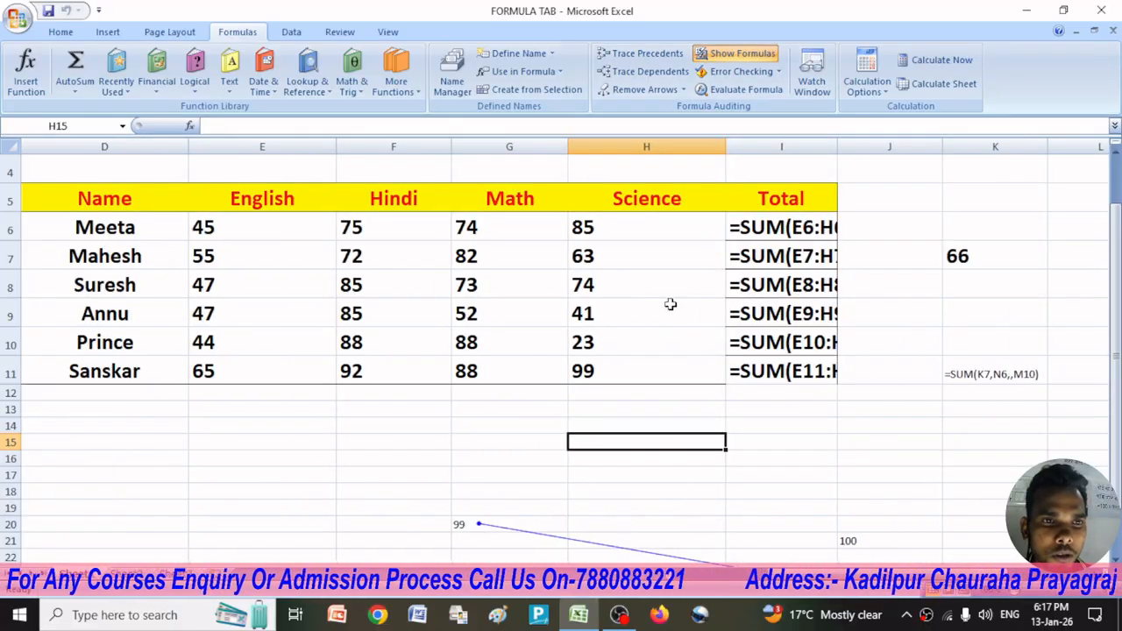
pyautogui.doubleClick(836, 143)
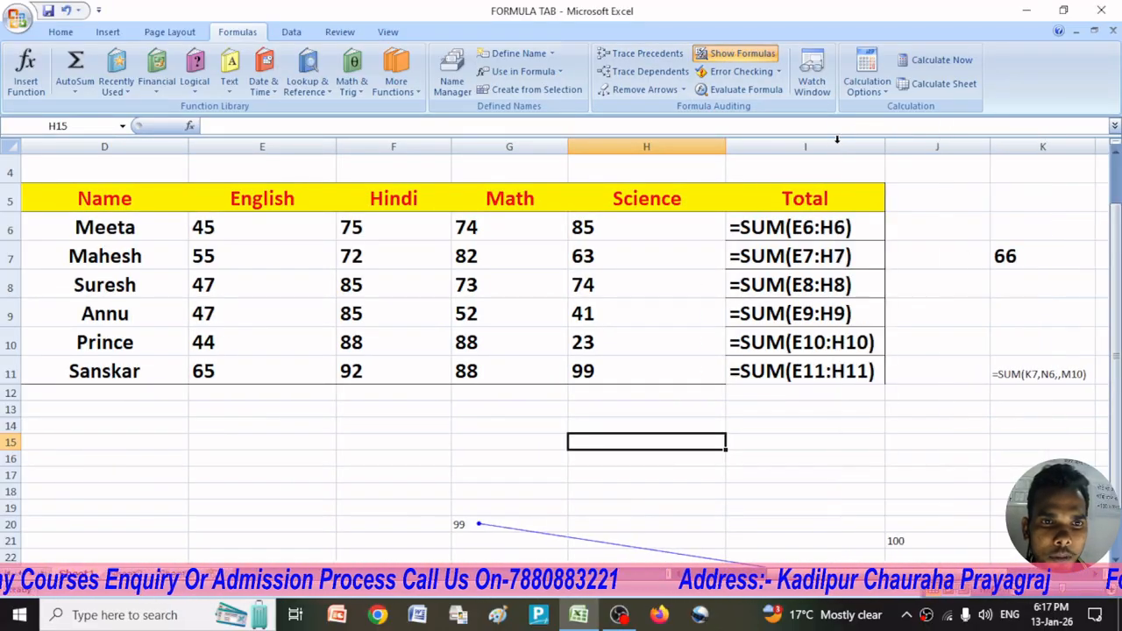
# Step: Inspect the first Total formula in I6 and switch the sheet back to showing calculated results
pyautogui.doubleClick(747, 228)
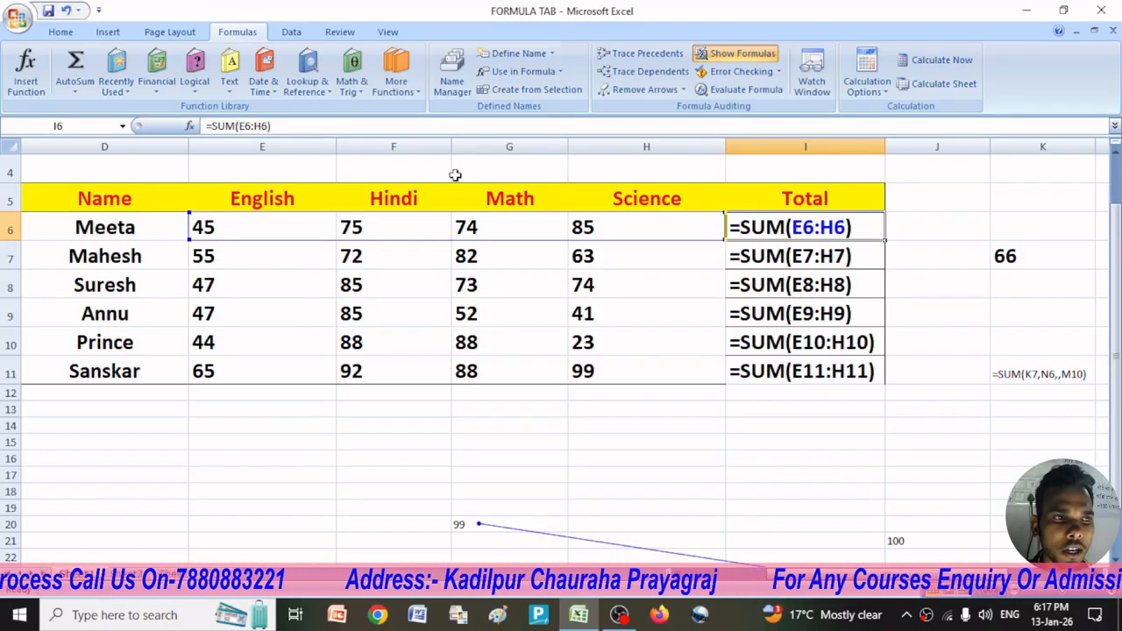
pyautogui.click(742, 53)
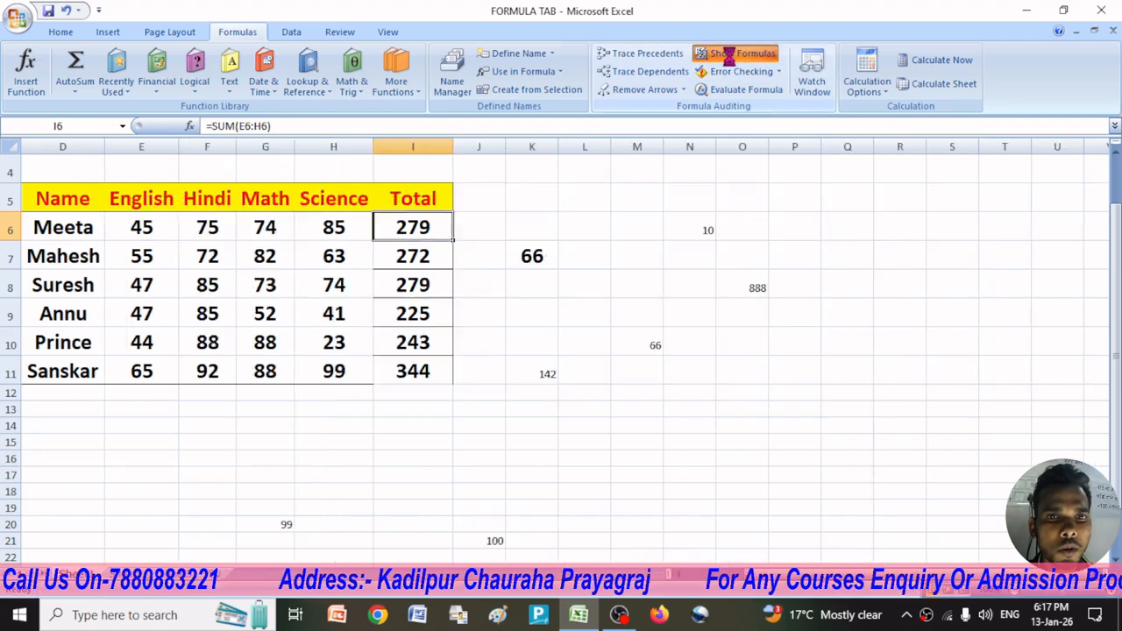
pyautogui.hscroll(-3, 592, 320)
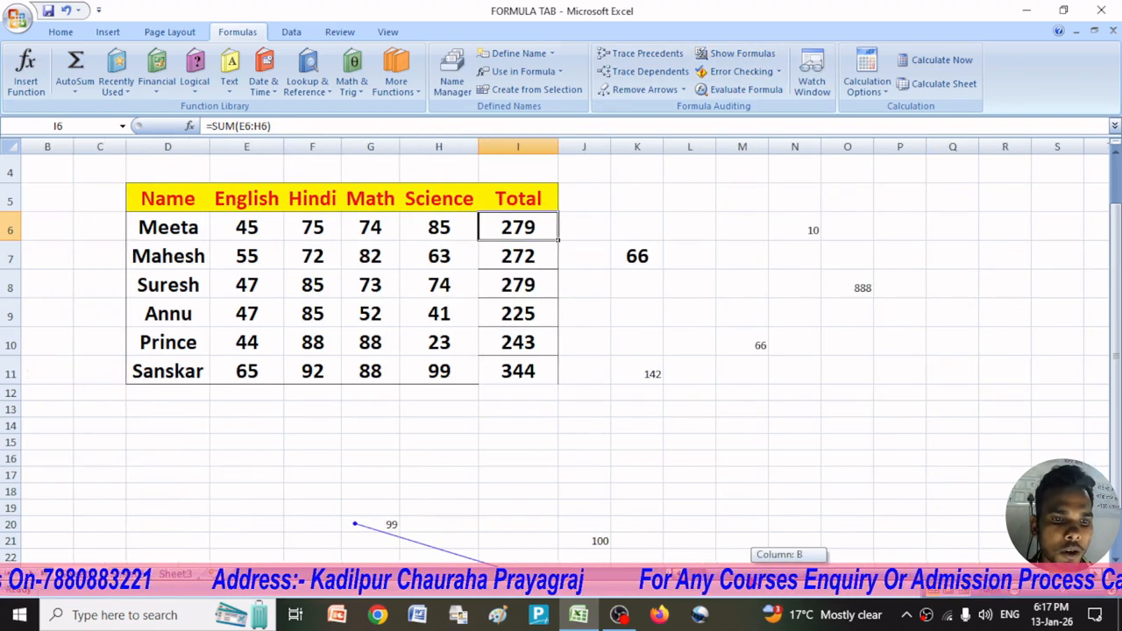
# Step: Clear the total in cell I9
pyautogui.click(682, 405)
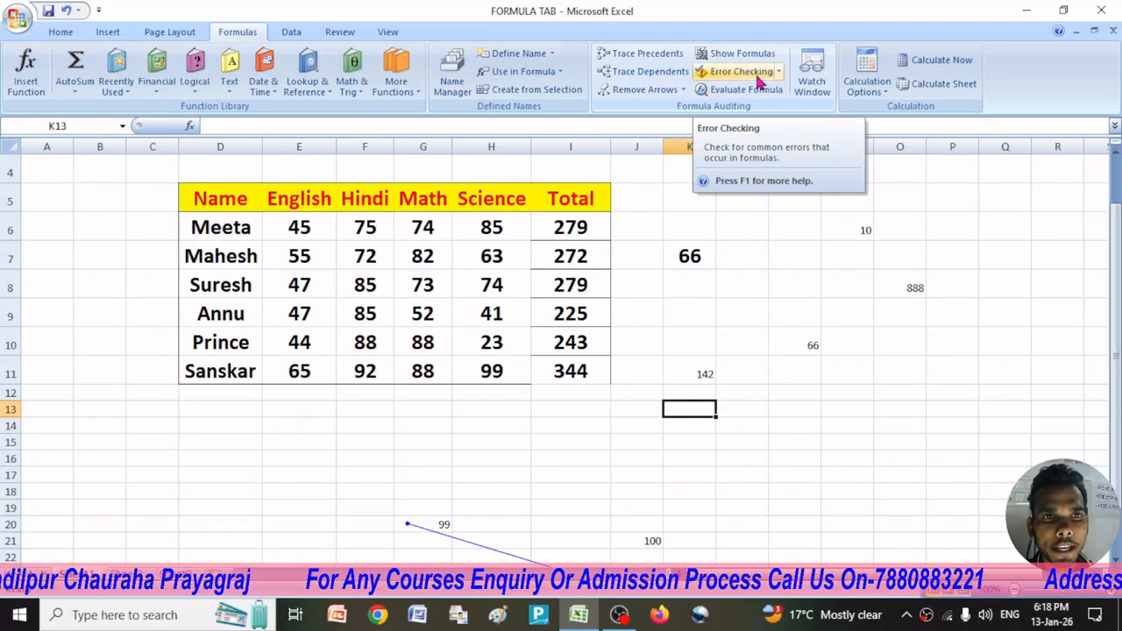
pyautogui.click(579, 313)
pyautogui.press('Delete')
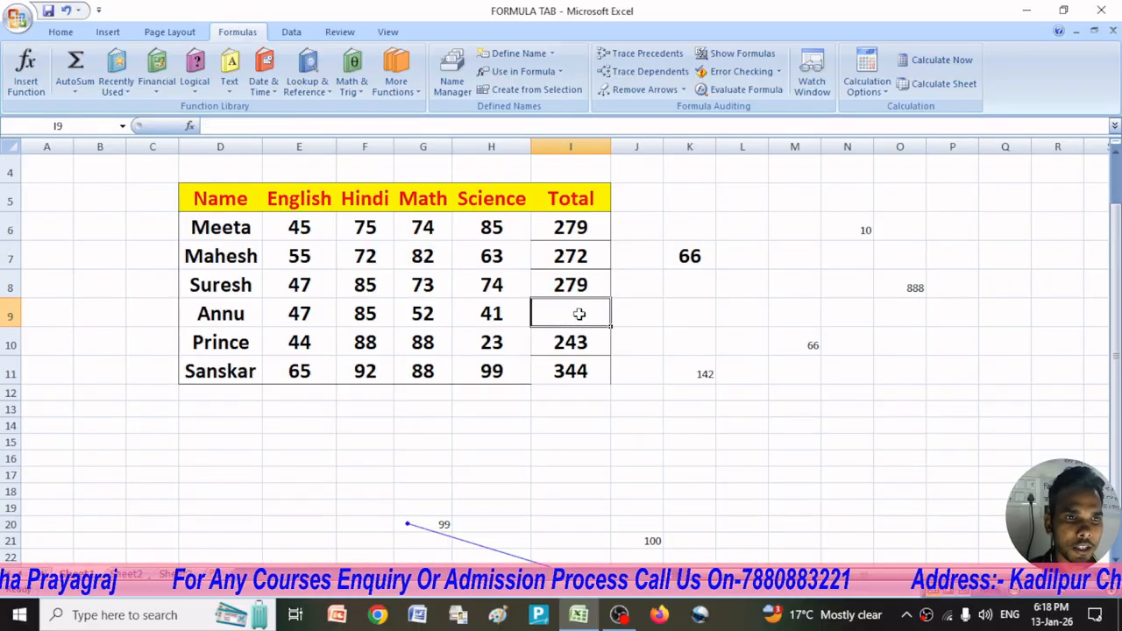
# Step: Enter =E9+F9+G9 in I9 with a stray closing parenthesis and accept the proposed formula correction
pyautogui.write('=')
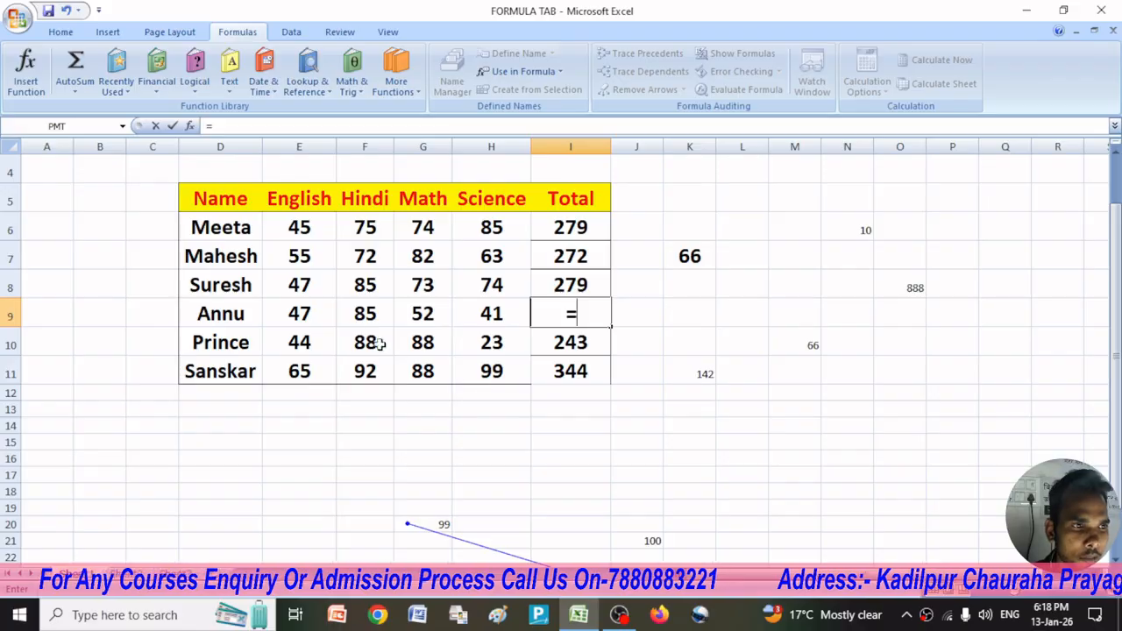
pyautogui.click(301, 315)
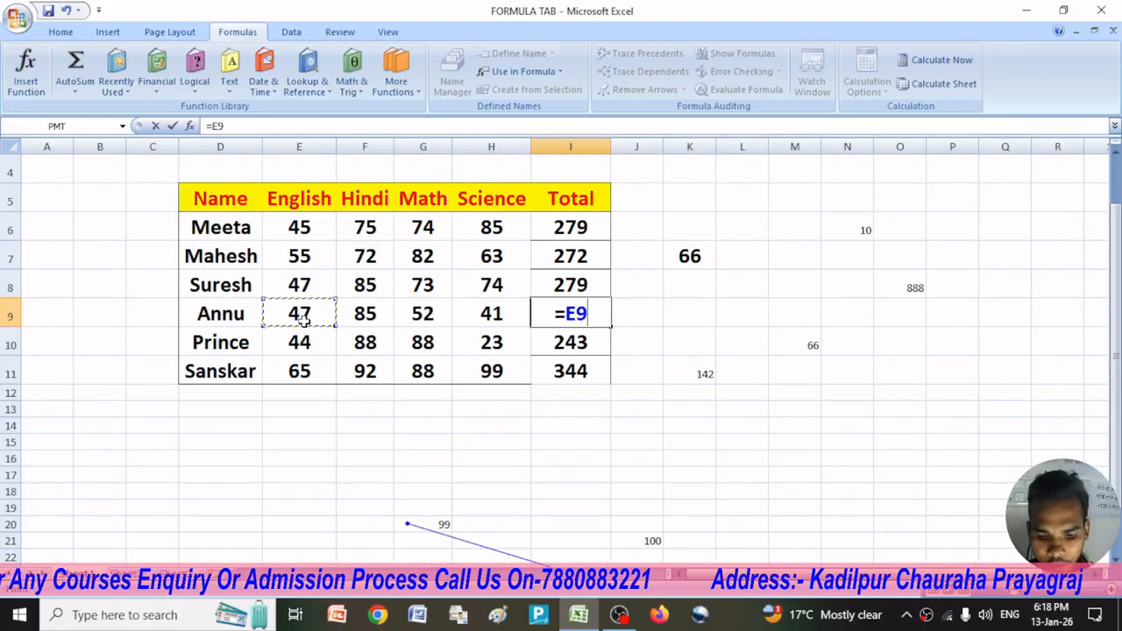
pyautogui.write('+')
pyautogui.click(364, 314)
pyautogui.write('+')
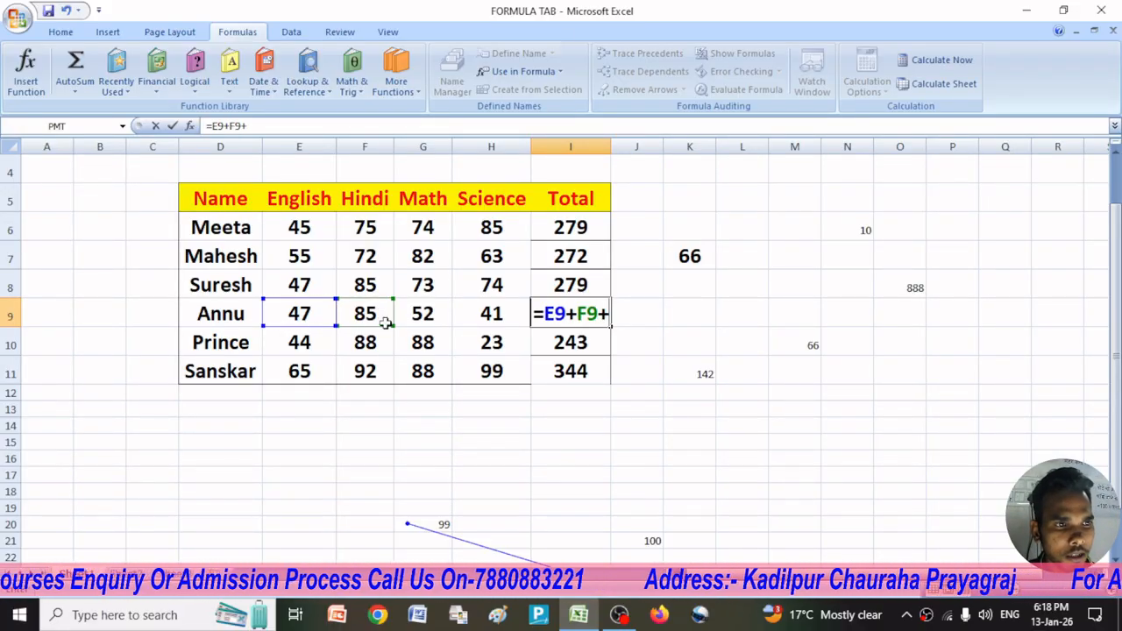
pyautogui.click(422, 313)
pyautogui.write('+')
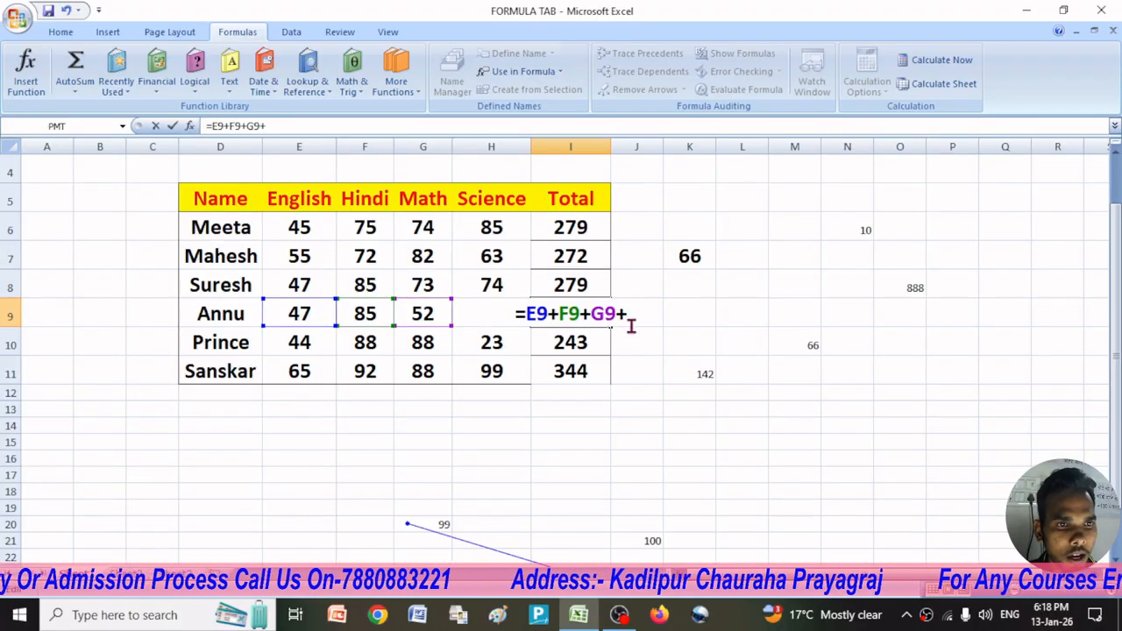
pyautogui.press('BackSpace')
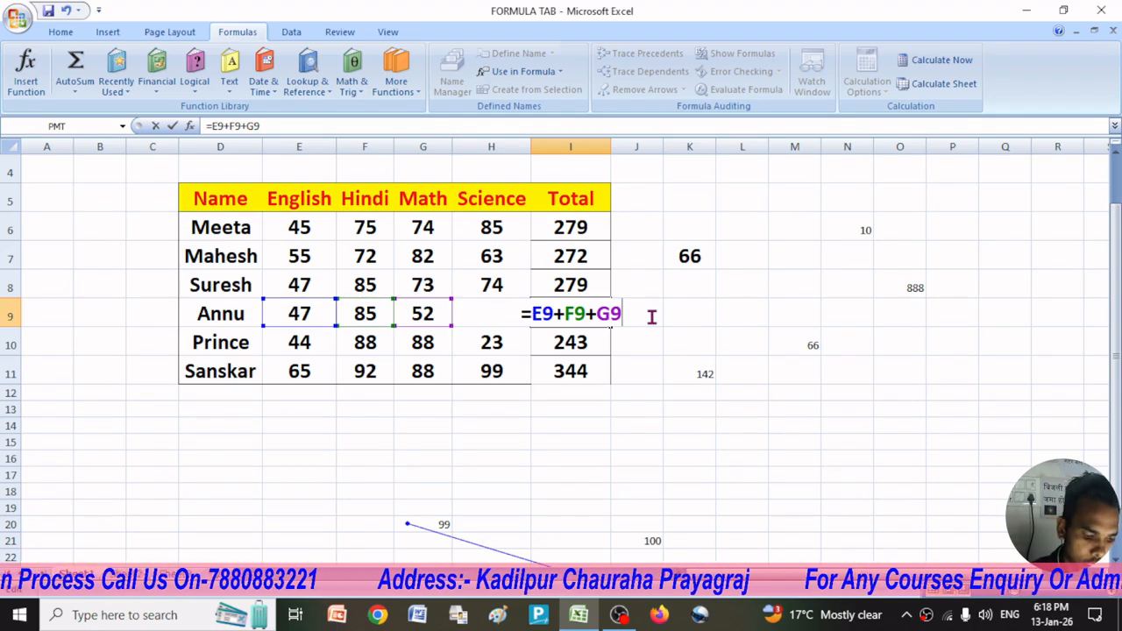
pyautogui.write(')')
pyautogui.press('Return')
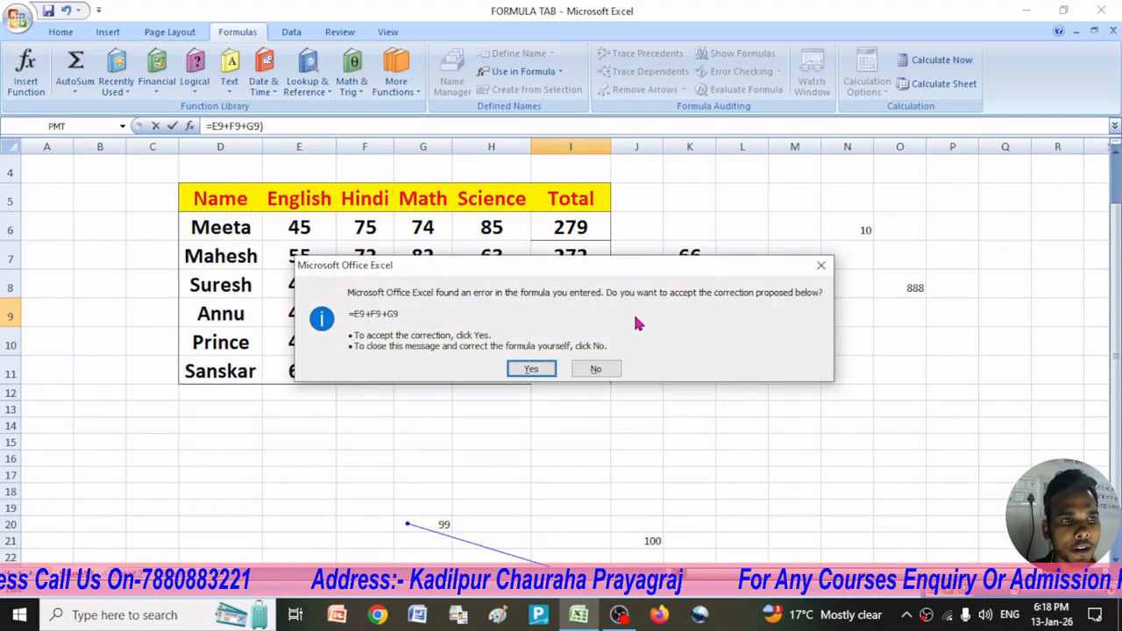
pyautogui.click(551, 371)
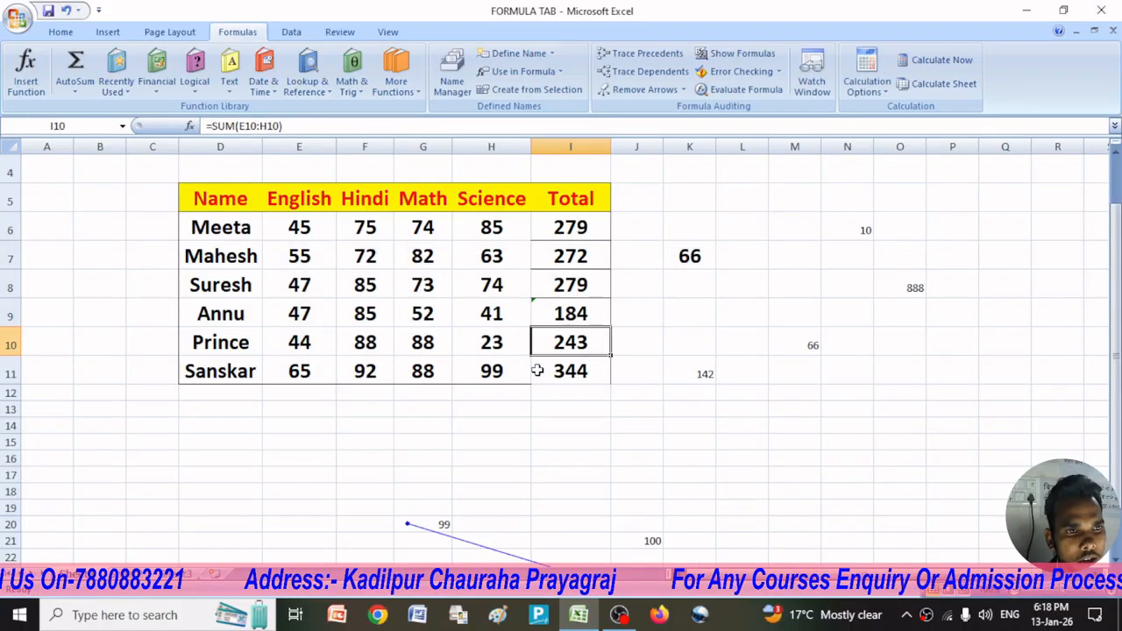
# Step: Replace the Hindi mark in F9 with the letter A and select the total in I9
pyautogui.click(576, 320)
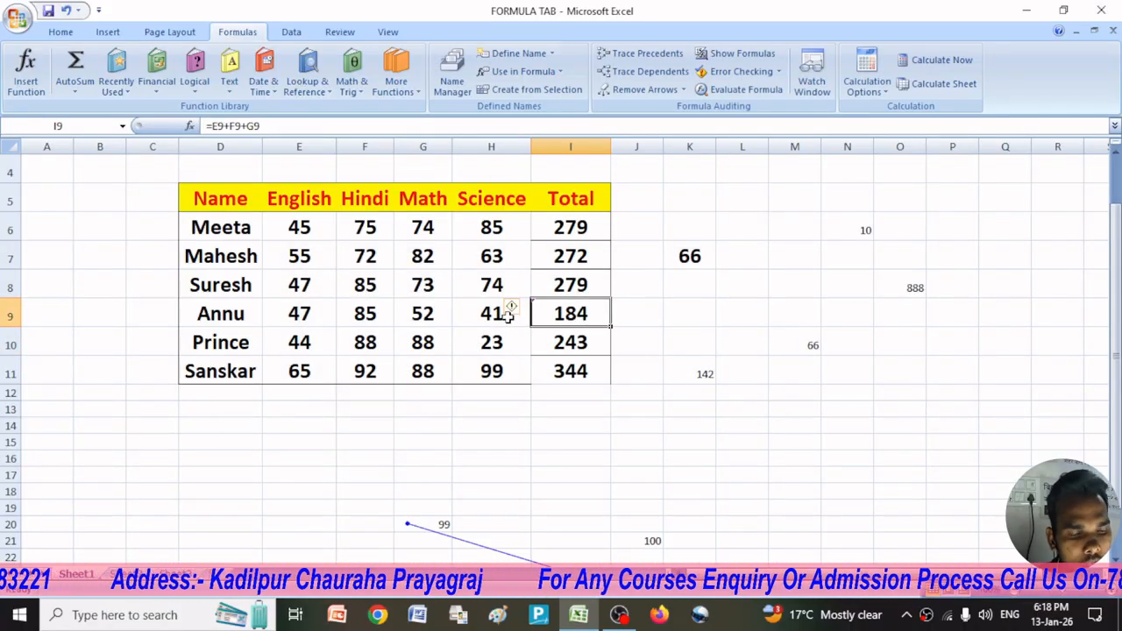
pyautogui.click(369, 313)
pyautogui.write('A')
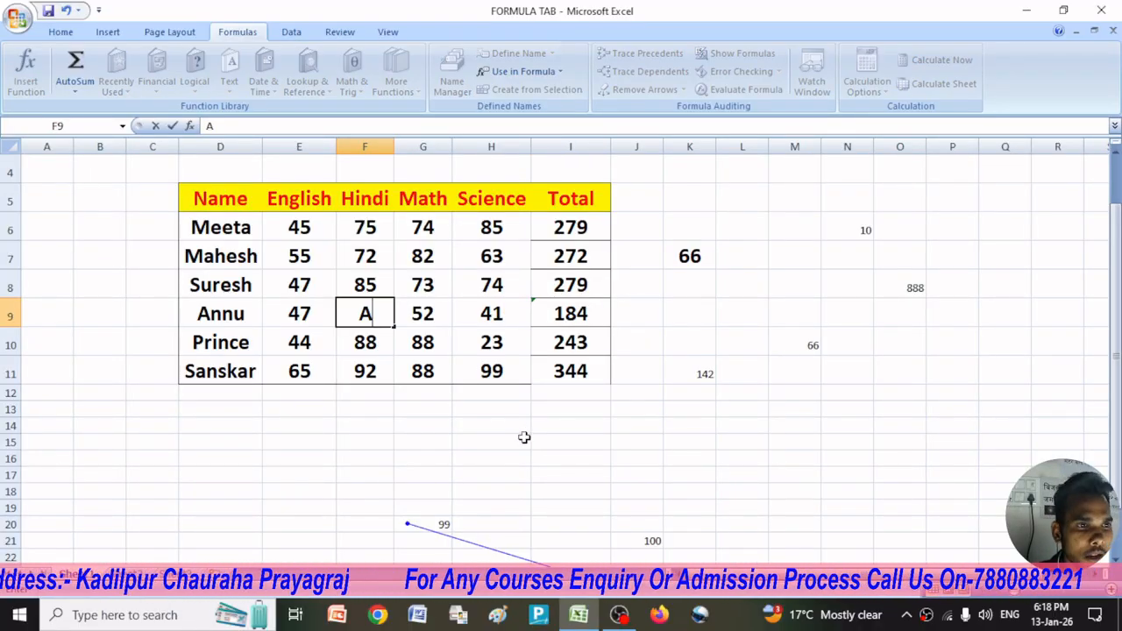
pyautogui.click(566, 442)
pyautogui.click(568, 314)
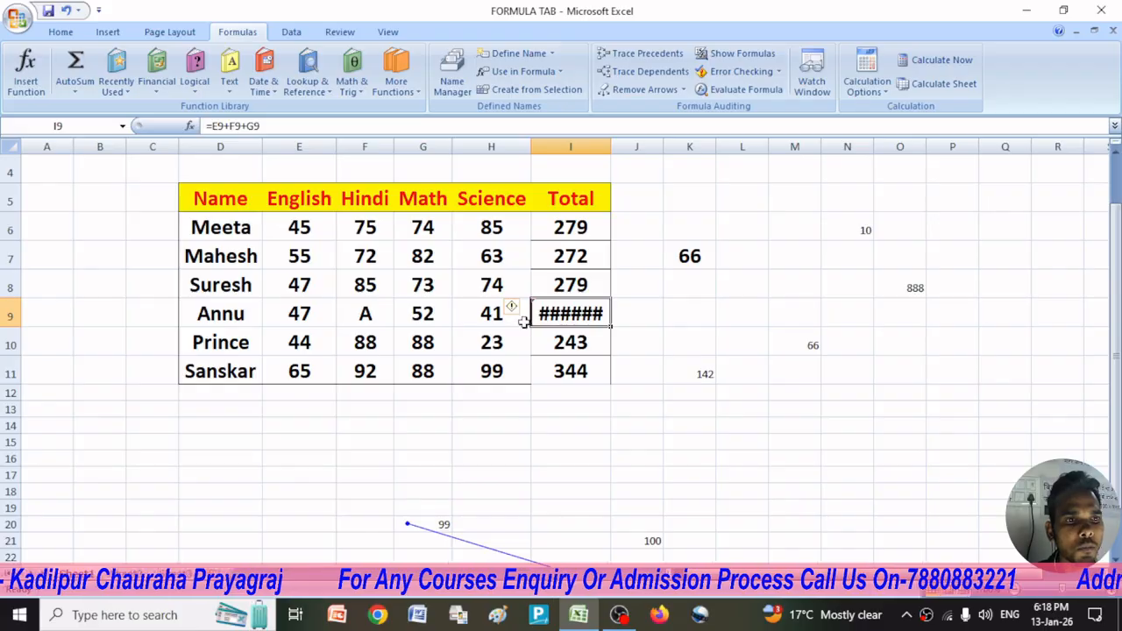
# Step: Review the marks in E9:H9, run Error Checking on the total in I9 and move its dialog clear of the table
pyautogui.scroll(1, 359, 309)
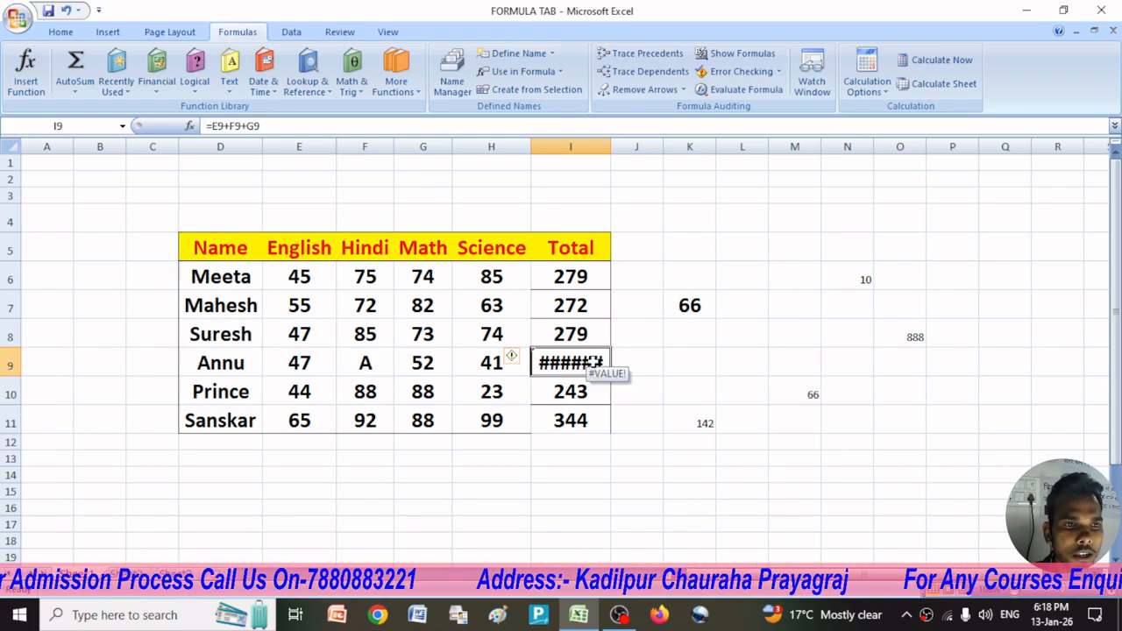
pyautogui.moveTo(289, 363); pyautogui.dragTo(477, 360)
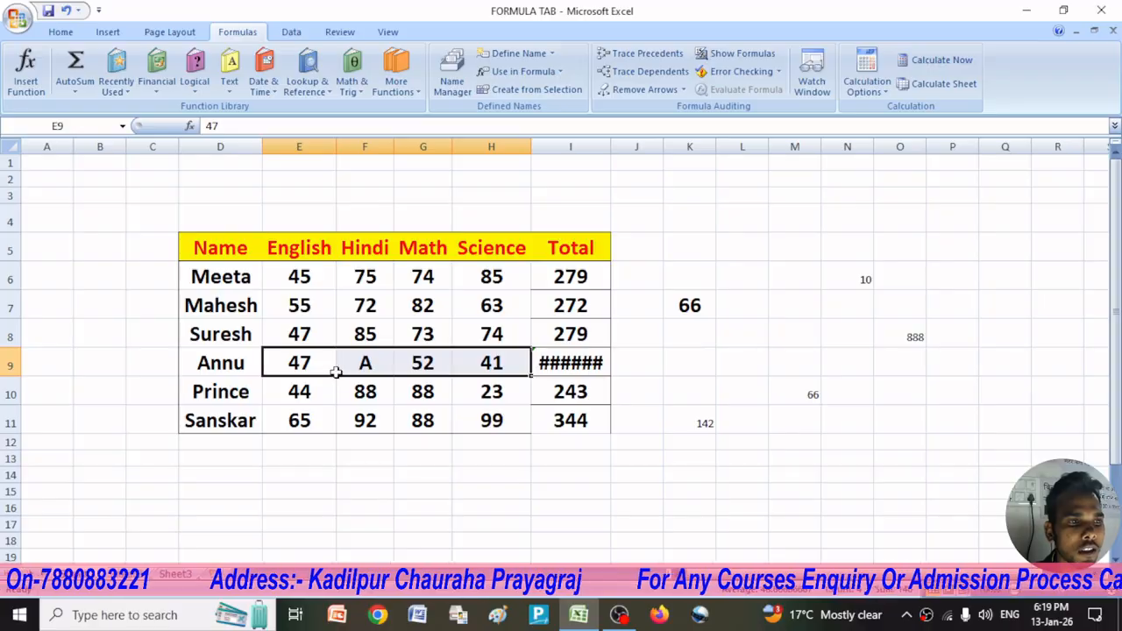
pyautogui.click(363, 419)
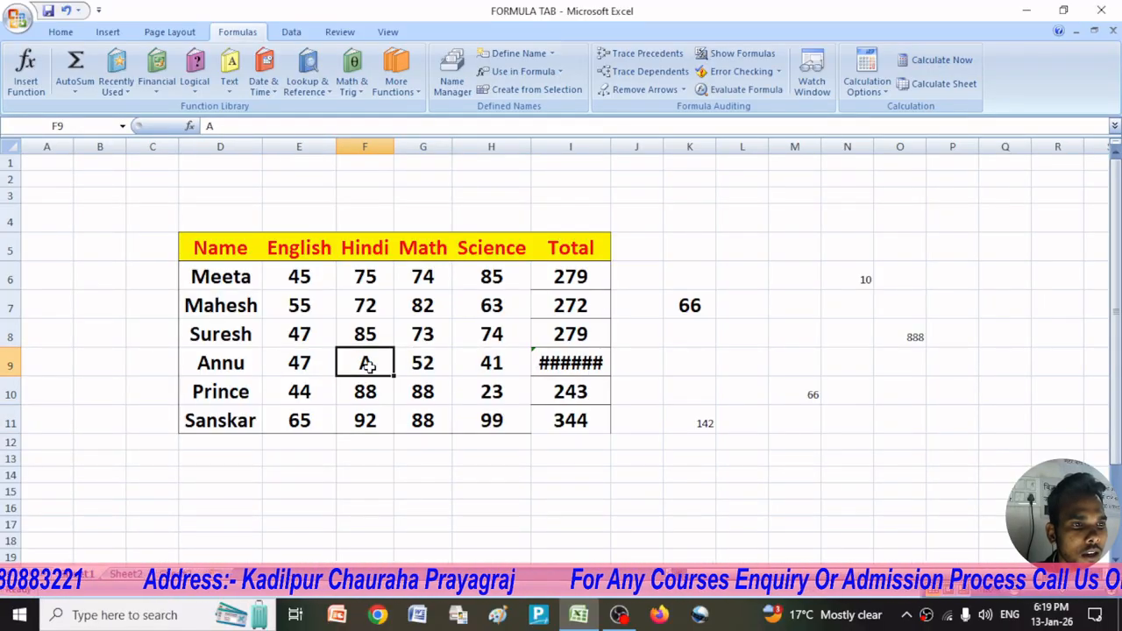
pyautogui.click(551, 367)
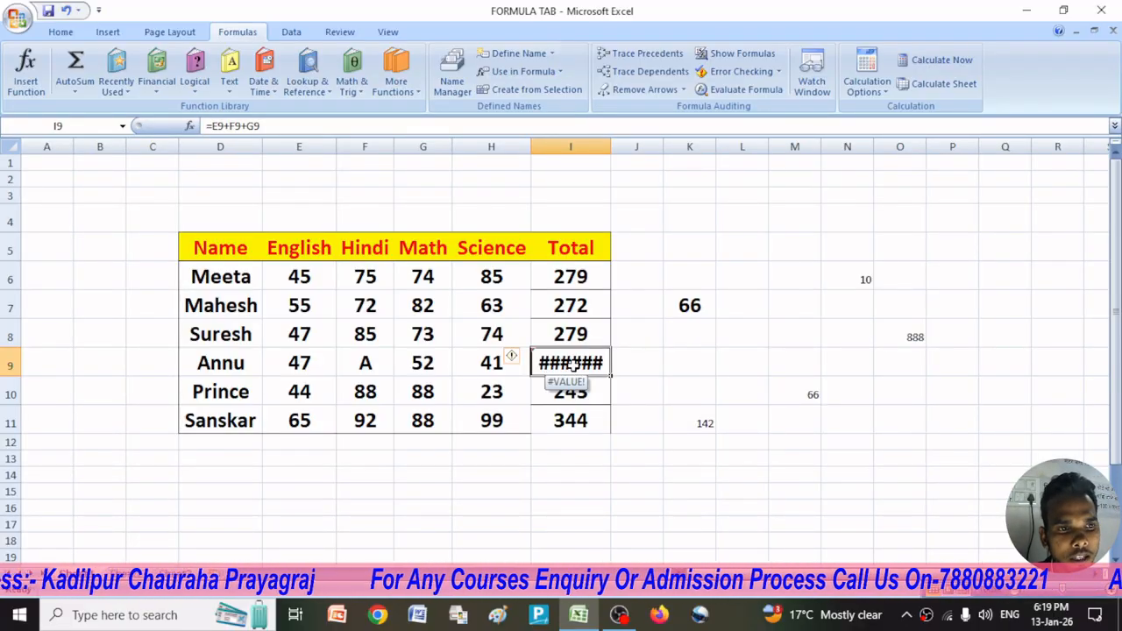
pyautogui.click(737, 71)
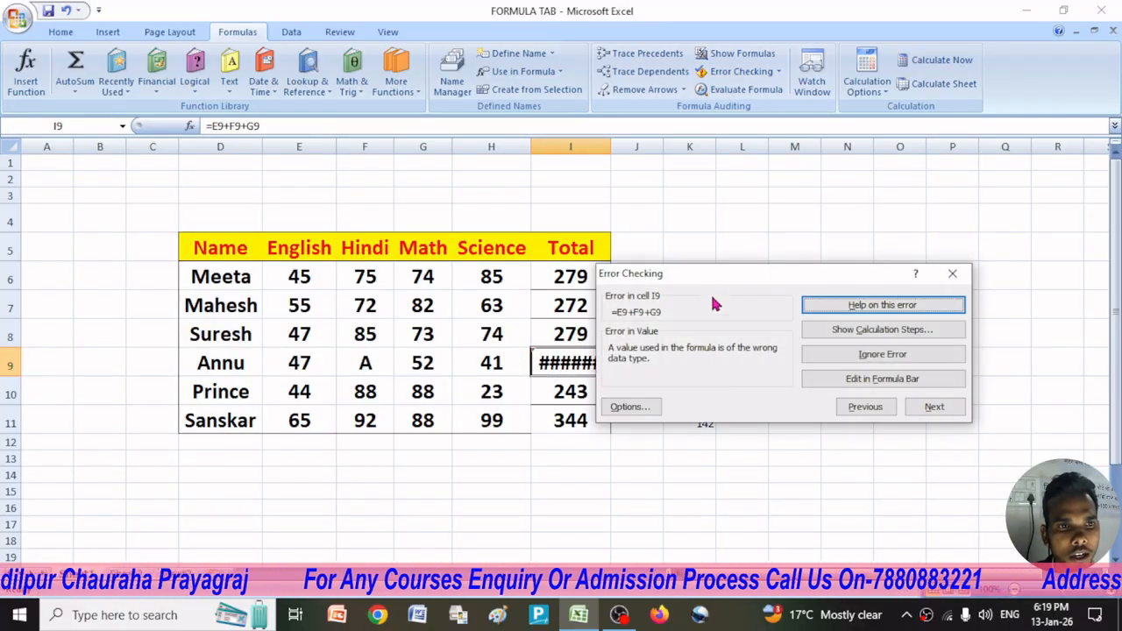
pyautogui.moveTo(726, 281); pyautogui.dragTo(755, 206)
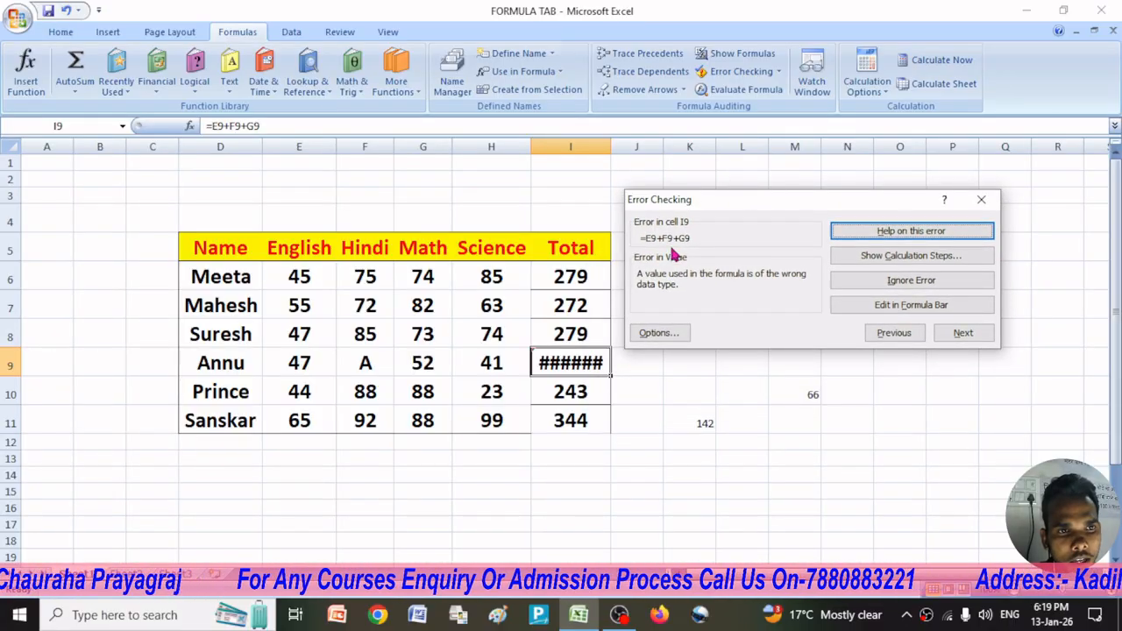
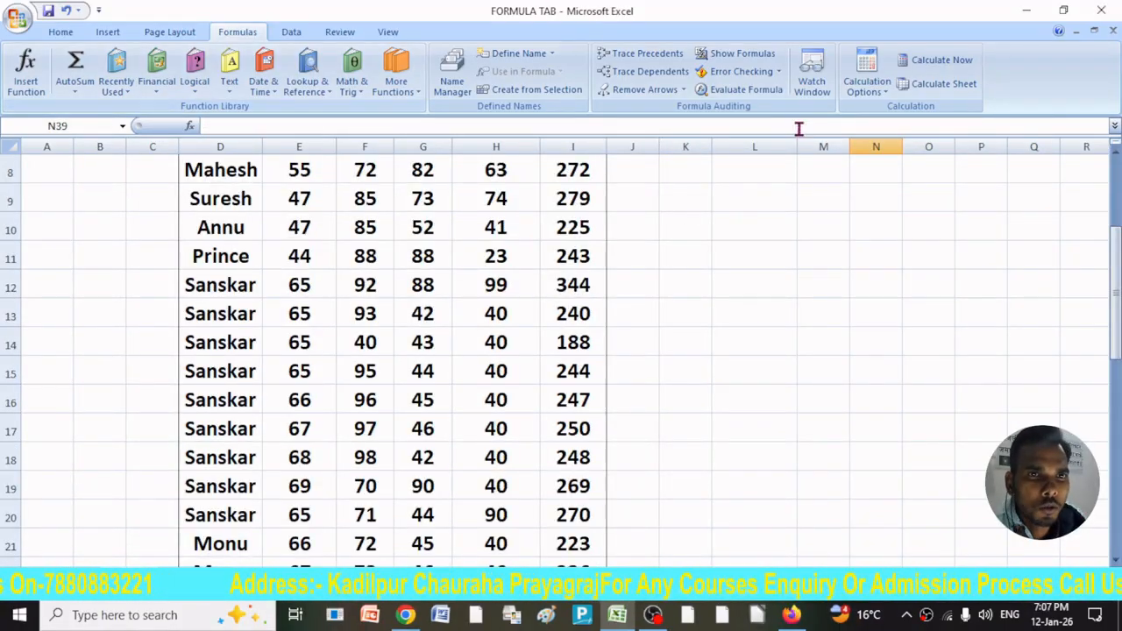
# Step: Look through the marks table from its header row to the end and inspect the Grand total formula in I41
pyautogui.scroll(2, 826, 216)
pyautogui.scroll(1, 826, 216)
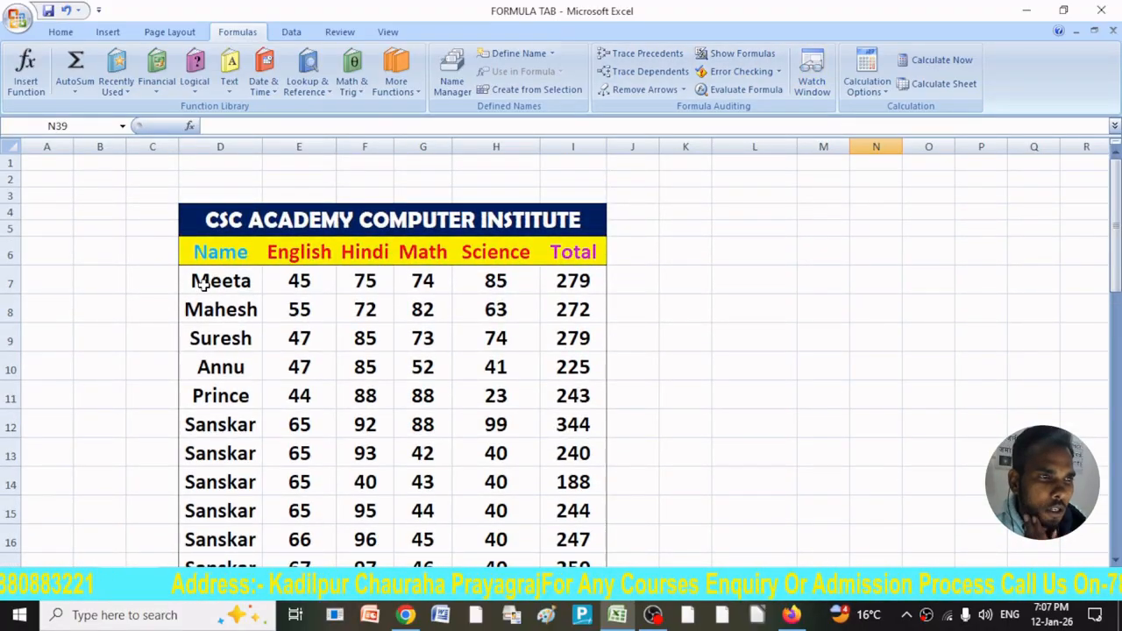
pyautogui.scroll(-2, 498, 303)
pyautogui.scroll(2, 526, 280)
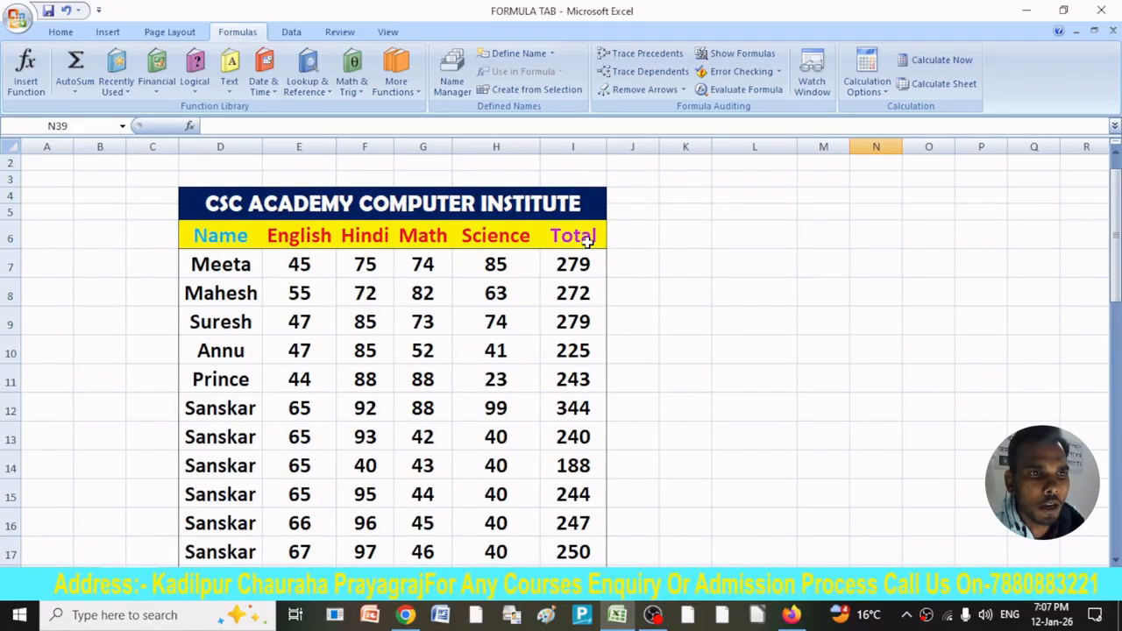
pyautogui.scroll(-2, 590, 289)
pyautogui.scroll(-8, 588, 298)
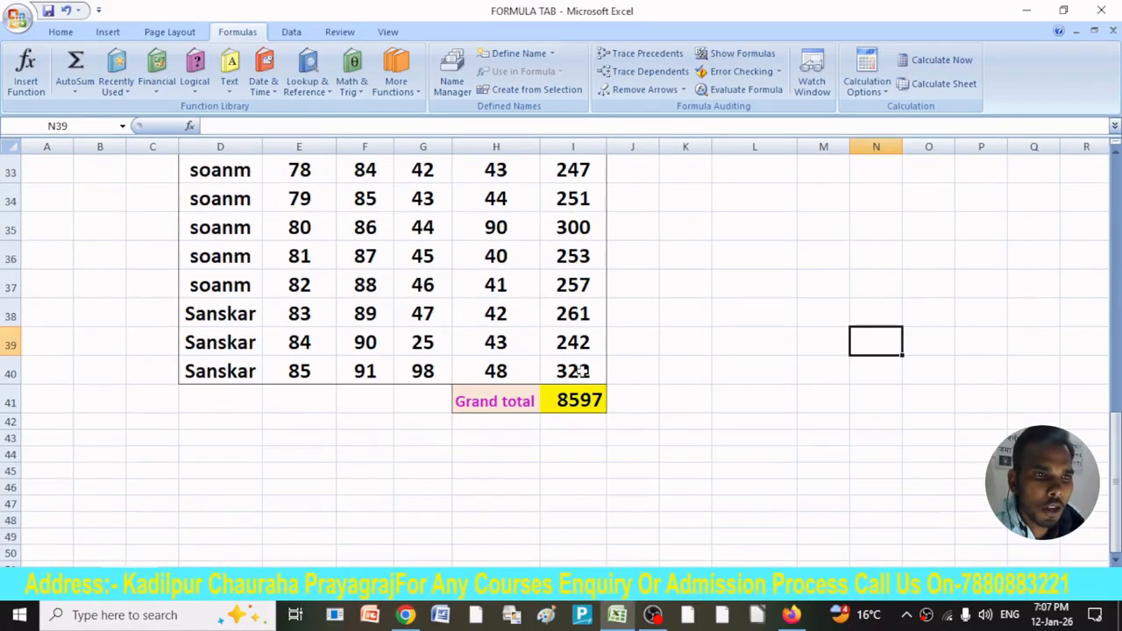
pyautogui.click(581, 401)
# Step: Set the Hindi mark in F19 to 80 and check the Grand total
pyautogui.scroll(5, 575, 442)
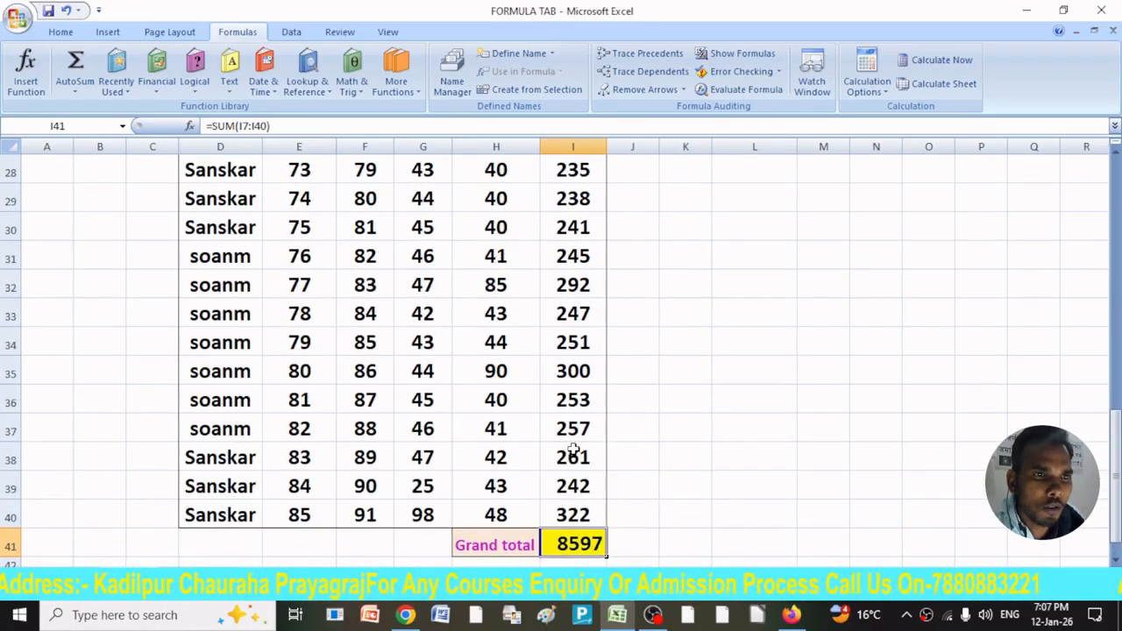
pyautogui.scroll(1, 573, 450)
pyautogui.click(367, 286)
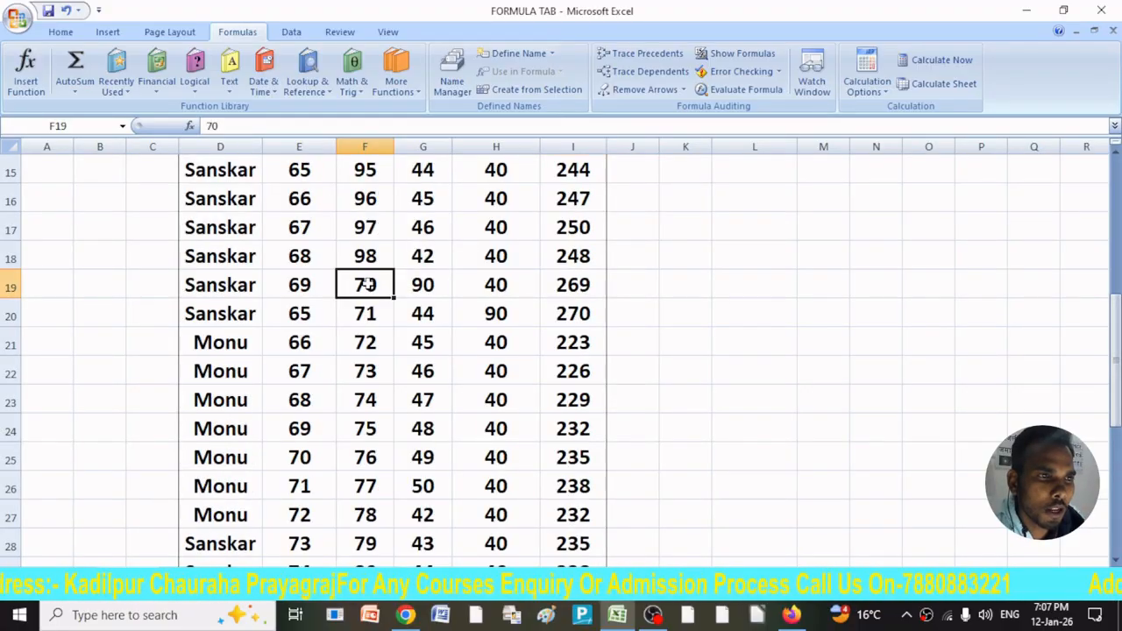
pyautogui.write('80')
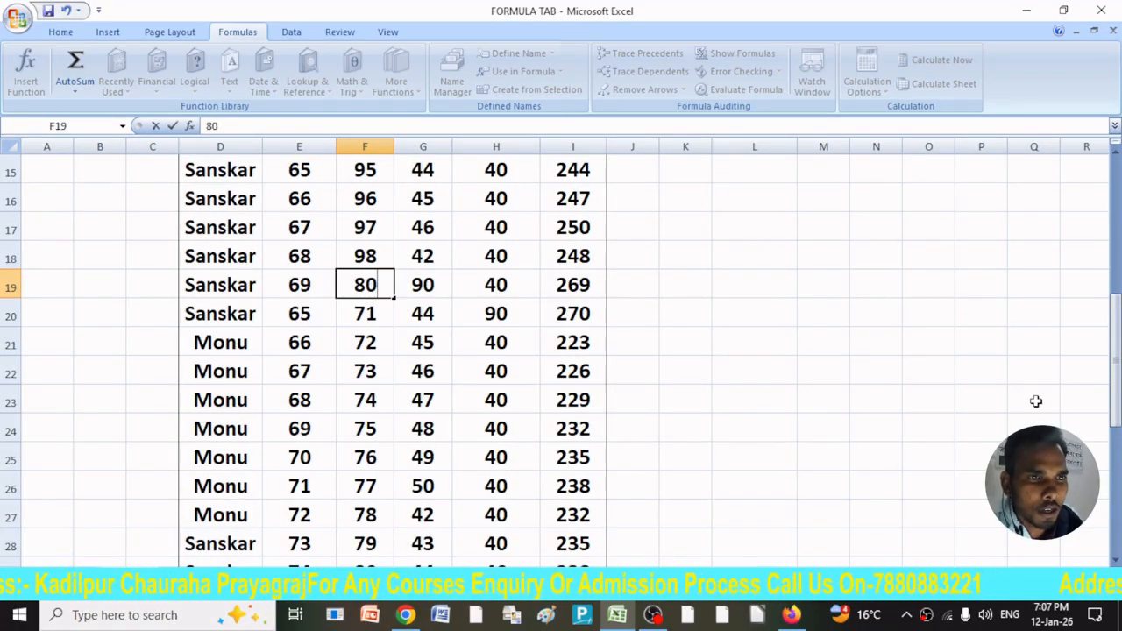
pyautogui.click(692, 343)
pyautogui.scroll(-7, 574, 364)
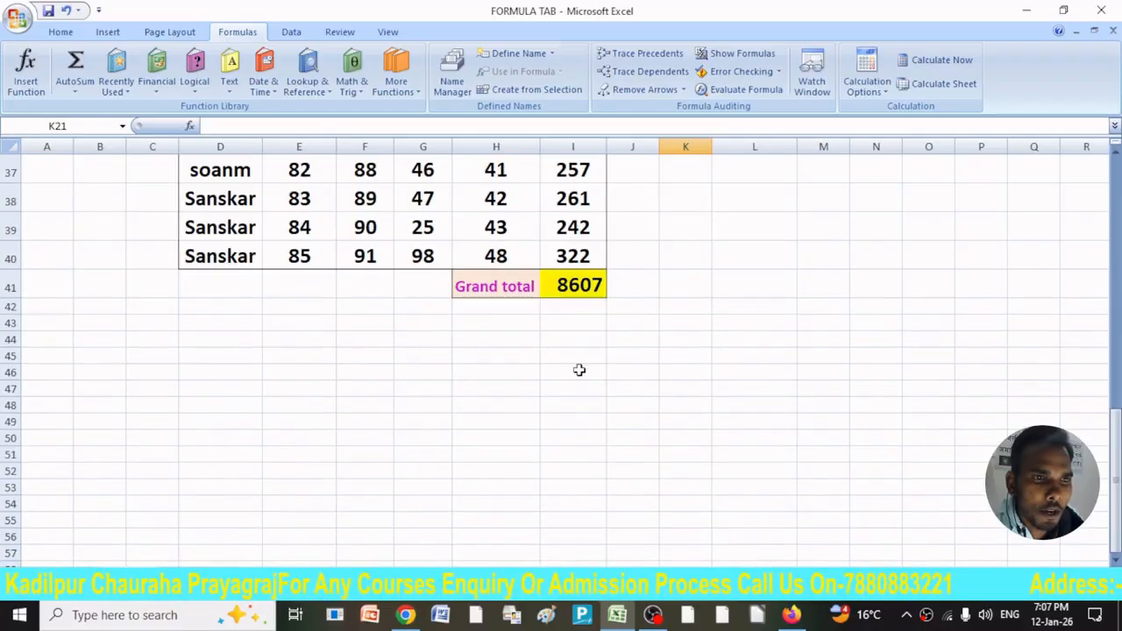
# Step: Set the English mark in E8 to 90 and check the Grand total again
pyautogui.scroll(7, 563, 297)
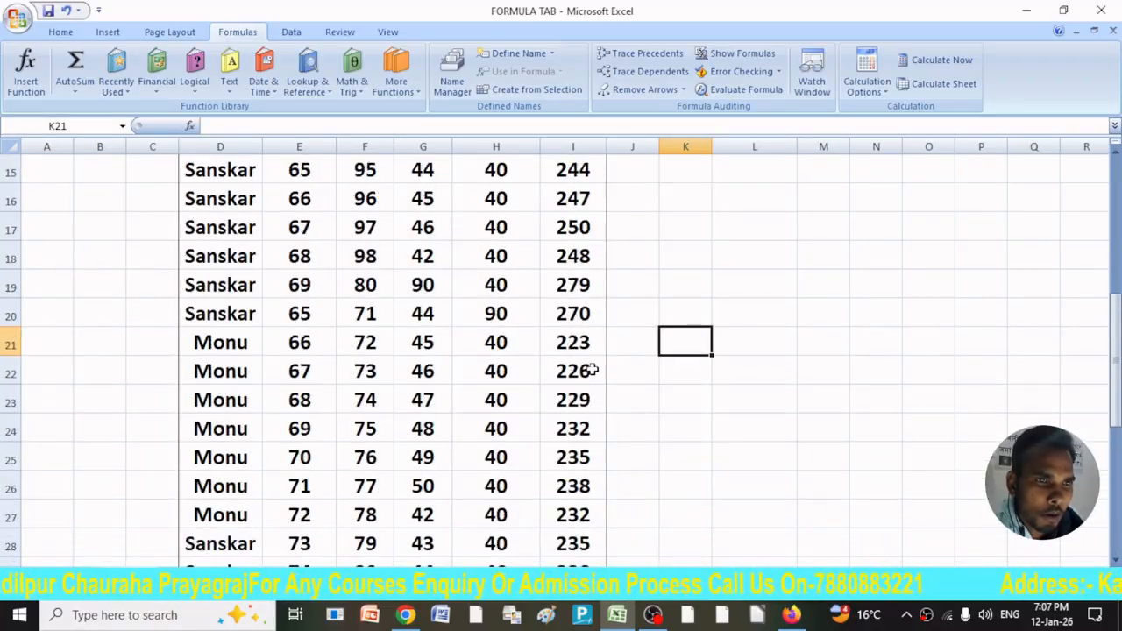
pyautogui.scroll(-3, 590, 411)
pyautogui.scroll(4, 333, 233)
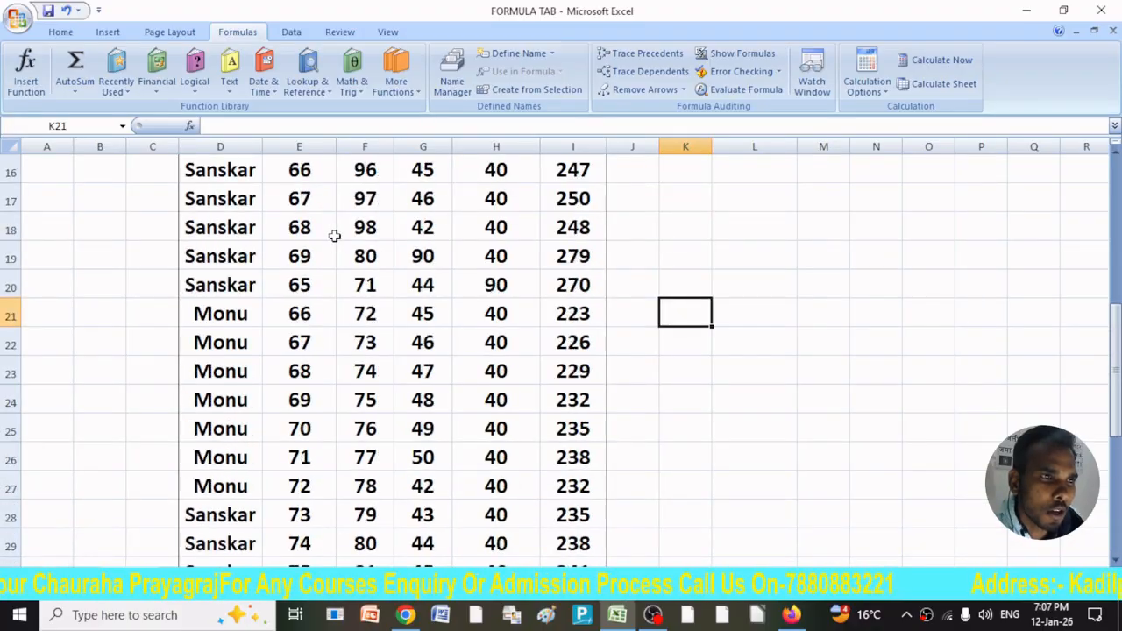
pyautogui.scroll(2, 334, 235)
pyautogui.click(316, 247)
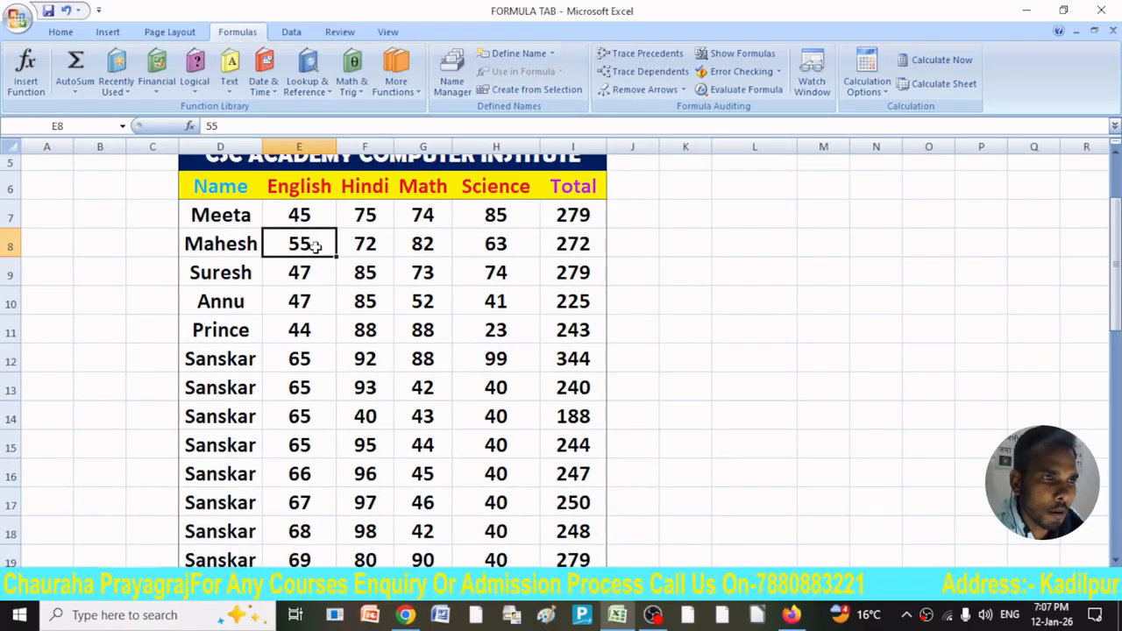
pyautogui.write('90')
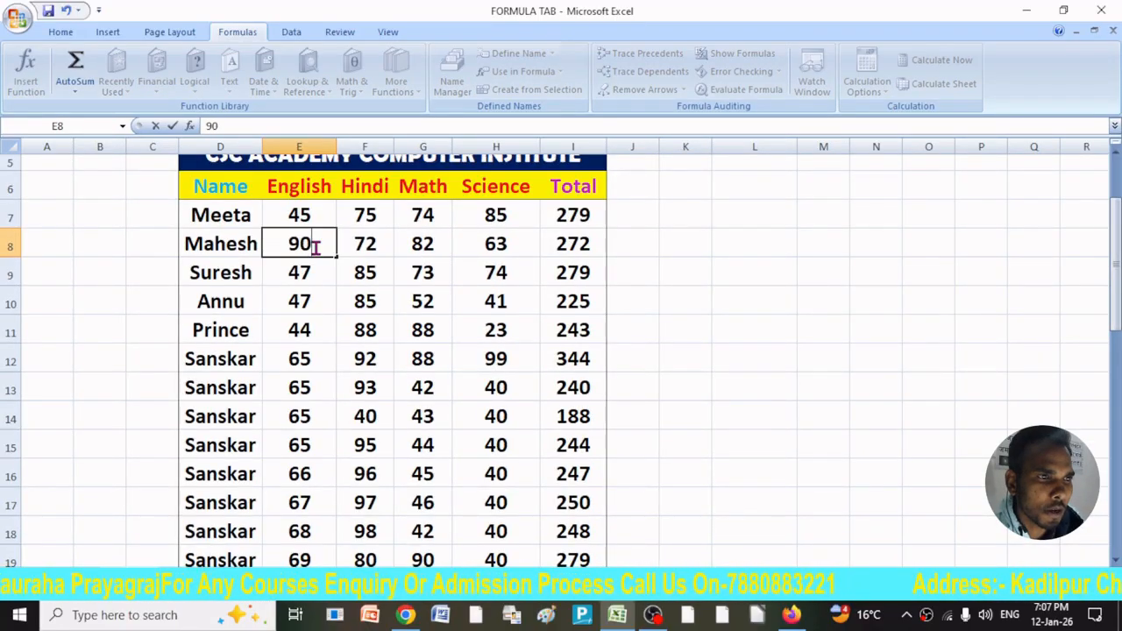
pyautogui.click(647, 277)
pyautogui.scroll(-1, 518, 279)
pyautogui.scroll(-7, 518, 278)
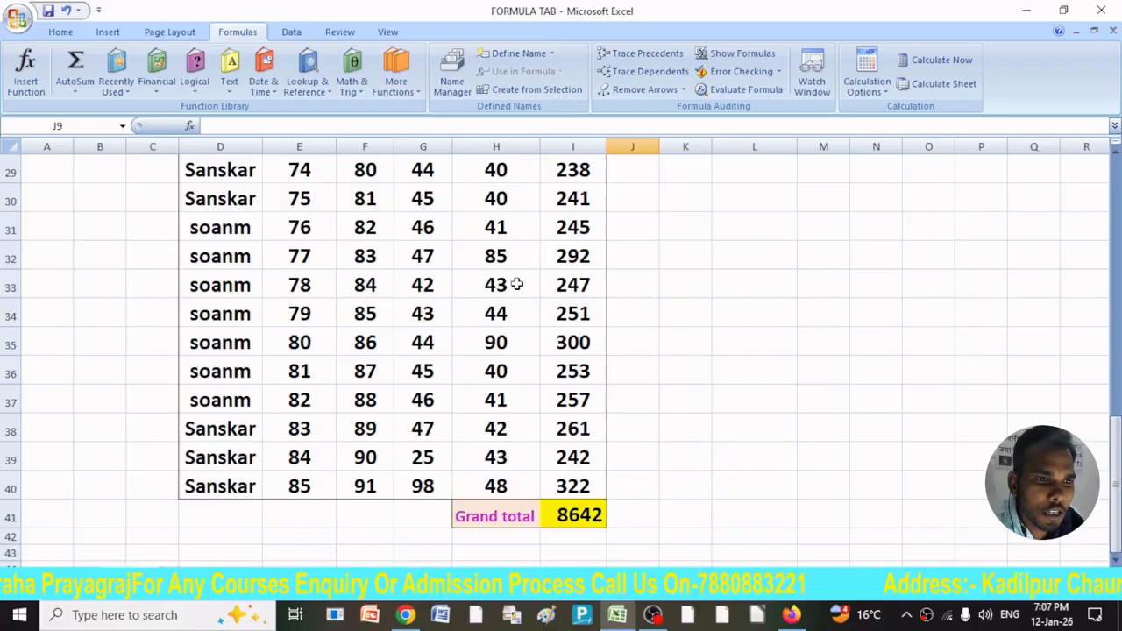
pyautogui.scroll(9, 533, 407)
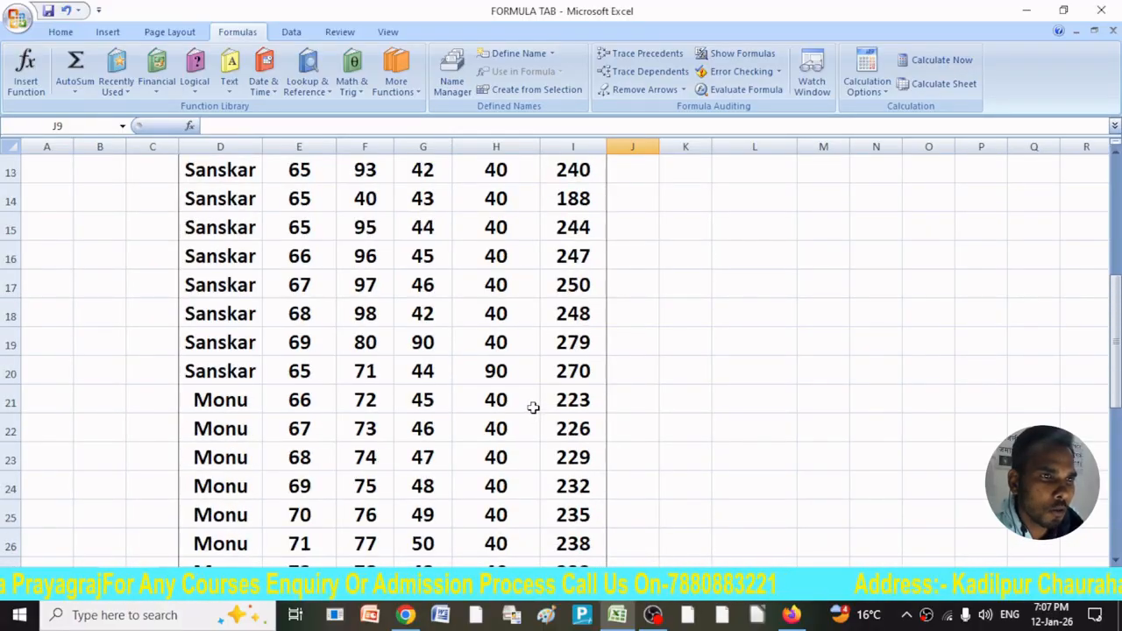
pyautogui.scroll(-12, 465, 377)
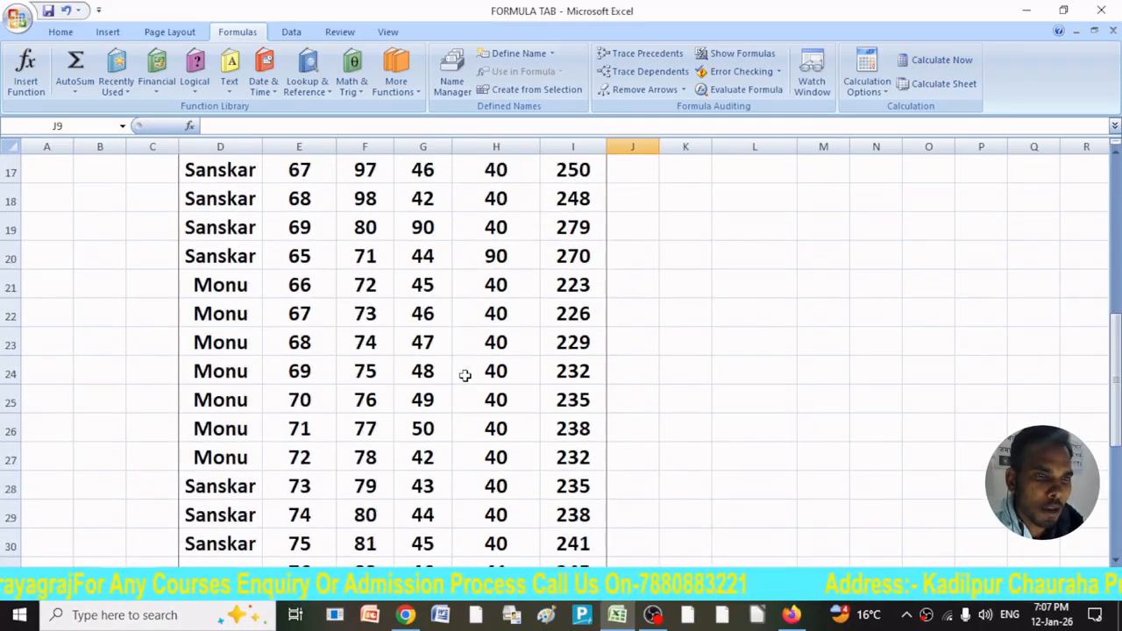
pyautogui.scroll(4, 460, 379)
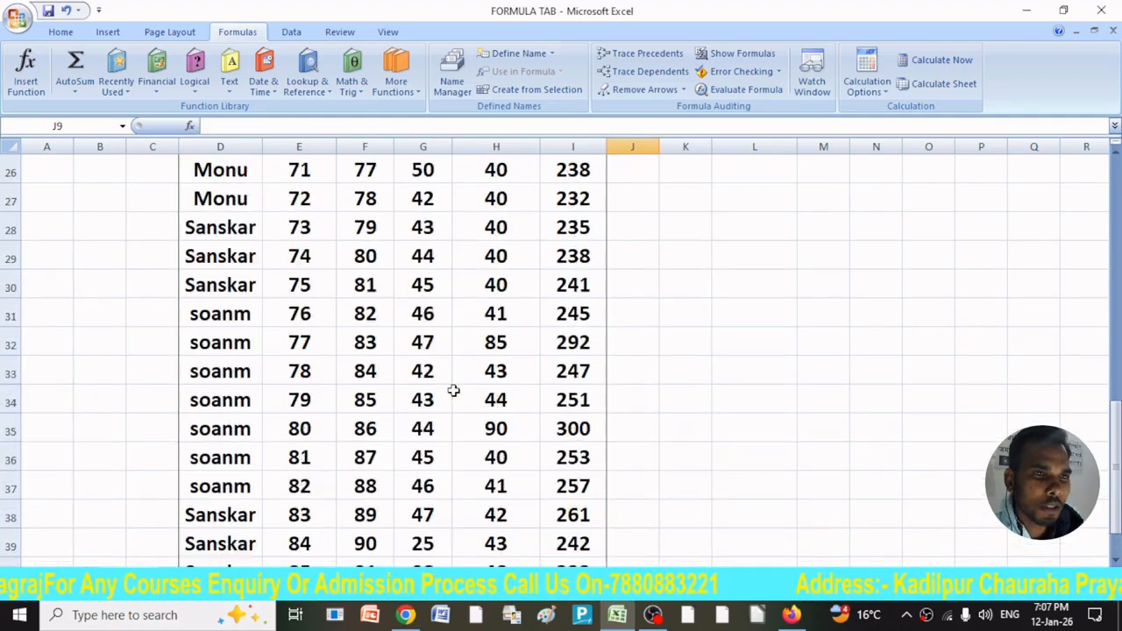
pyautogui.scroll(-2, 587, 532)
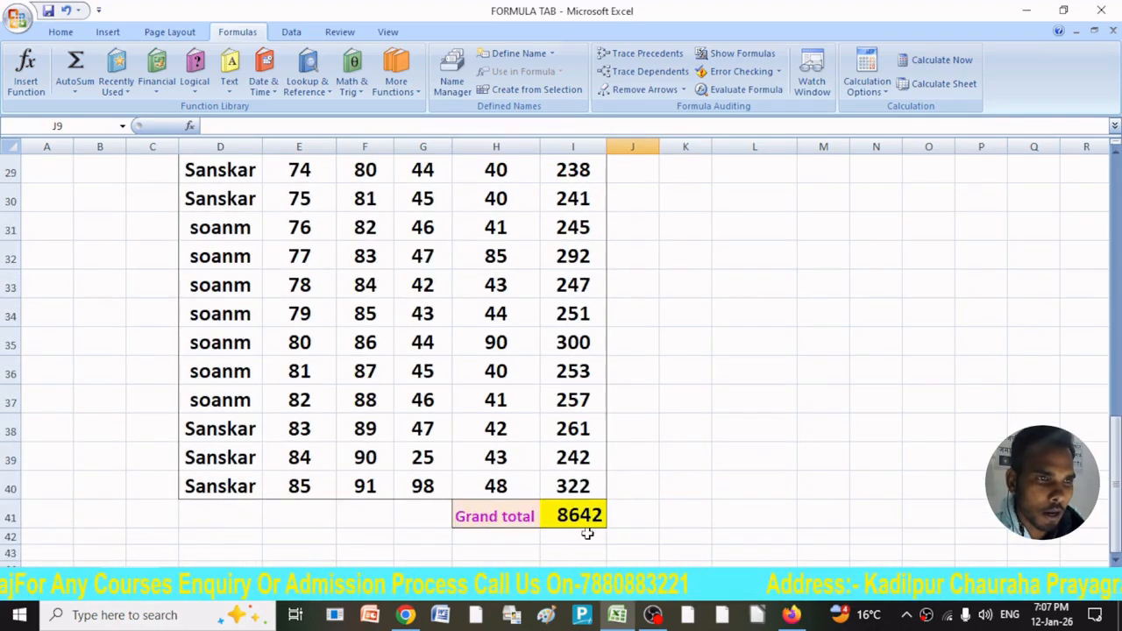
pyautogui.scroll(9, 528, 406)
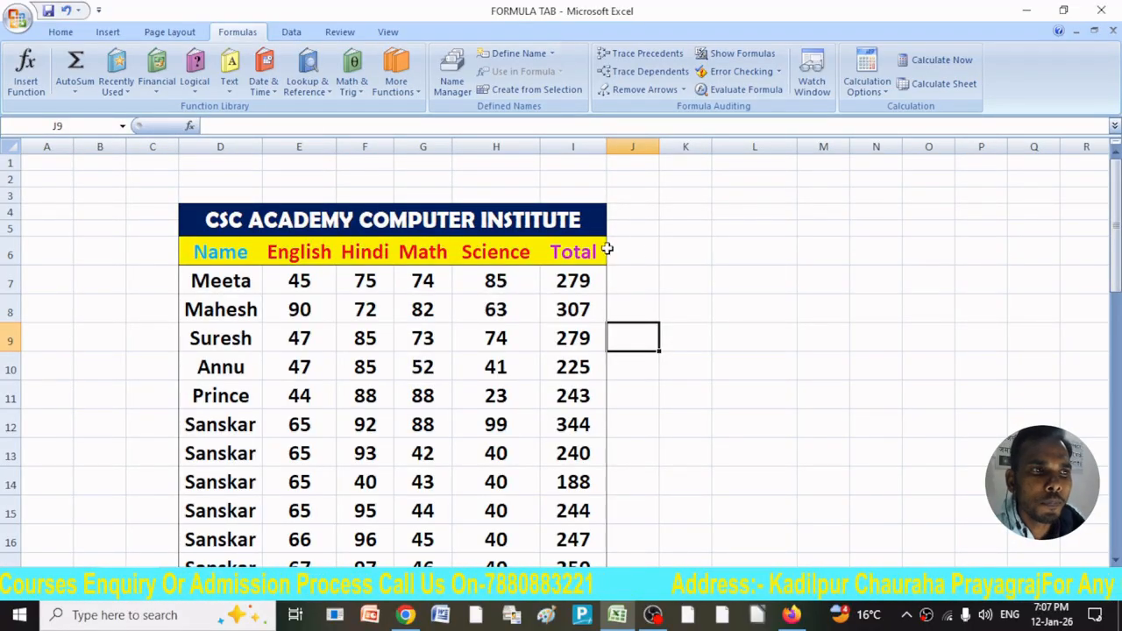
pyautogui.click(694, 216)
pyautogui.moveTo(707, 219); pyautogui.dragTo(990, 258)
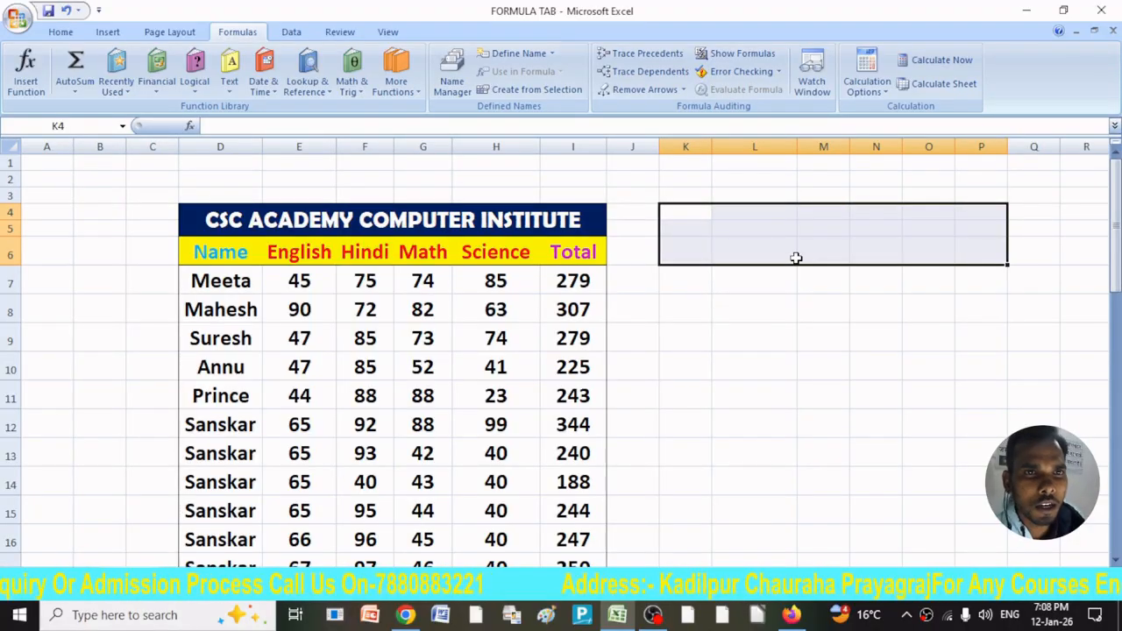
pyautogui.click(824, 365)
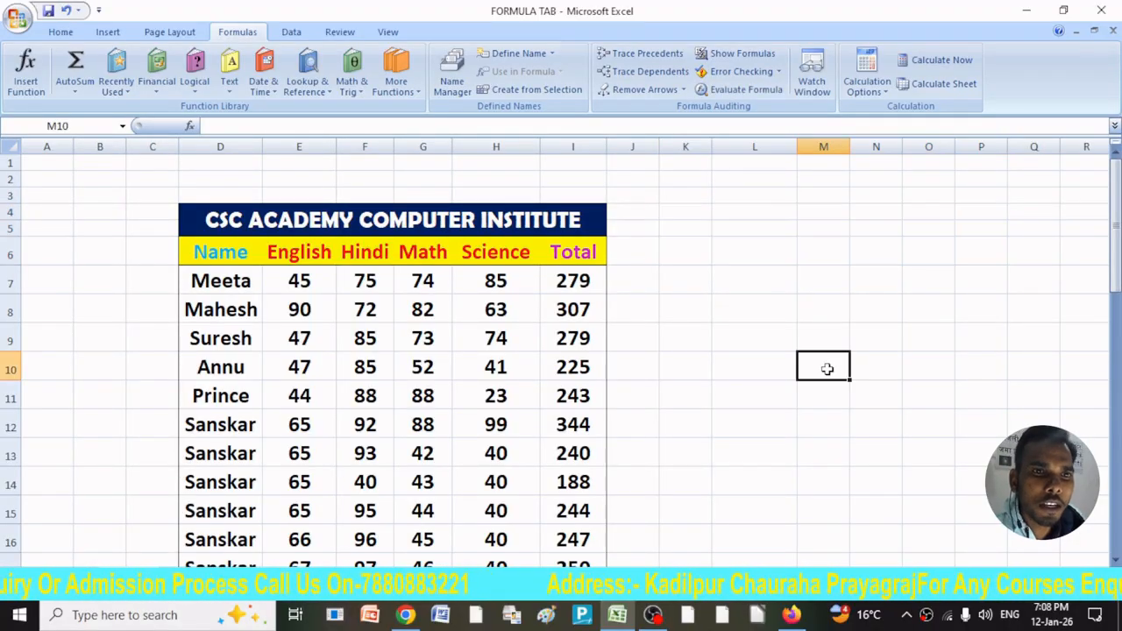
# Step: Delete the existing watch on I41 from the Watch Window and close the window
pyautogui.click(821, 93)
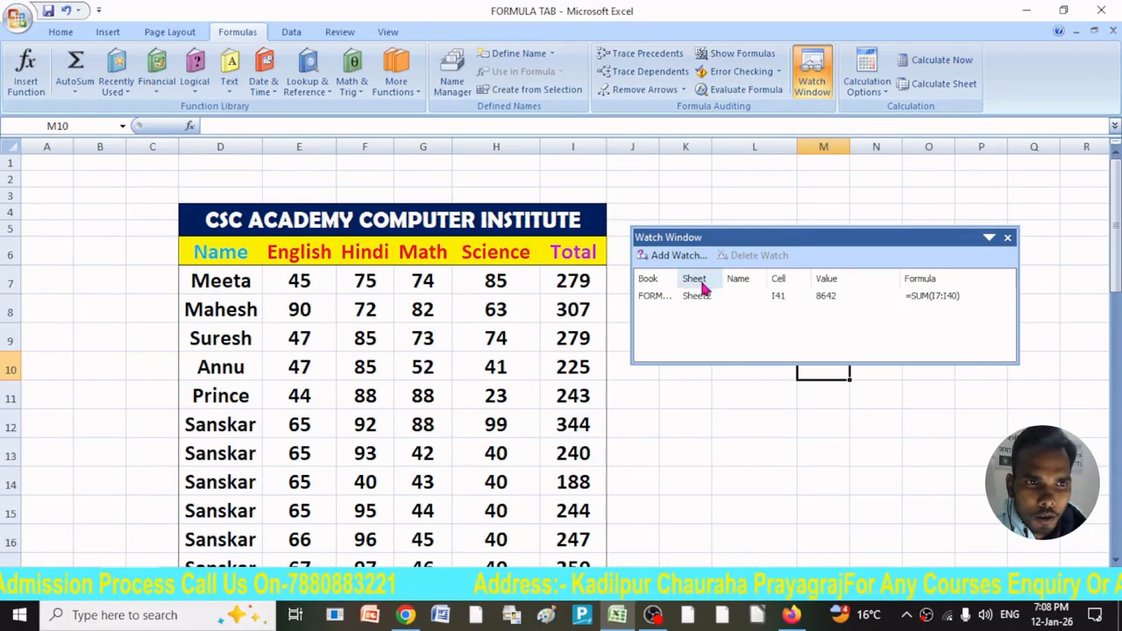
pyautogui.click(679, 297)
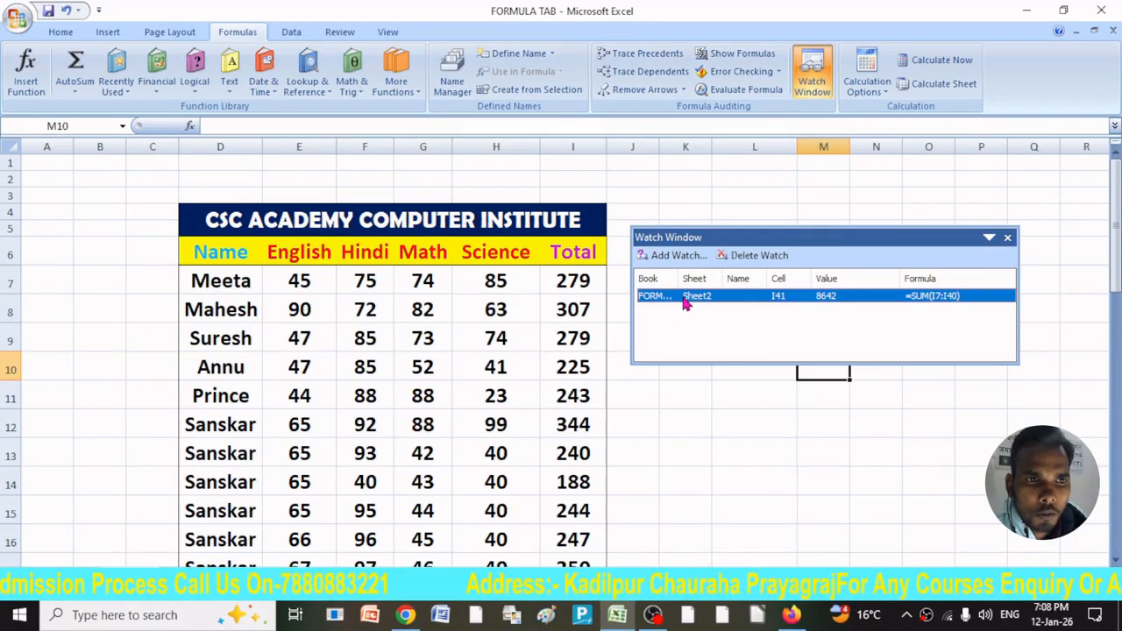
pyautogui.click(756, 256)
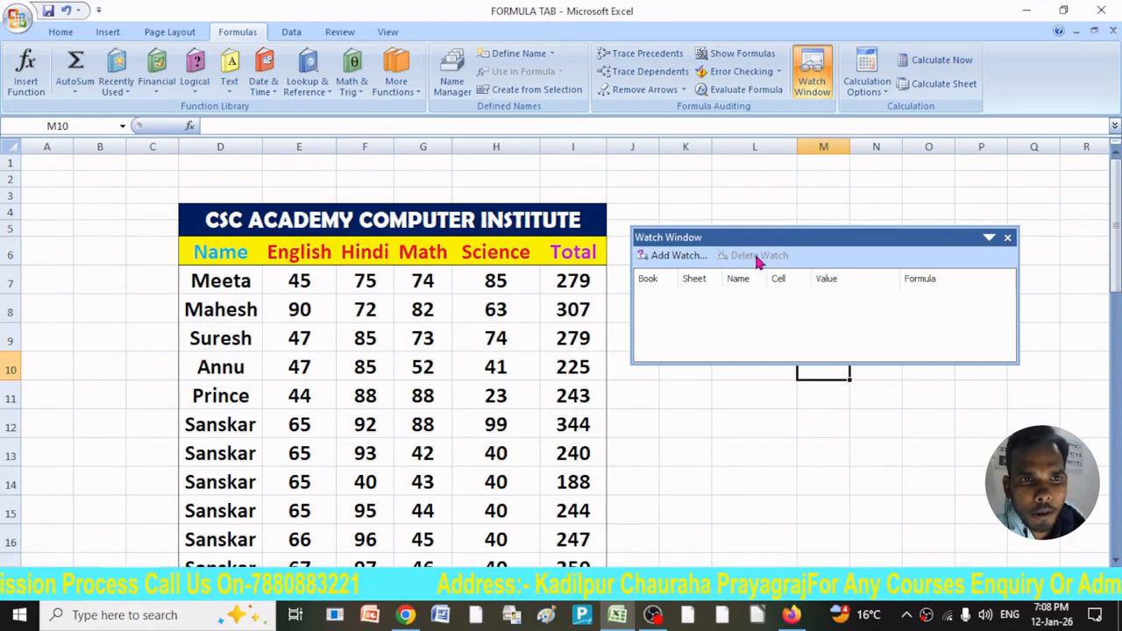
pyautogui.click(1007, 237)
# Step: Reopen the Watch Window and add a watch on the Grand total cell I41 of Sheet2
pyautogui.click(811, 79)
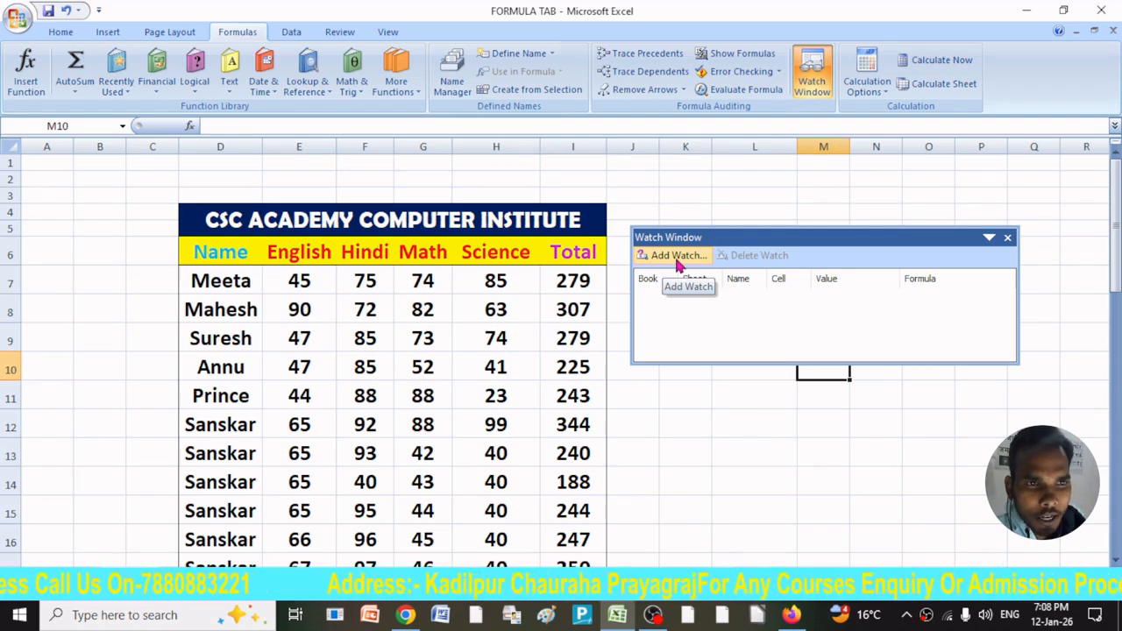
pyautogui.click(677, 256)
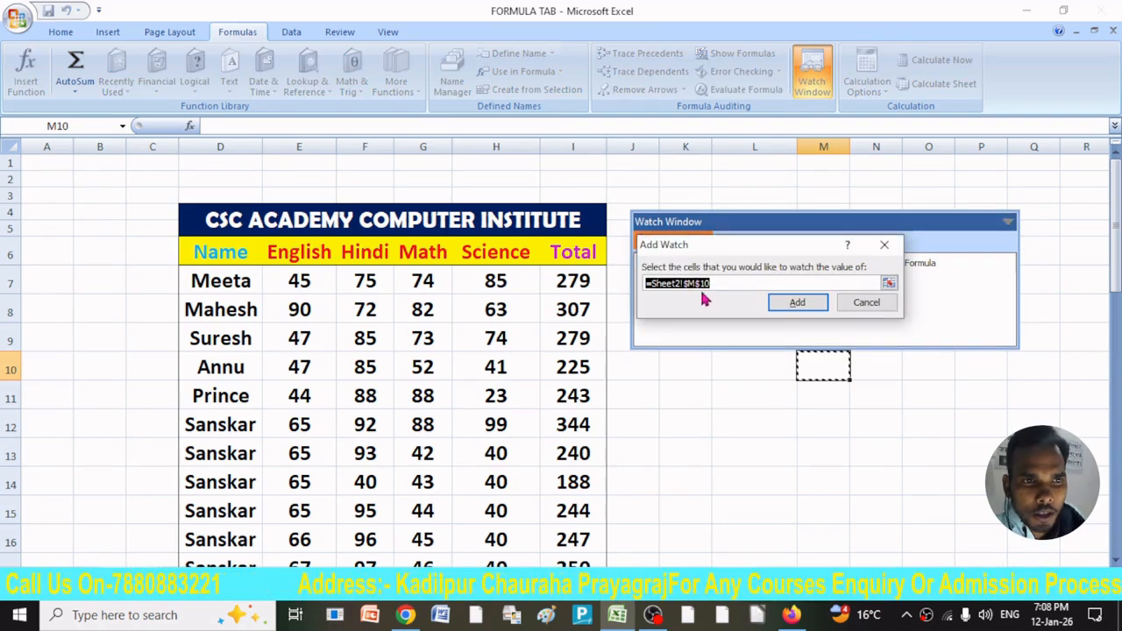
pyautogui.moveTo(741, 225); pyautogui.dragTo(803, 352)
pyautogui.scroll(-7, 489, 368)
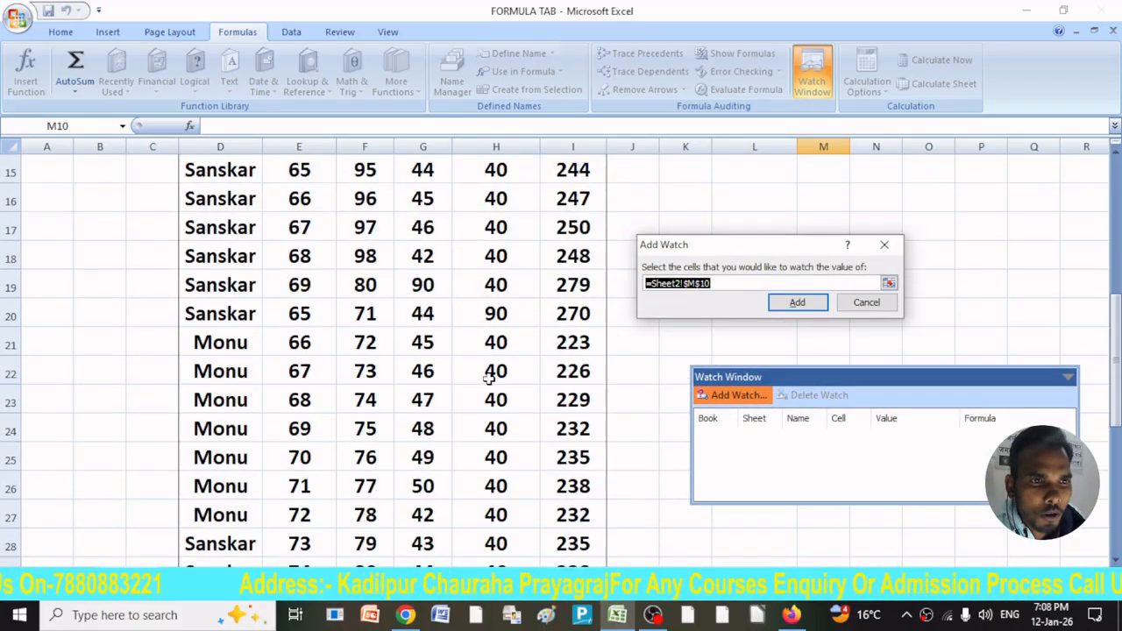
pyautogui.scroll(-4, 489, 382)
pyautogui.click(570, 313)
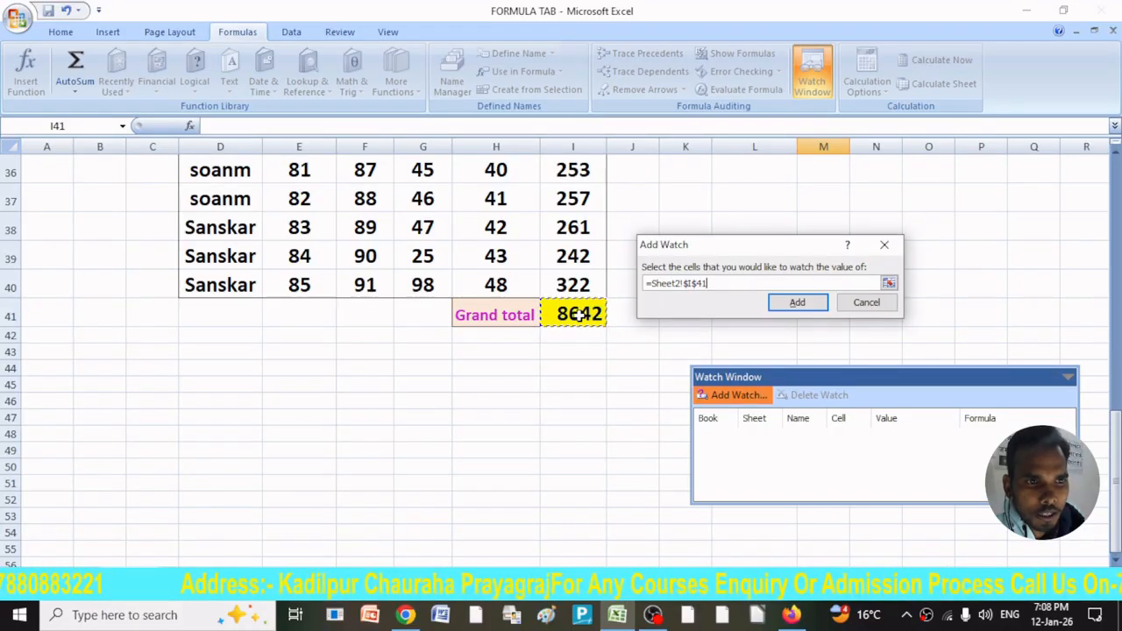
pyautogui.click(804, 307)
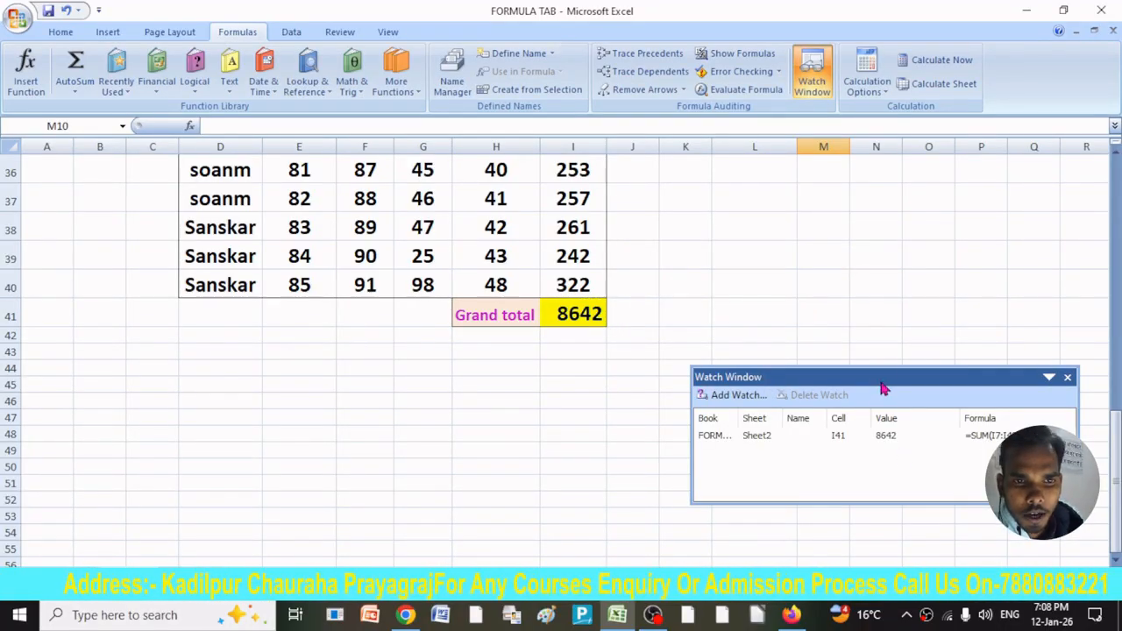
# Step: Place the Watch Window beside the table's first rows and set the English mark in E10 to 90
pyautogui.moveTo(881, 388); pyautogui.dragTo(829, 227)
pyautogui.scroll(6, 812, 412)
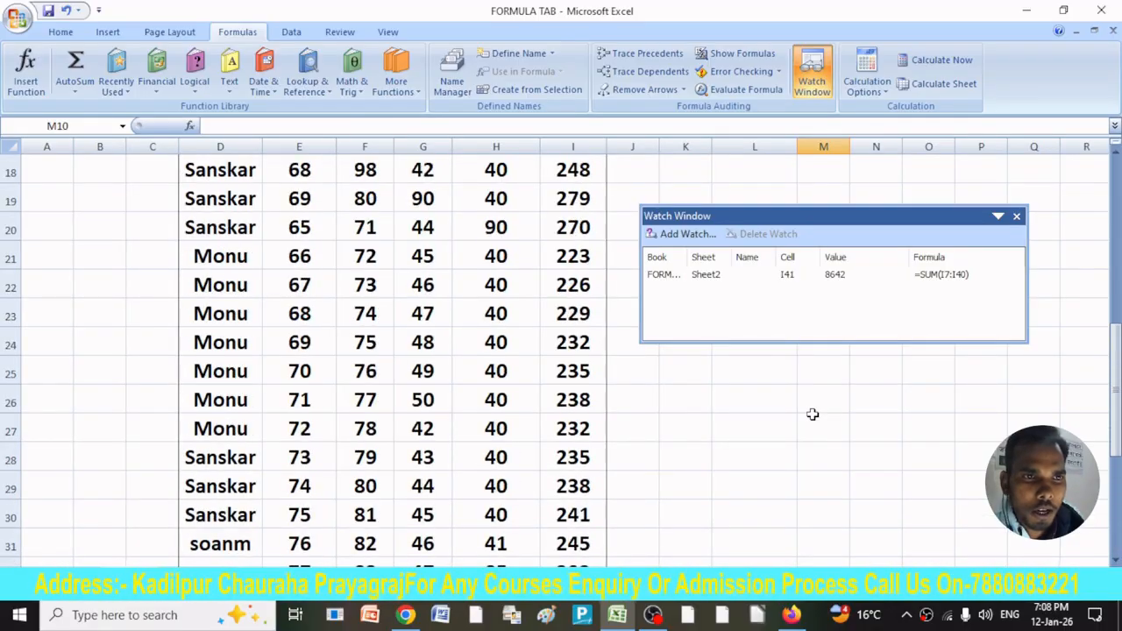
pyautogui.scroll(4, 813, 414)
pyautogui.moveTo(855, 323); pyautogui.dragTo(841, 184)
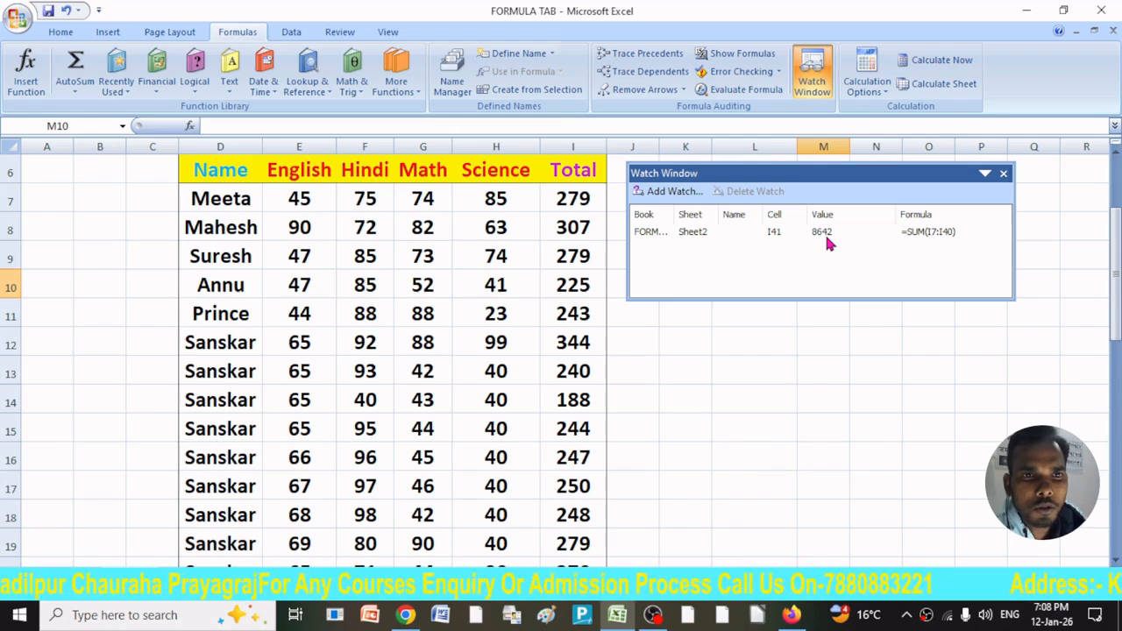
pyautogui.click(316, 291)
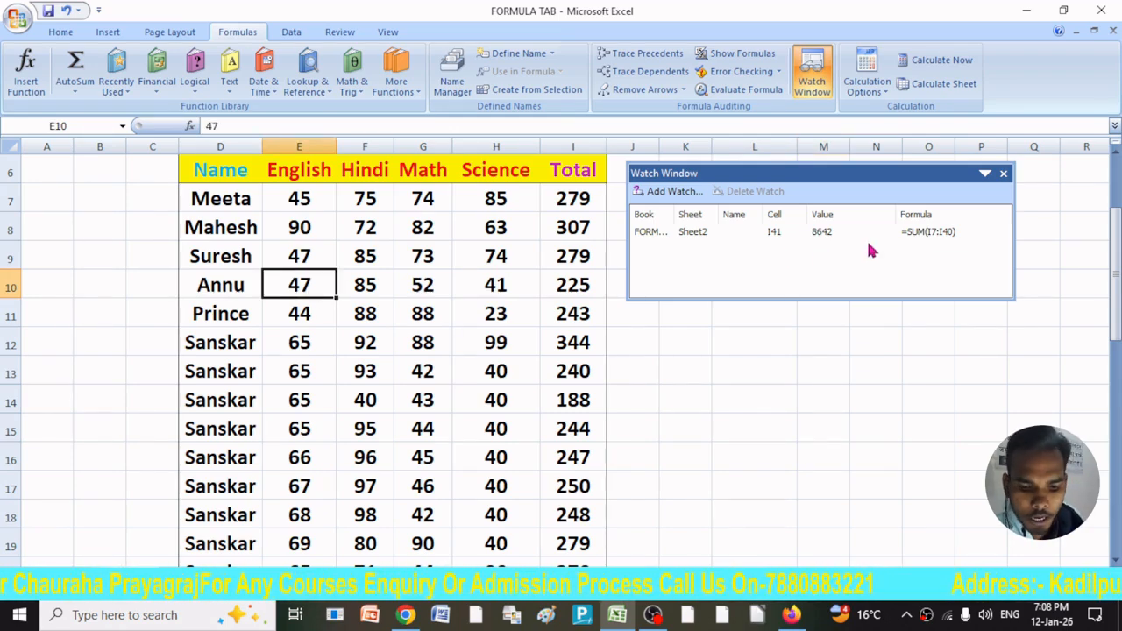
pyautogui.write('90')
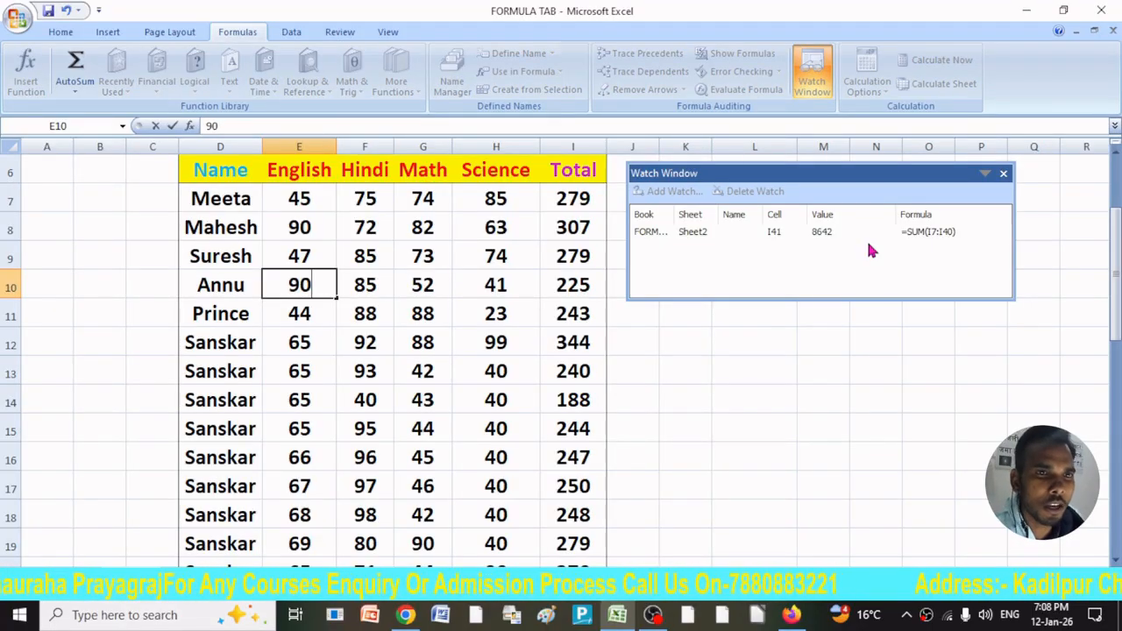
pyautogui.click(837, 364)
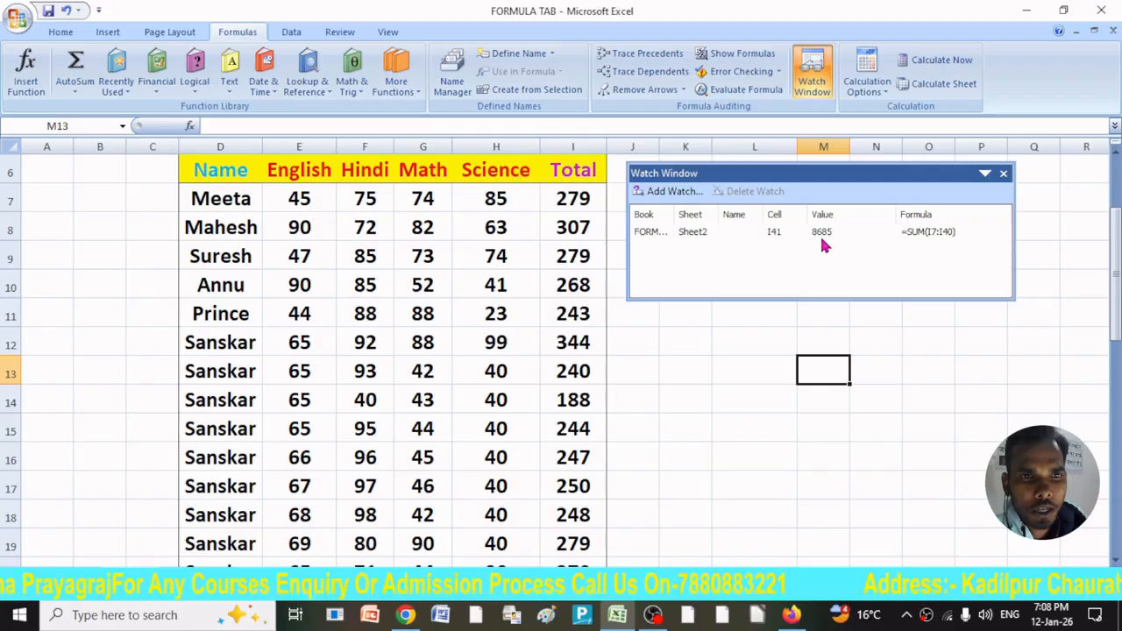
# Step: Set the Hindi mark in F8 to 88 and check the Grand total in the Watch Window
pyautogui.scroll(-2, 363, 468)
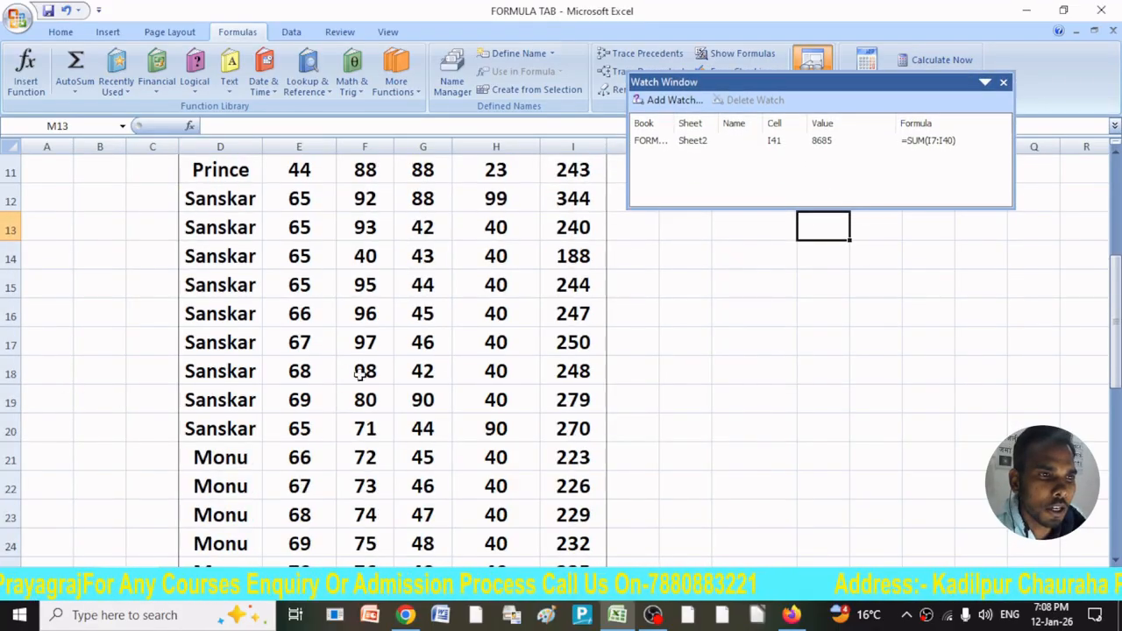
pyautogui.scroll(2, 394, 370)
pyautogui.scroll(-9, 472, 443)
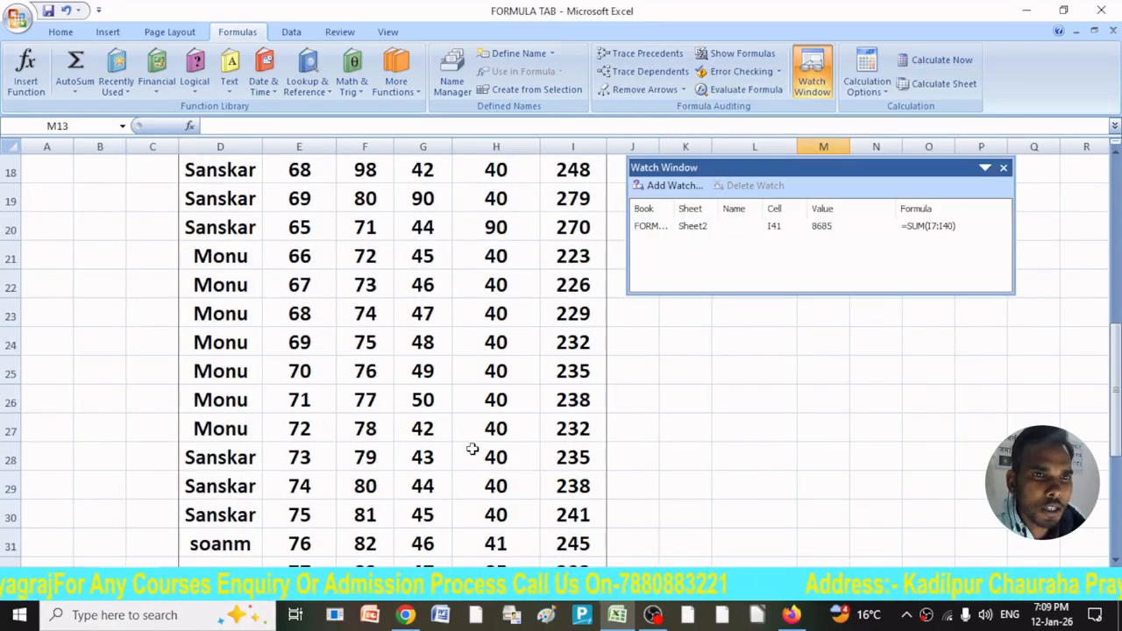
pyautogui.scroll(10, 359, 268)
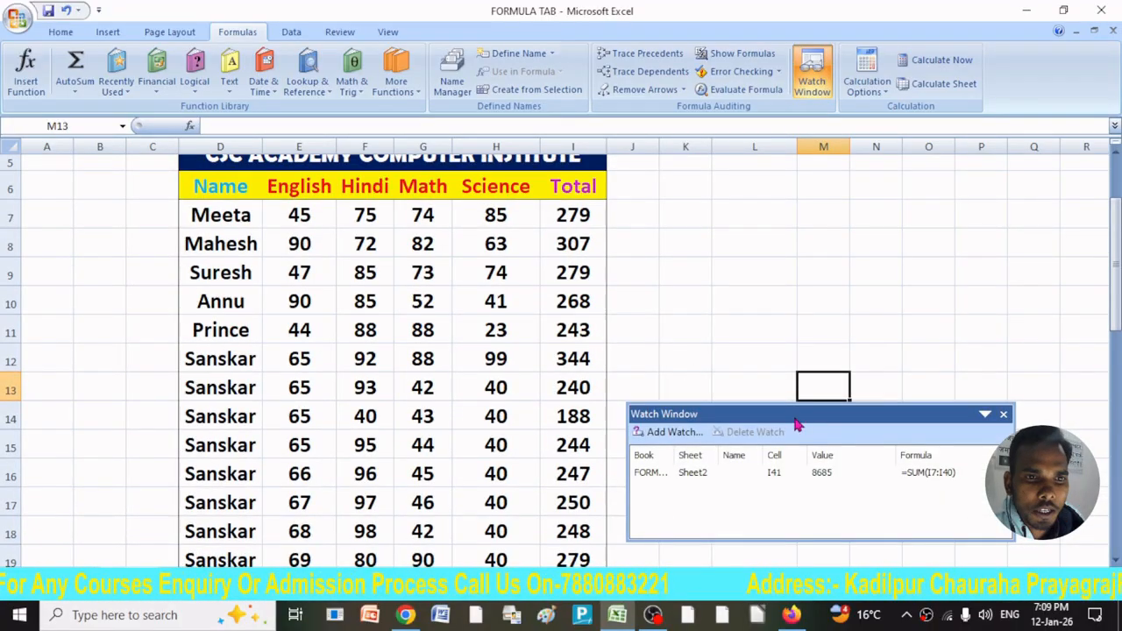
pyautogui.moveTo(794, 414); pyautogui.dragTo(793, 222)
pyautogui.click(374, 251)
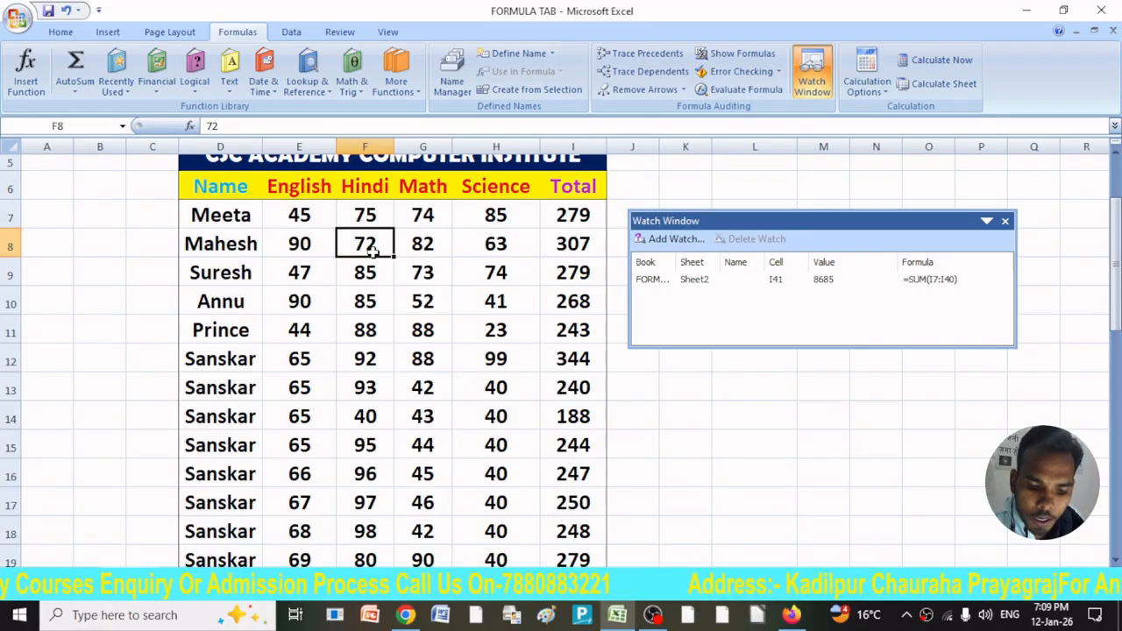
pyautogui.write('88')
pyautogui.click(652, 412)
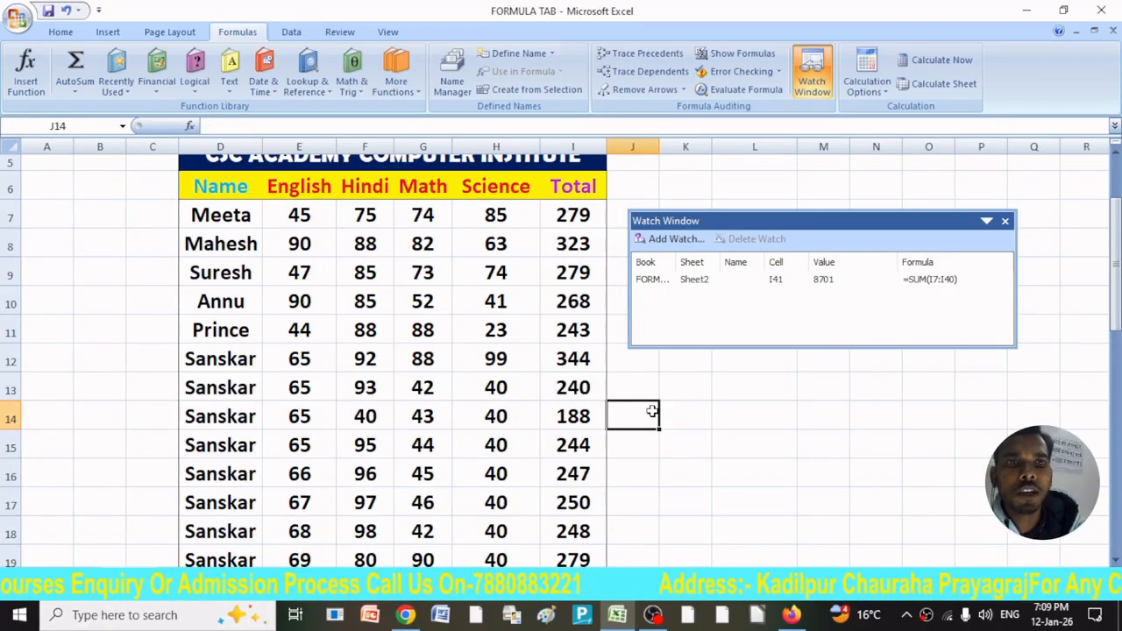
pyautogui.click(843, 282)
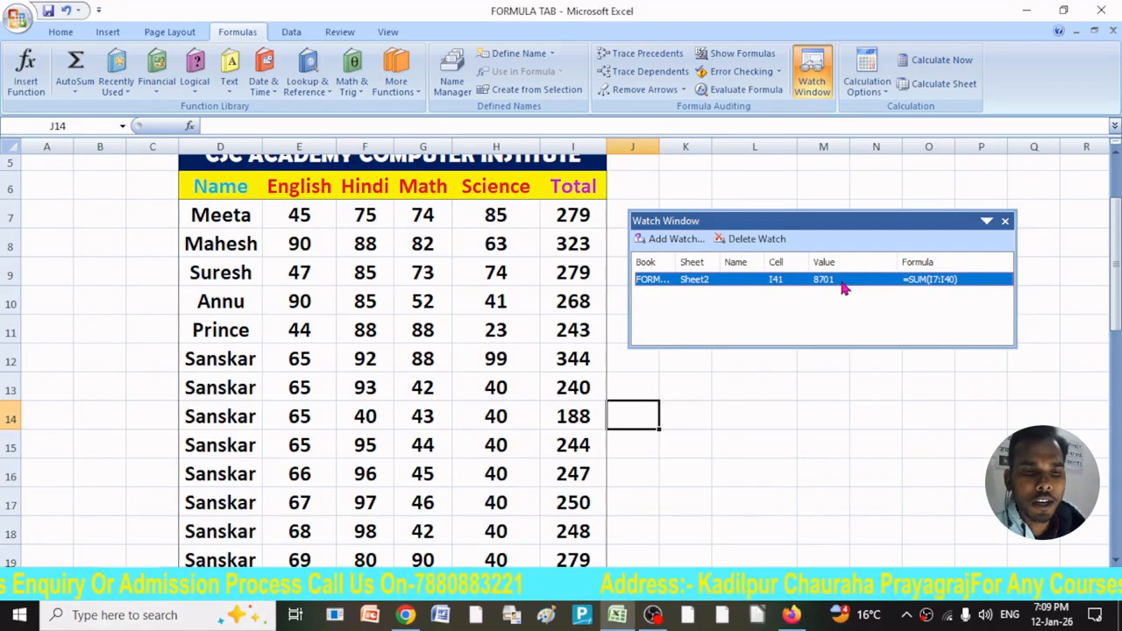
# Step: Set the Science mark in H10 to 88 and compare the watched value with the Grand total in I41
pyautogui.click(491, 300)
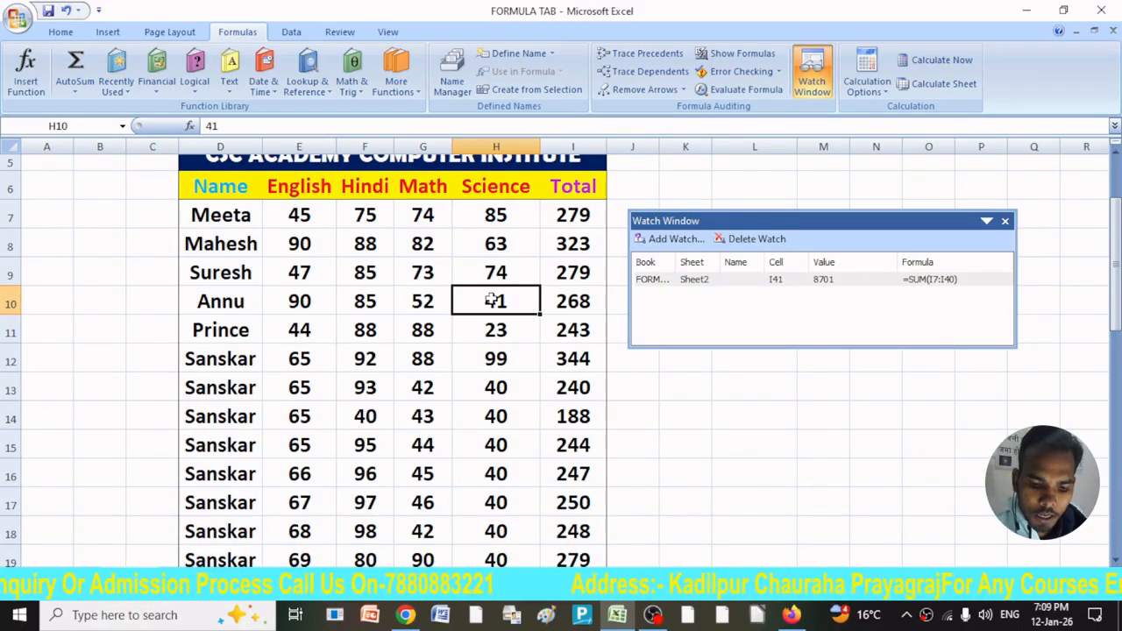
pyautogui.write('88')
pyautogui.click(754, 444)
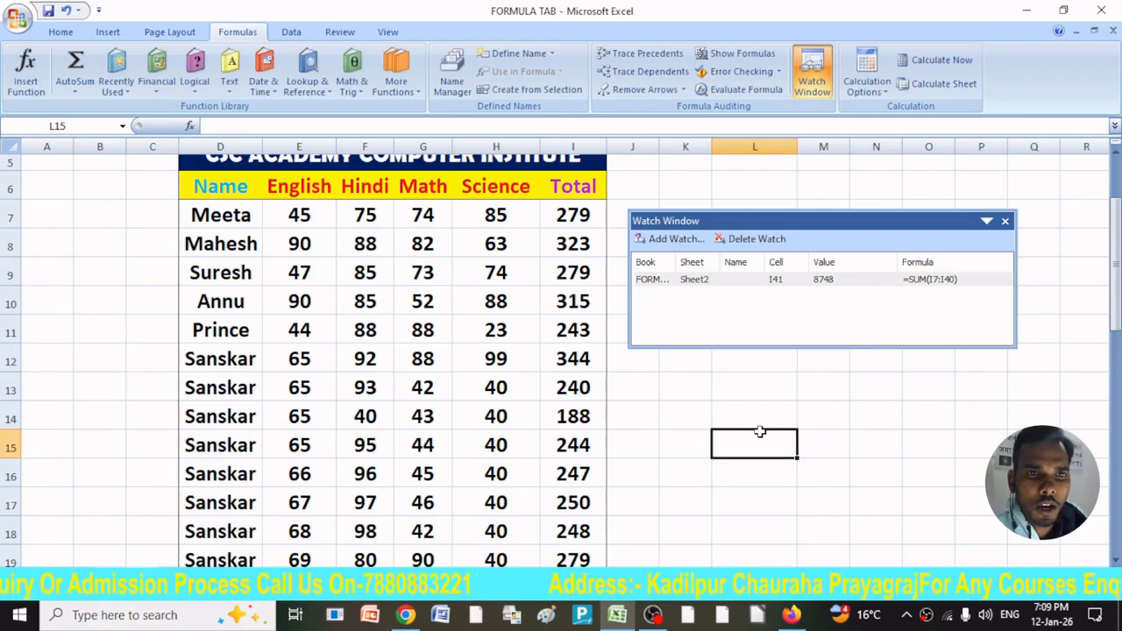
pyautogui.click(822, 281)
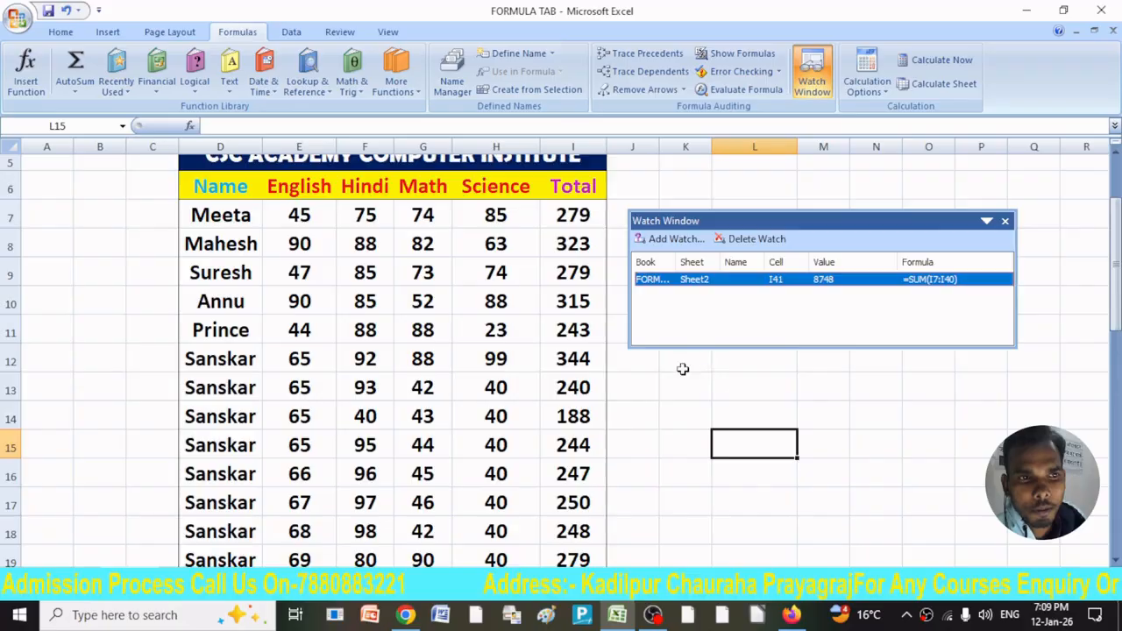
pyautogui.scroll(-8, 470, 368)
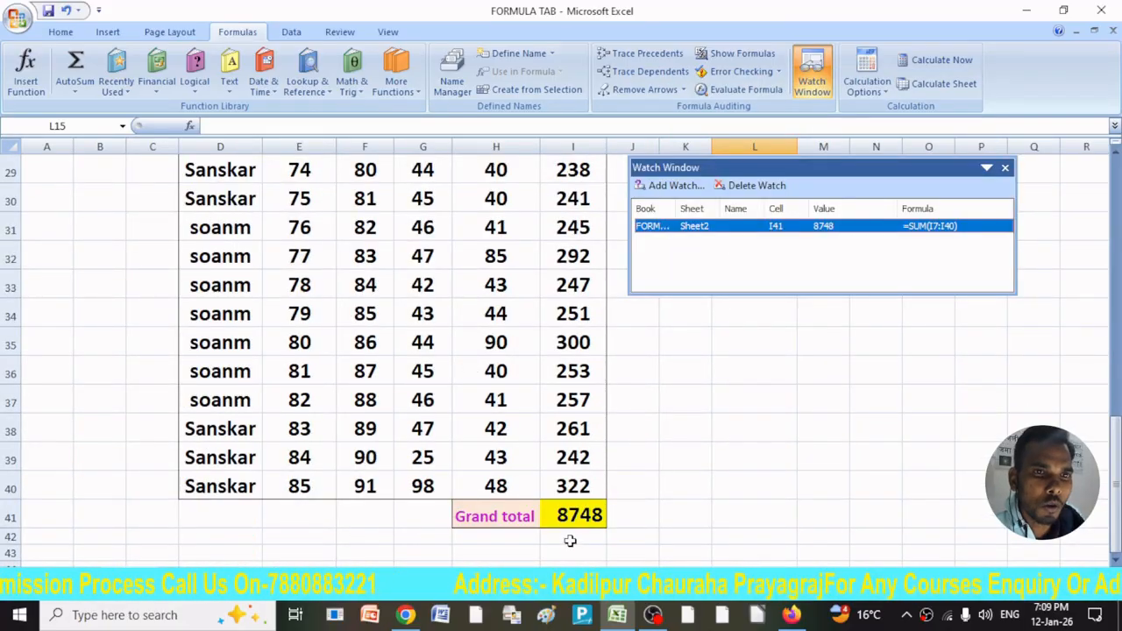
pyautogui.scroll(7, 539, 372)
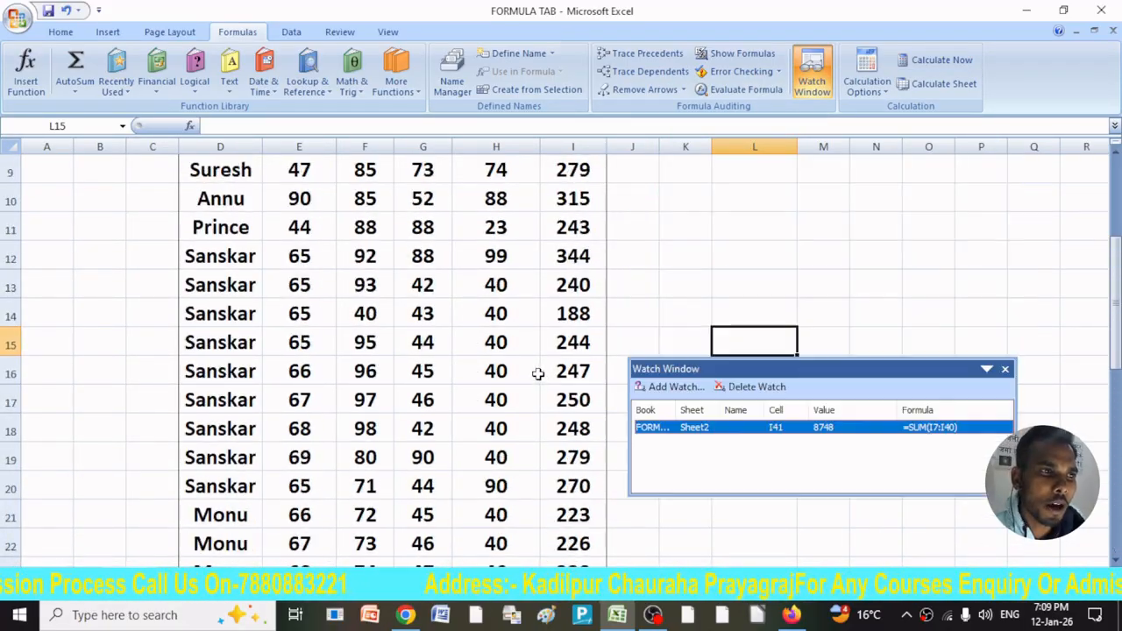
# Step: Dock the Watch Window above the worksheet with the marks table's title row in view
pyautogui.scroll(3, 539, 371)
pyautogui.scroll(-4, 526, 368)
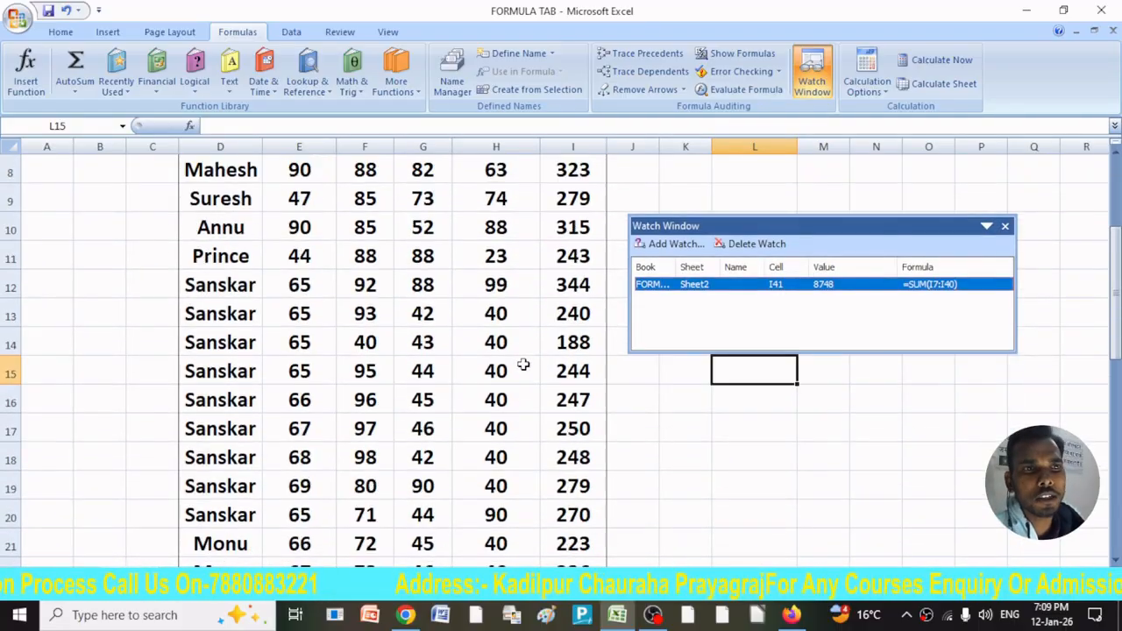
pyautogui.scroll(4, 526, 365)
pyautogui.scroll(1, 869, 312)
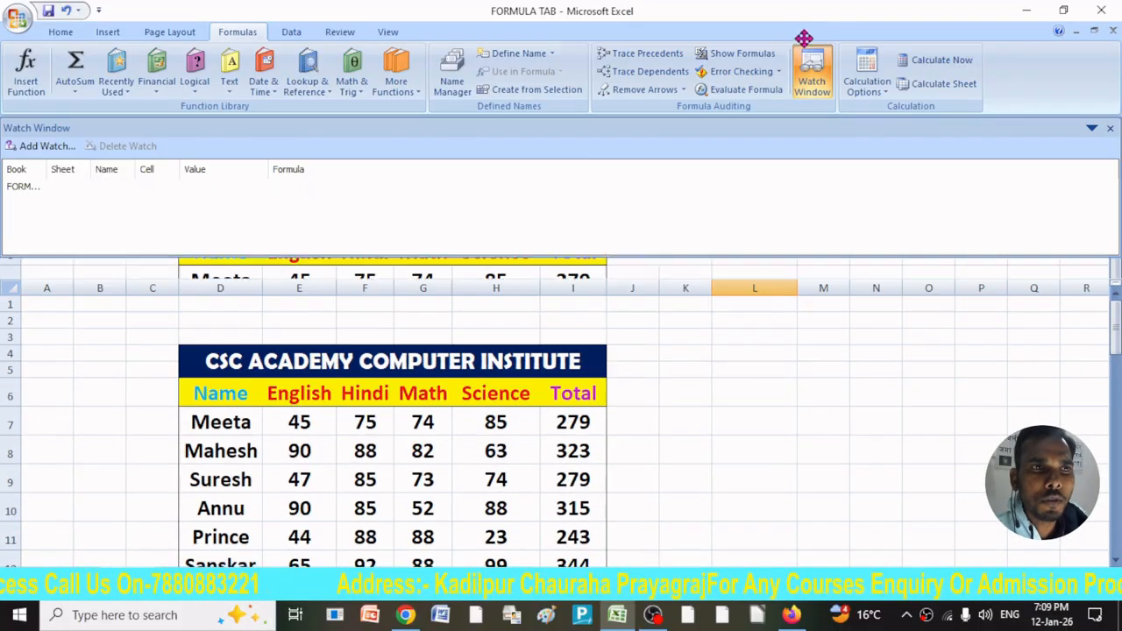
pyautogui.doubleClick(812, 27)
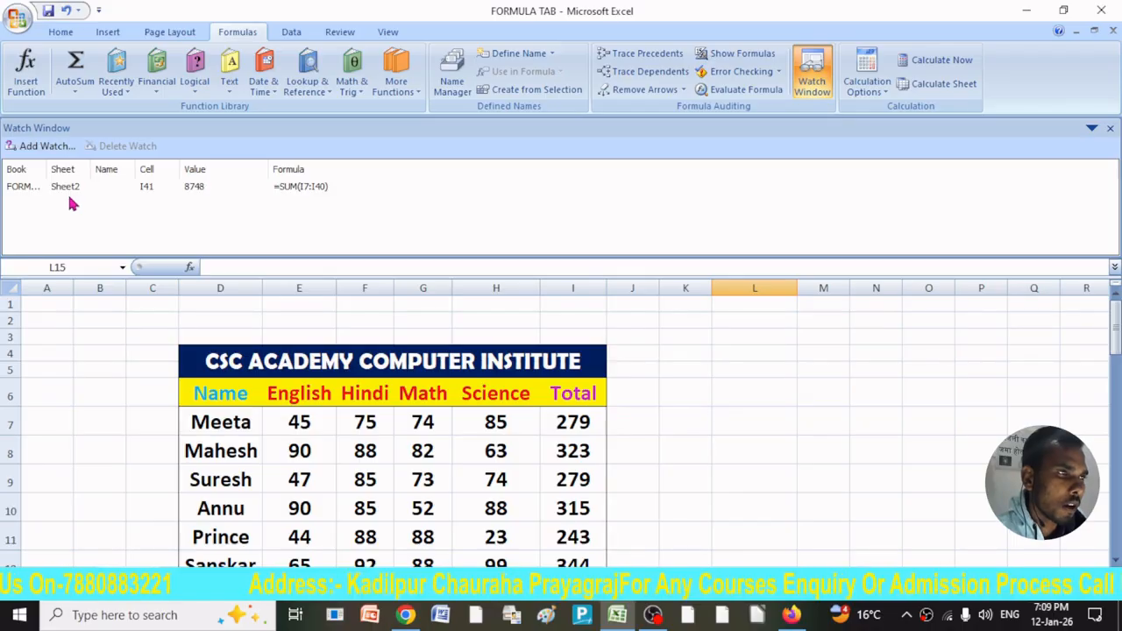
# Step: Set the English mark in E10 to 40 and check the Grand total in the docked Watch Window
pyautogui.scroll(-2, 369, 393)
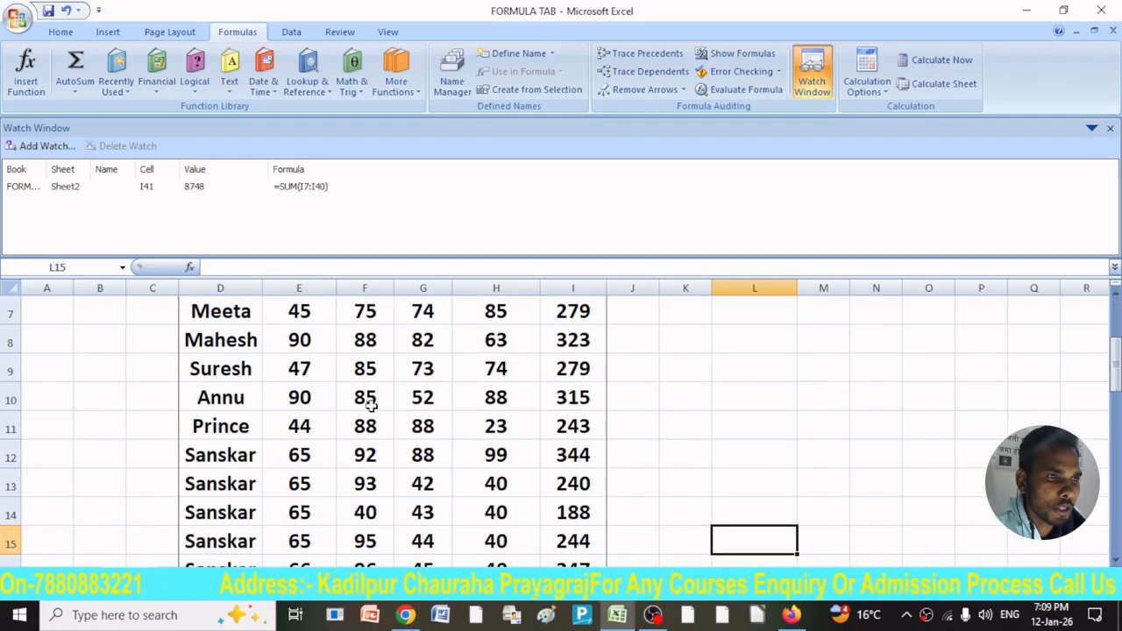
pyautogui.click(303, 399)
pyautogui.write('40')
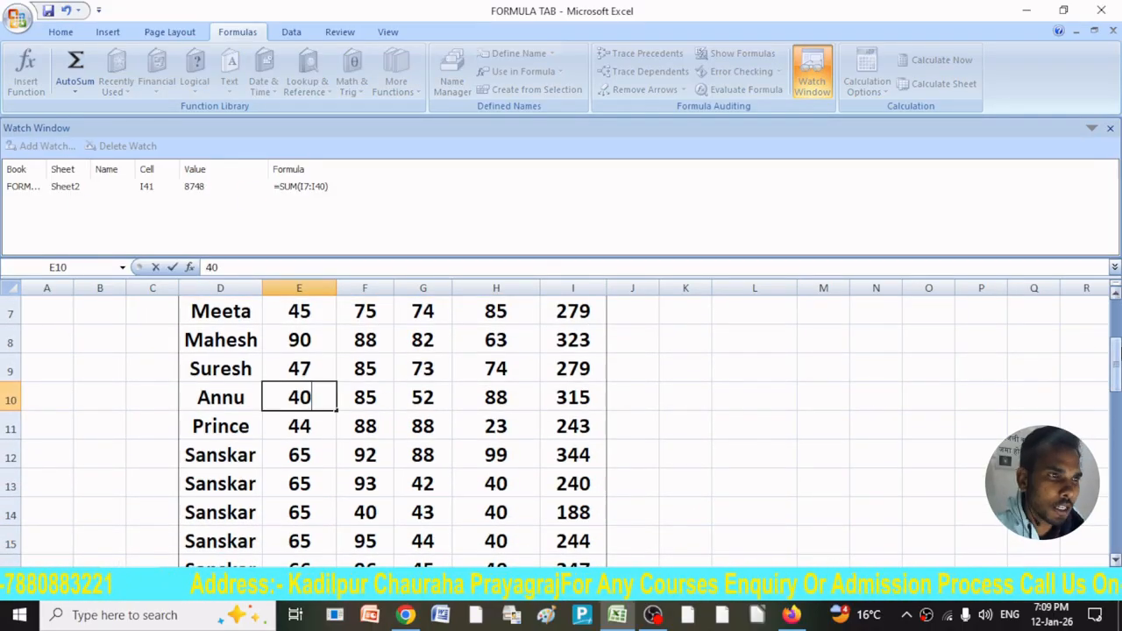
pyautogui.click(689, 404)
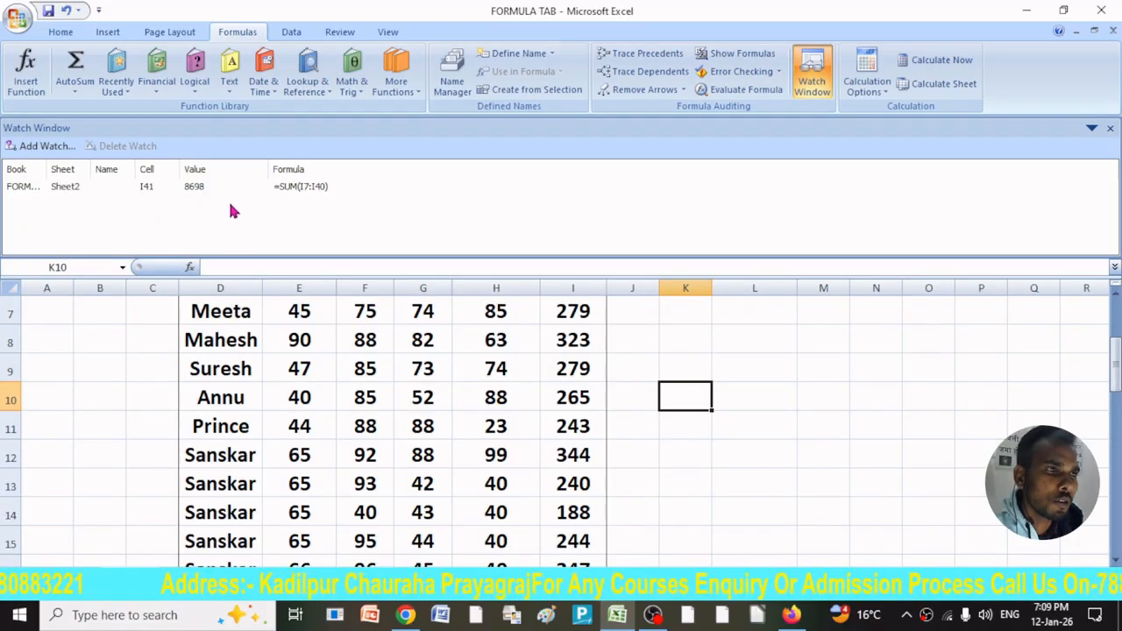
pyautogui.click(201, 188)
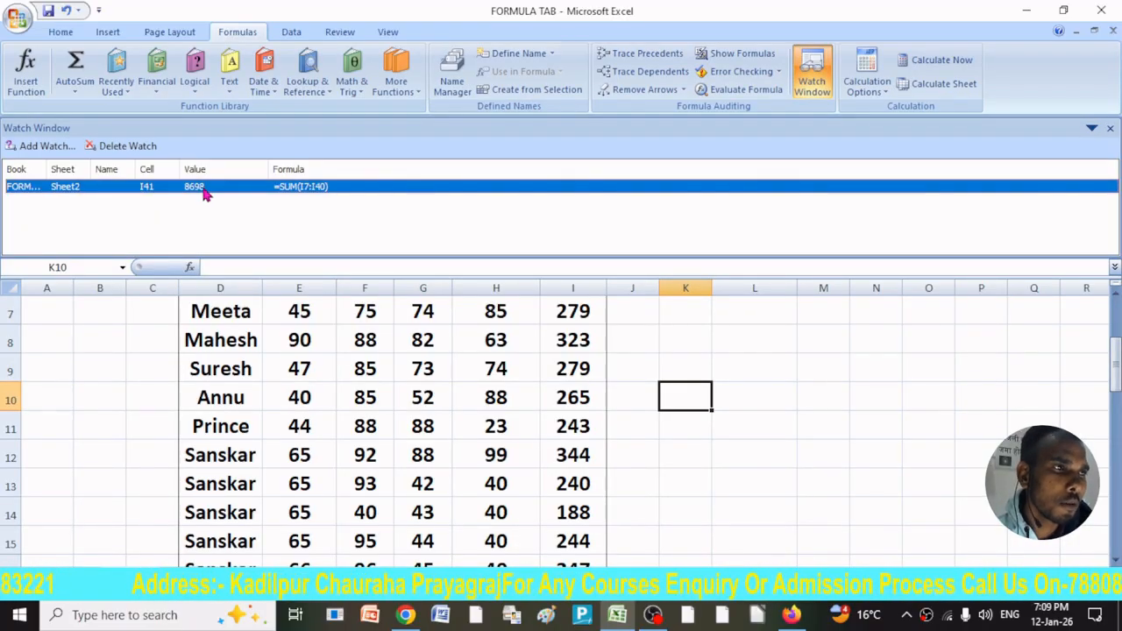
# Step: Set the Math mark in G12 to 40 and compare the watched value with the Grand total in I41
pyautogui.click(417, 453)
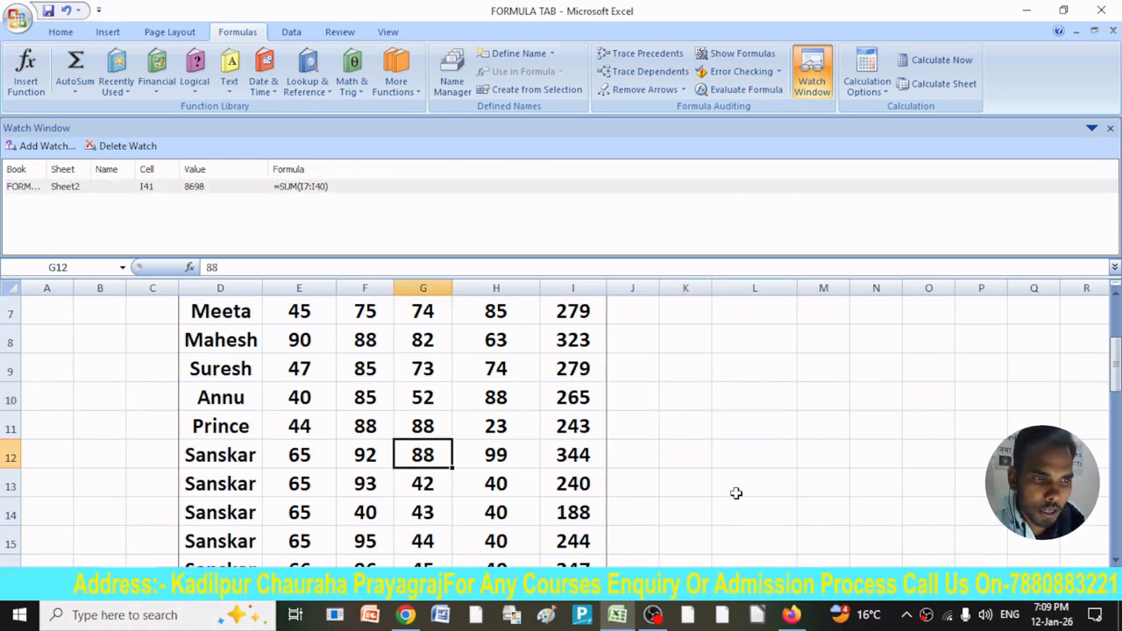
pyautogui.write('40')
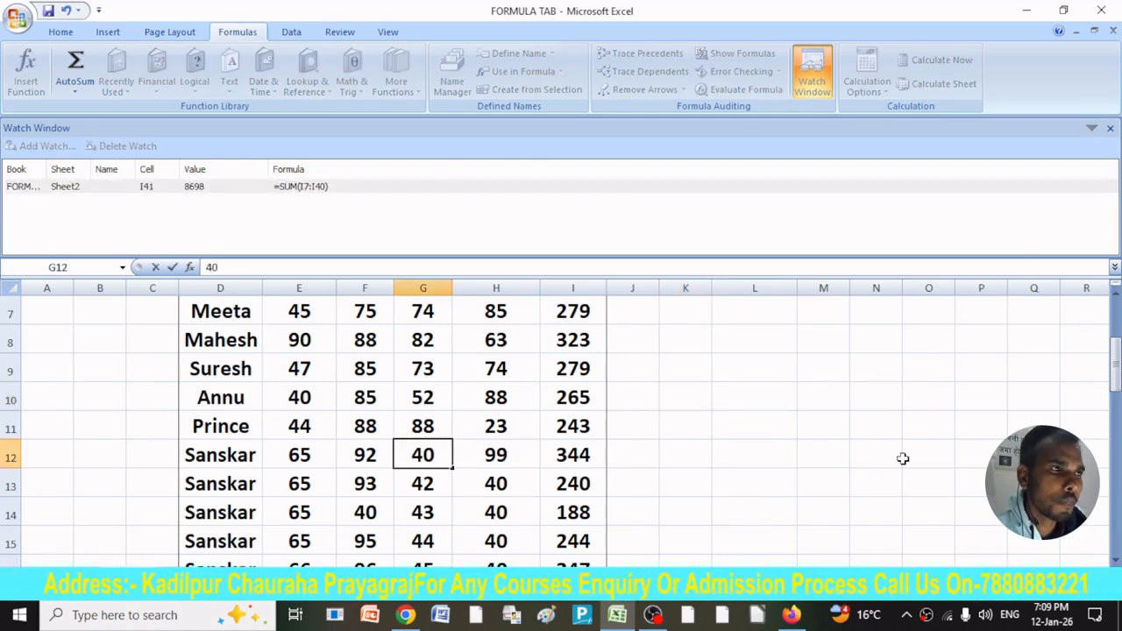
pyautogui.click(908, 455)
pyautogui.click(193, 187)
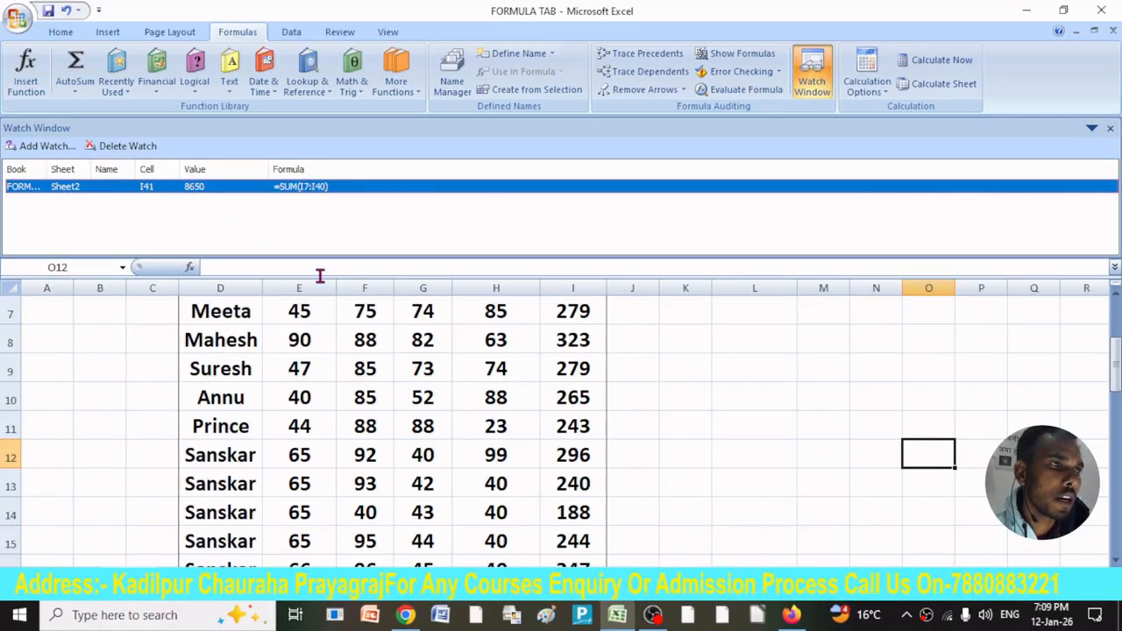
pyautogui.scroll(-3, 493, 445)
pyautogui.scroll(-9, 493, 445)
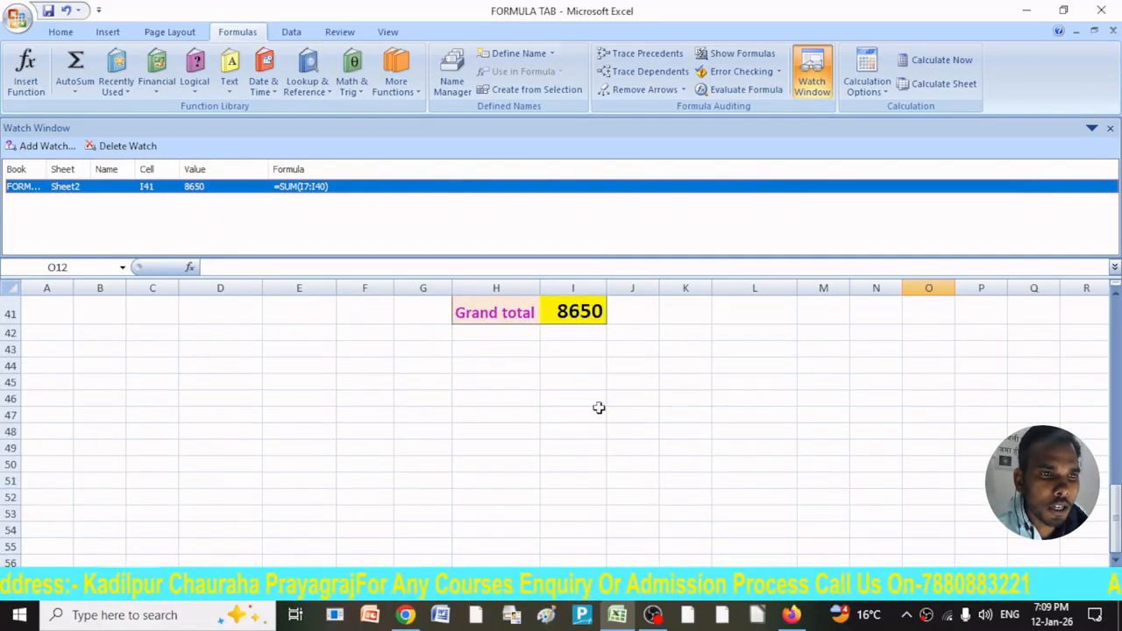
pyautogui.scroll(1, 594, 364)
pyautogui.scroll(6, 593, 359)
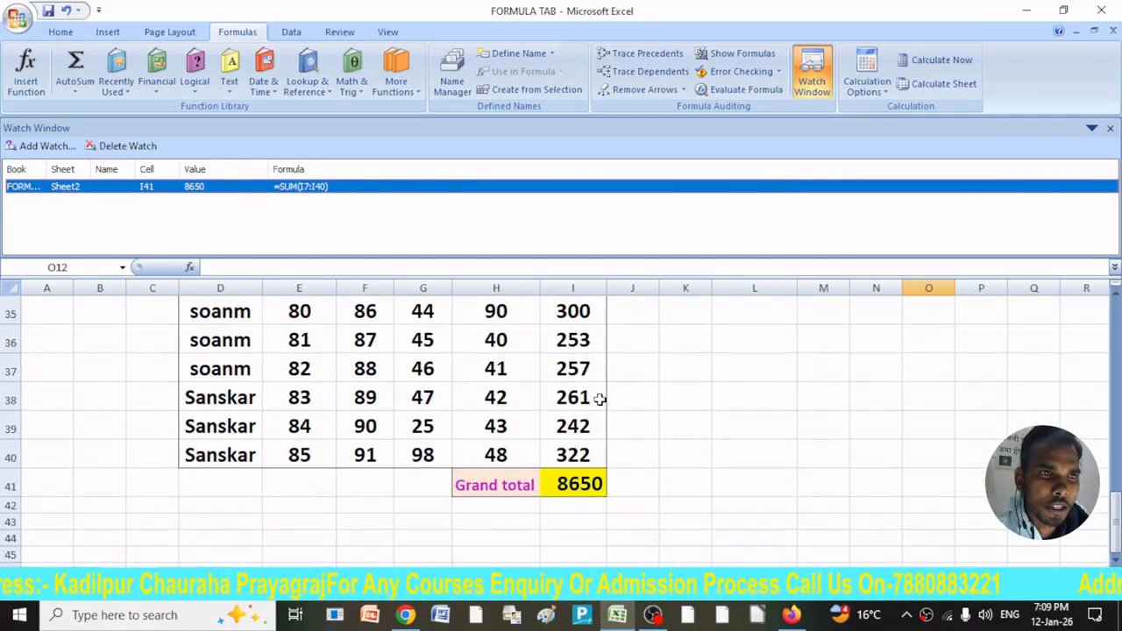
# Step: Undock the Watch Window, try docking it above the worksheet again, and leave it floating beside the marks table
pyautogui.moveTo(268, 128); pyautogui.dragTo(727, 232)
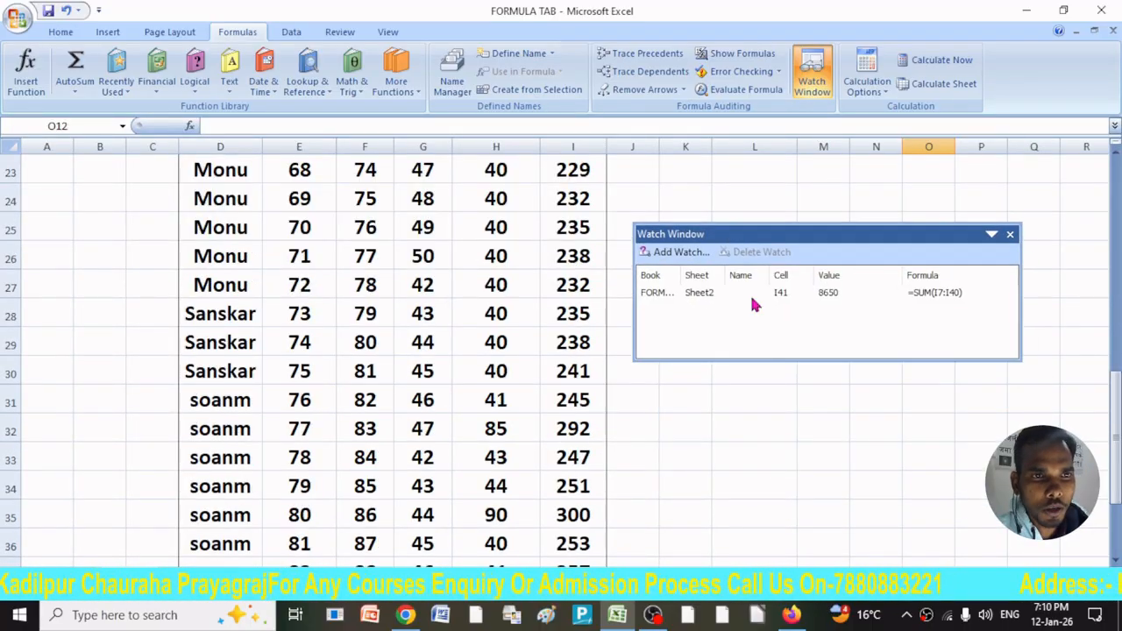
pyautogui.scroll(2, 834, 433)
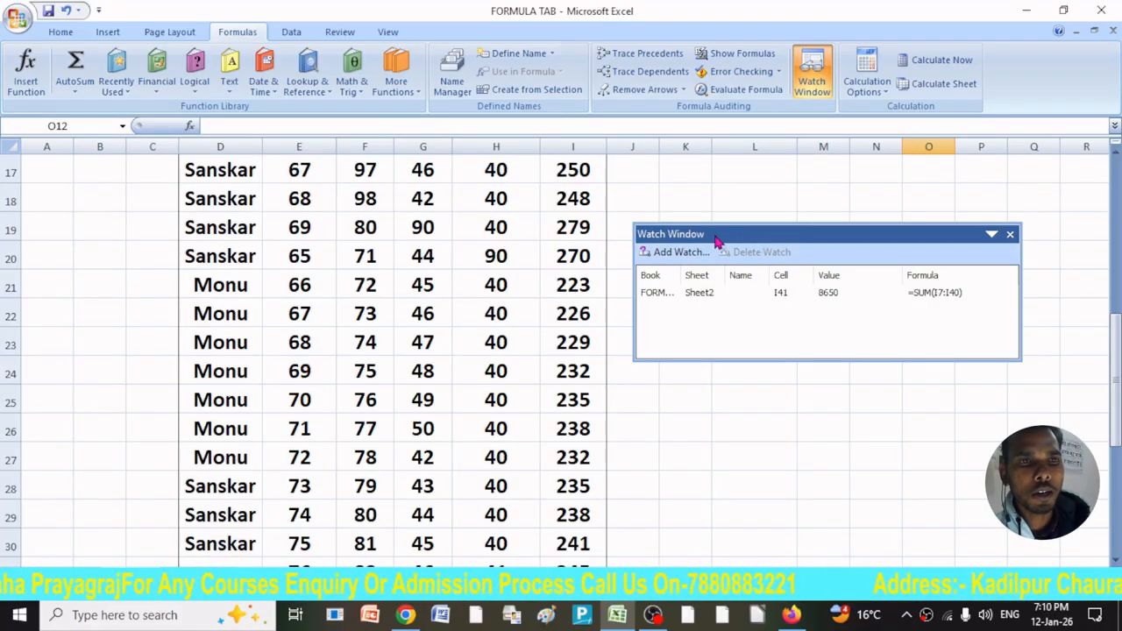
pyautogui.moveTo(714, 241); pyautogui.dragTo(408, 129)
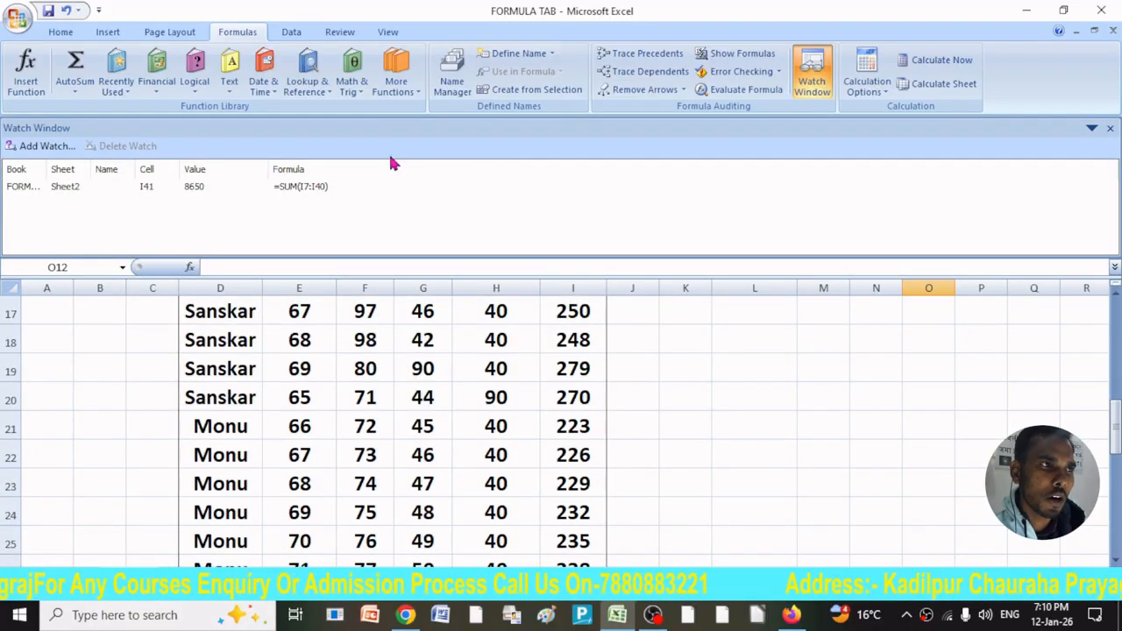
pyautogui.moveTo(428, 128); pyautogui.dragTo(774, 221)
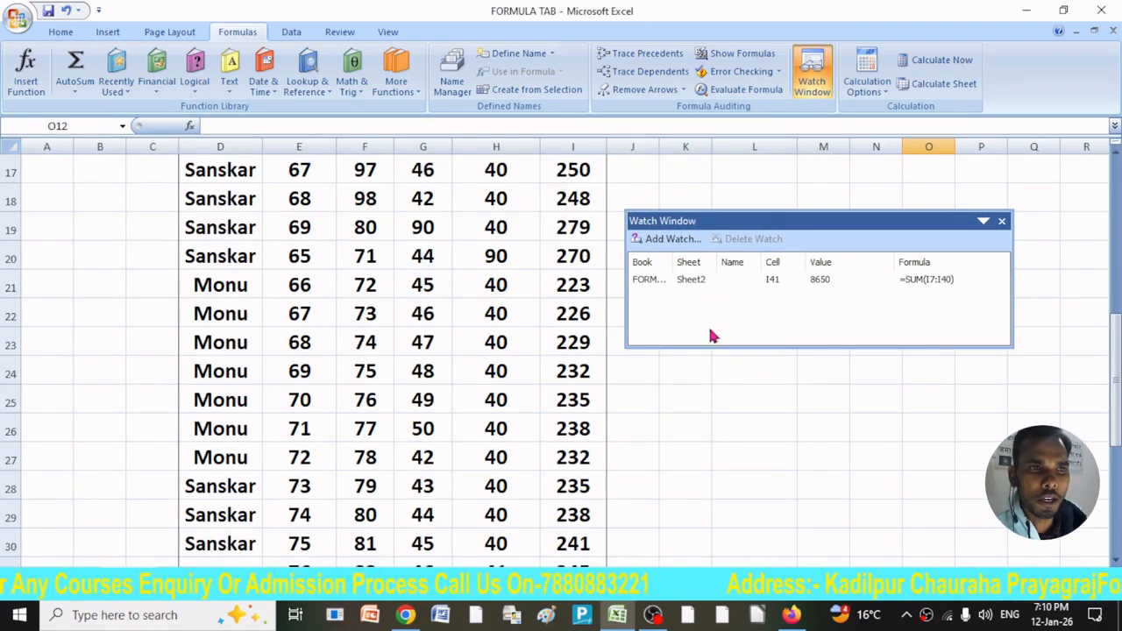
pyautogui.scroll(3, 467, 241)
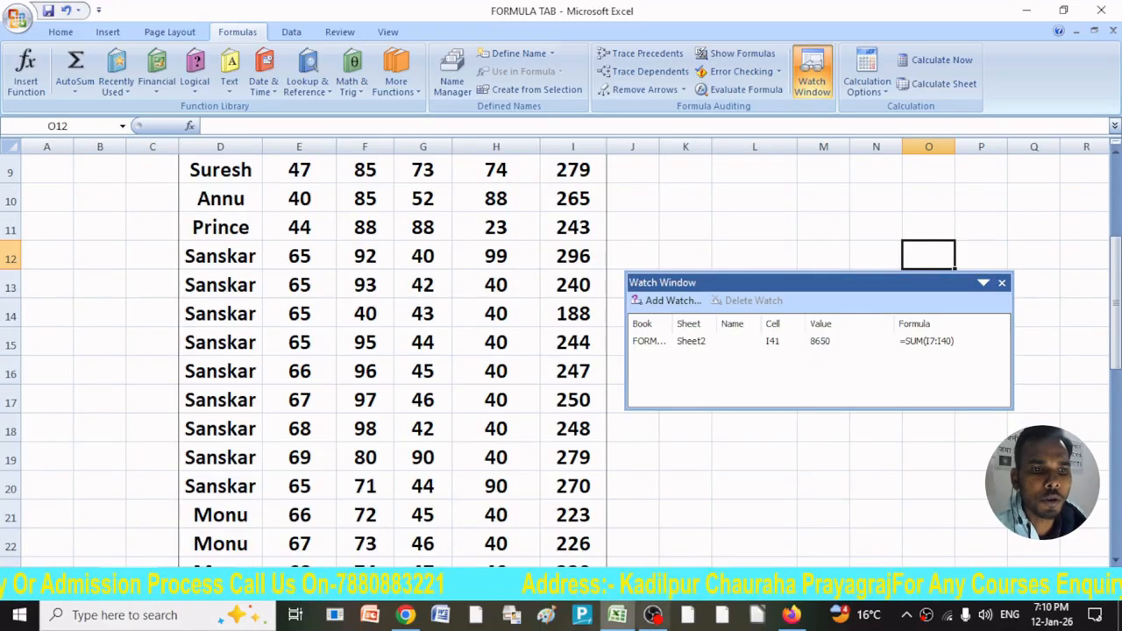
pyautogui.click(664, 620)
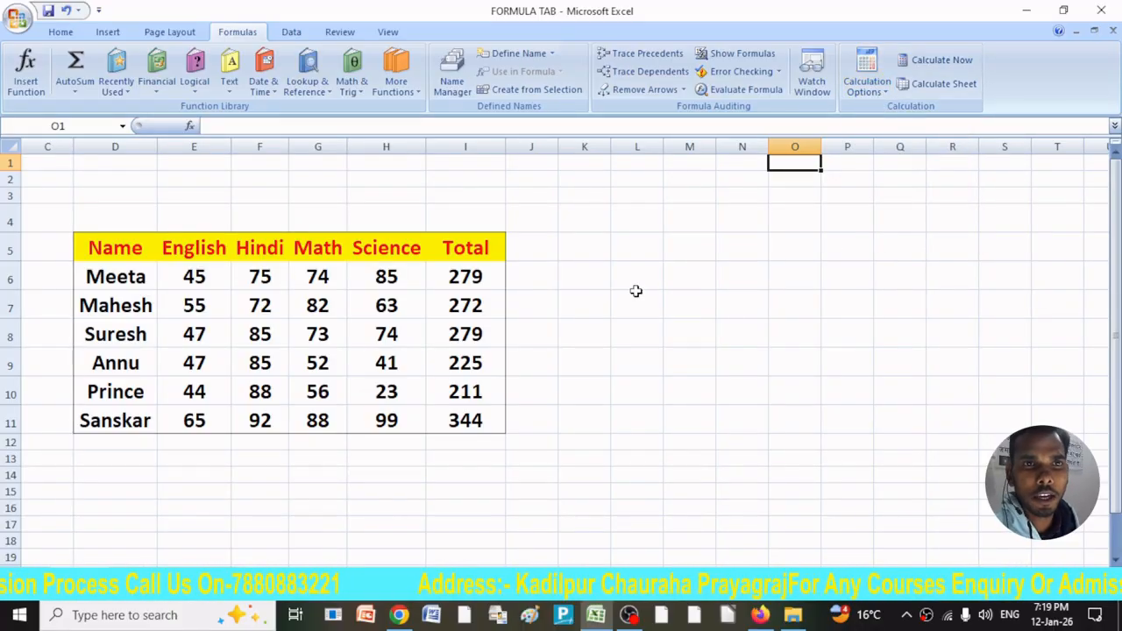
# Step: Look at the available calculation options, and clear the totals in I6:I11 of the marks table
pyautogui.click(885, 96)
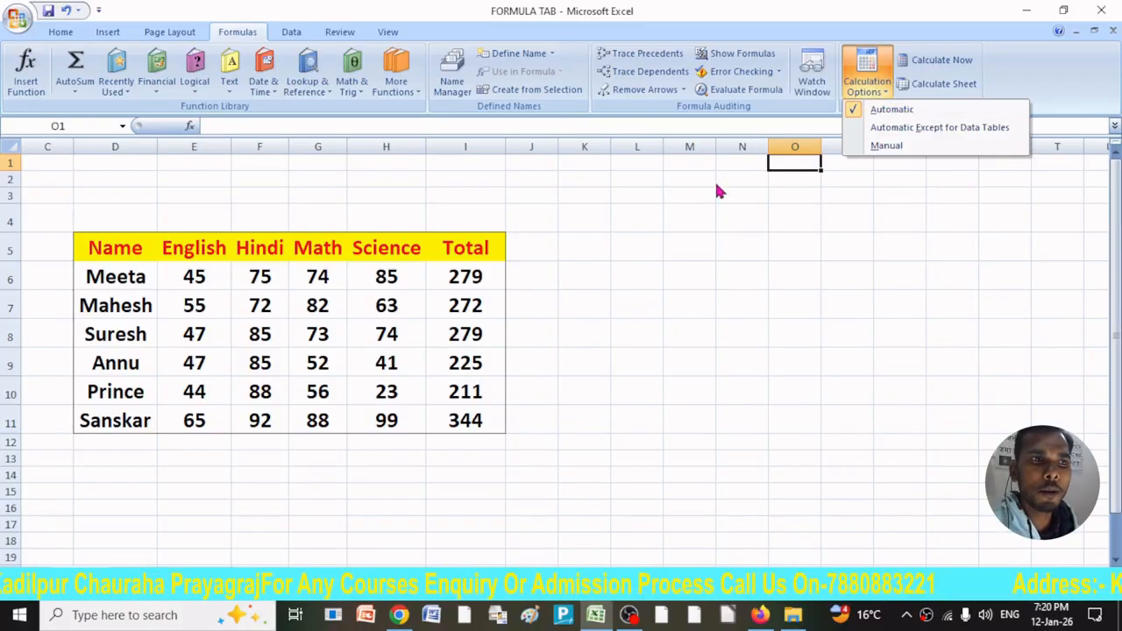
pyautogui.click(478, 277)
pyautogui.click(478, 277)
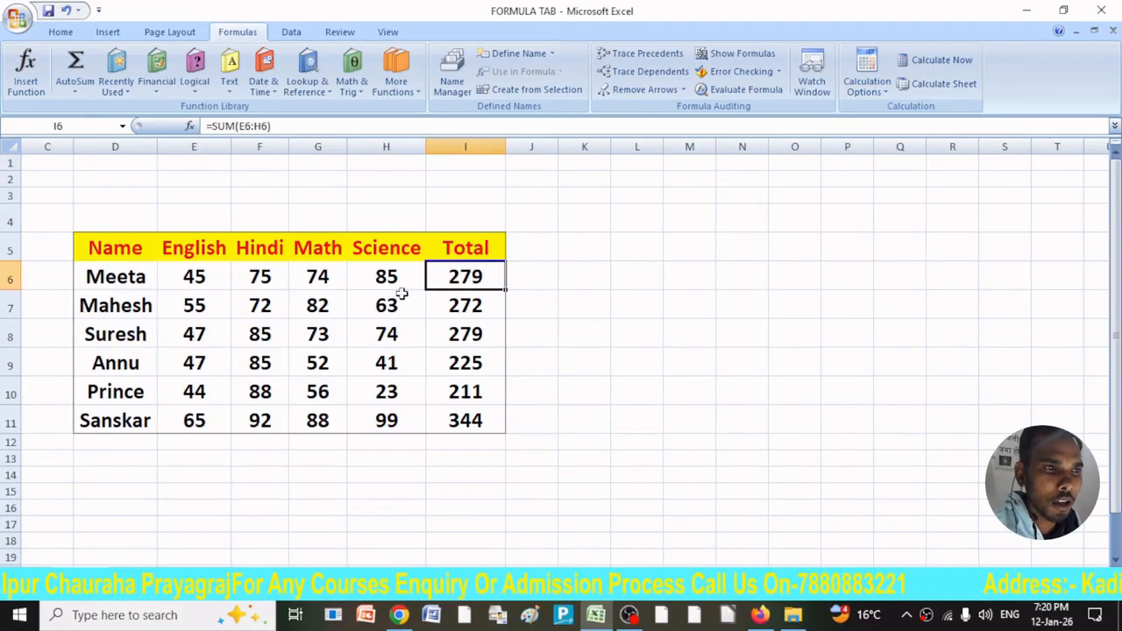
pyautogui.moveTo(473, 277); pyautogui.dragTo(471, 421)
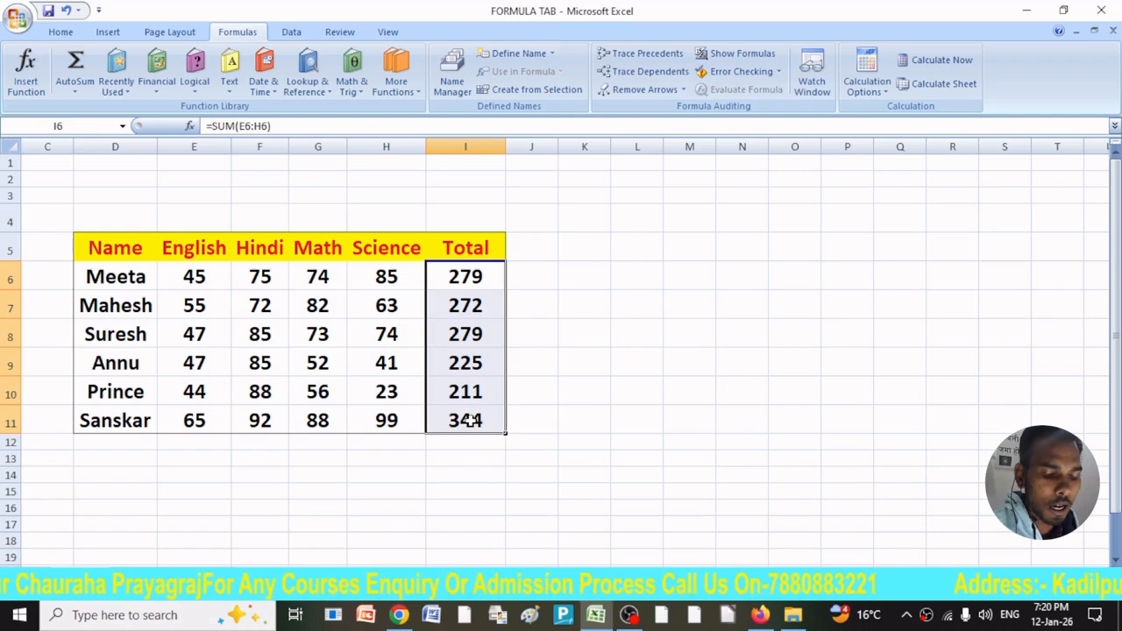
pyautogui.press('Delete')
pyautogui.click(651, 388)
# Step: Enter the formula =SUM(E6:H6) in I6 to total the first student's marks
pyautogui.click(448, 272)
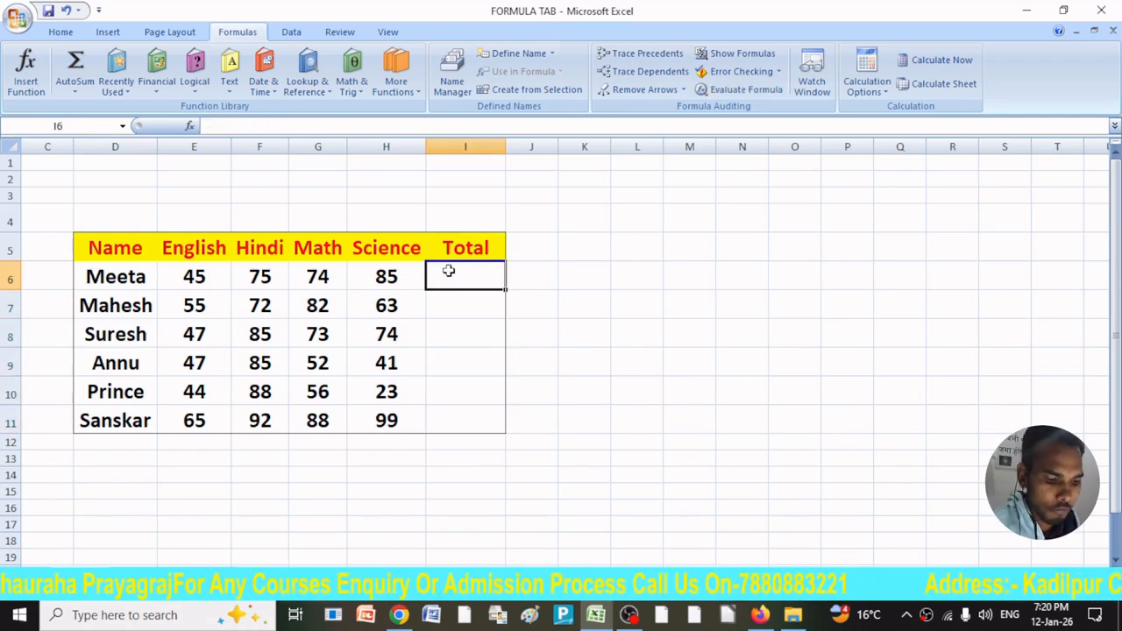
pyautogui.write('=s')
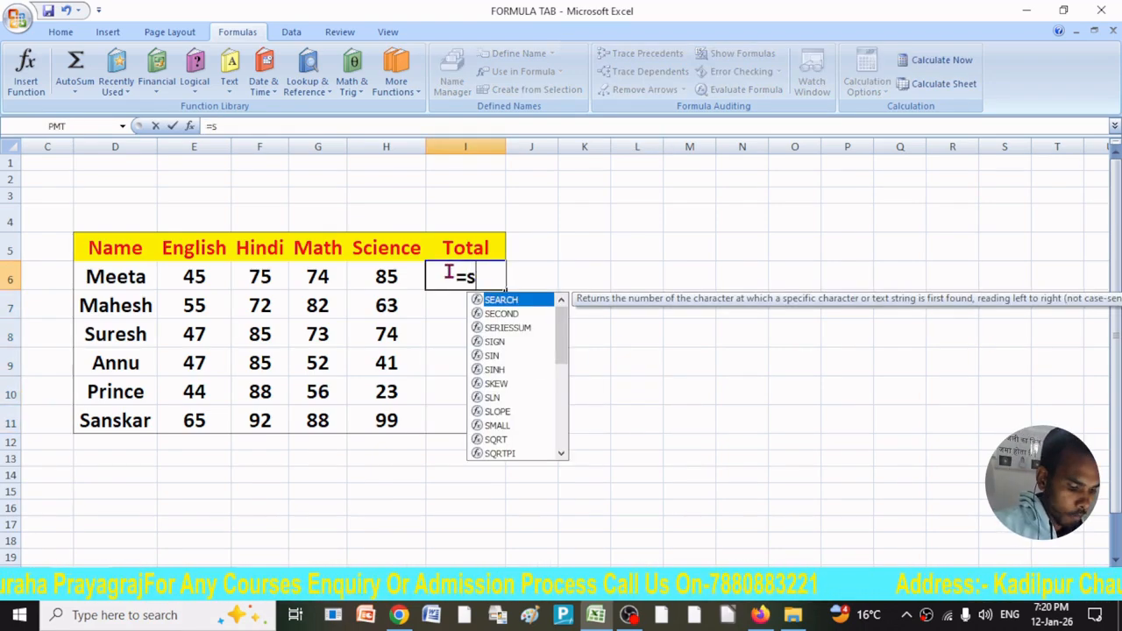
pyautogui.write('um(')
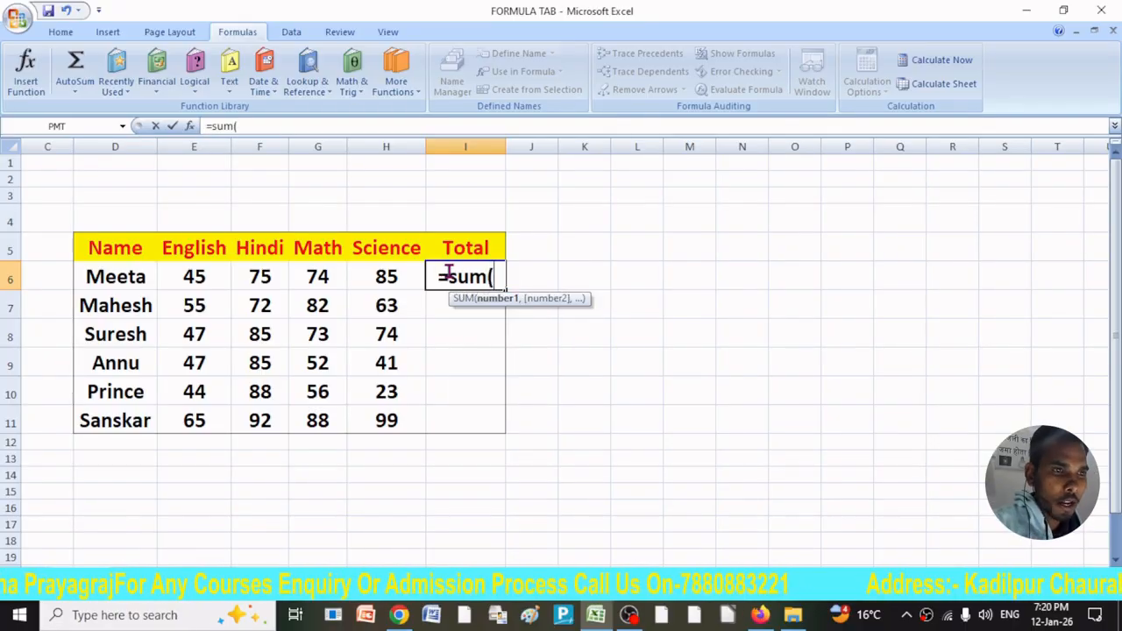
pyautogui.moveTo(191, 279); pyautogui.dragTo(389, 276)
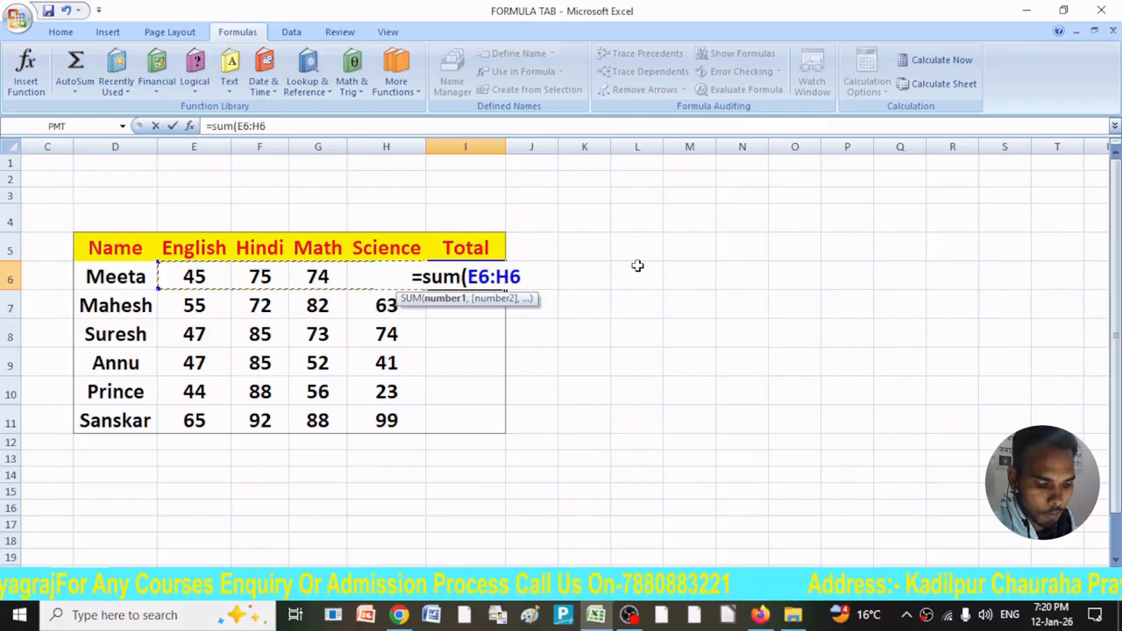
pyautogui.write(')')
pyautogui.press('Return')
pyautogui.click(637, 304)
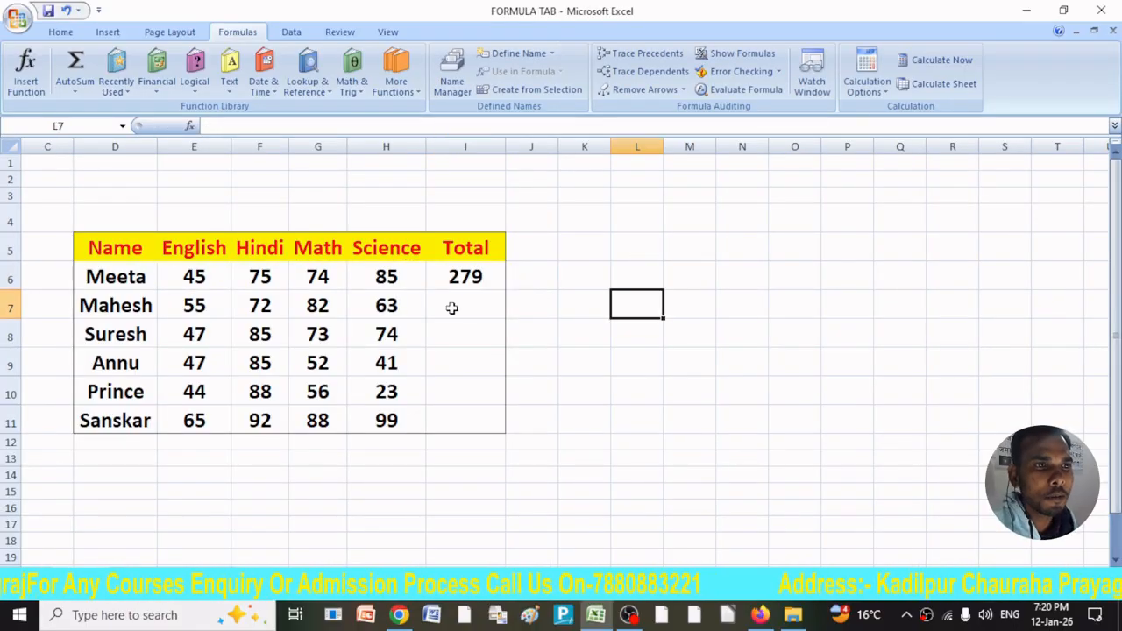
# Step: Fill the I6 total formula down to I11 and check the copied totals against the marks in row 7
pyautogui.click(456, 279)
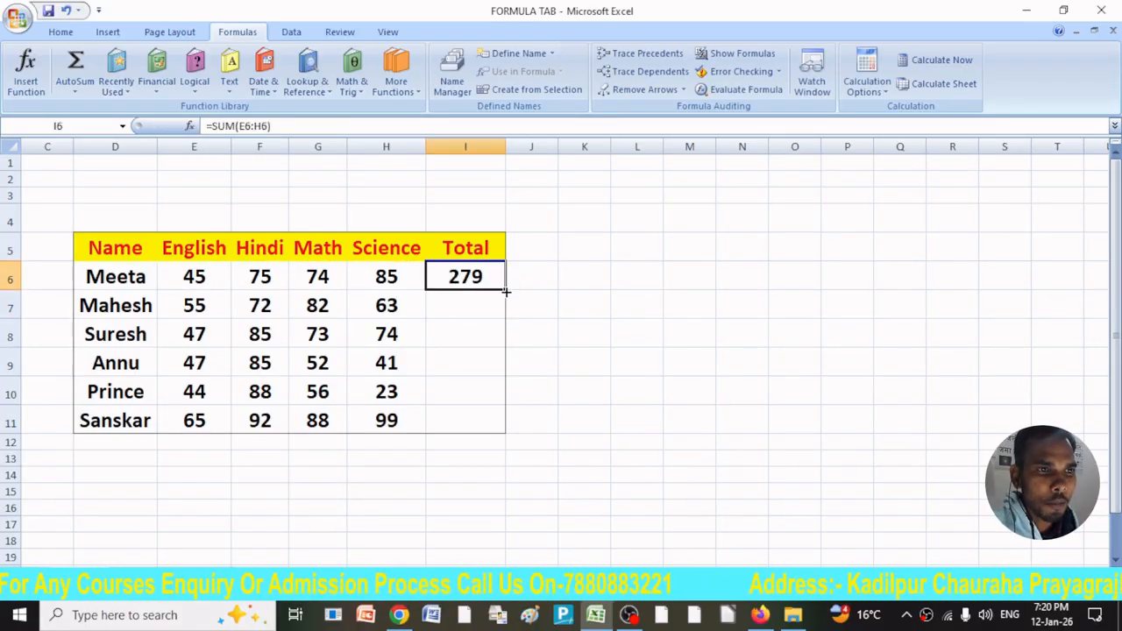
pyautogui.moveTo(504, 290); pyautogui.dragTo(505, 433)
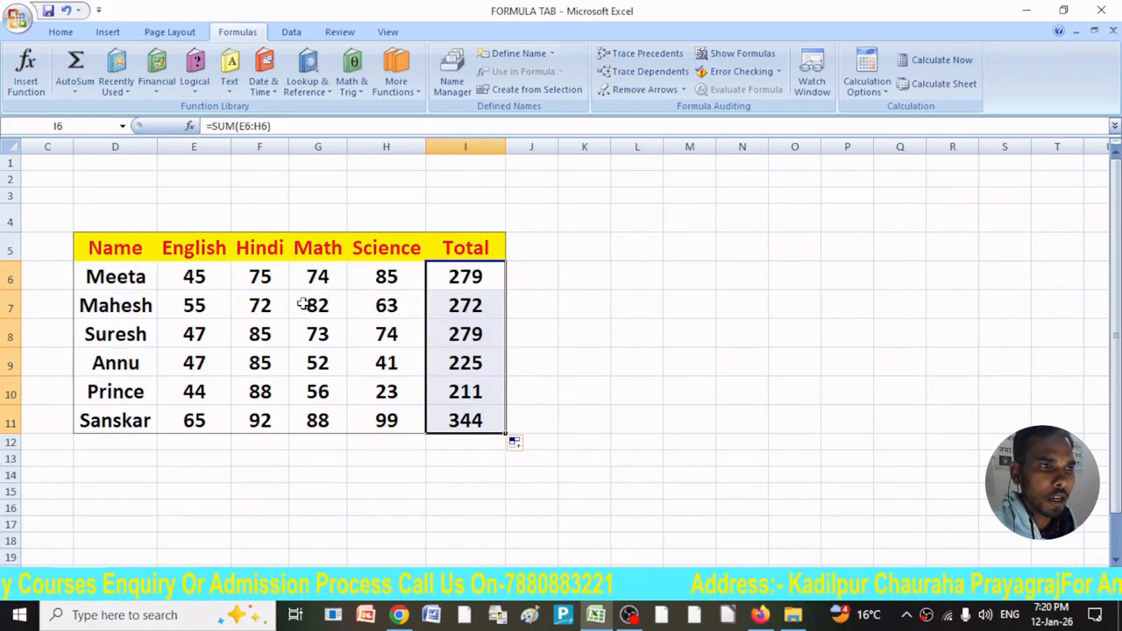
pyautogui.click(471, 282)
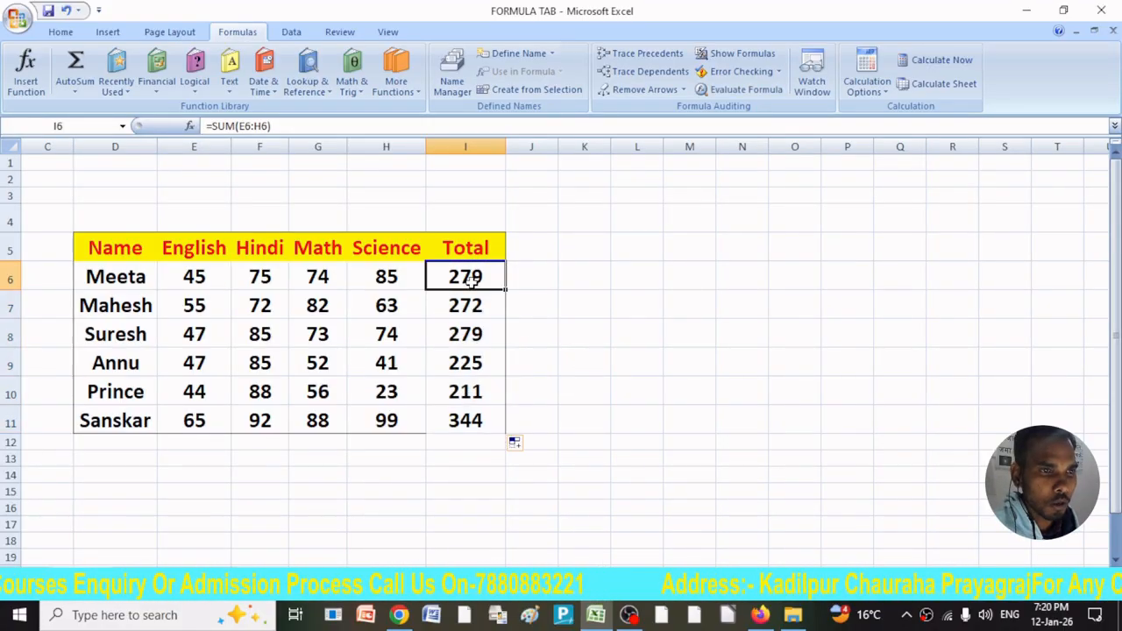
pyautogui.click(463, 300)
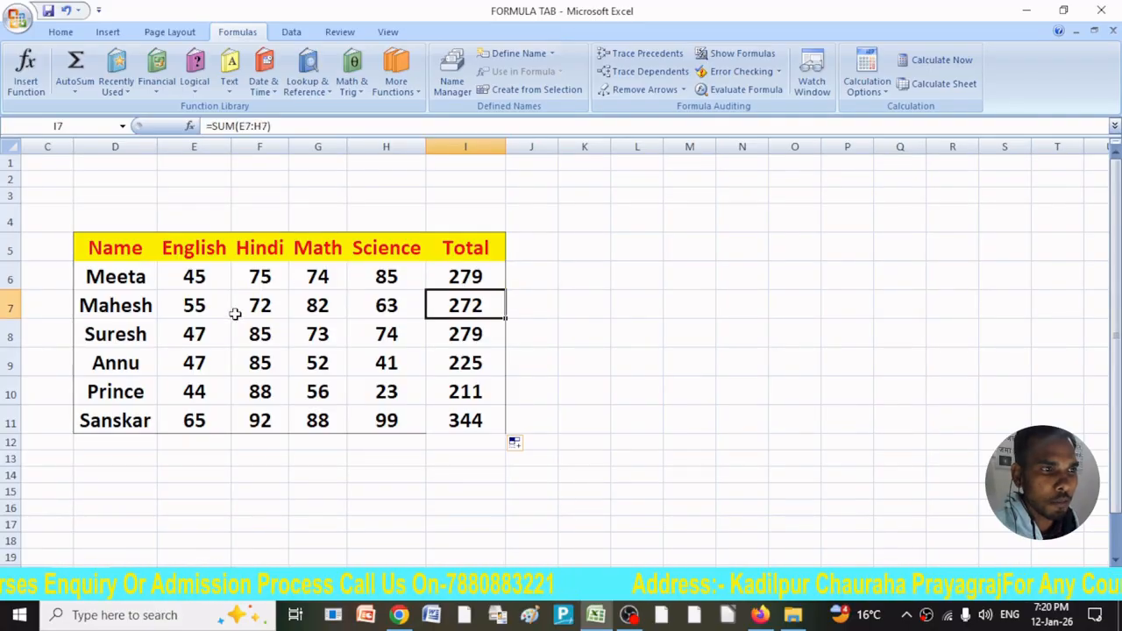
pyautogui.click(194, 305)
pyautogui.moveTo(193, 305); pyautogui.dragTo(460, 307)
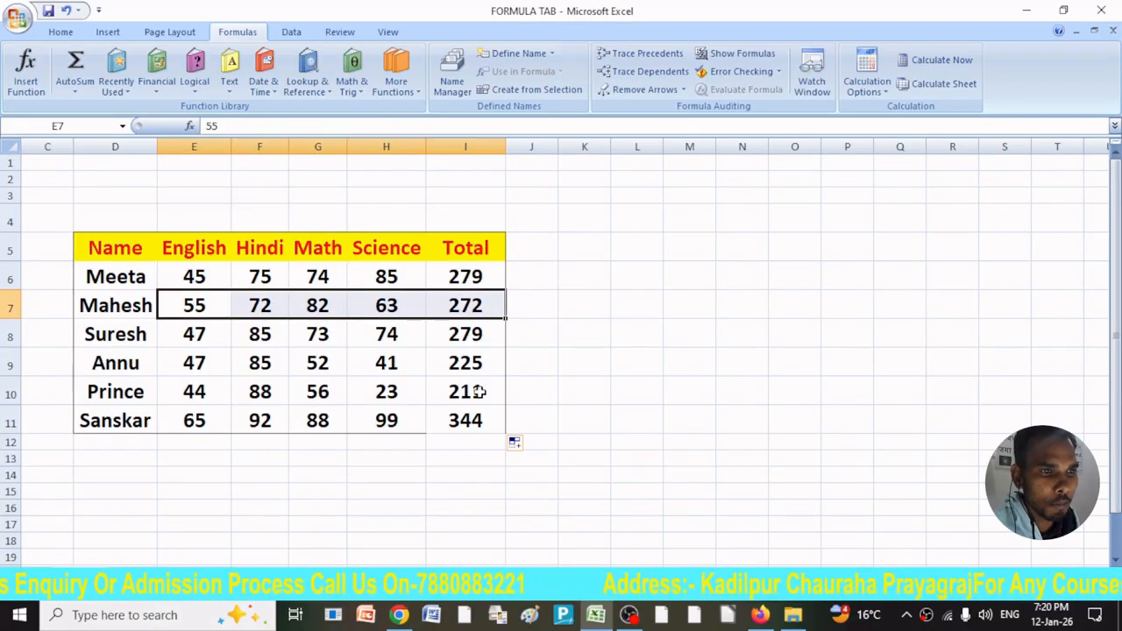
pyautogui.click(476, 391)
pyautogui.click(474, 278)
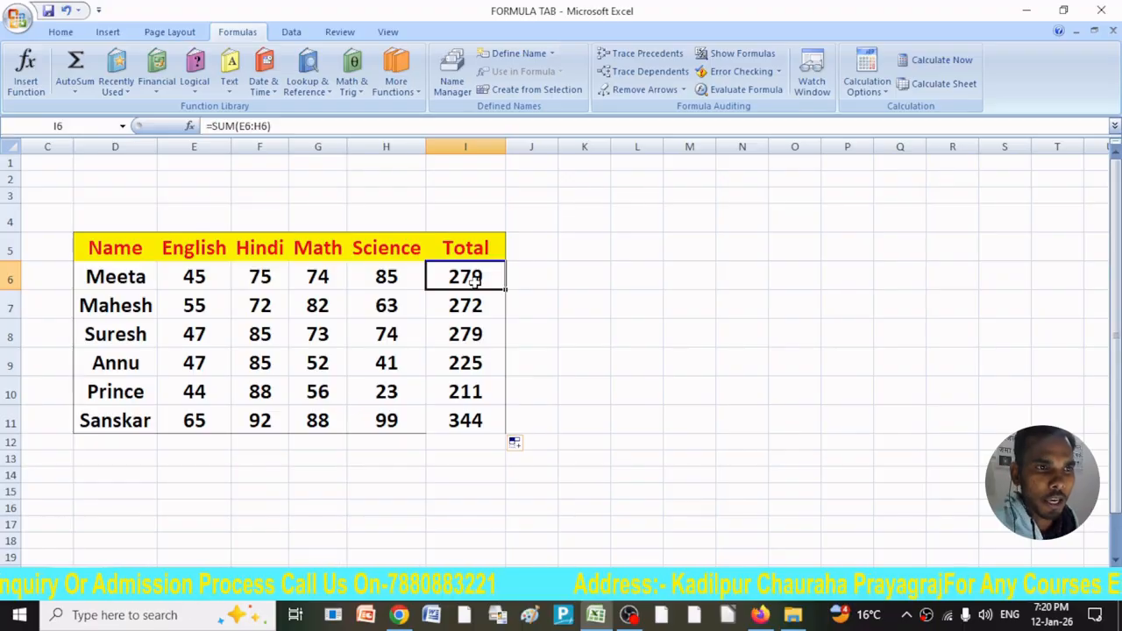
# Step: Switch the workbook's calculation option to Manual
pyautogui.click(870, 88)
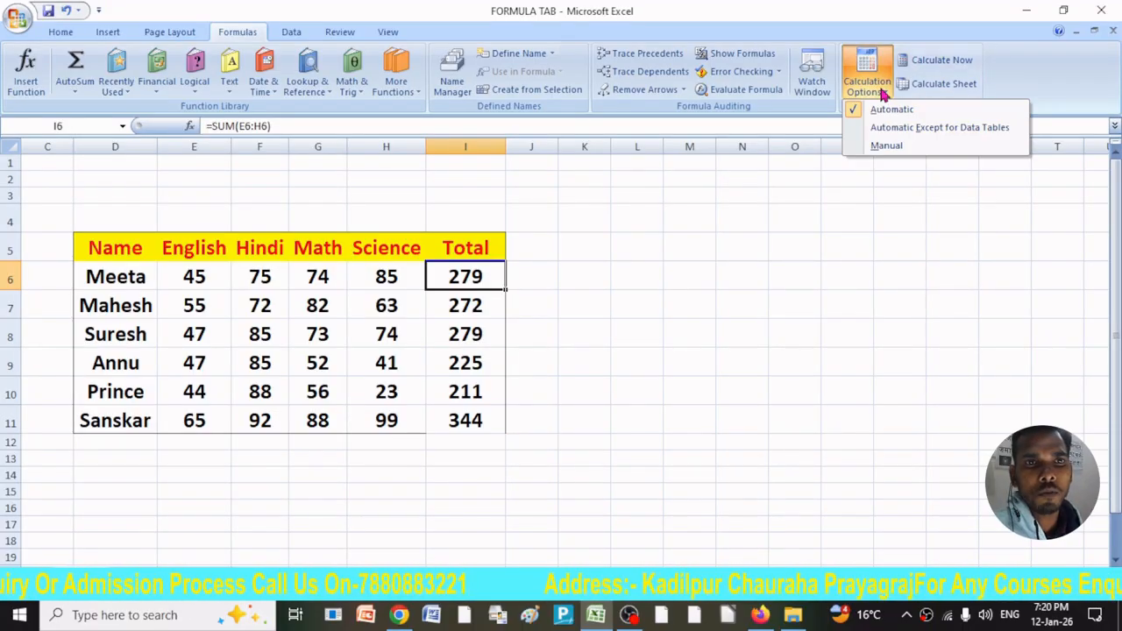
pyautogui.click(883, 146)
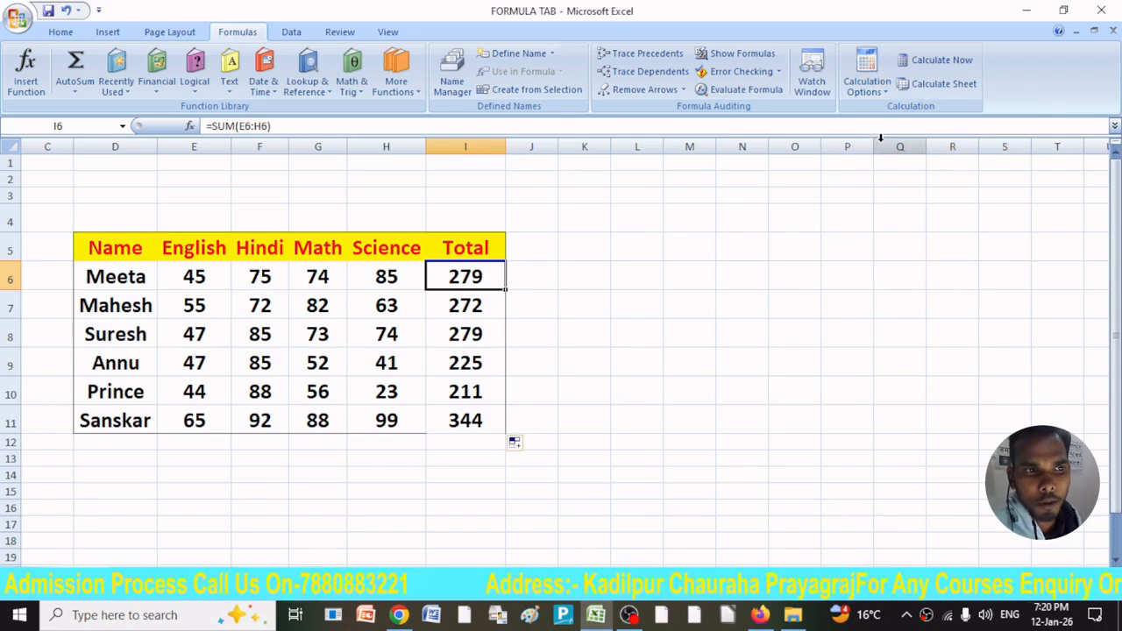
pyautogui.click(613, 304)
pyautogui.click(469, 260)
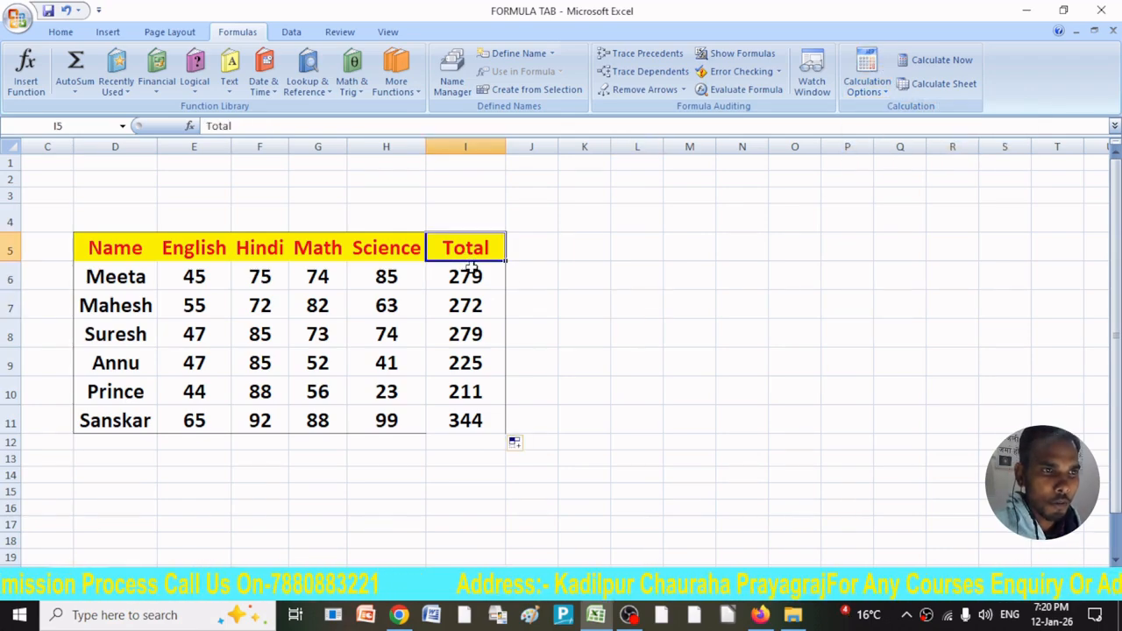
# Step: Re-enter the formula =SUM(E6:H6) in I6 with manual calculation active
pyautogui.click(476, 277)
pyautogui.write('=')
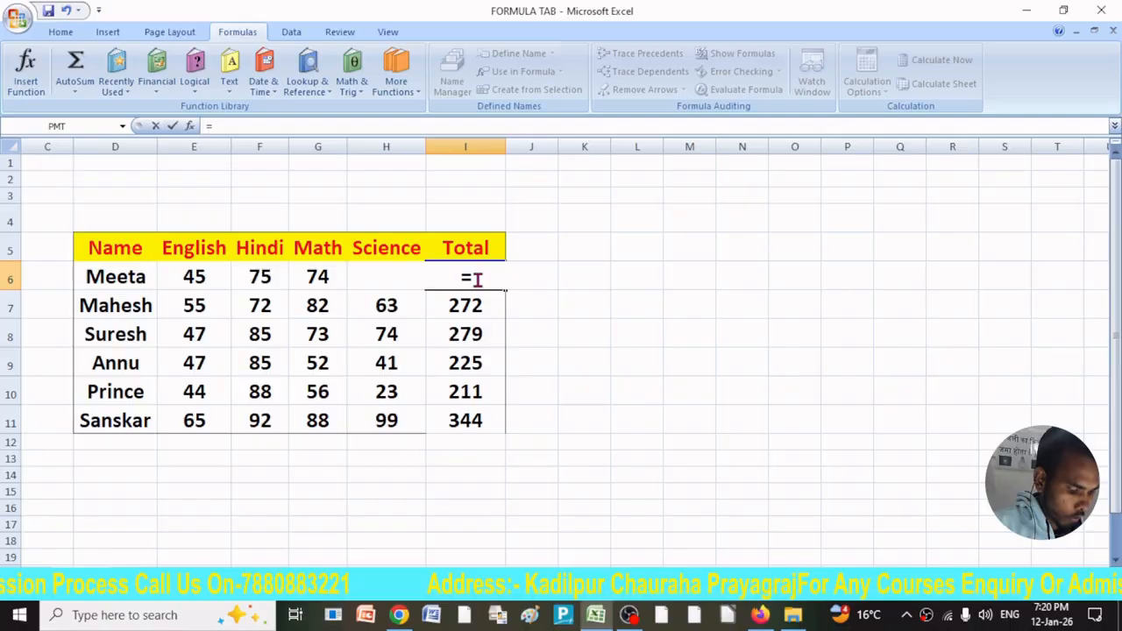
pyautogui.write('sum')
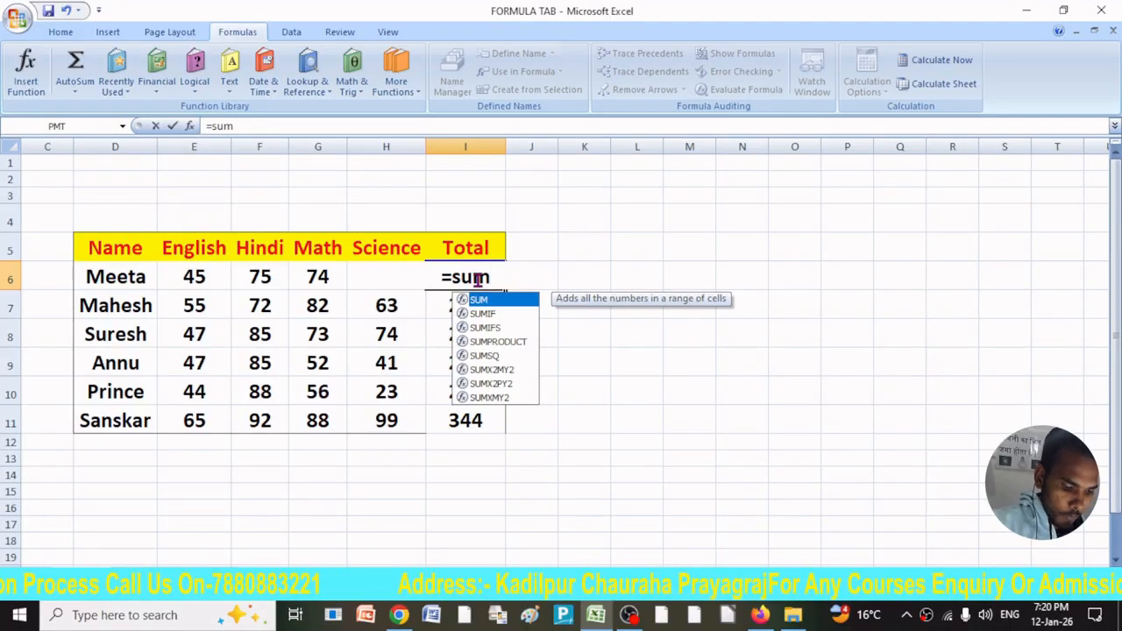
pyautogui.write('(')
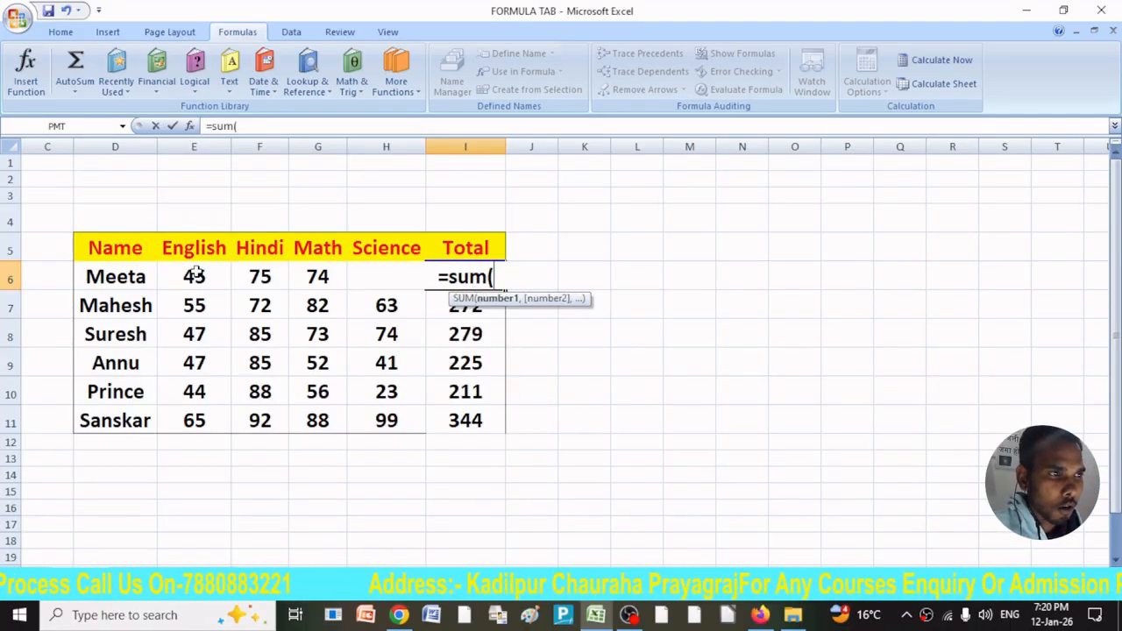
pyautogui.moveTo(194, 276); pyautogui.dragTo(384, 277)
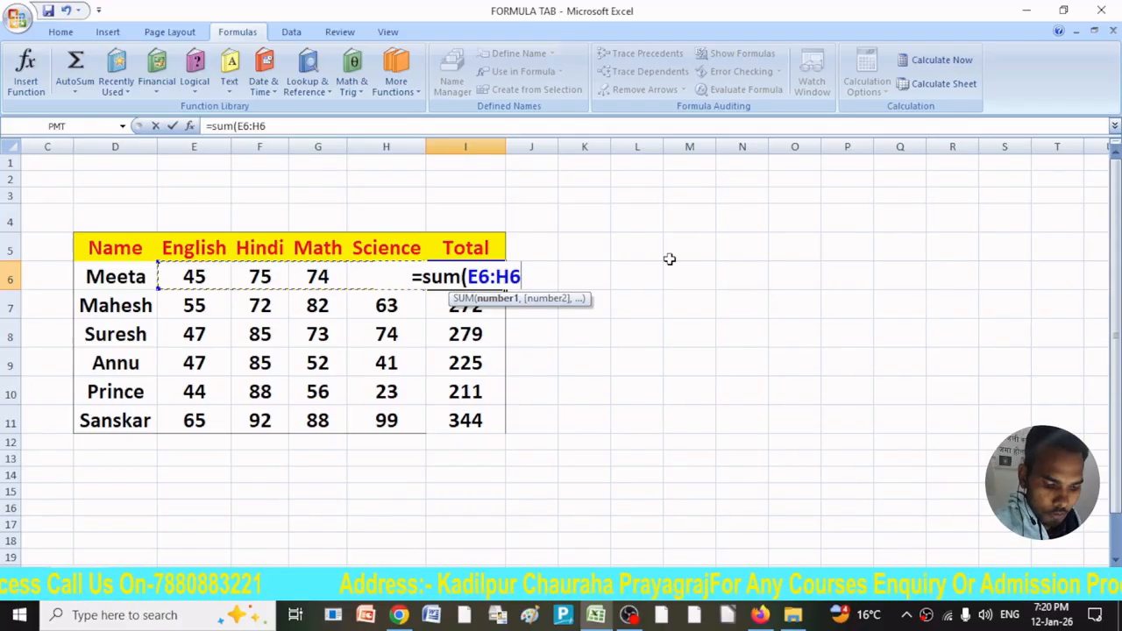
pyautogui.write(')')
pyautogui.press('Return')
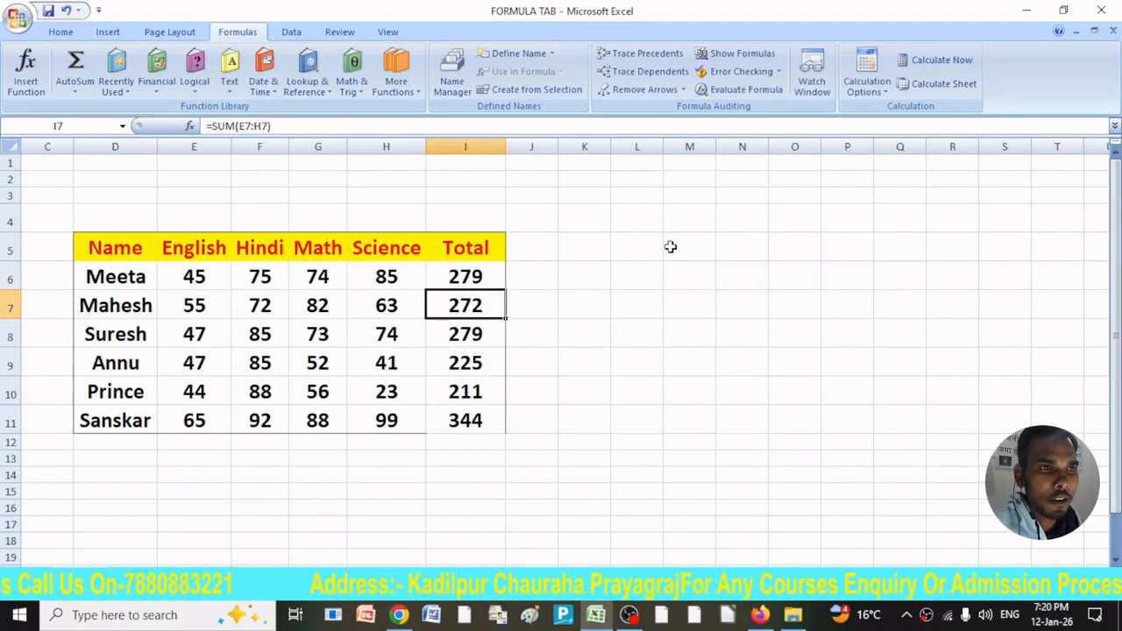
# Step: Fill the re-entered total formula from I6 down to I11 over the existing totals
pyautogui.click(463, 275)
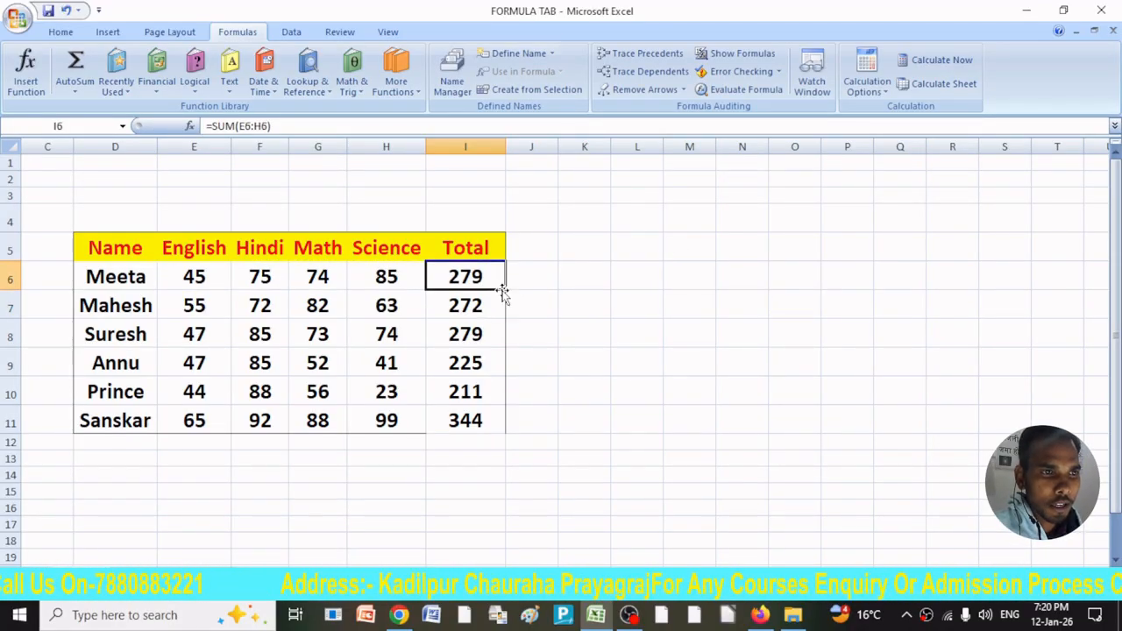
pyautogui.moveTo(504, 290); pyautogui.dragTo(496, 426)
pyautogui.click(650, 455)
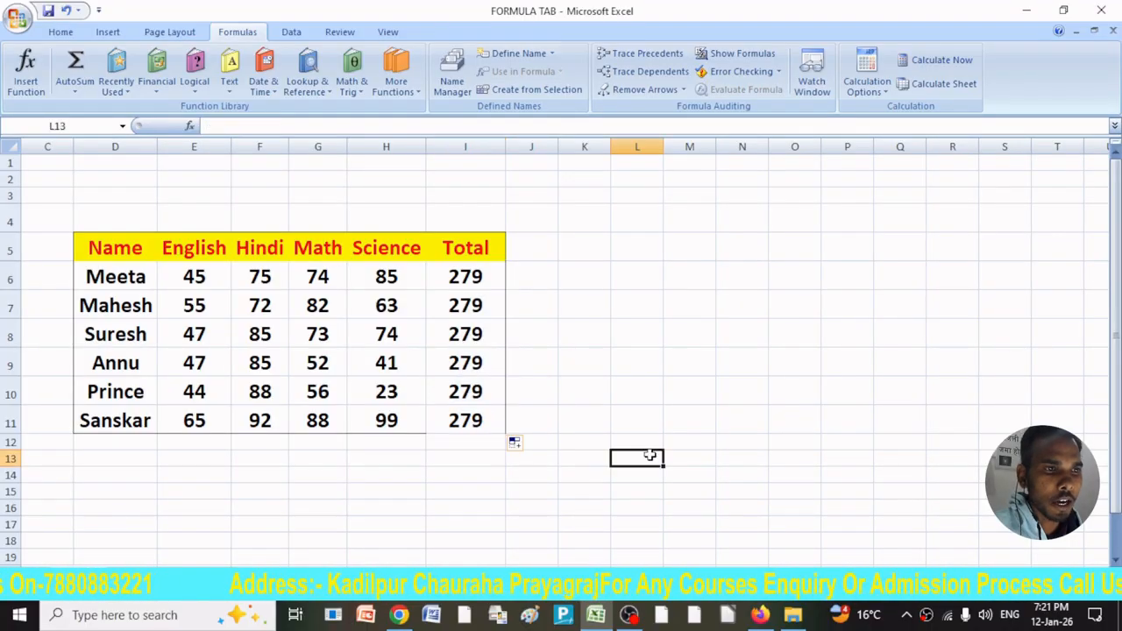
# Step: Compare the total formulas in I6 and I7 with their row marks and check the active calculation option
pyautogui.click(470, 278)
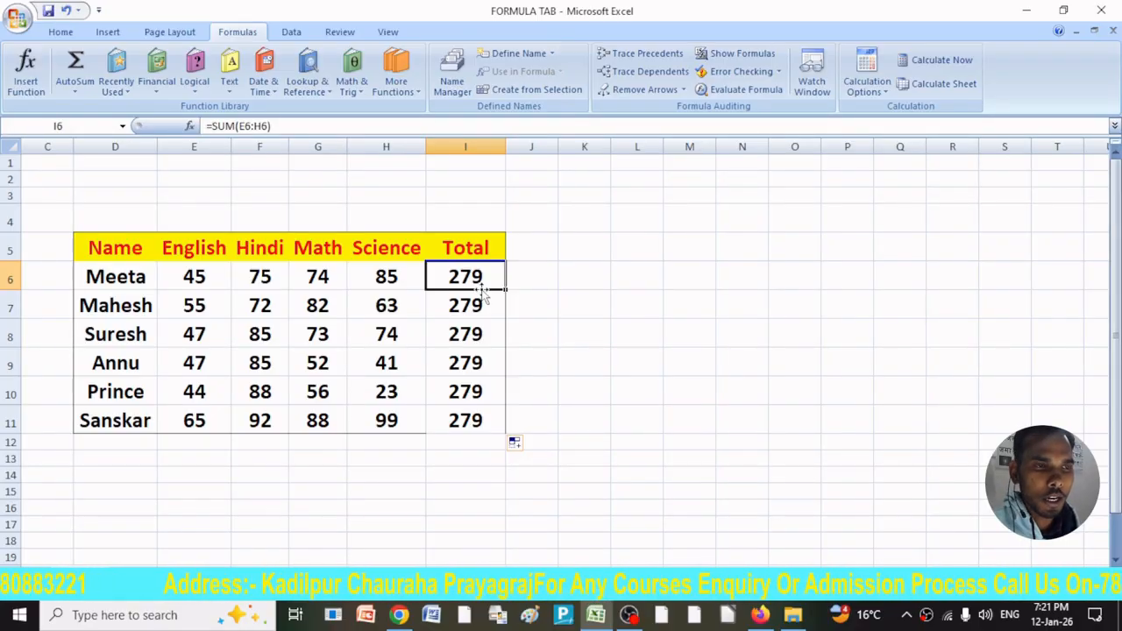
pyautogui.click(486, 305)
pyautogui.click(471, 280)
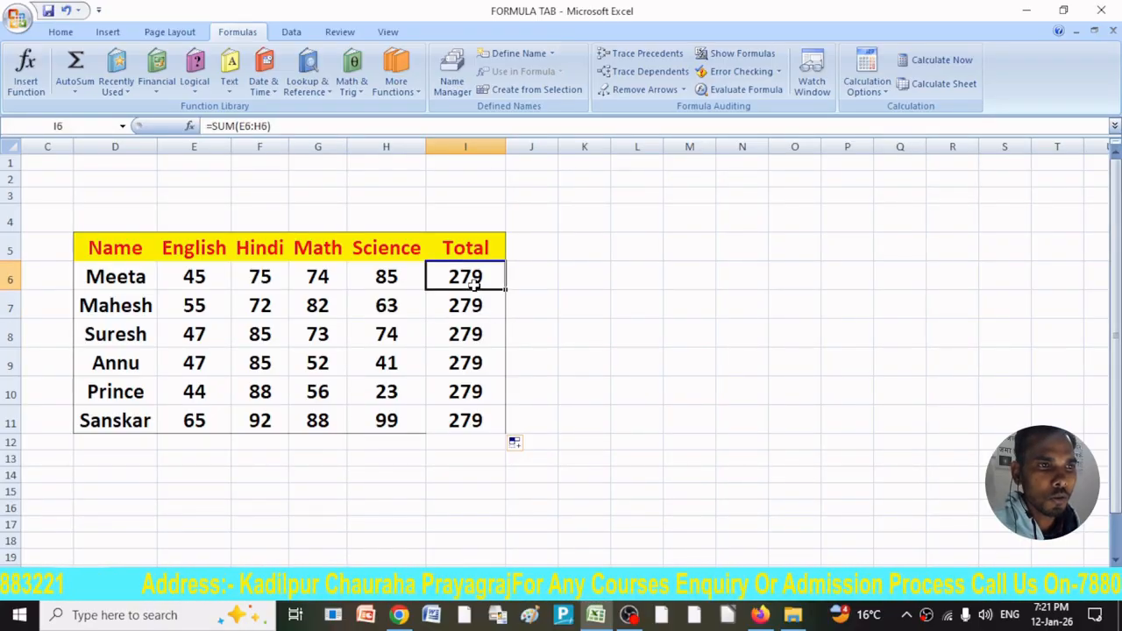
pyautogui.click(882, 93)
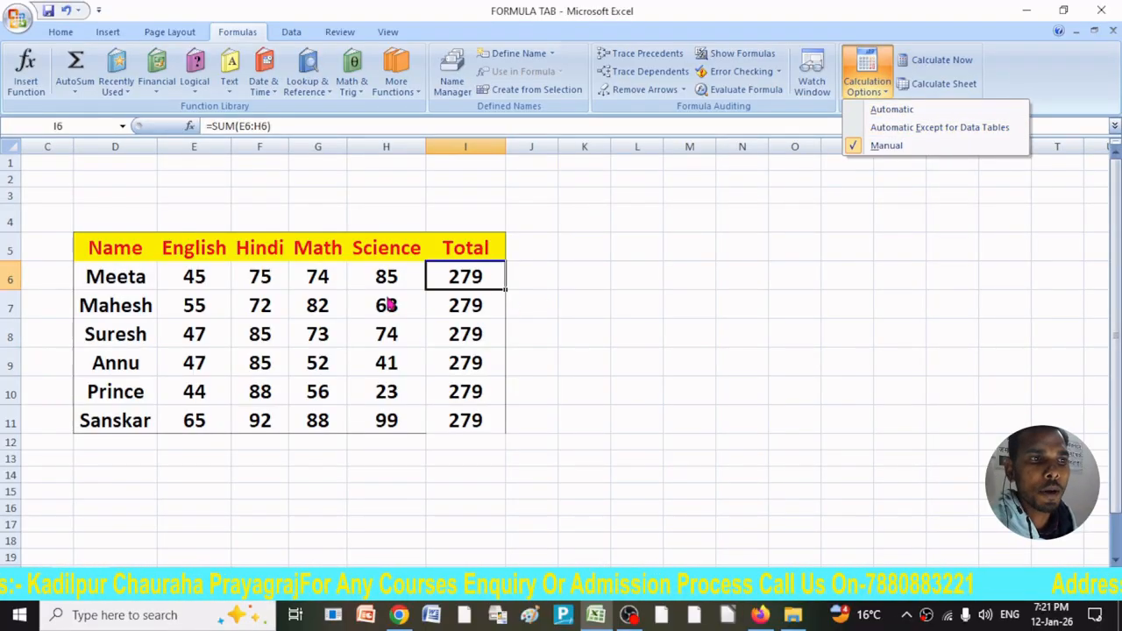
pyautogui.click(467, 307)
pyautogui.click(468, 307)
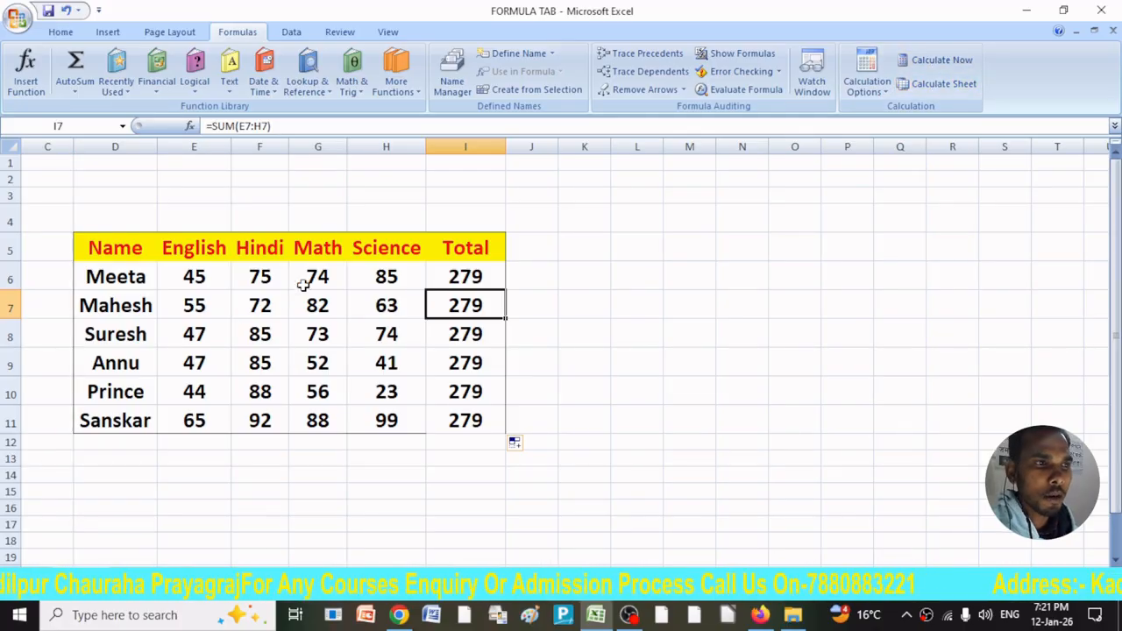
pyautogui.click(476, 278)
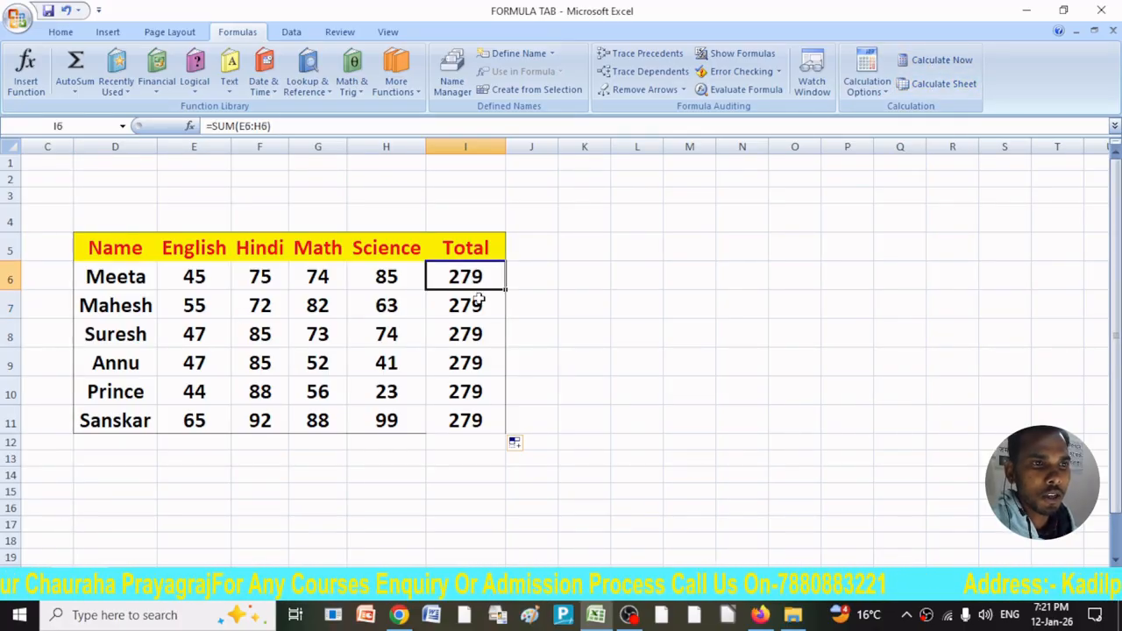
# Step: Switch the calculation option to Automatic, set the Hindi mark in F6 to 72, and check the total in I6
pyautogui.click(866, 83)
pyautogui.click(888, 109)
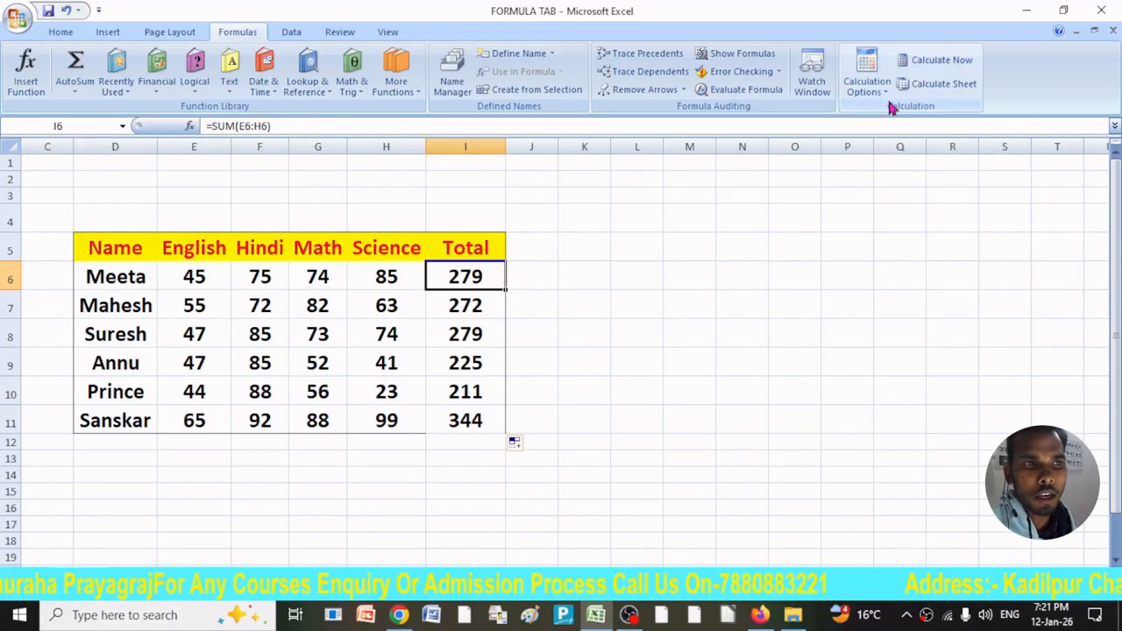
pyautogui.click(246, 285)
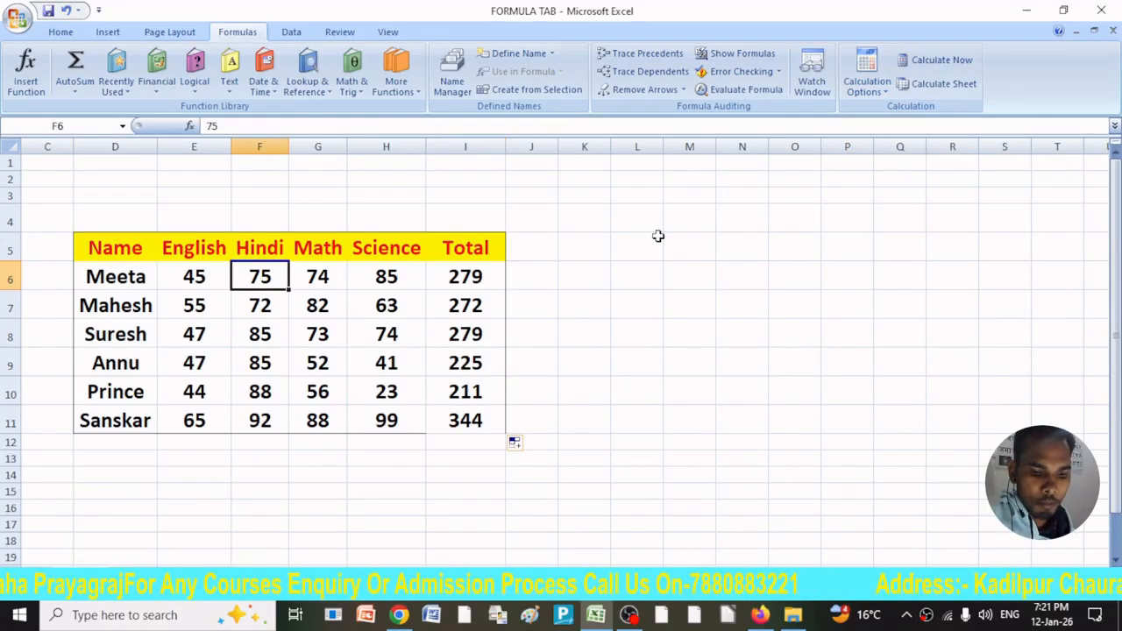
pyautogui.write('72')
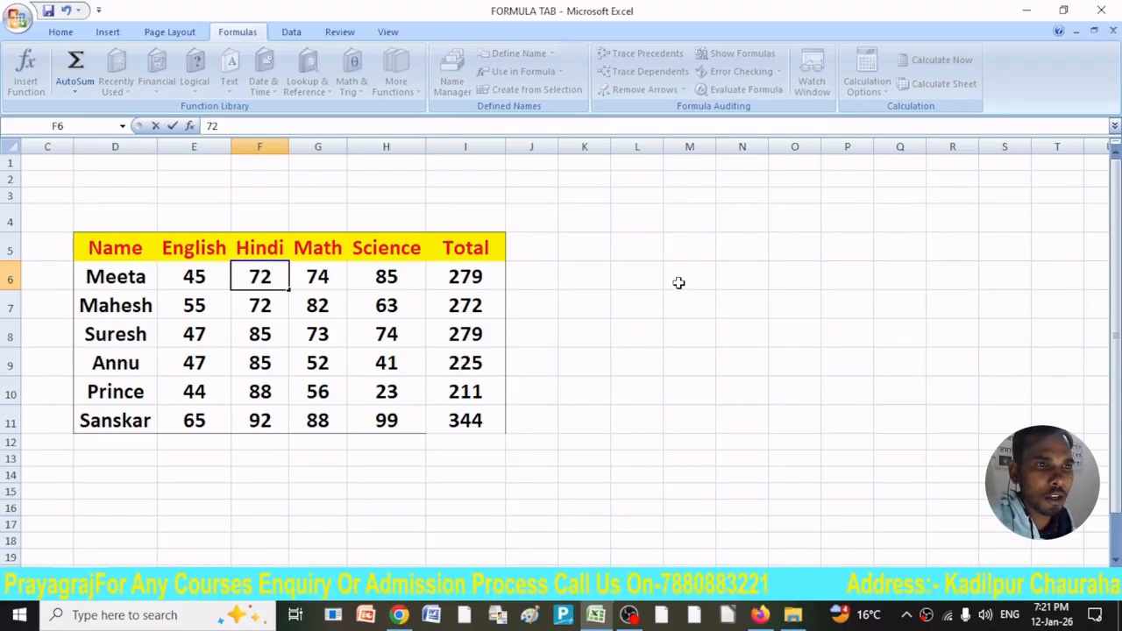
pyautogui.click(692, 303)
pyautogui.click(481, 278)
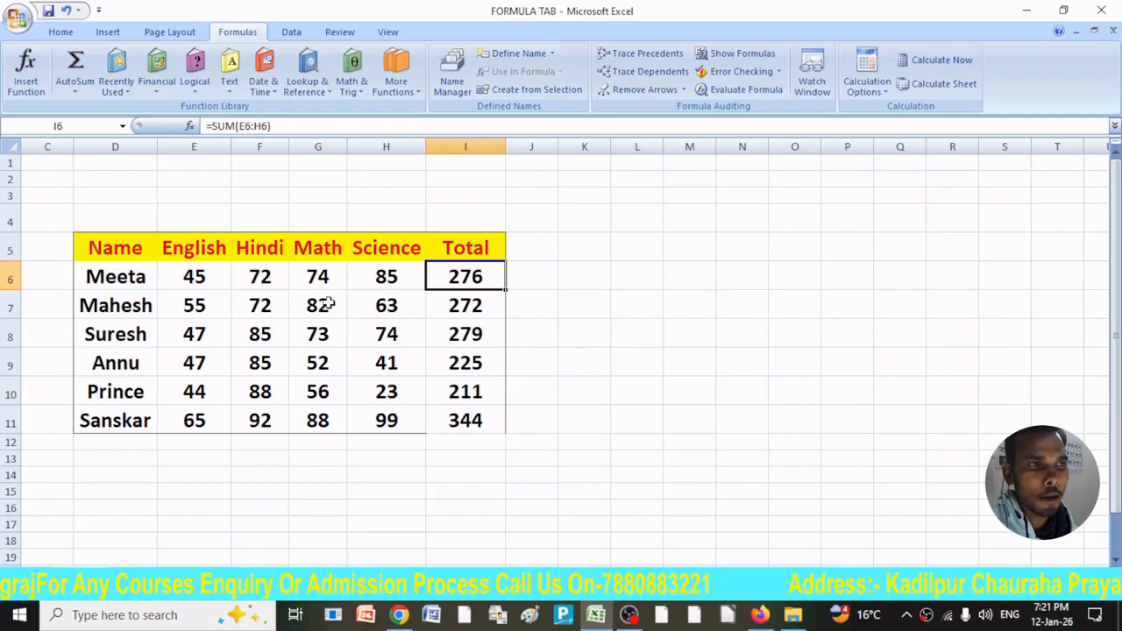
# Step: Set the Math mark in G6 to 11 and check the total in I6
pyautogui.click(328, 282)
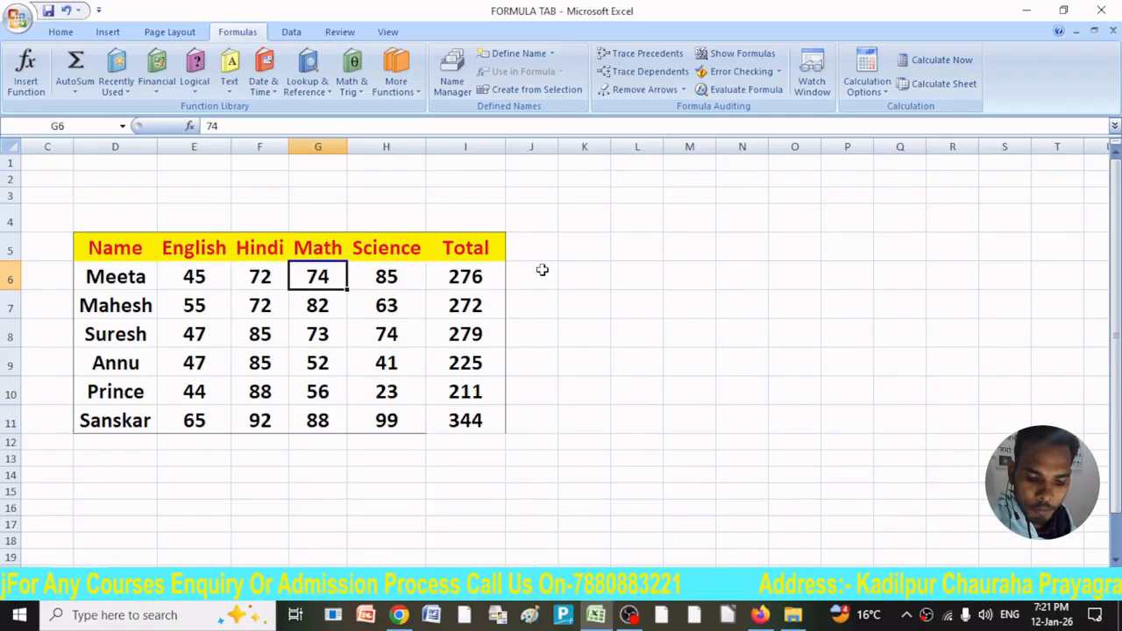
pyautogui.write('11')
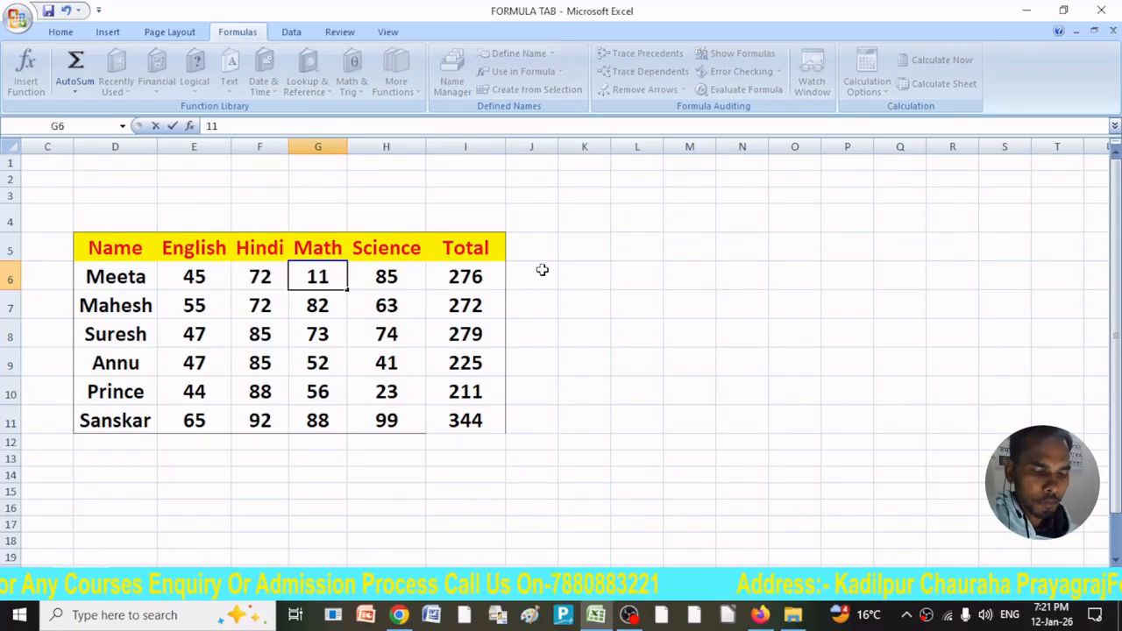
pyautogui.click(640, 322)
pyautogui.click(468, 278)
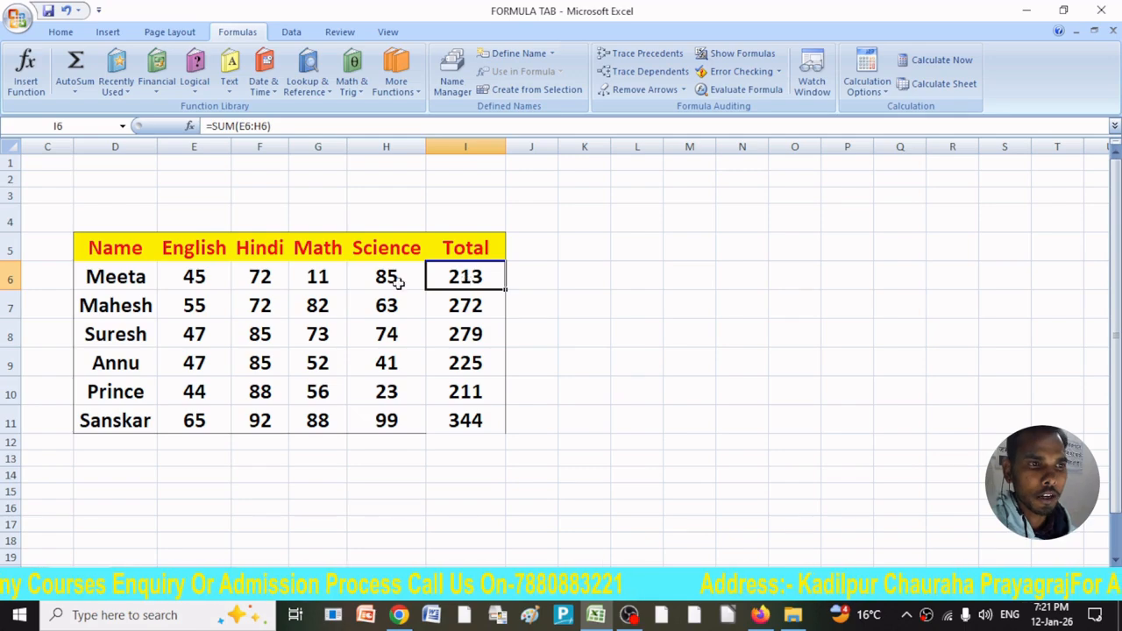
# Step: Switch the calculation option back to Manual, set the Math mark in G6 to 56, and check the total in I6
pyautogui.click(872, 88)
pyautogui.click(887, 146)
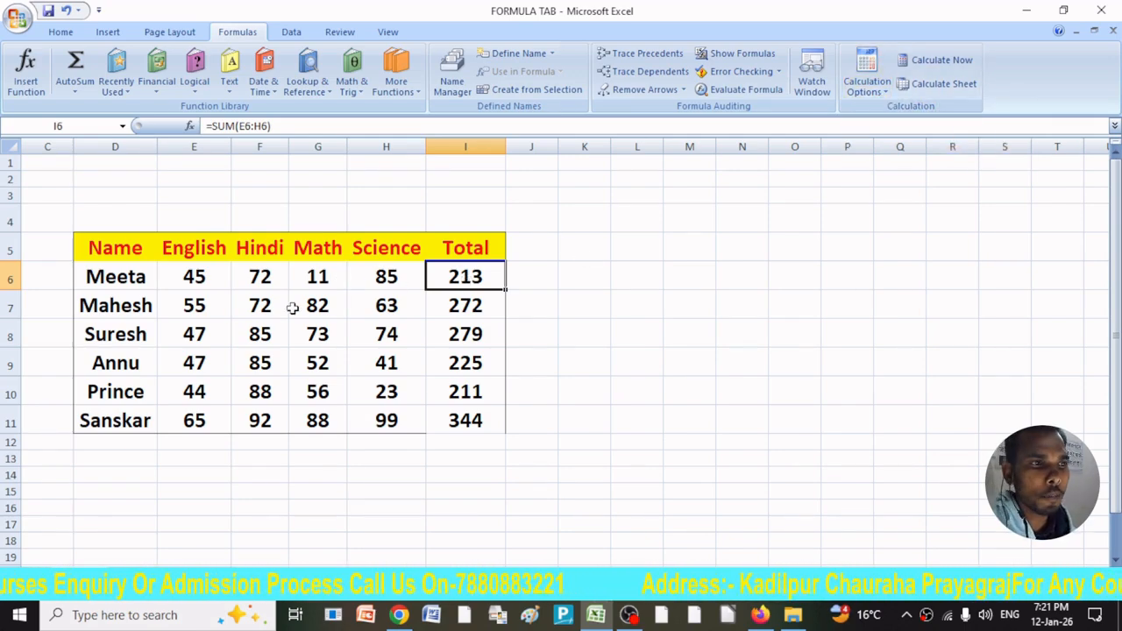
pyautogui.click(304, 279)
pyautogui.write('56')
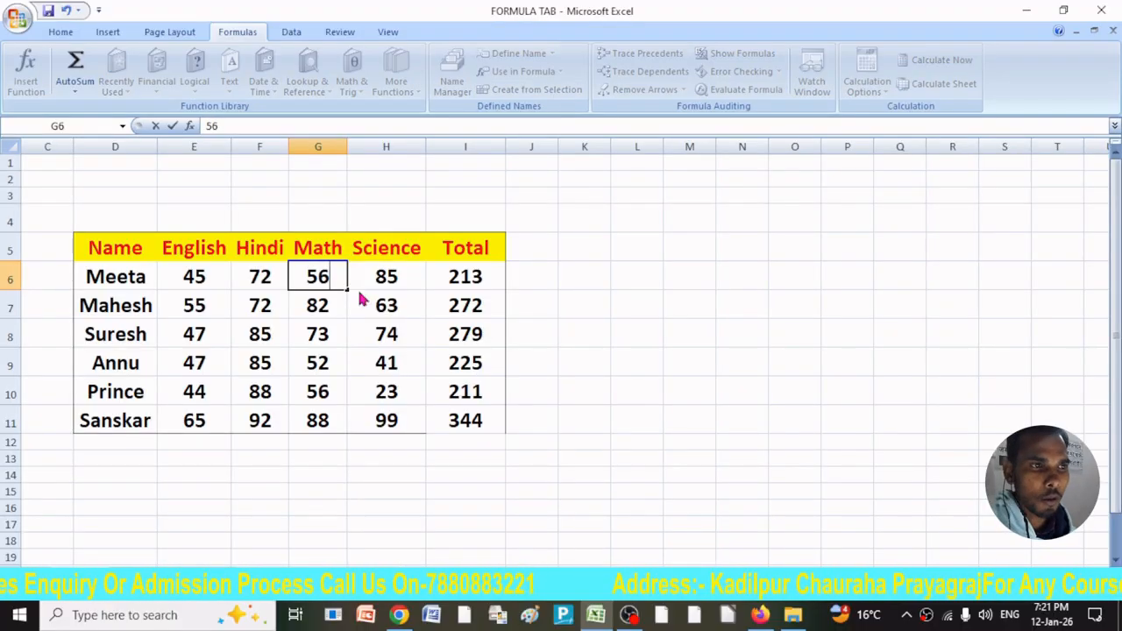
pyautogui.click(593, 305)
pyautogui.click(471, 276)
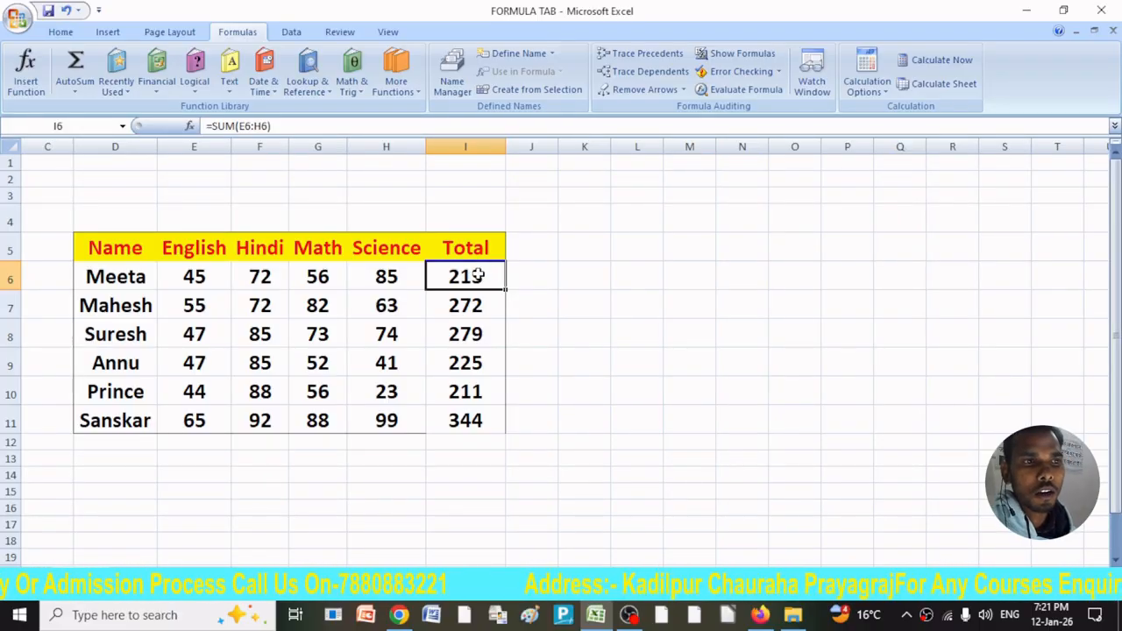
# Step: Review the calculation options and recalculate the totals on demand while keeping Manual mode
pyautogui.click(866, 83)
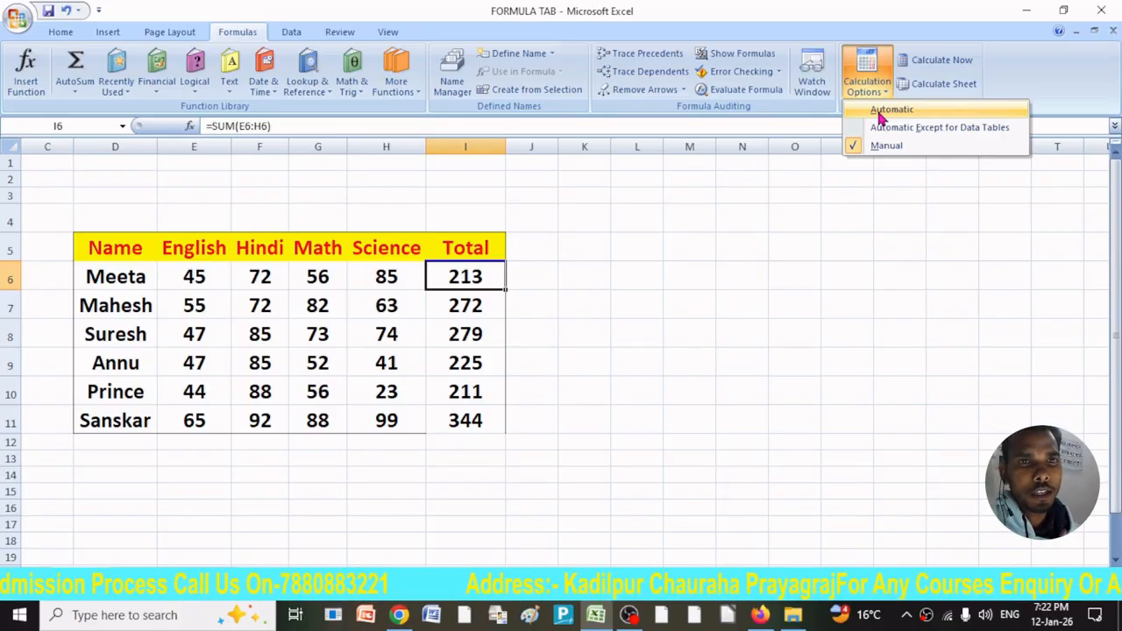
pyautogui.click(879, 112)
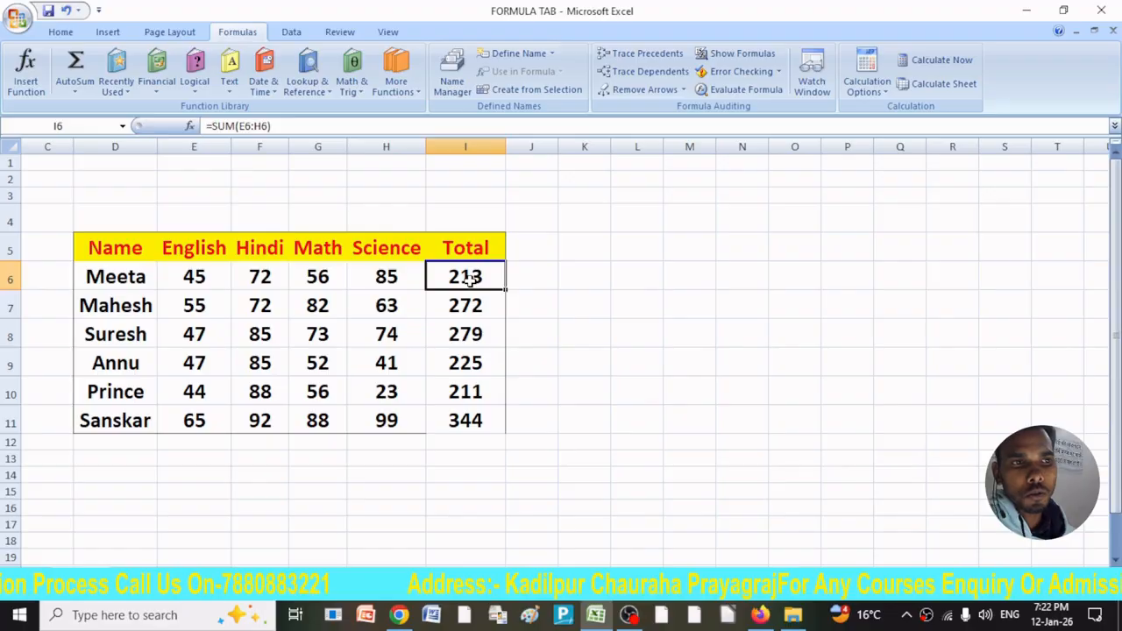
pyautogui.click(957, 73)
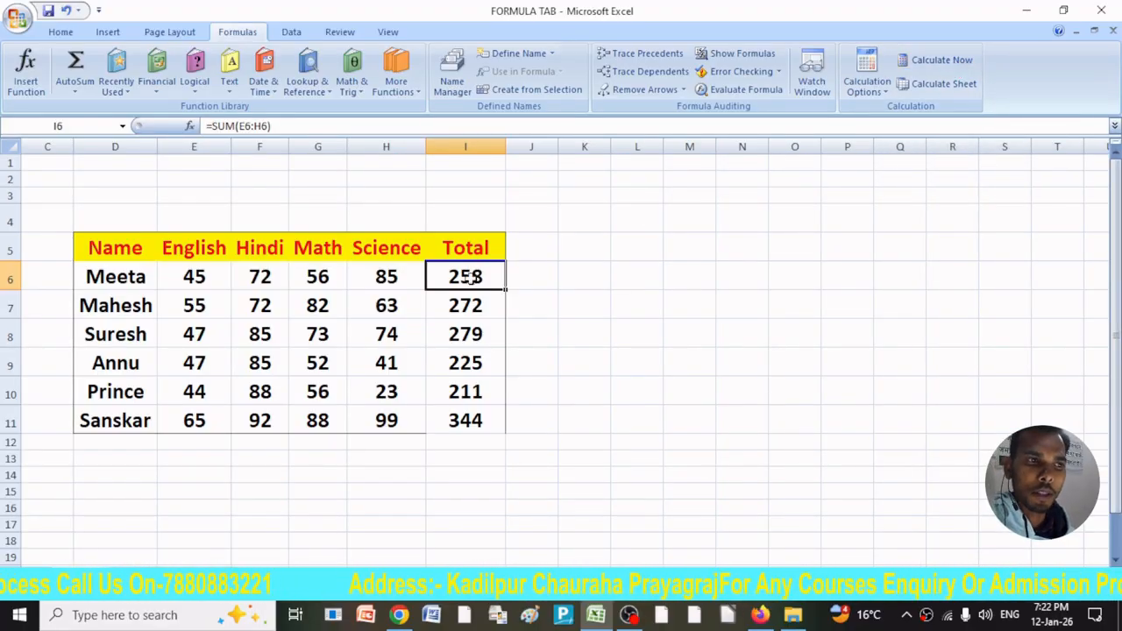
# Step: Set the English mark in E6 to 90 and update its total with Calculate Now
pyautogui.click(201, 276)
pyautogui.write('90')
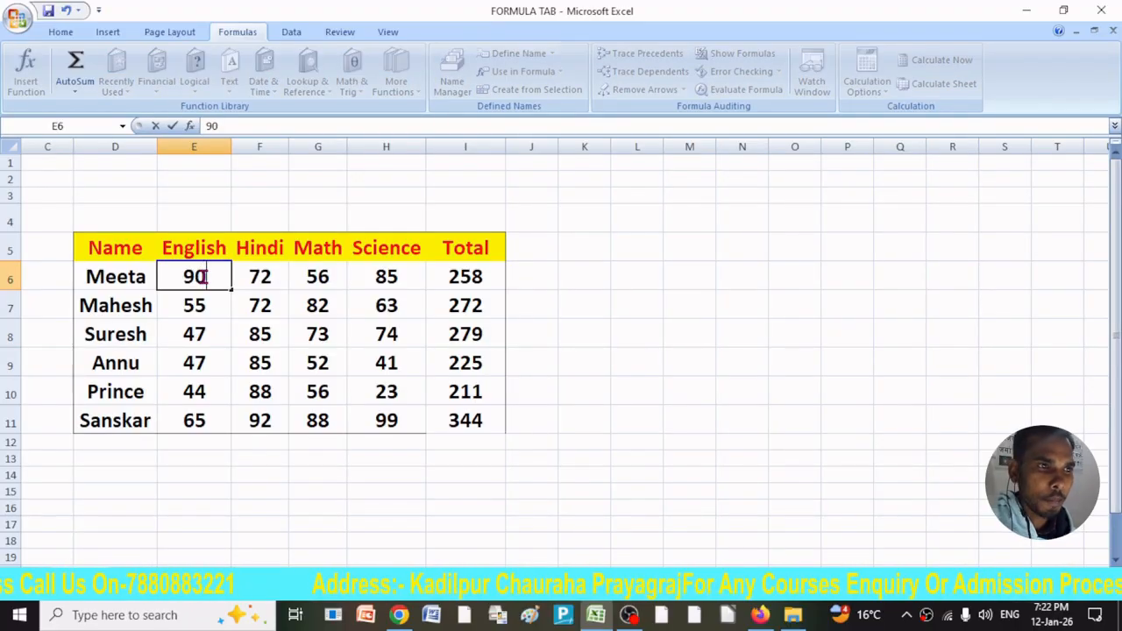
pyautogui.click(631, 313)
pyautogui.click(496, 277)
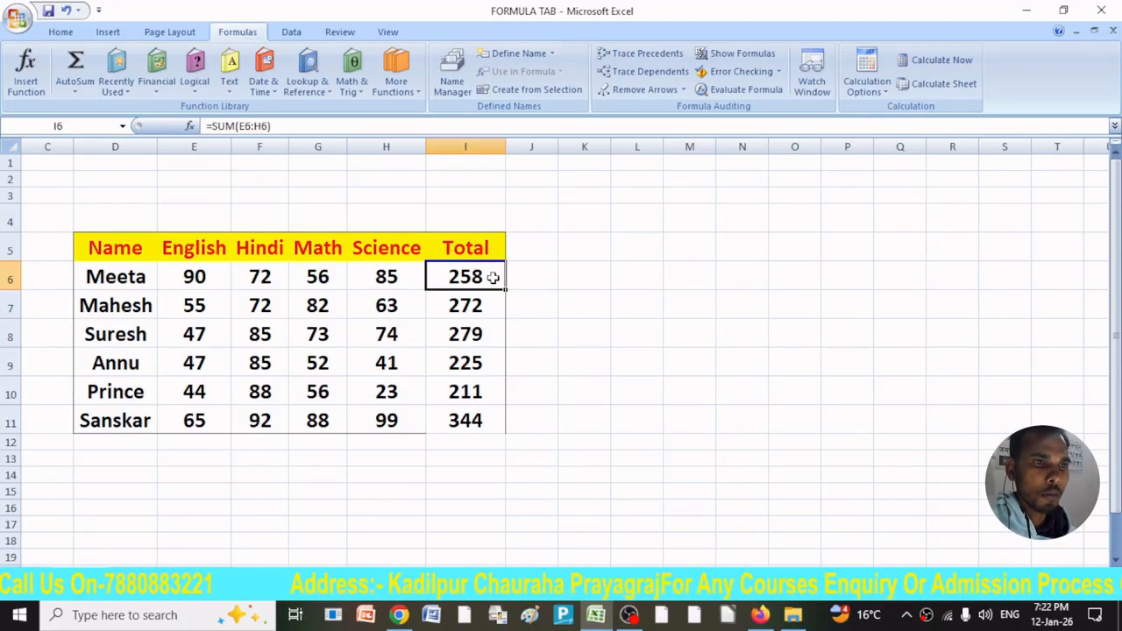
pyautogui.click(873, 96)
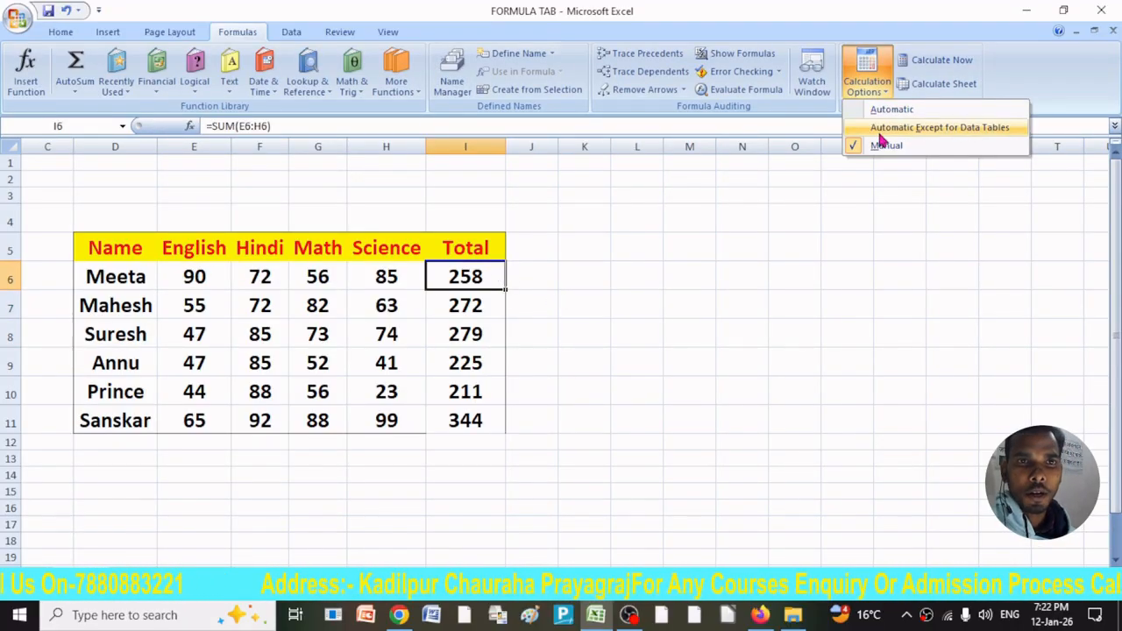
pyautogui.click(942, 60)
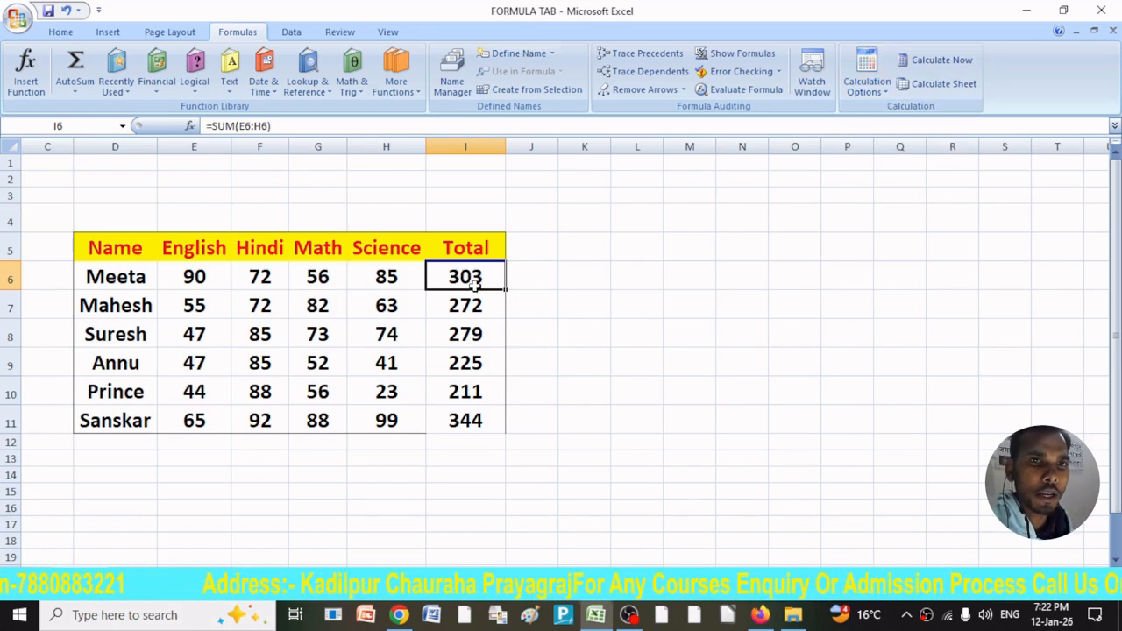
# Step: Examine the Automatic Except for Data Tables calculation option and the Data Table command among the What-If Analysis tools
pyautogui.click(684, 305)
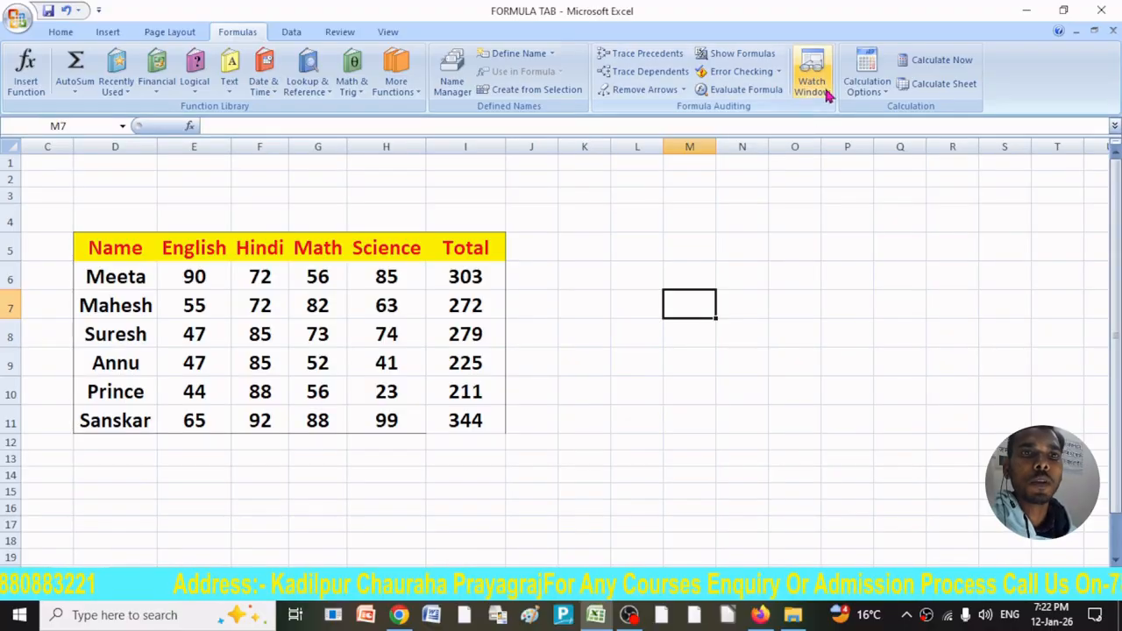
pyautogui.click(868, 87)
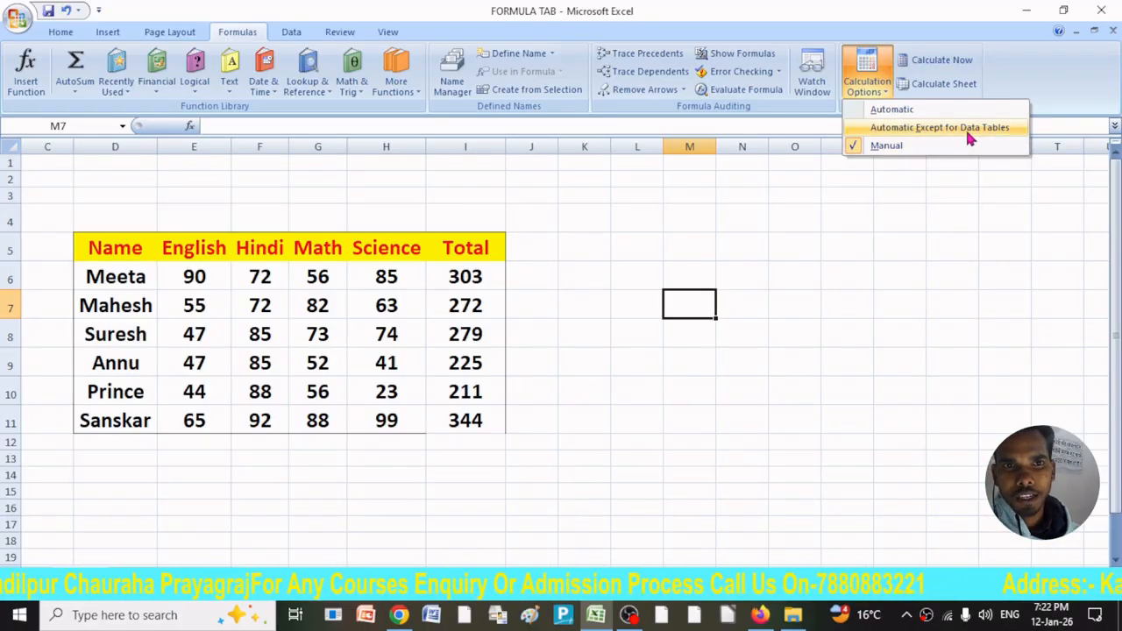
pyautogui.click(293, 33)
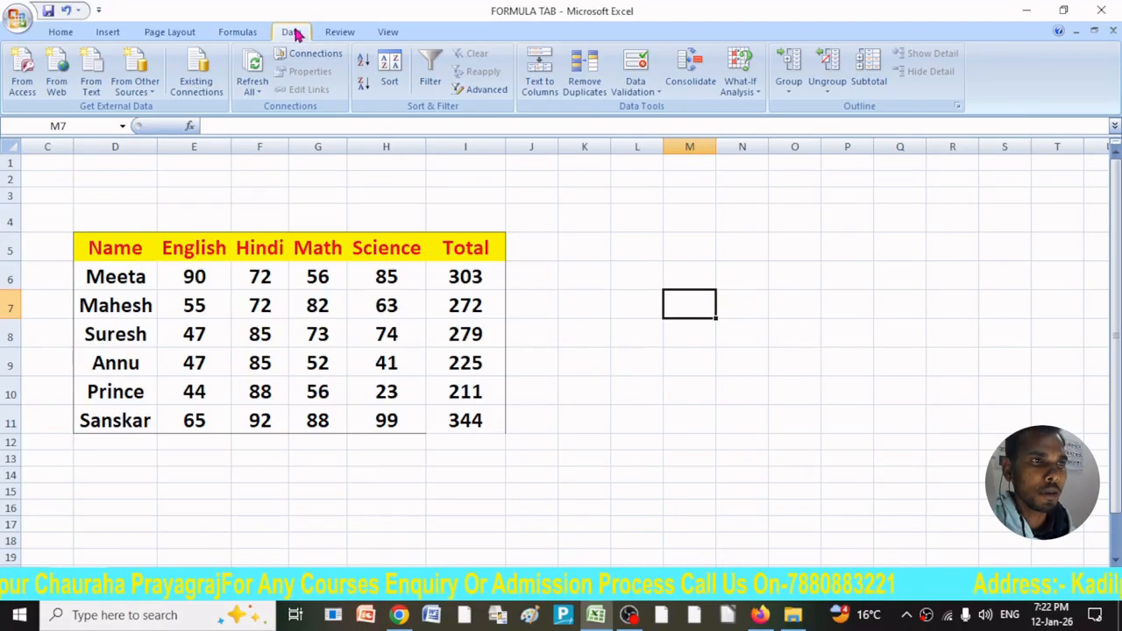
pyautogui.click(754, 95)
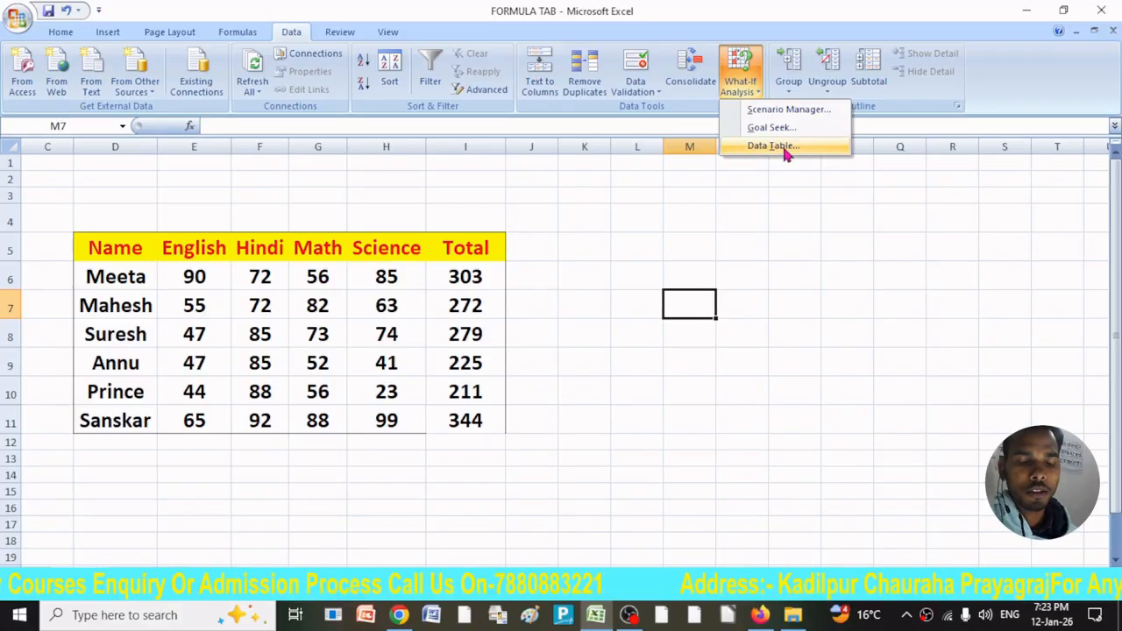
pyautogui.click(686, 268)
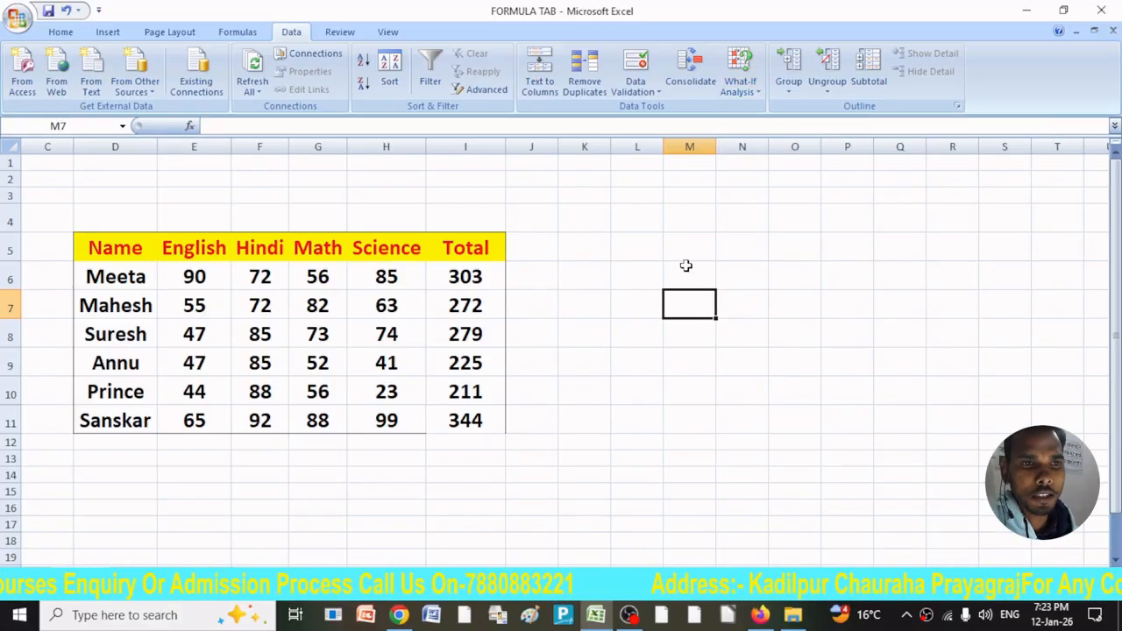
# Step: Enter 1 in both M6 and M7, and multiply them in M8 with the formula =M6*M7
pyautogui.click(688, 273)
pyautogui.write('1')
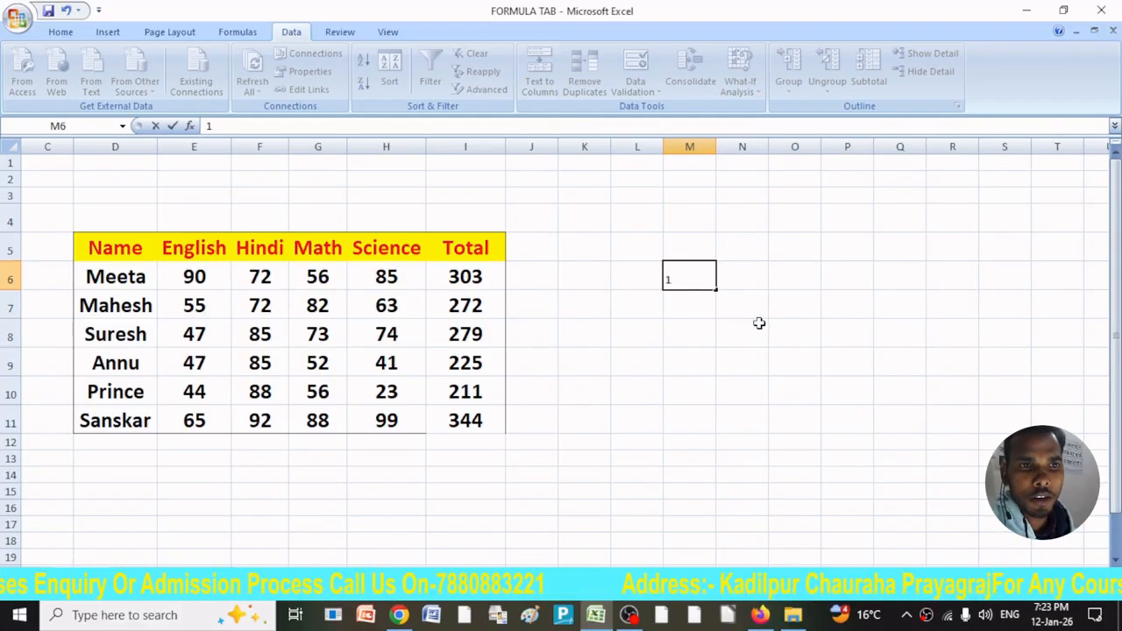
pyautogui.click(708, 303)
pyautogui.write('1')
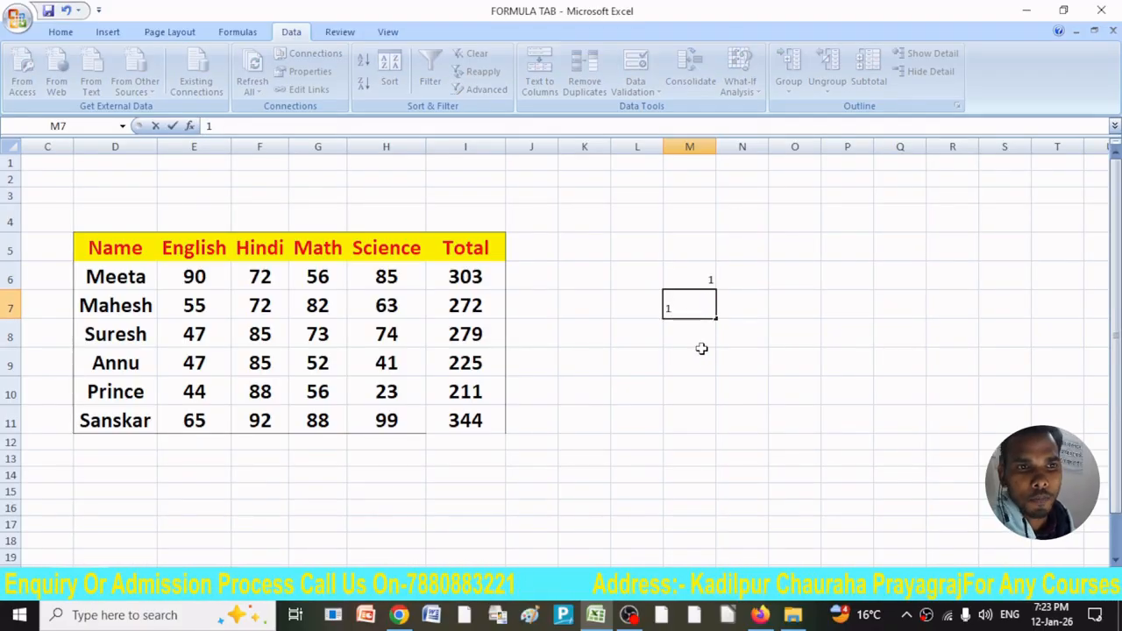
pyautogui.click(701, 339)
pyautogui.write('=')
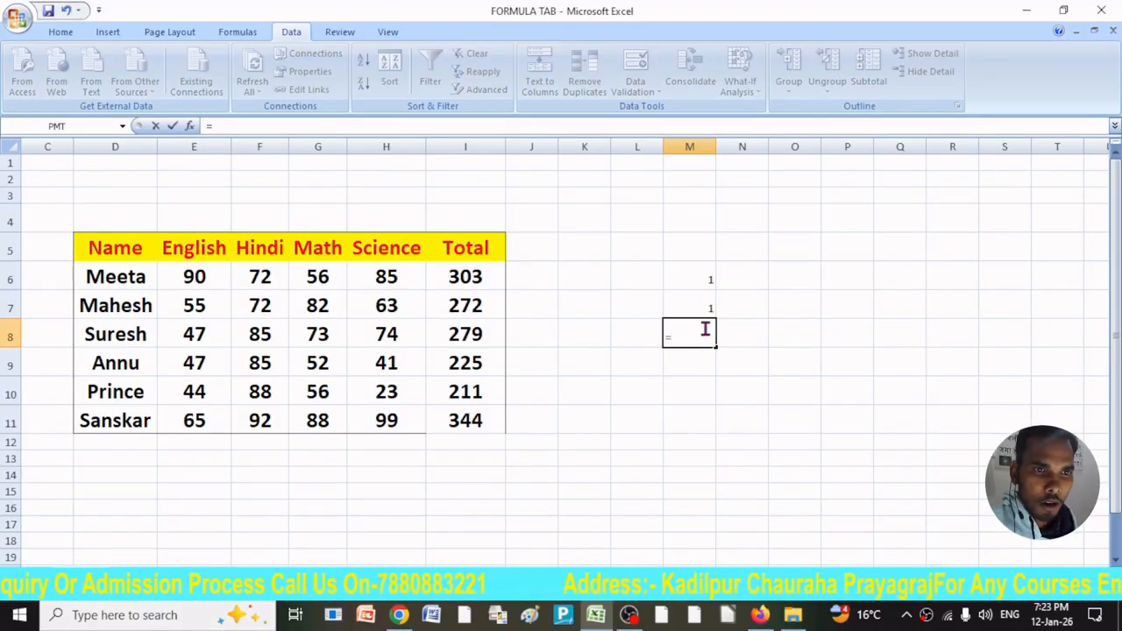
pyautogui.click(709, 279)
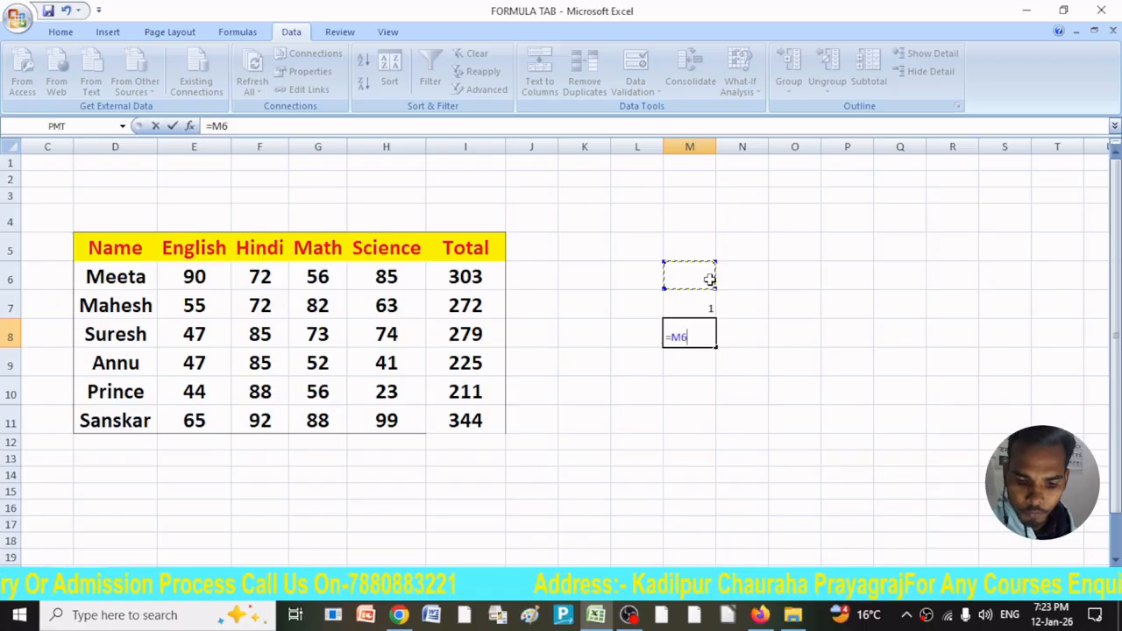
pyautogui.write('*')
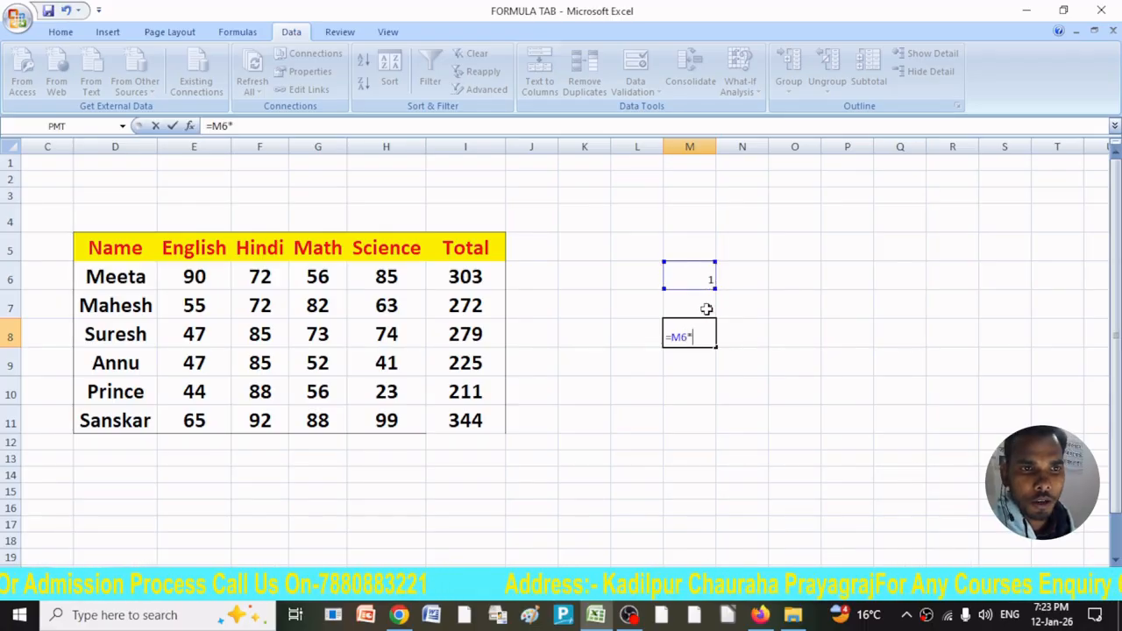
pyautogui.click(704, 311)
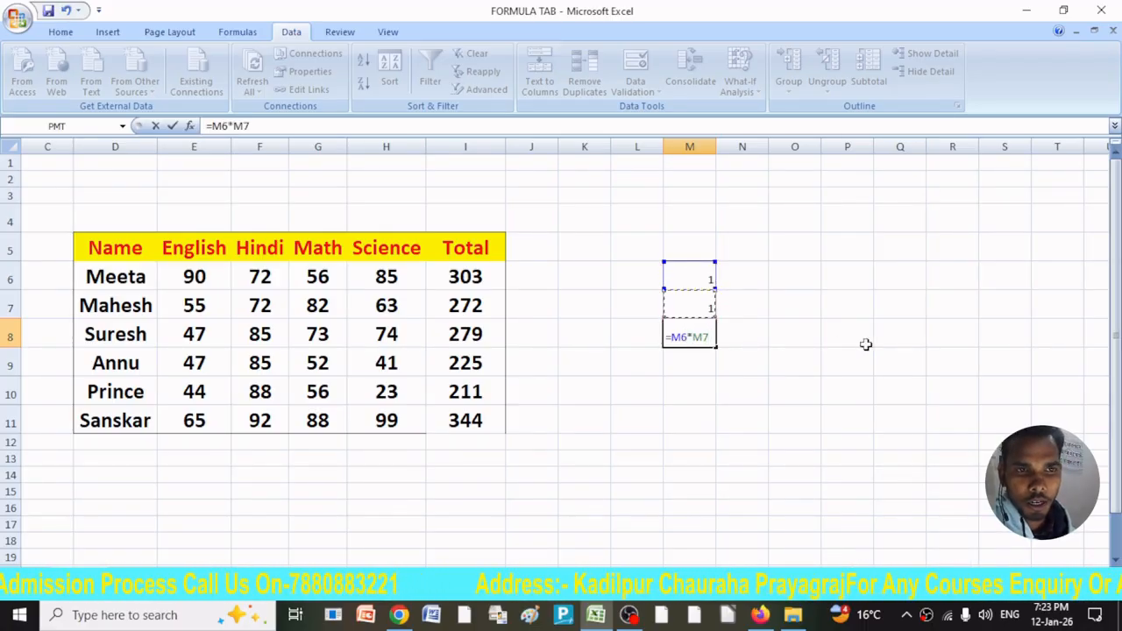
pyautogui.press('Return')
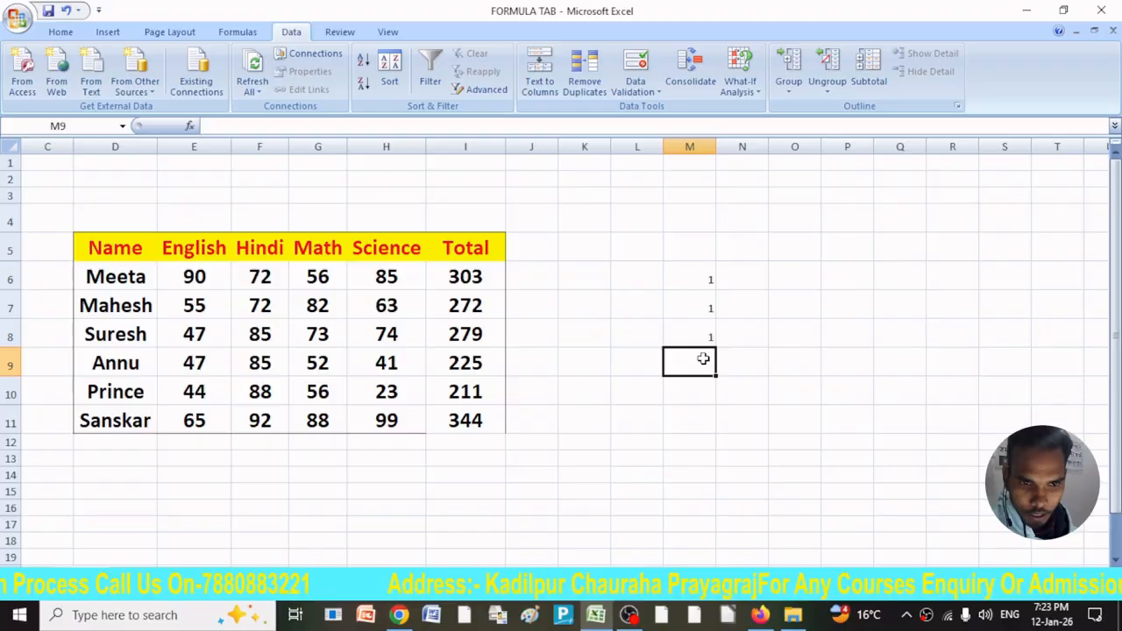
# Step: Enter 2, 3 and 4 in cells M9, M10 and M11 below the product formula
pyautogui.write('2')
pyautogui.click(700, 391)
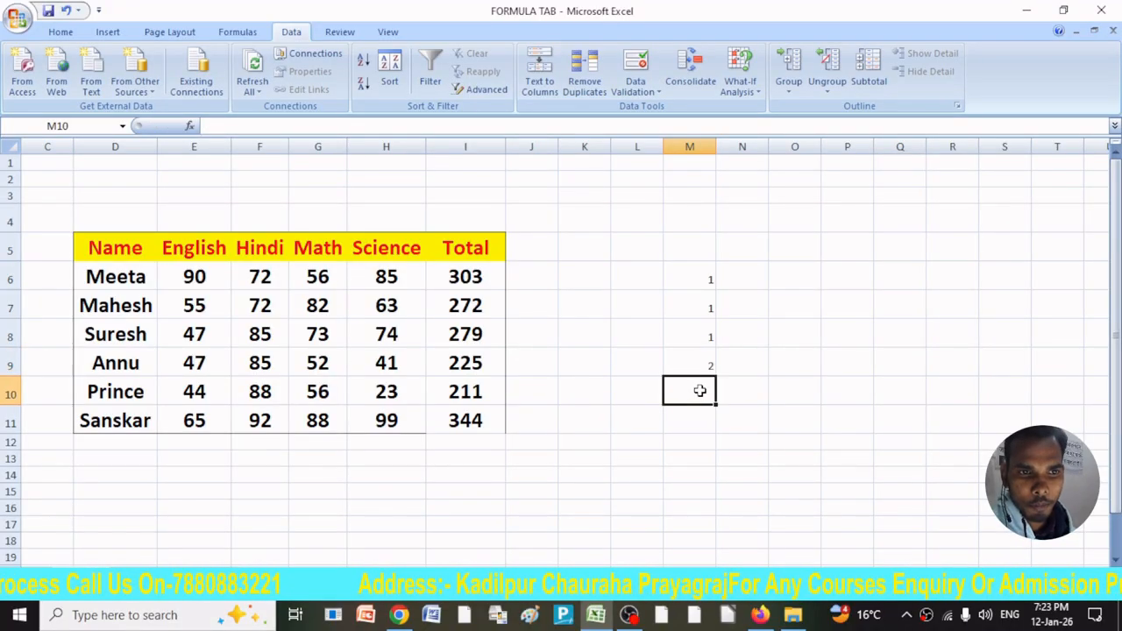
pyautogui.write('3')
pyautogui.click(709, 424)
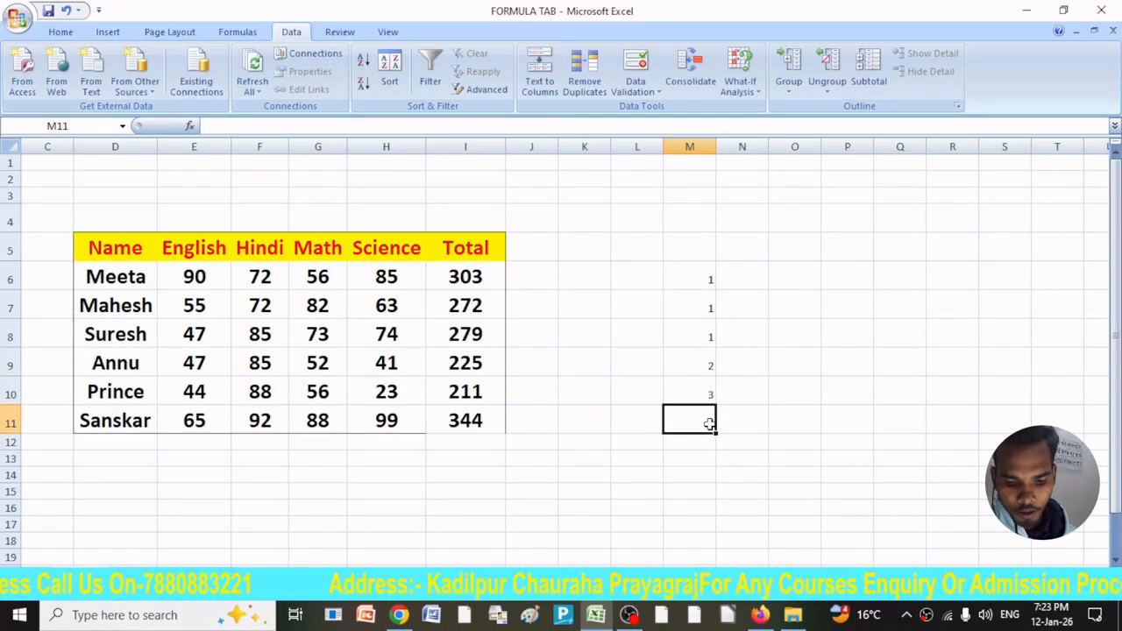
pyautogui.write('4')
pyautogui.press('Return')
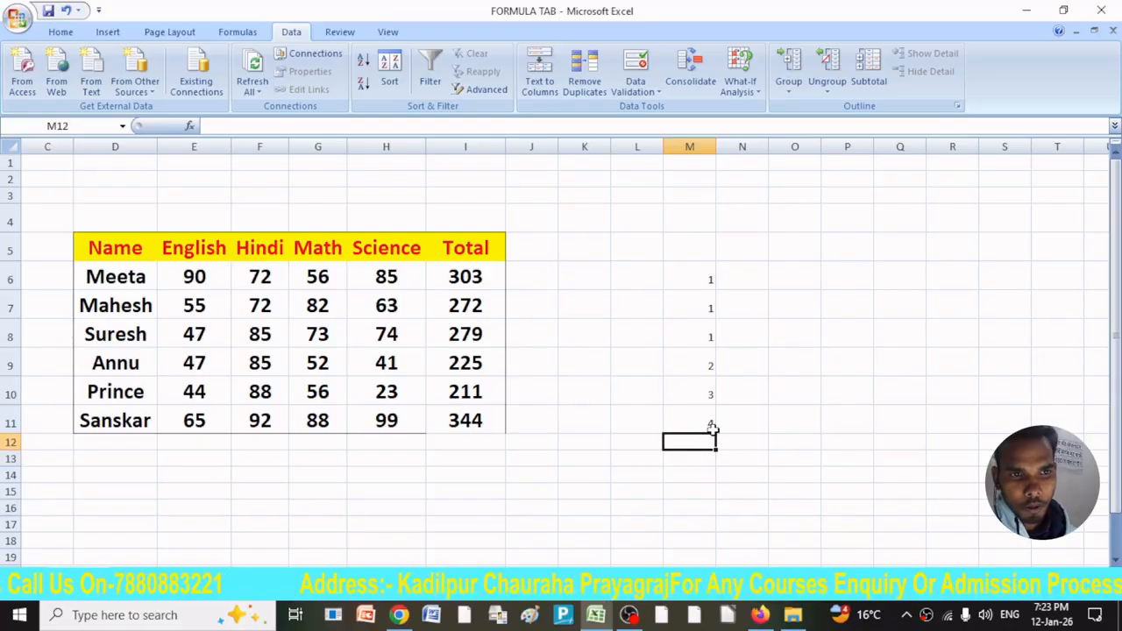
pyautogui.click(712, 427)
pyautogui.moveTo(715, 433); pyautogui.dragTo(710, 535)
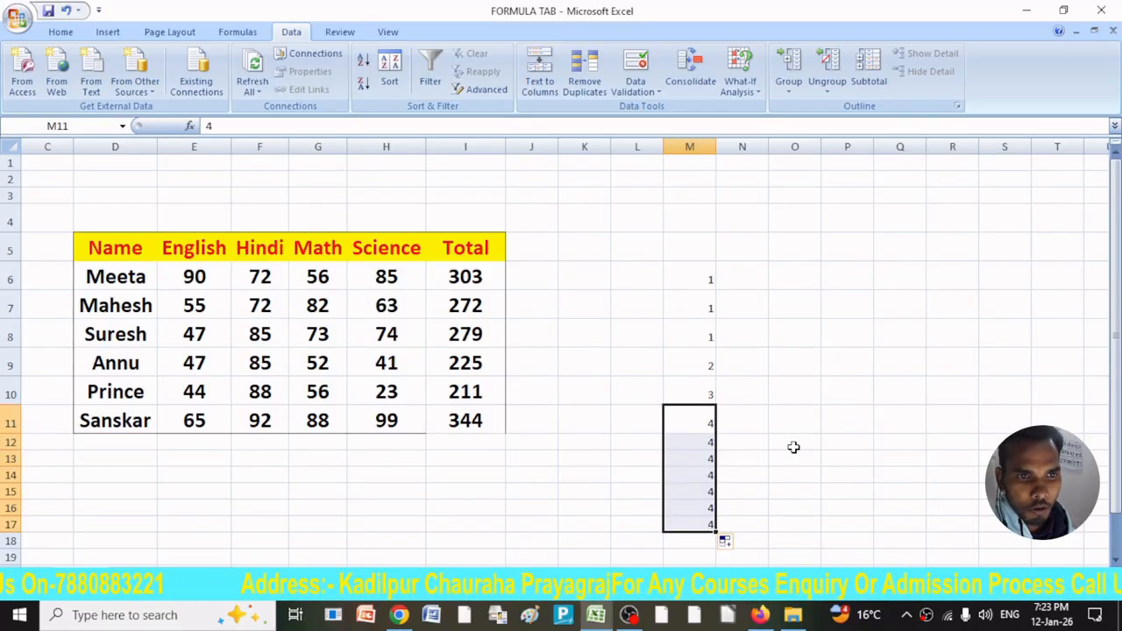
pyautogui.hotkey('ctrl', 'z')
pyautogui.click(791, 447)
pyautogui.click(714, 426)
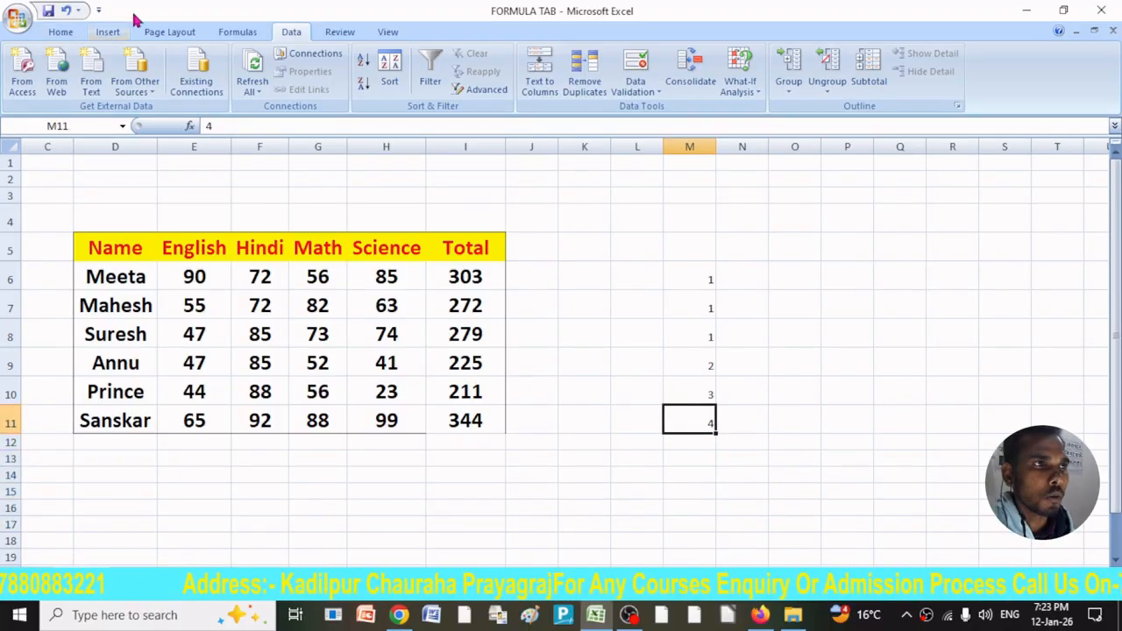
# Step: Set the workbook's calculation option to Automatic
pyautogui.click(230, 32)
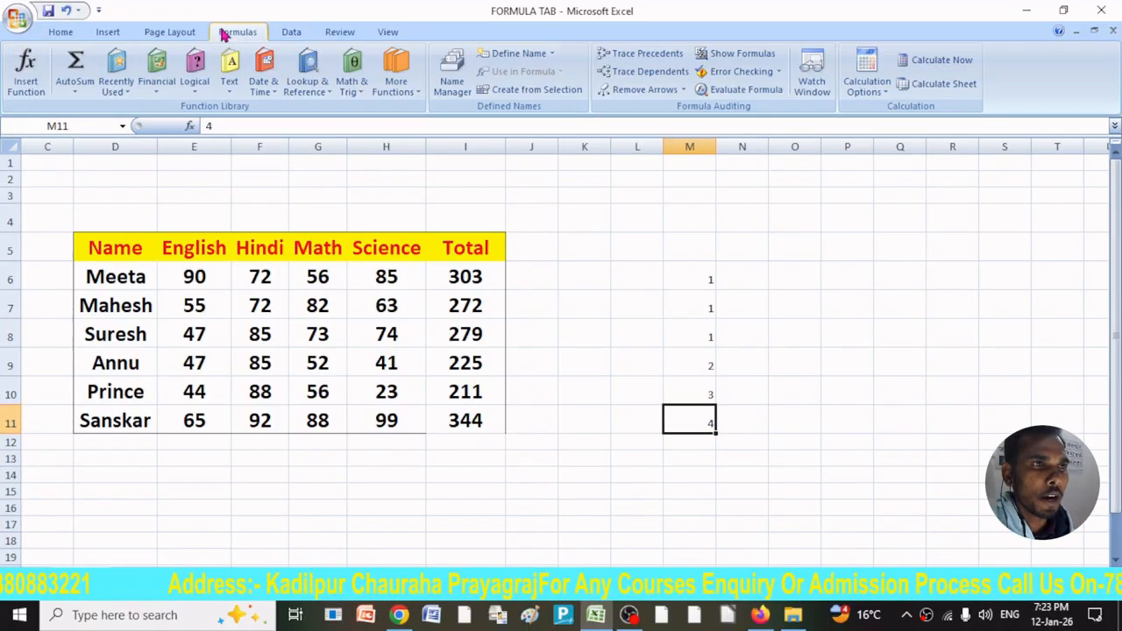
pyautogui.click(866, 92)
pyautogui.click(891, 111)
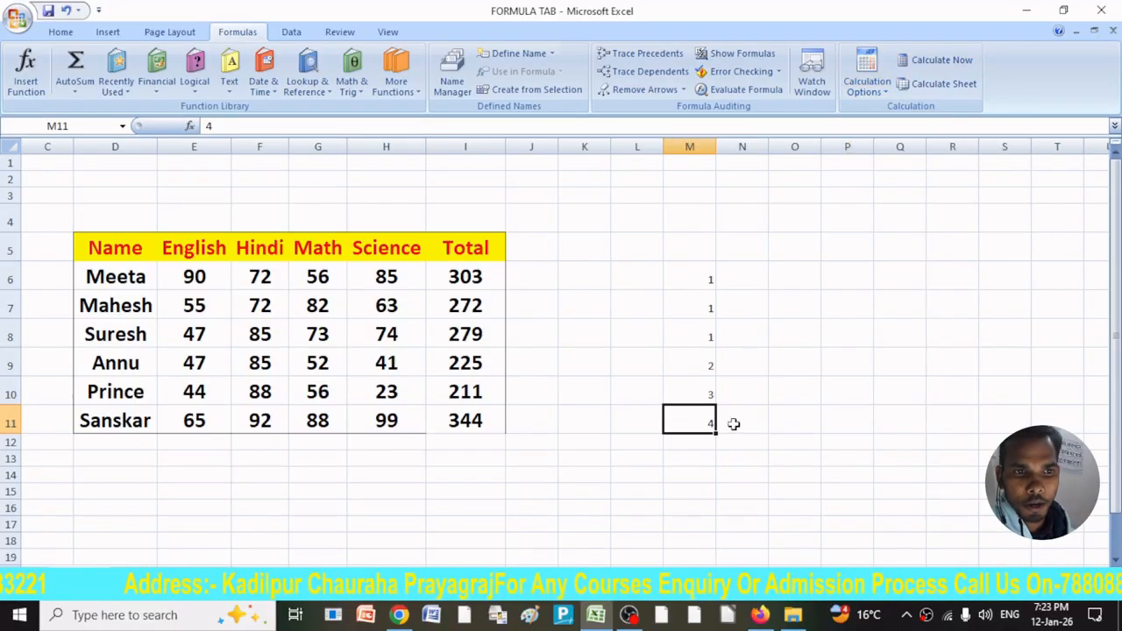
pyautogui.moveTo(715, 431); pyautogui.dragTo(706, 482)
pyautogui.hotkey('ctrl', 'z')
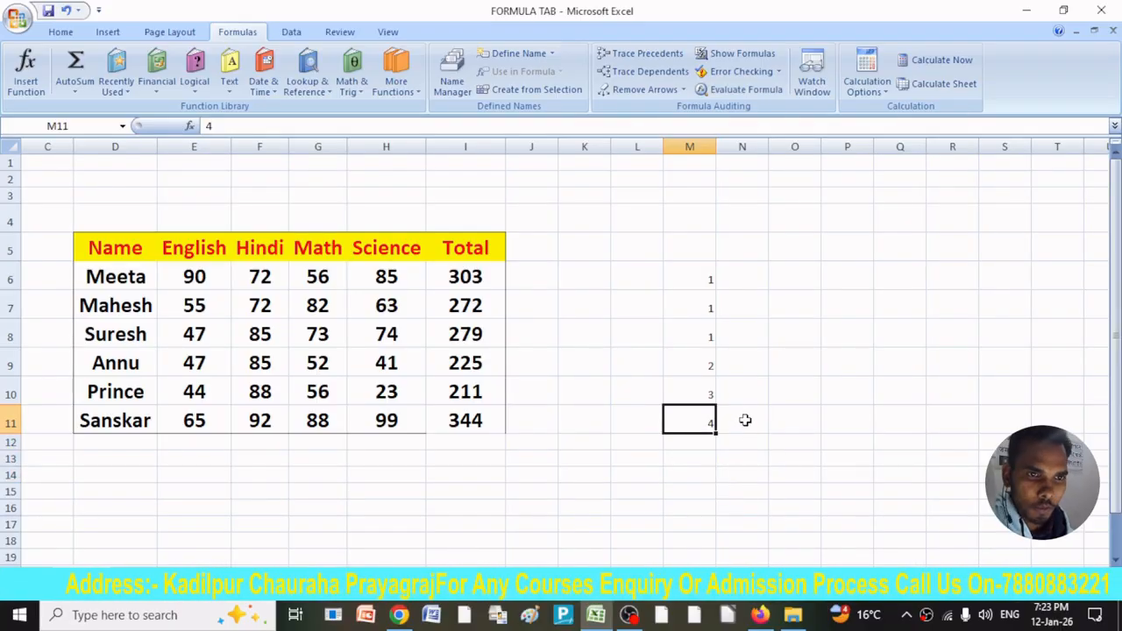
pyautogui.click(741, 420)
pyautogui.click(707, 422)
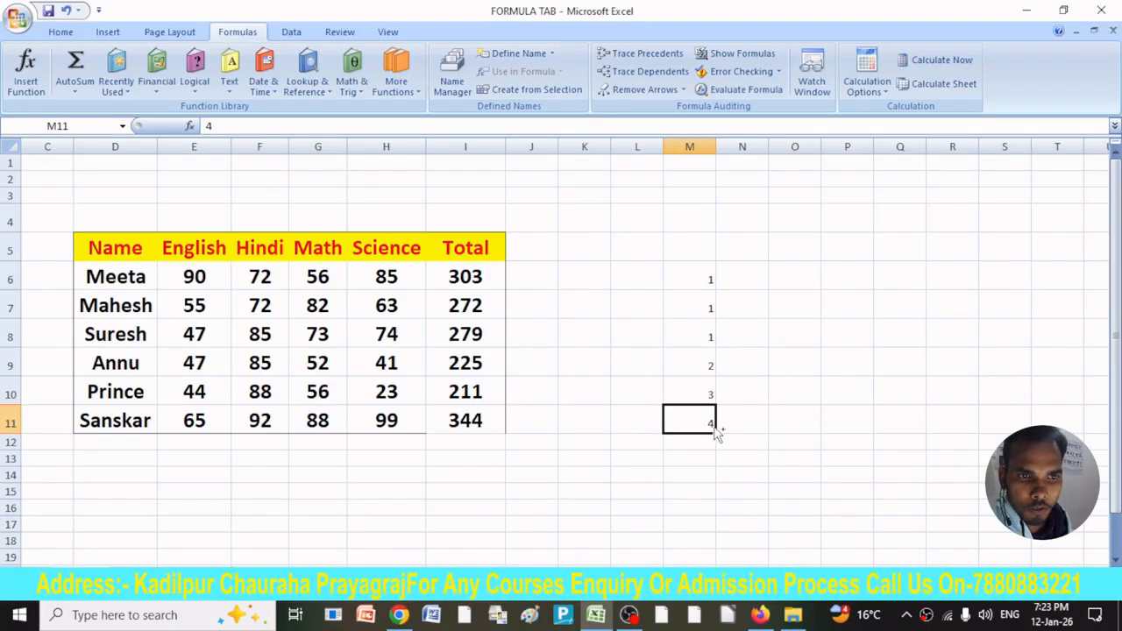
# Step: Continue the number series from M11 down to M17 with the values 5 to 10
pyautogui.moveTo(716, 435); pyautogui.dragTo(722, 500)
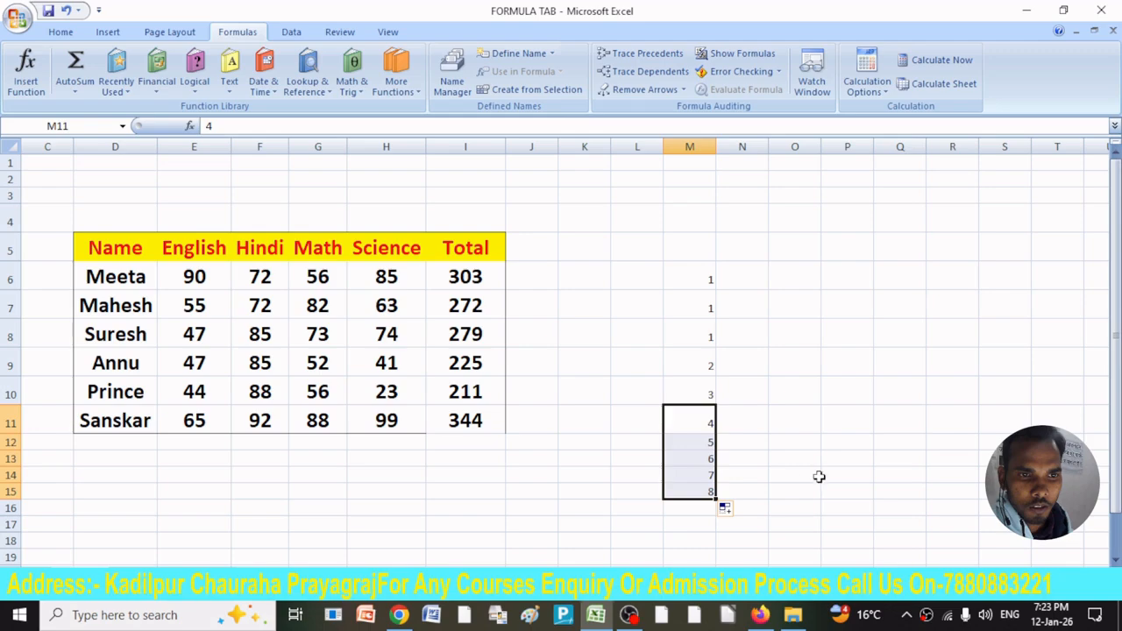
pyautogui.click(826, 475)
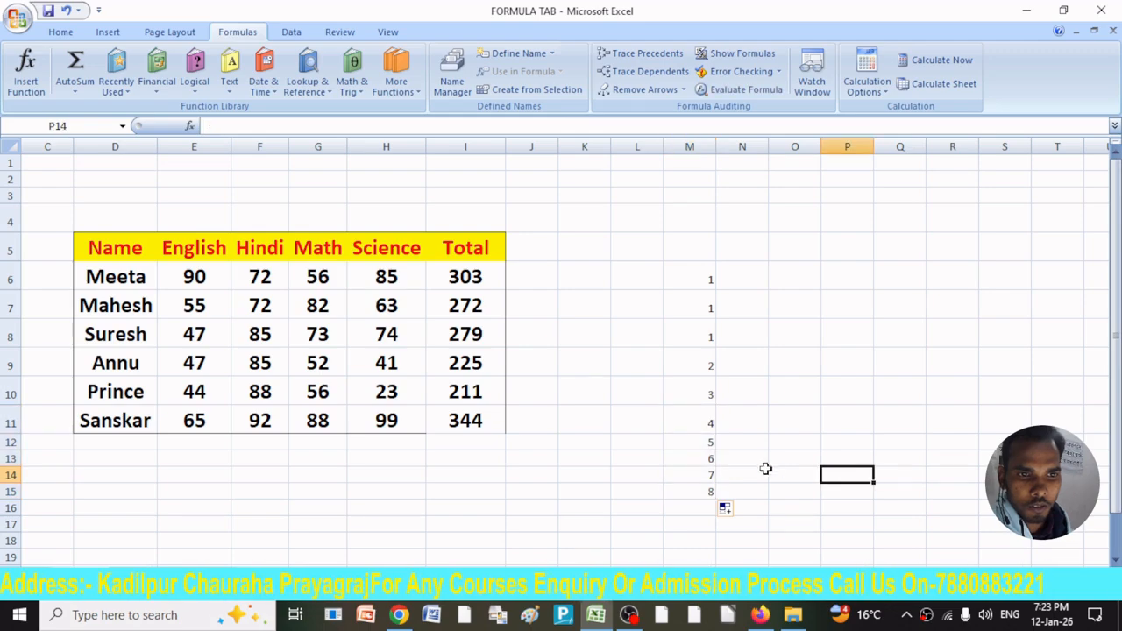
pyautogui.click(706, 494)
pyautogui.moveTo(717, 498); pyautogui.dragTo(714, 526)
pyautogui.click(842, 491)
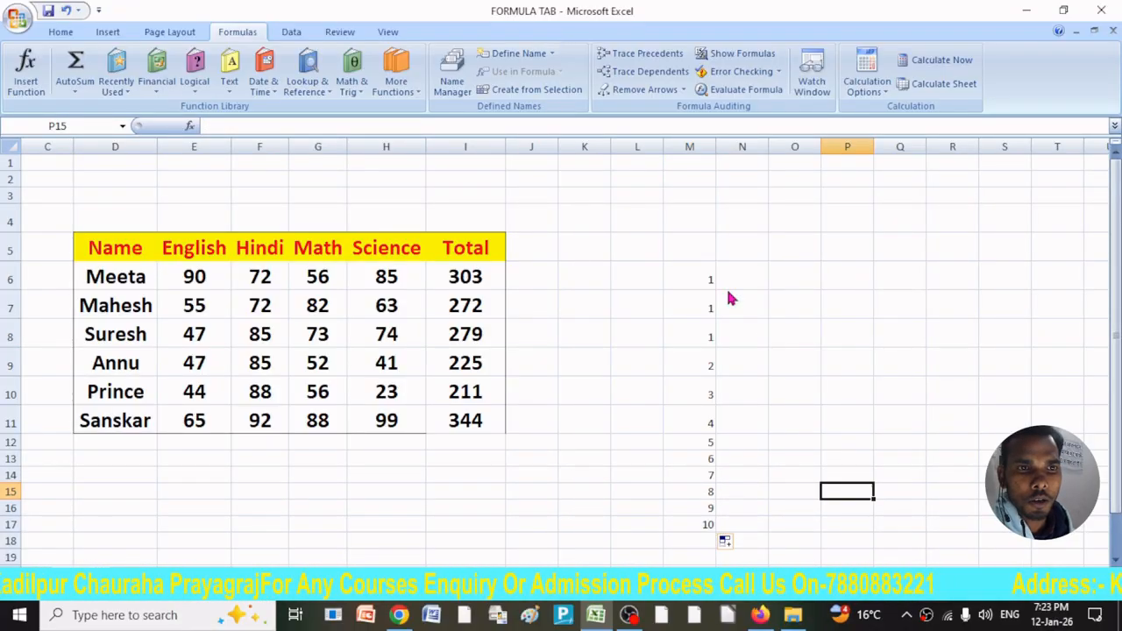
# Step: Enter 2, 3, 4, 5, 6, 7 and 11 across cells N8 to T8 beside the product formula
pyautogui.click(736, 353)
pyautogui.click(751, 338)
pyautogui.write('2')
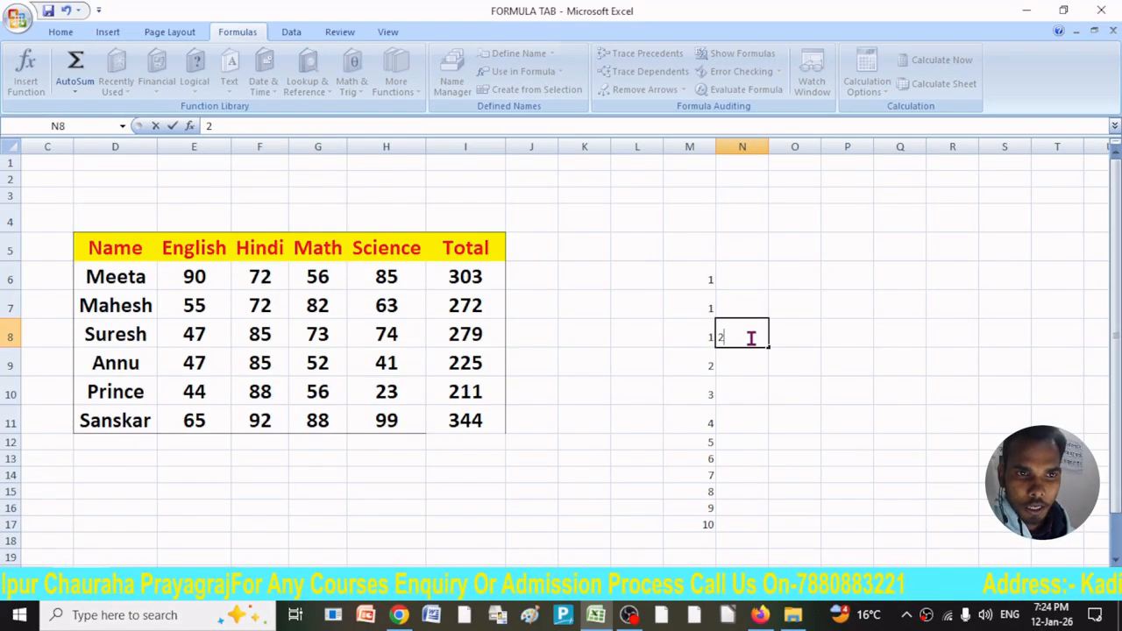
pyautogui.click(817, 331)
pyautogui.write('3')
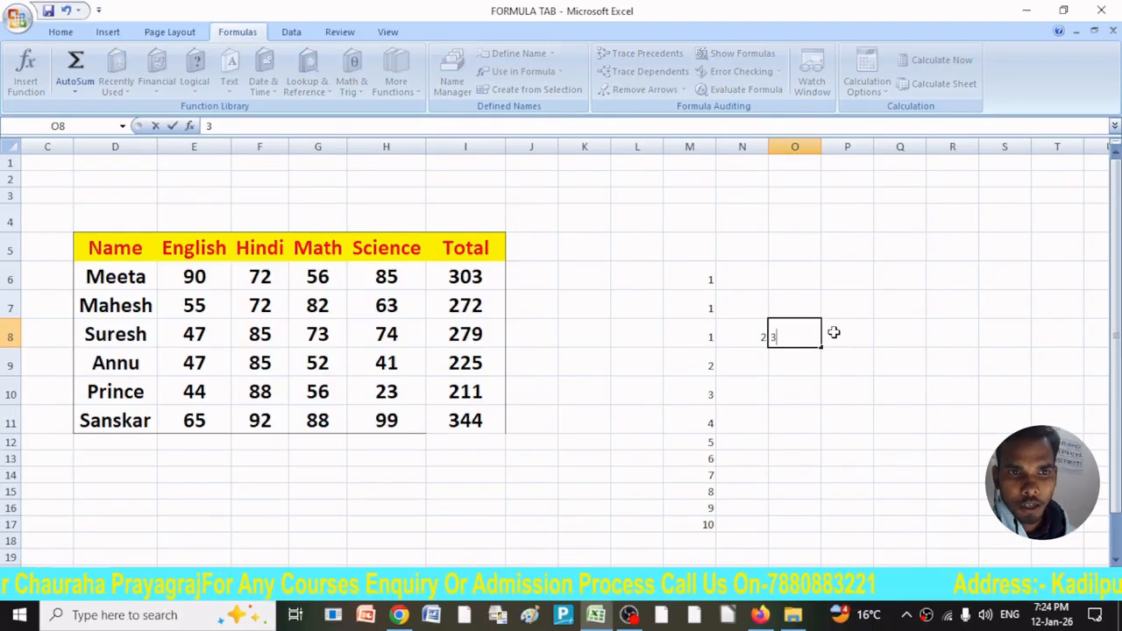
pyautogui.click(831, 332)
pyautogui.write('4')
pyautogui.click(907, 332)
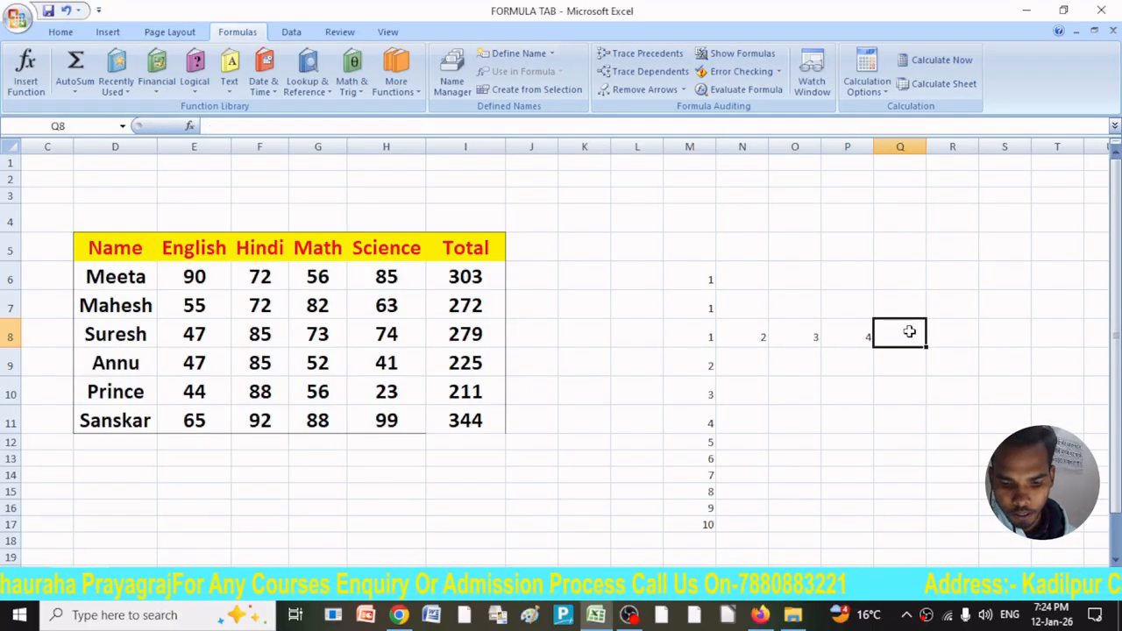
pyautogui.write('5')
pyautogui.click(950, 350)
pyautogui.click(950, 338)
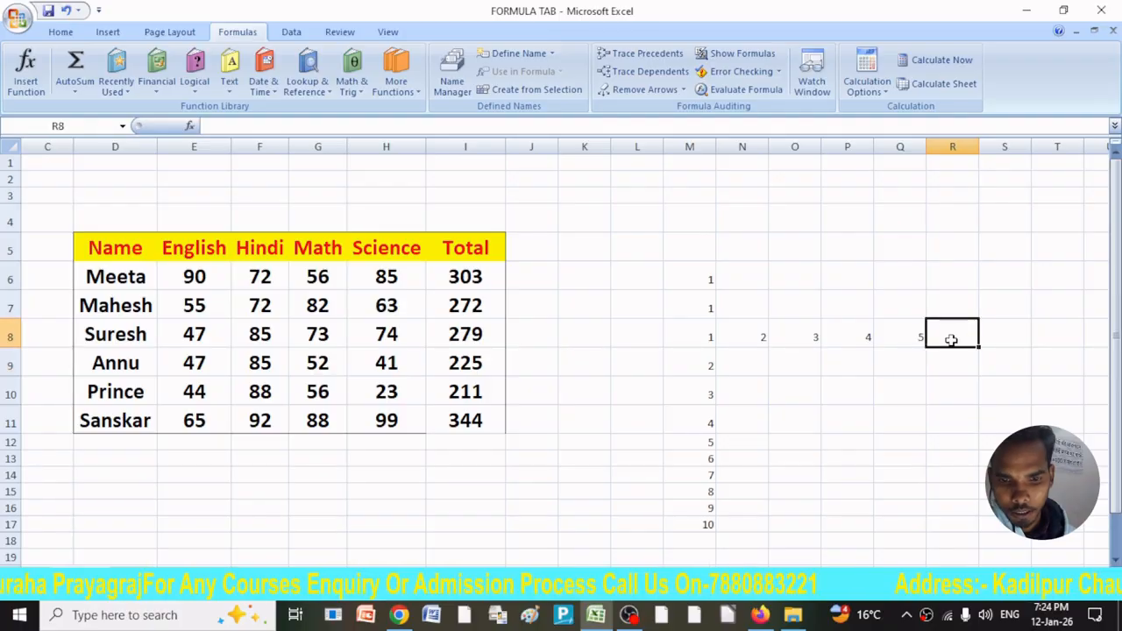
pyautogui.write('6')
pyautogui.click(1000, 336)
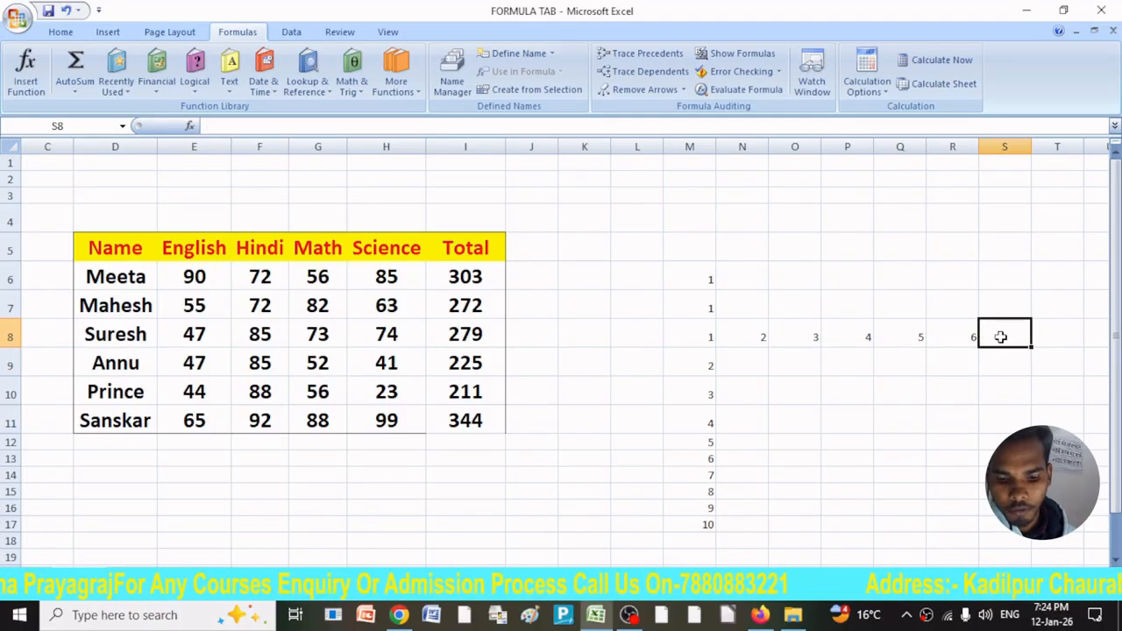
pyautogui.write('7')
pyautogui.click(1051, 332)
pyautogui.write('11')
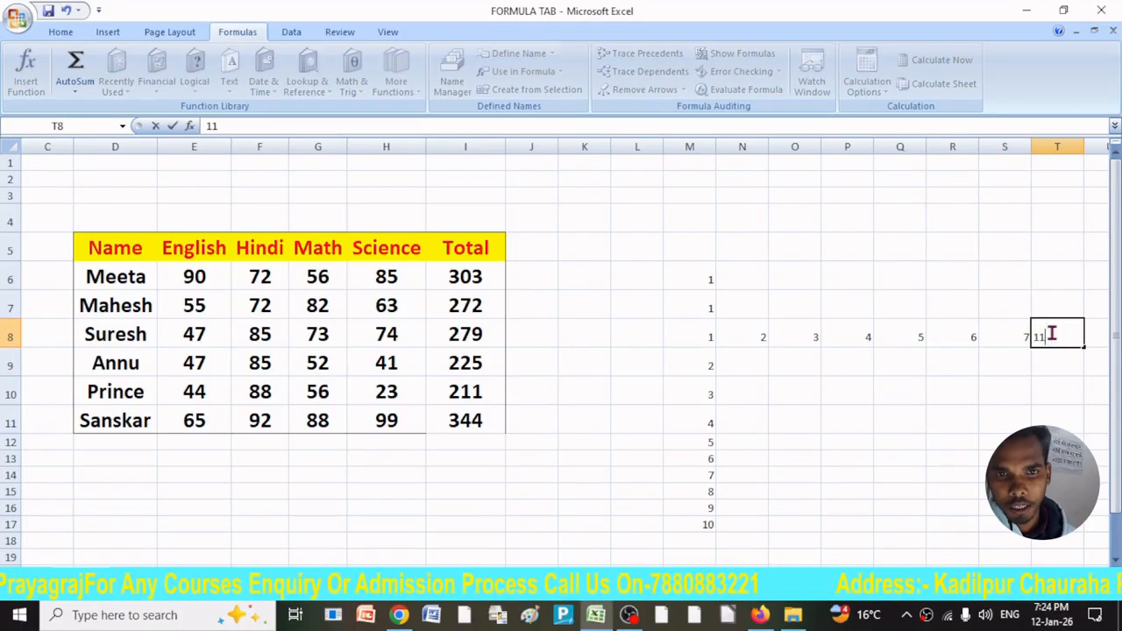
pyautogui.click(1057, 387)
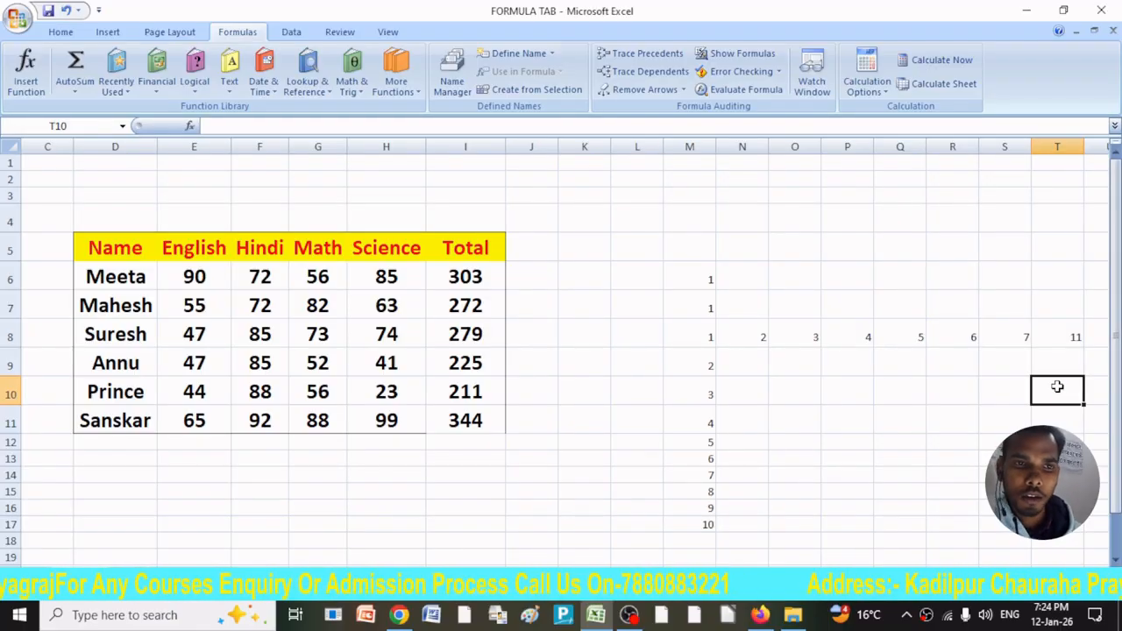
# Step: Create a what-if data table over M8:T17 with M6 as row input cell and M7 as column input cell
pyautogui.moveTo(701, 336); pyautogui.dragTo(1043, 524)
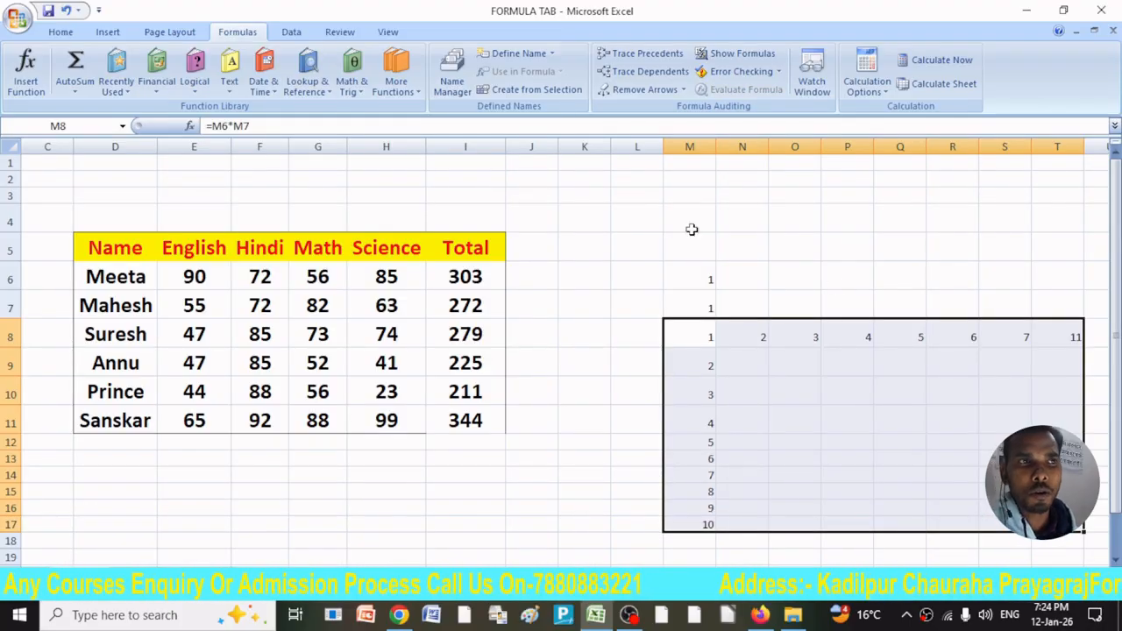
pyautogui.click(291, 32)
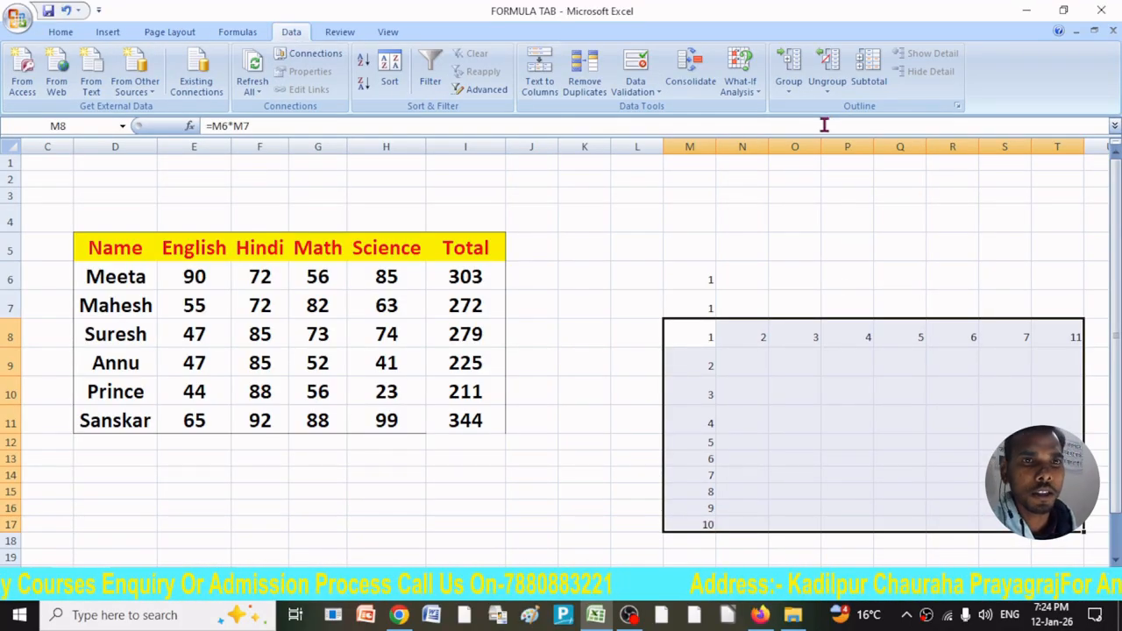
pyautogui.click(741, 81)
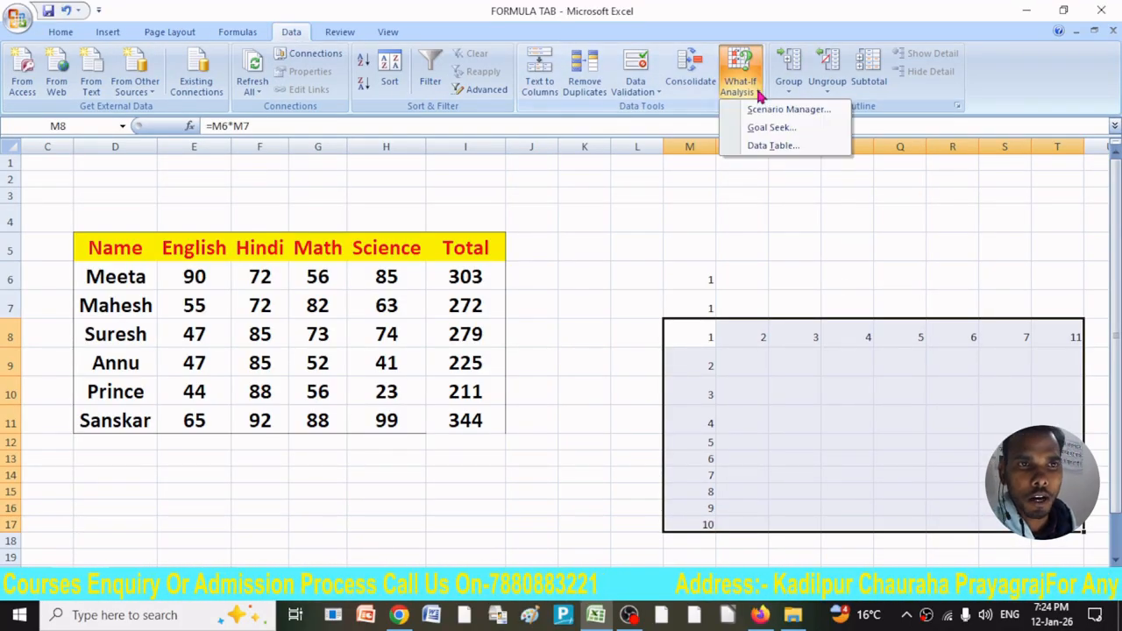
pyautogui.click(773, 146)
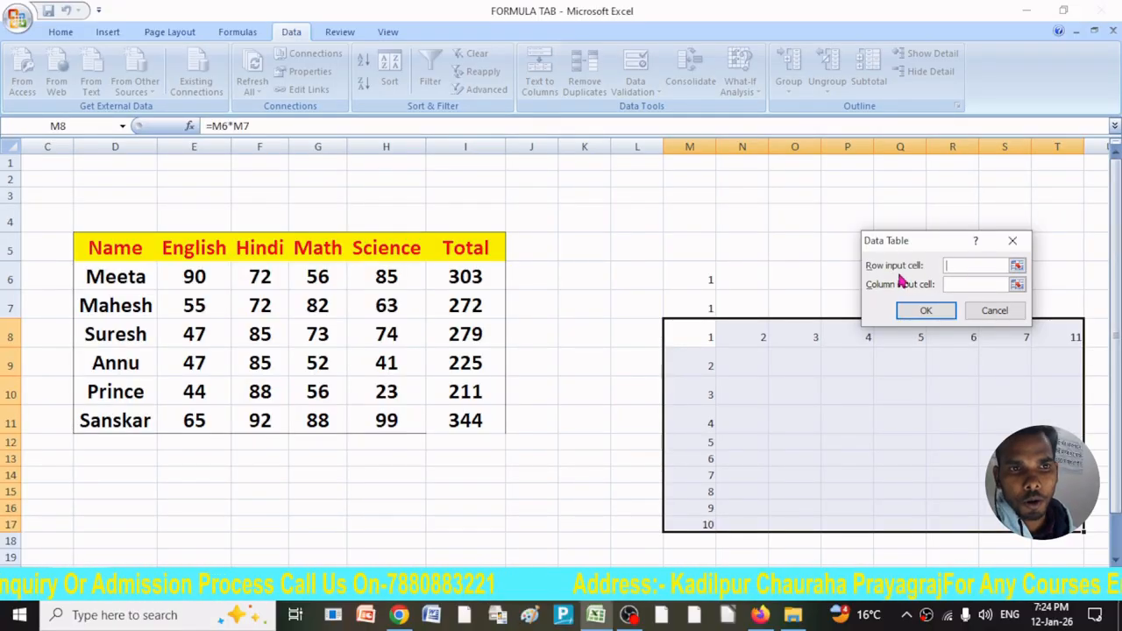
pyautogui.click(692, 281)
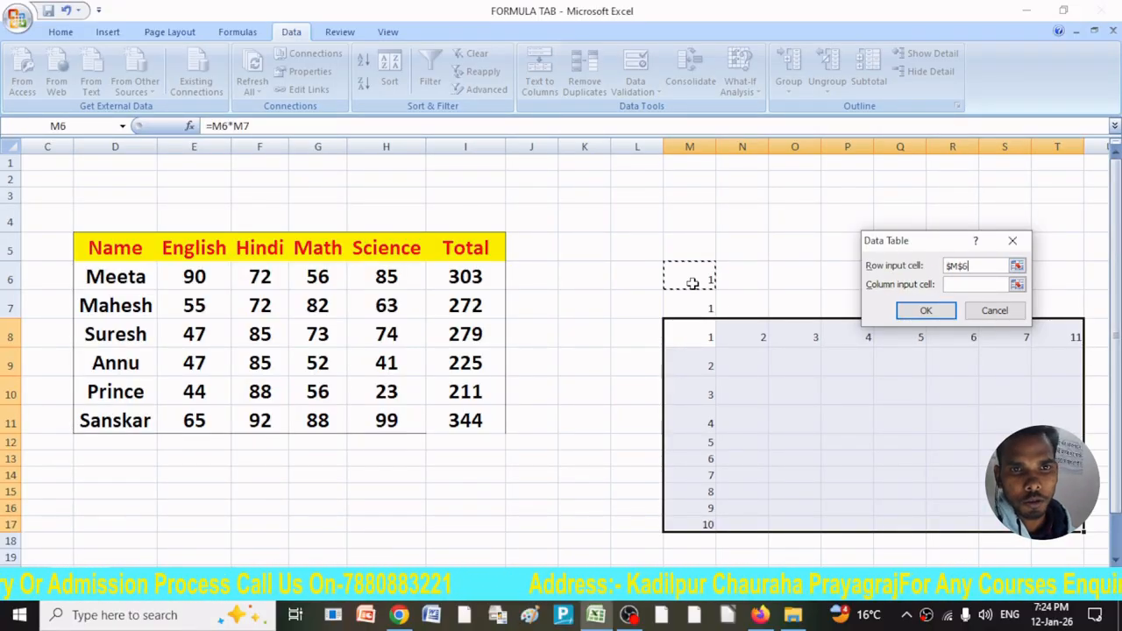
pyautogui.click(964, 285)
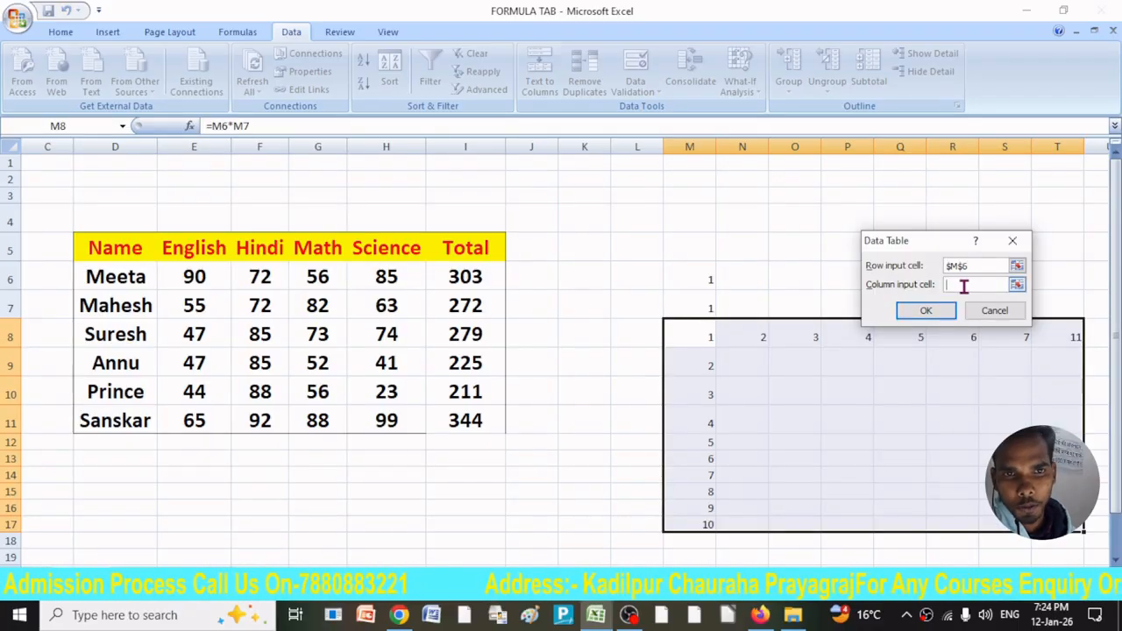
pyautogui.click(700, 307)
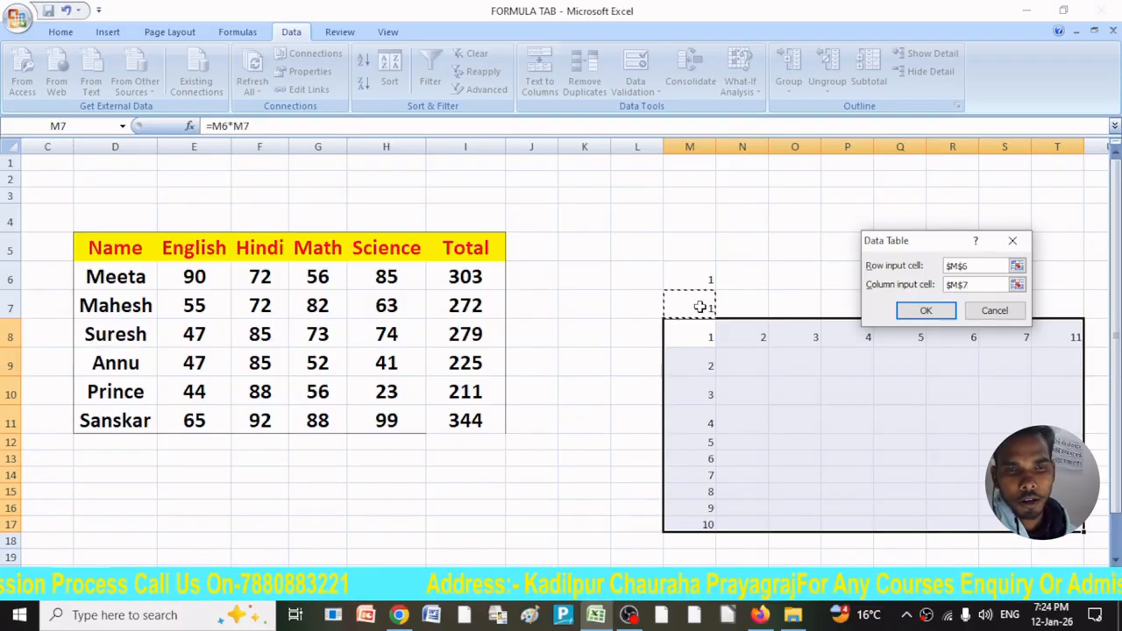
pyautogui.click(928, 311)
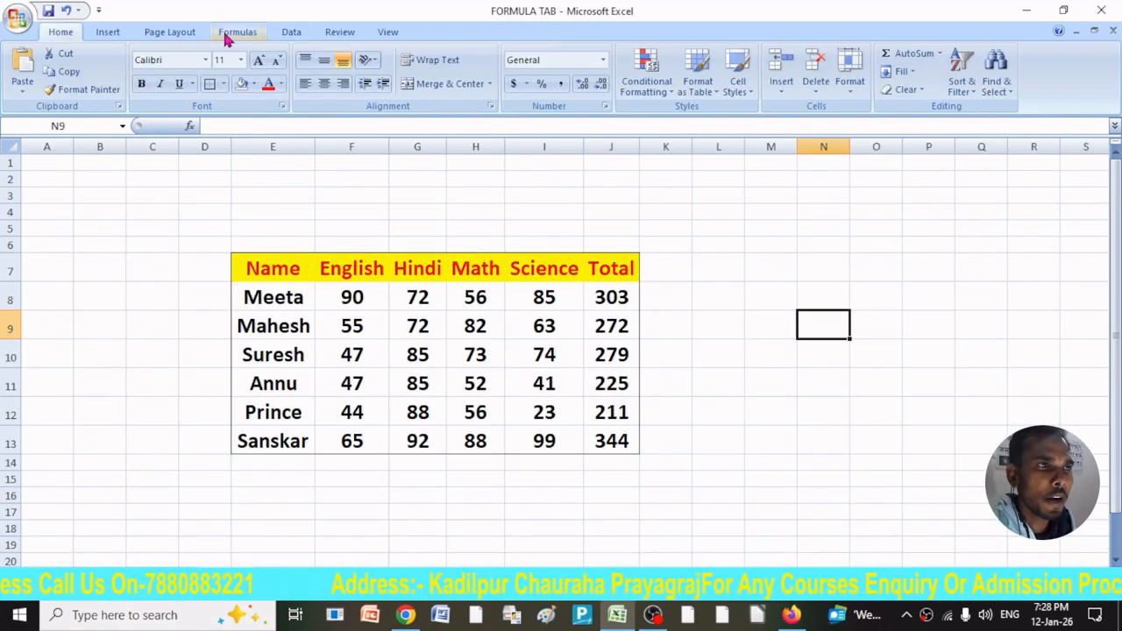
# Step: Set the marks workbook's calculation option to Manual
pyautogui.click(234, 33)
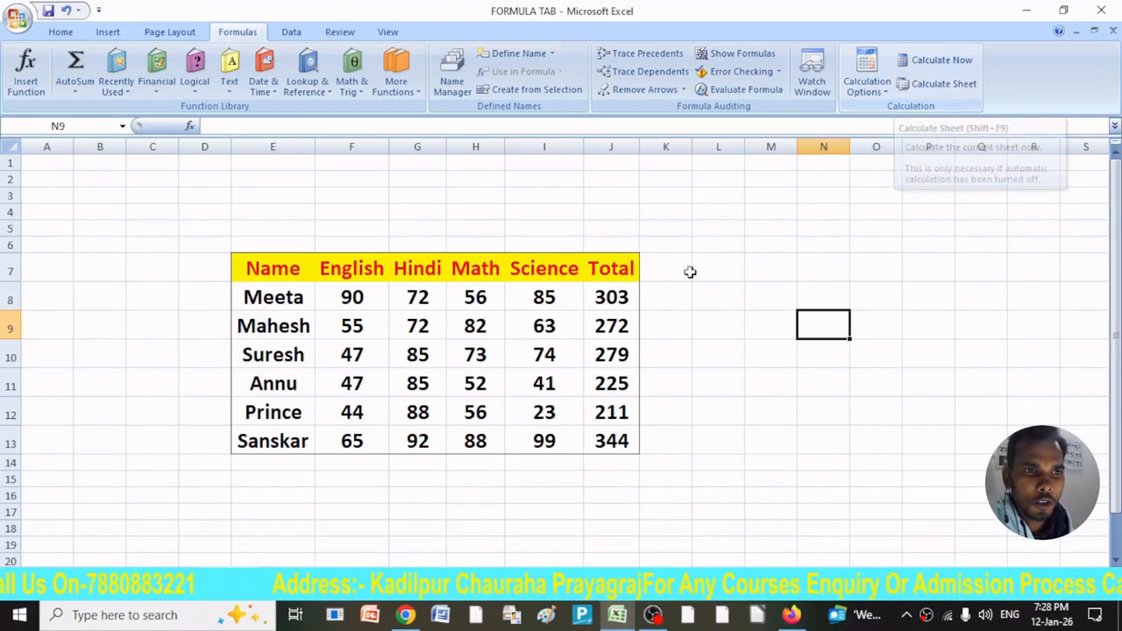
pyautogui.click(884, 93)
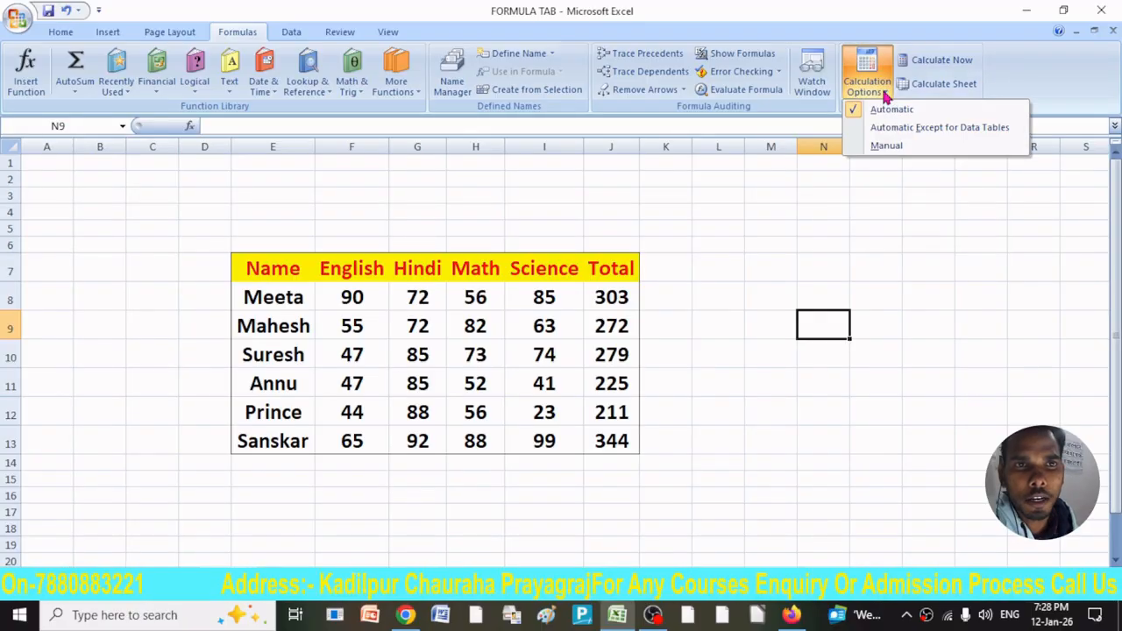
pyautogui.click(886, 146)
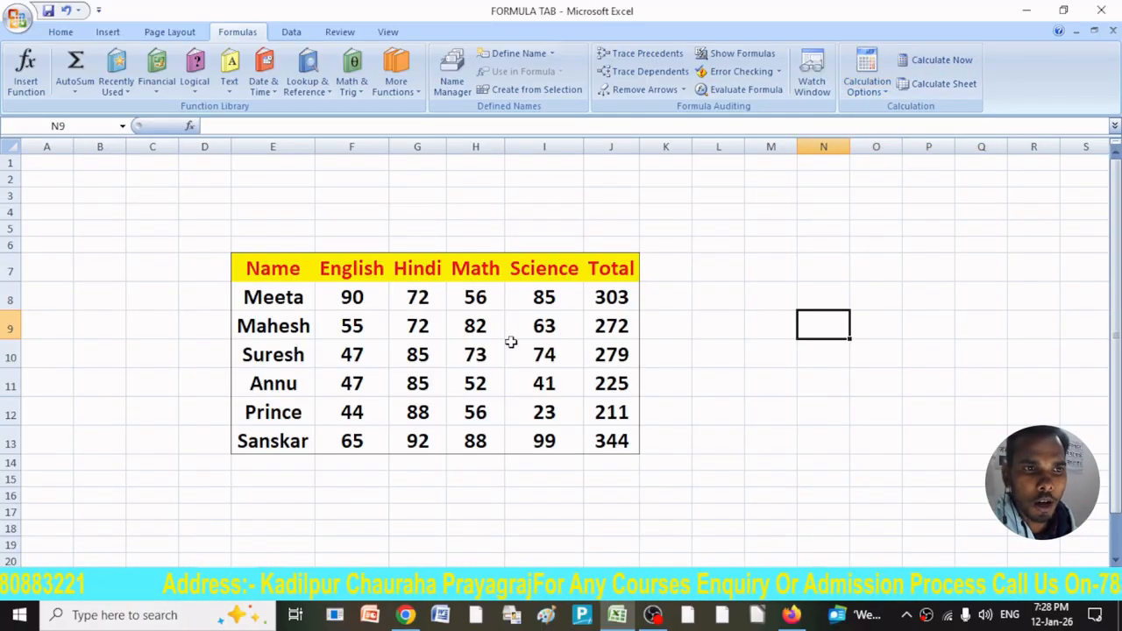
# Step: Clear the total in J8 and re-enter it as =SUM(F8:I8)
pyautogui.click(599, 297)
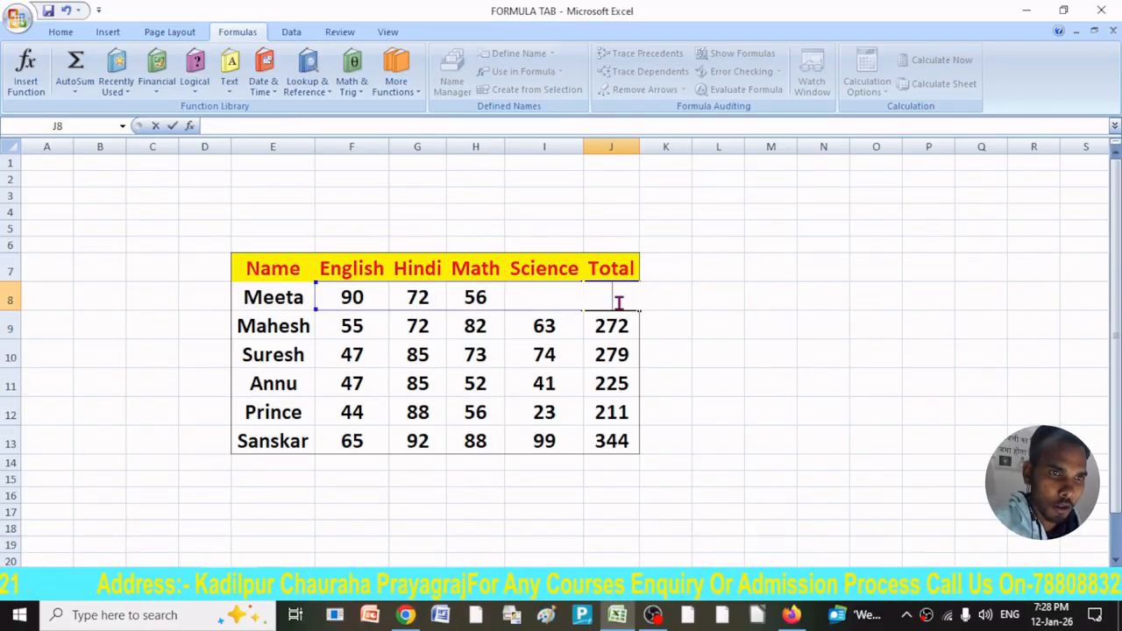
pyautogui.click(752, 344)
pyautogui.click(625, 305)
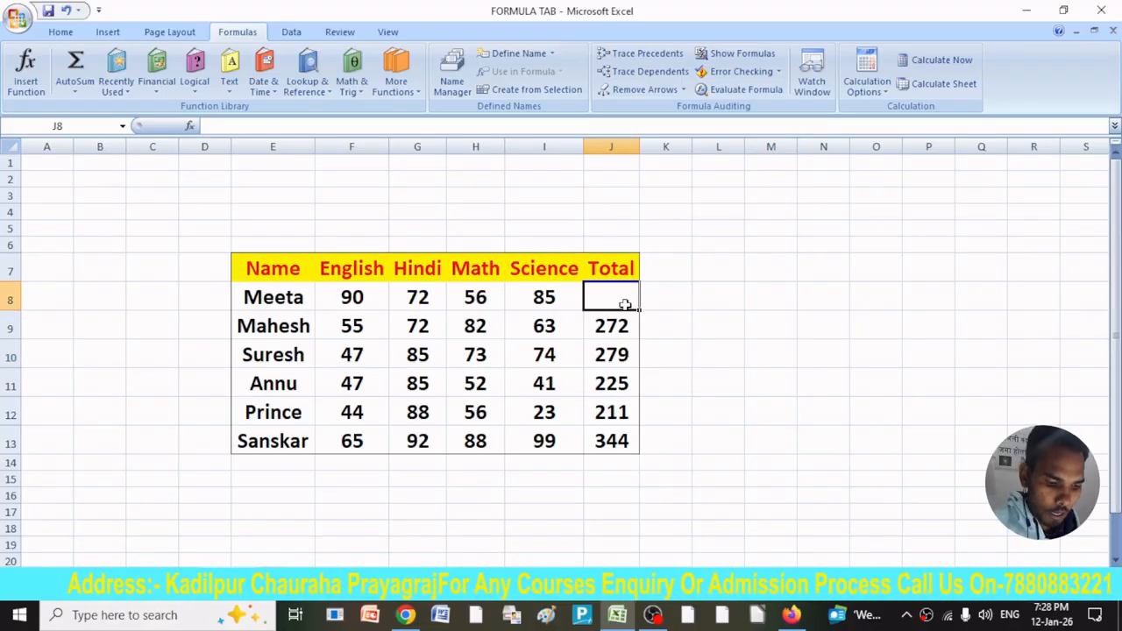
pyautogui.write('=su')
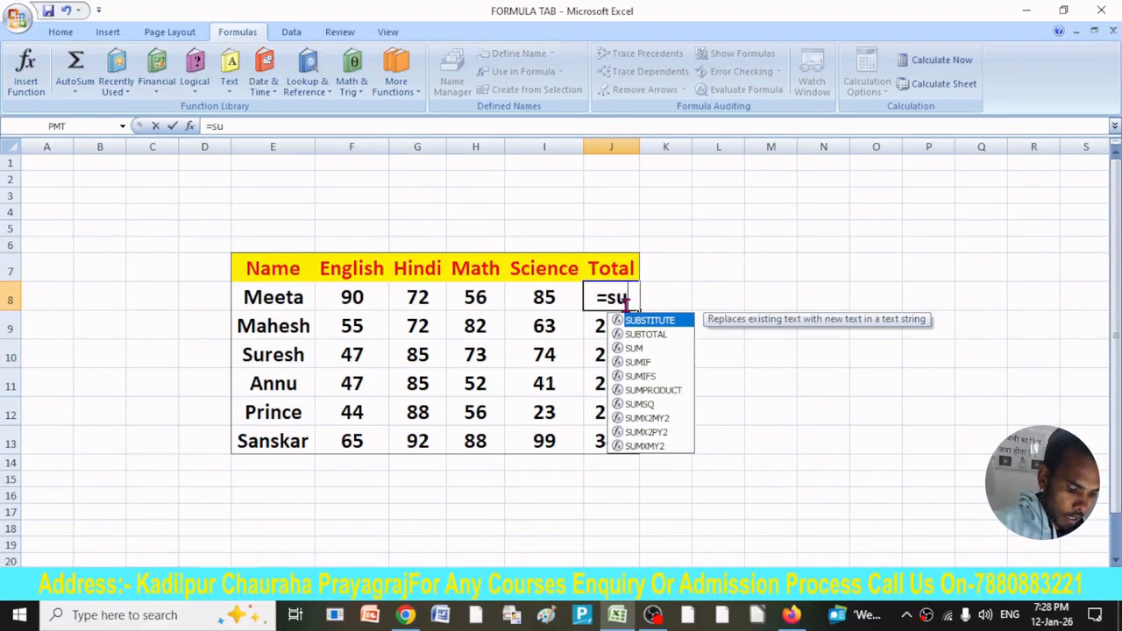
pyautogui.write('m(')
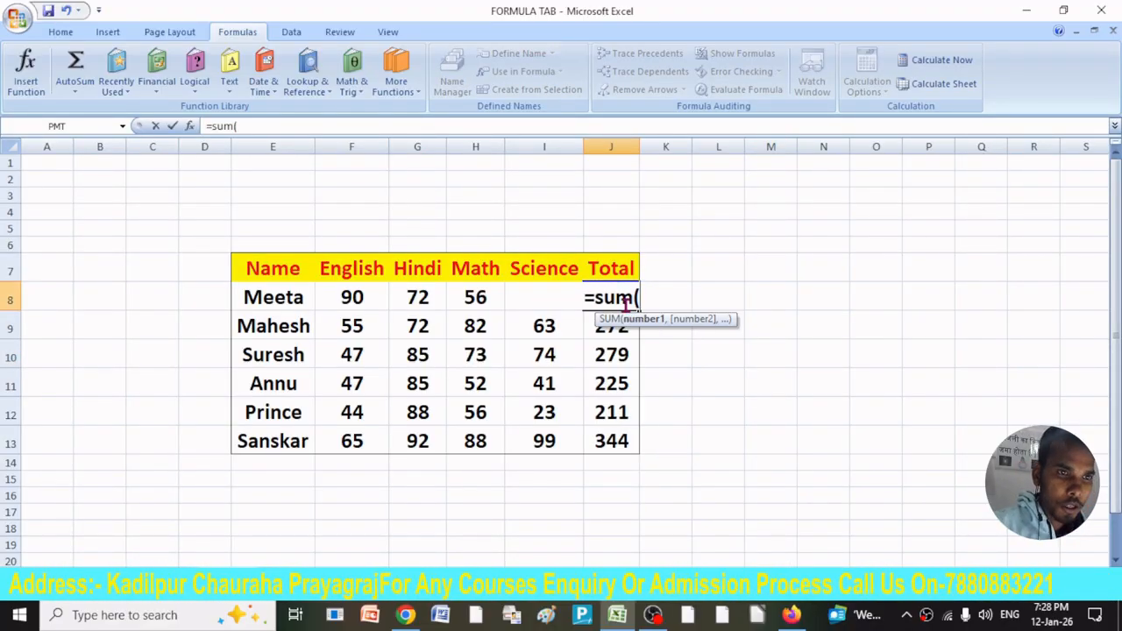
pyautogui.click(344, 300)
pyautogui.moveTo(391, 301); pyautogui.dragTo(546, 293)
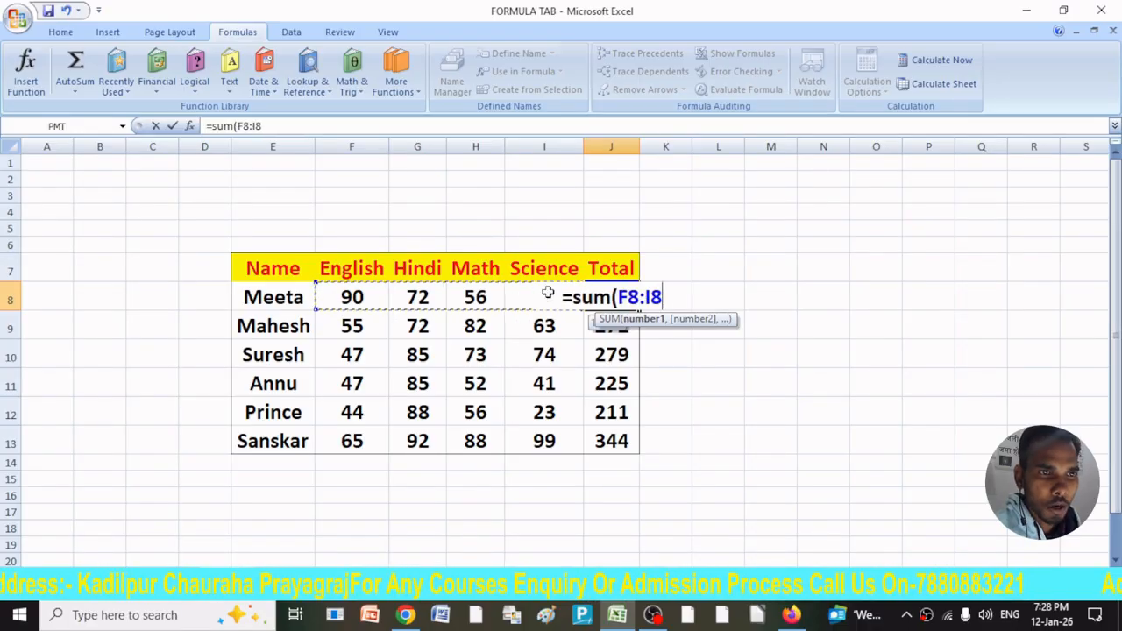
pyautogui.write(')')
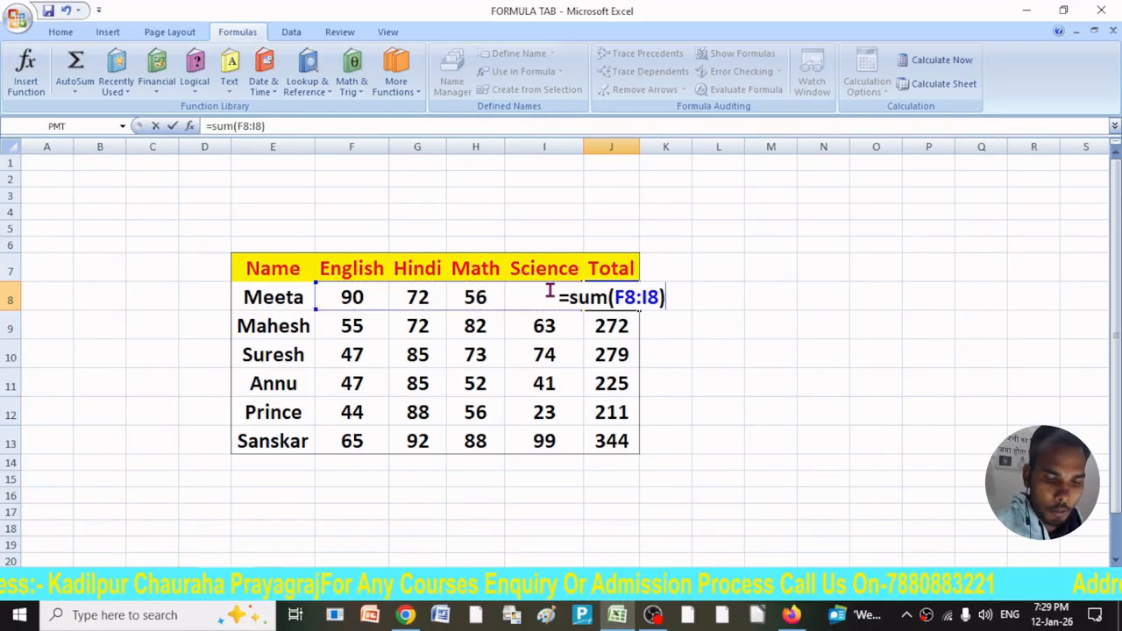
pyautogui.press('Return')
# Step: Fill the SUM formula from J8 down to J13 in the marks table
pyautogui.click(625, 297)
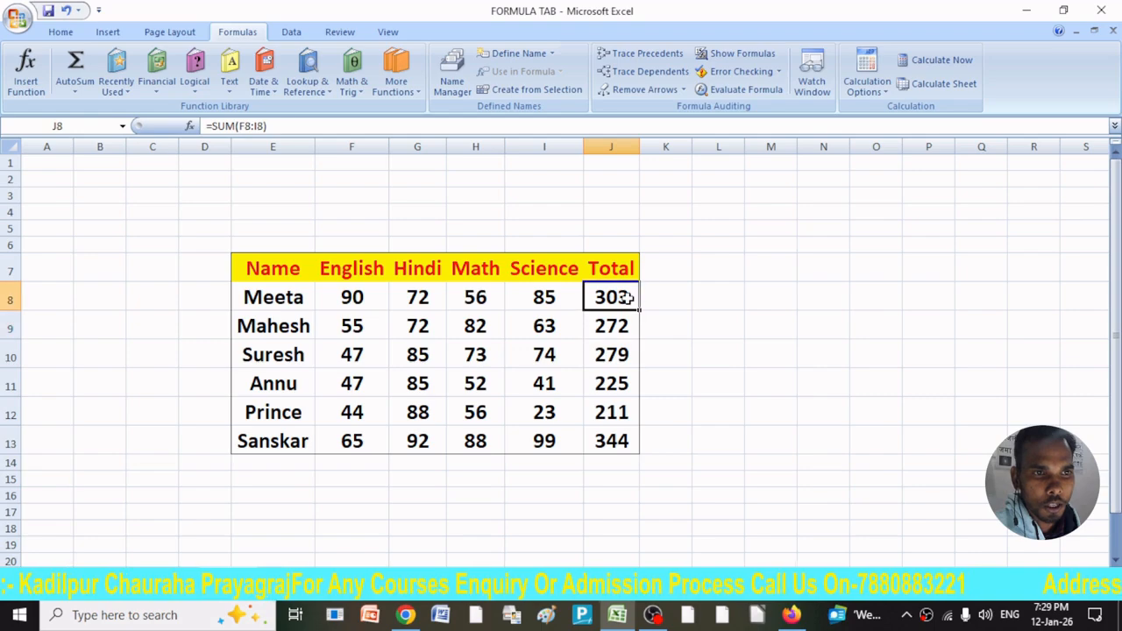
pyautogui.moveTo(640, 326); pyautogui.dragTo(638, 449)
pyautogui.click(754, 439)
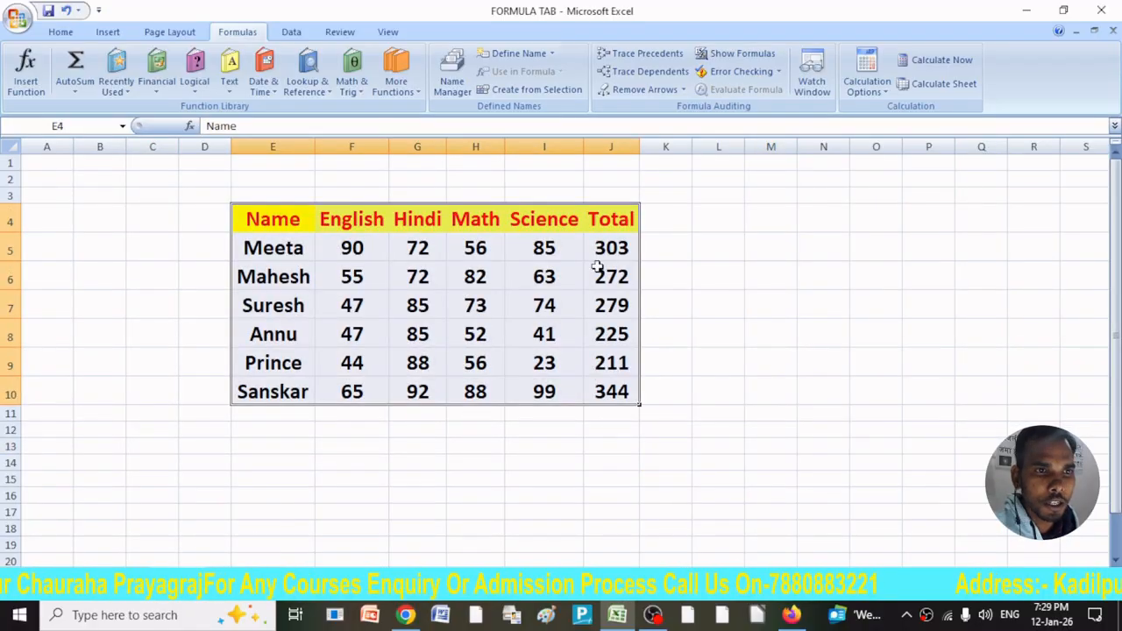
# Step: On the other marks sheet, fill the SUM formula from J5 down to J10
pyautogui.click(611, 252)
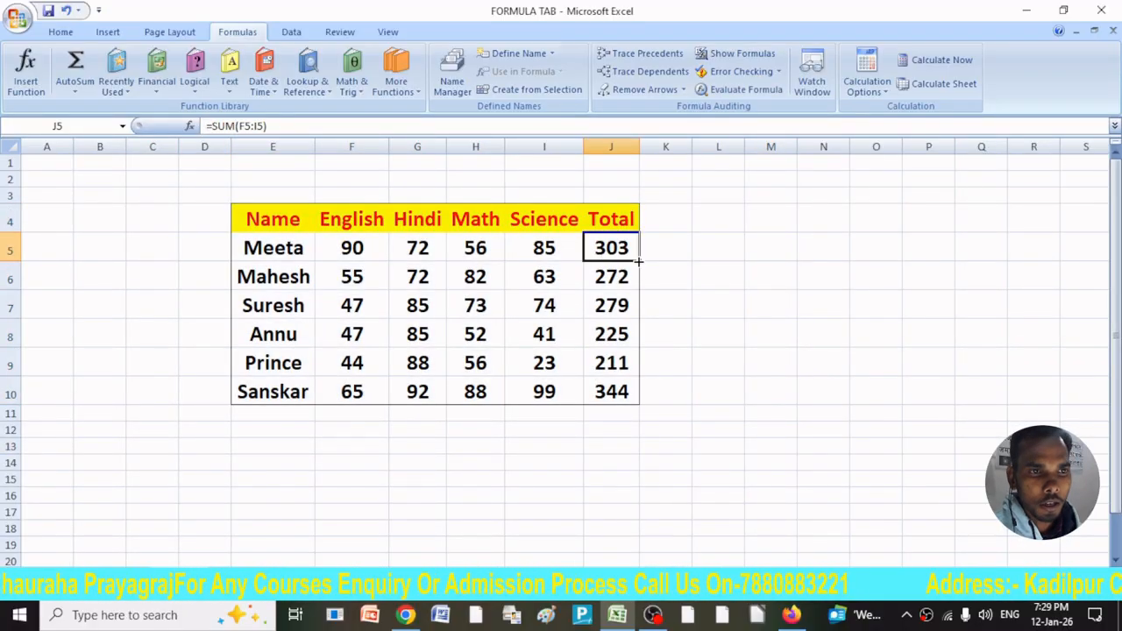
pyautogui.moveTo(639, 260); pyautogui.dragTo(626, 393)
pyautogui.click(724, 318)
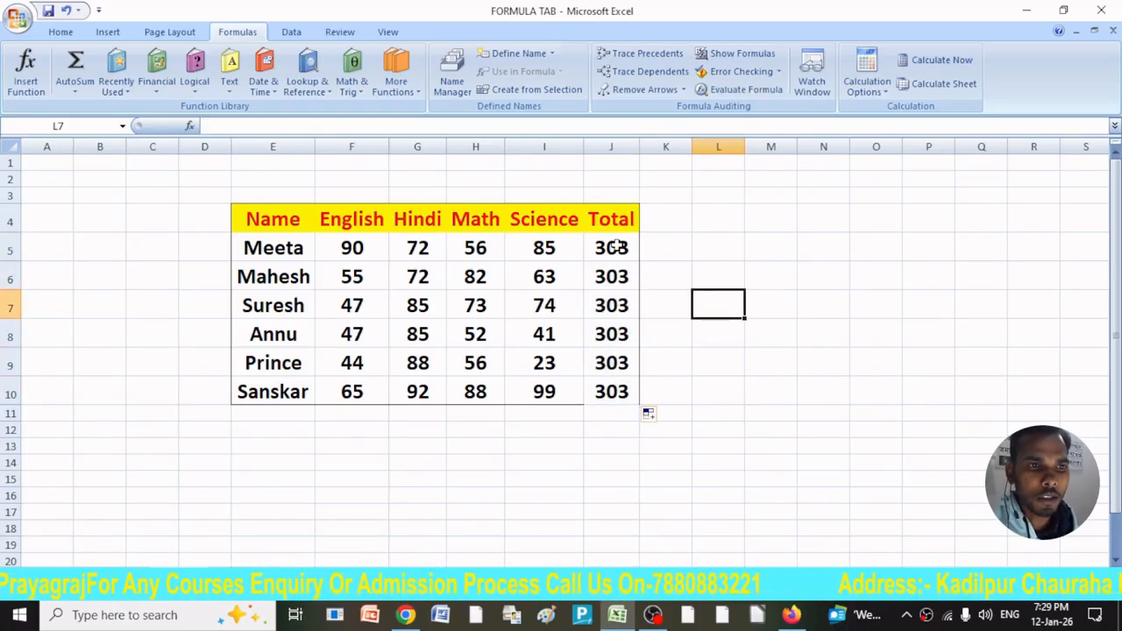
# Step: Recalculate the whole workbook with Calculate Now and check the Total columns on both marks sheets
pyautogui.moveTo(615, 247); pyautogui.dragTo(617, 399)
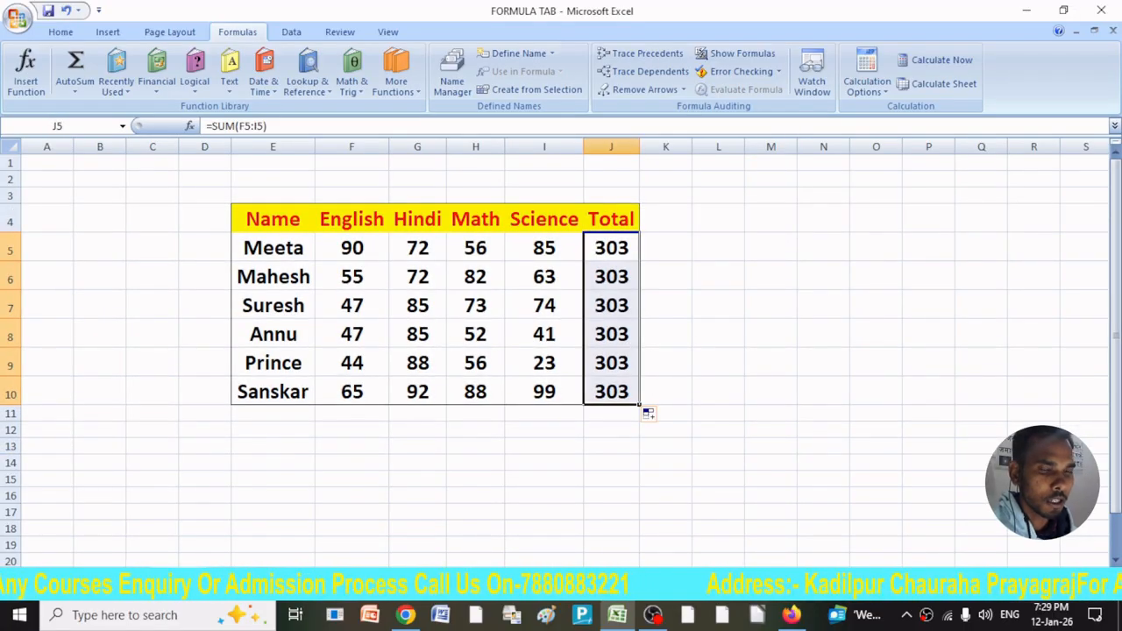
pyautogui.click(757, 391)
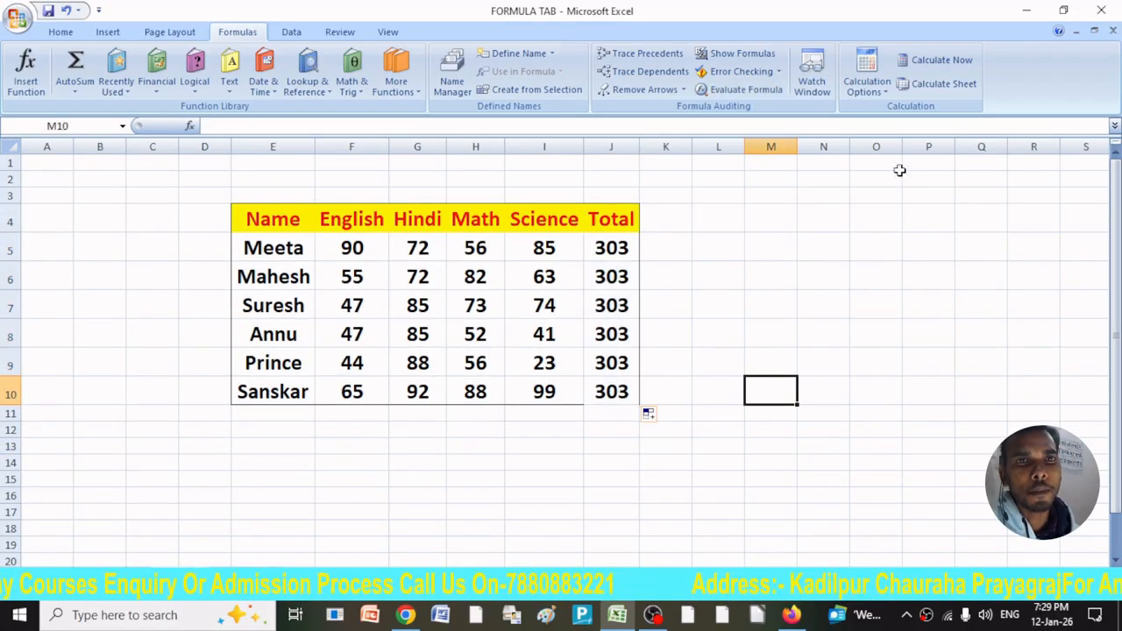
pyautogui.click(940, 61)
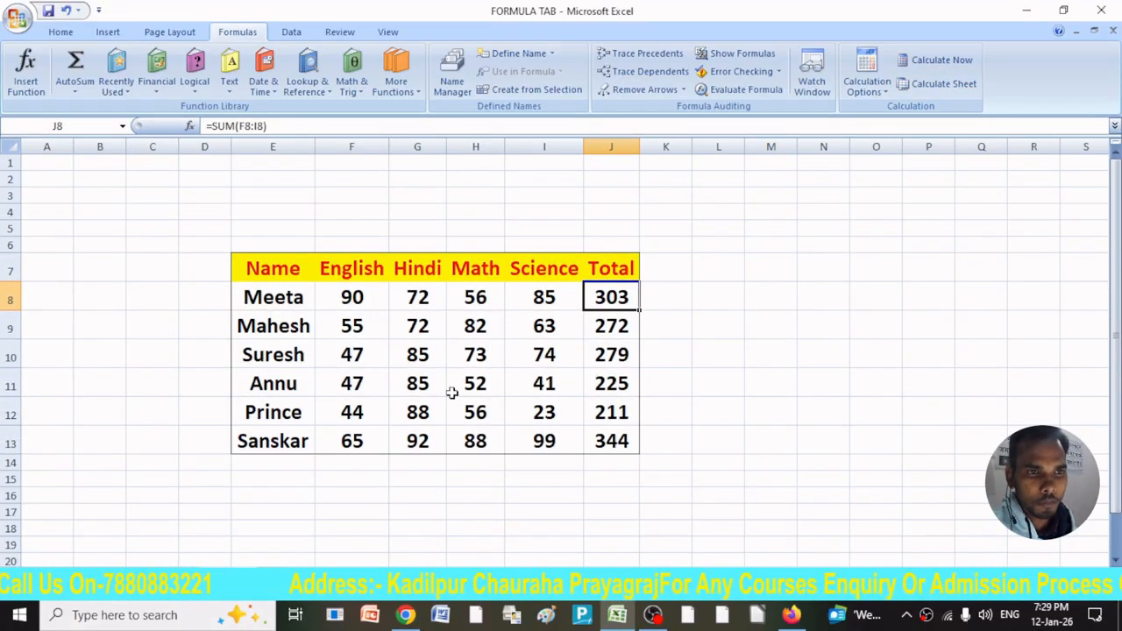
pyautogui.click(863, 389)
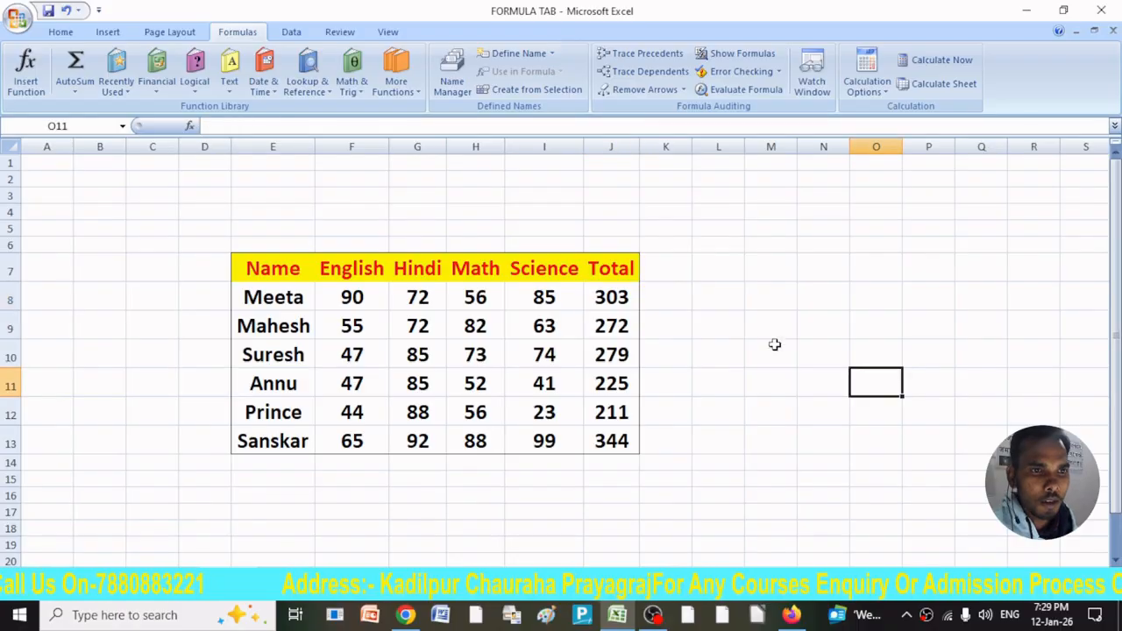
pyautogui.moveTo(619, 299); pyautogui.dragTo(612, 436)
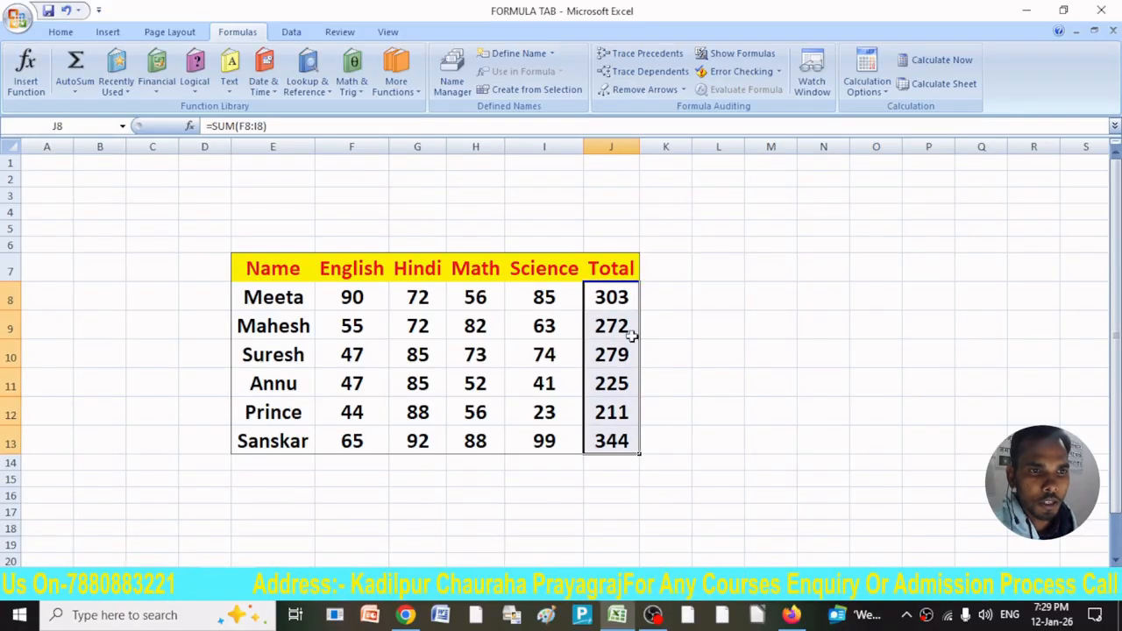
# Step: Fill the J8 total formula down to J13 again under manual calculation
pyautogui.hotkey('ctrl', 'z')
pyautogui.hotkey('ctrl', 'y')
pyautogui.click(706, 309)
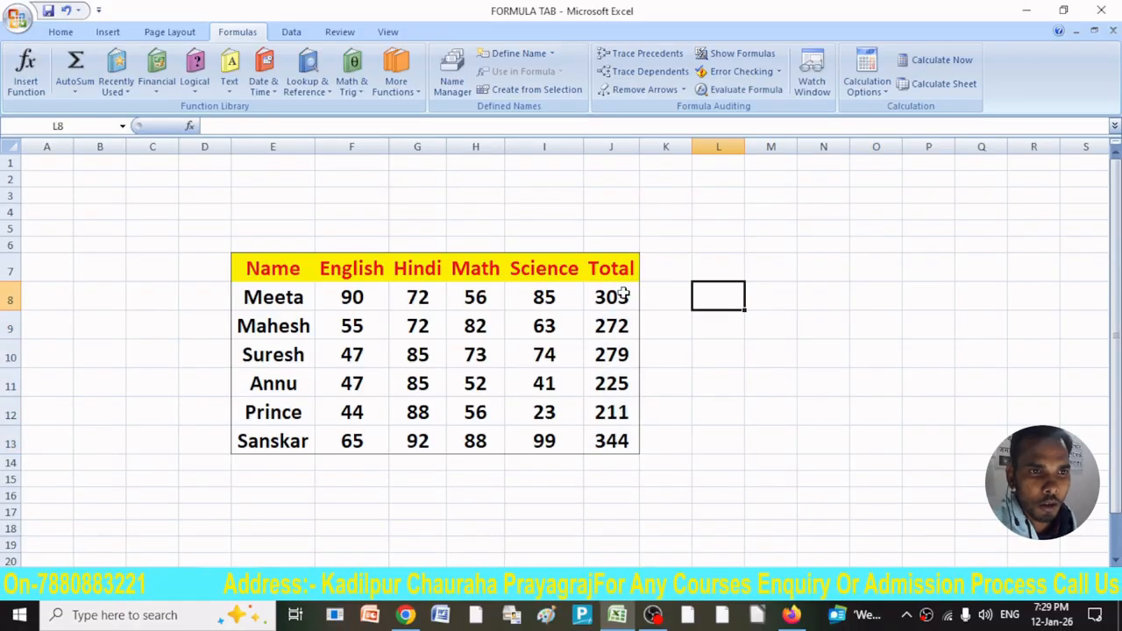
pyautogui.click(619, 293)
pyautogui.moveTo(628, 354); pyautogui.dragTo(629, 443)
pyautogui.click(752, 479)
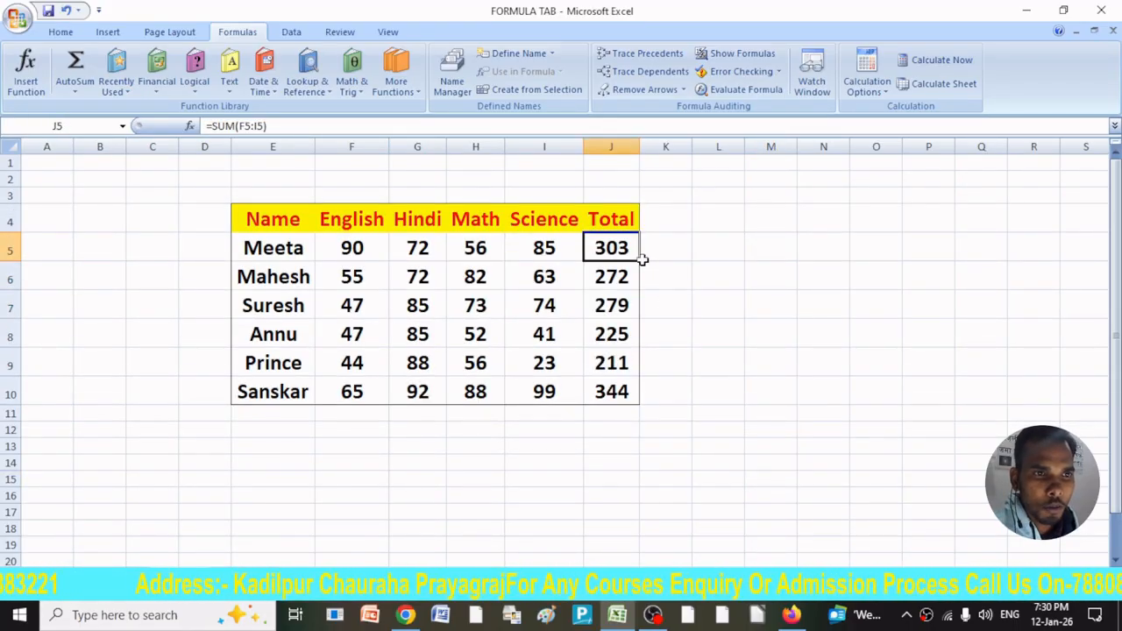
# Step: Refill the J5 total formula down to J10 on the other marks sheet and recalculate only that sheet with Calculate Sheet
pyautogui.moveTo(646, 257); pyautogui.dragTo(646, 399)
pyautogui.click(699, 400)
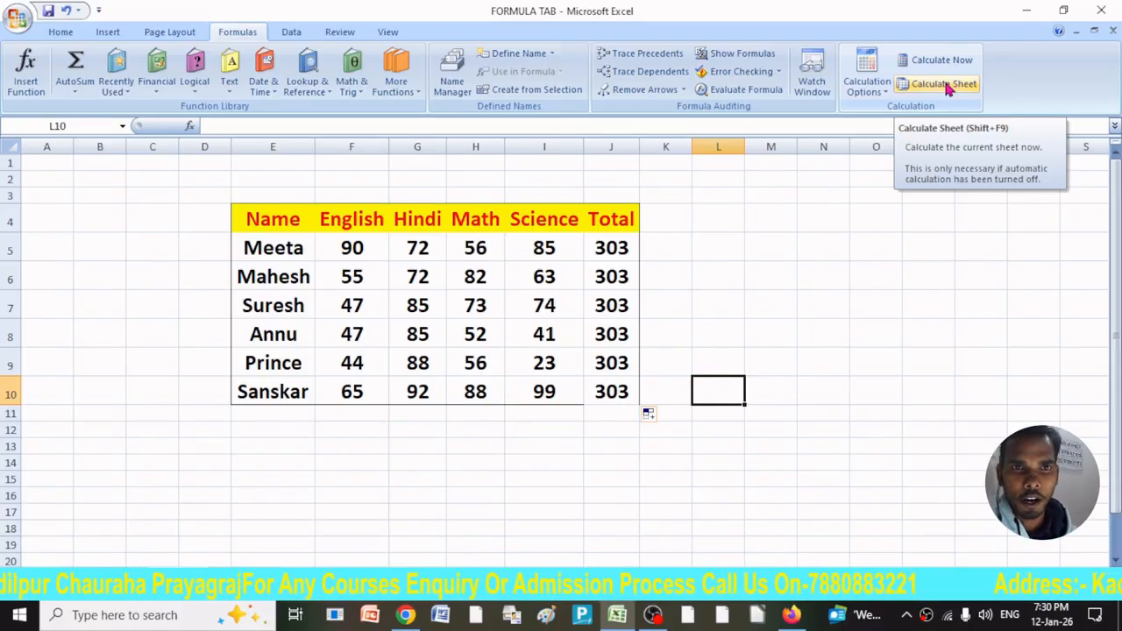
pyautogui.click(947, 86)
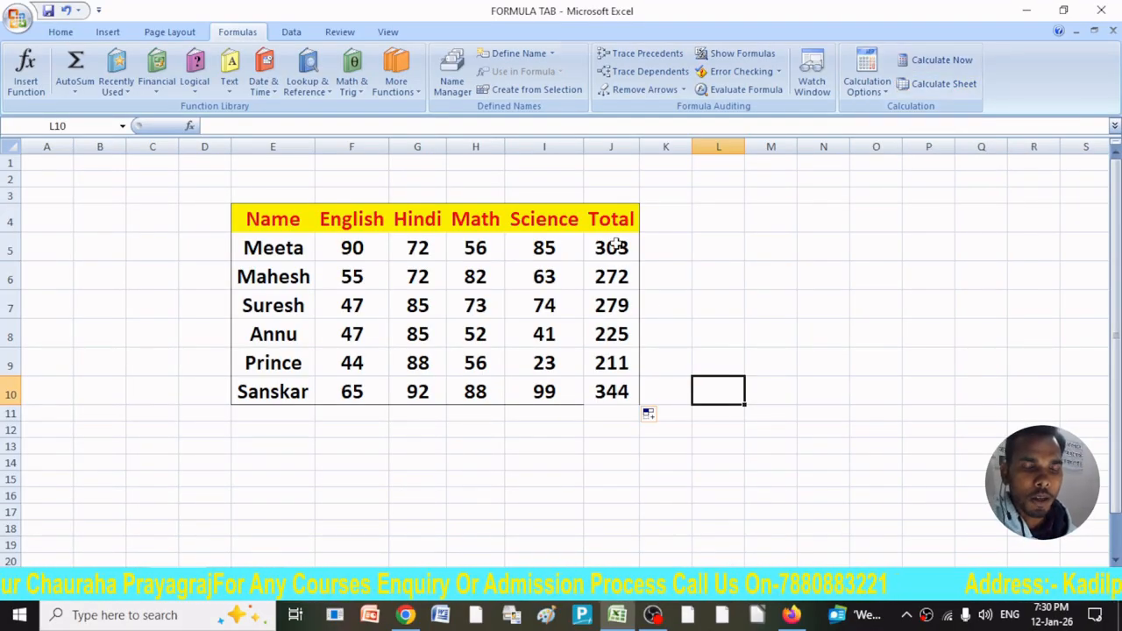
pyautogui.moveTo(617, 246); pyautogui.dragTo(616, 383)
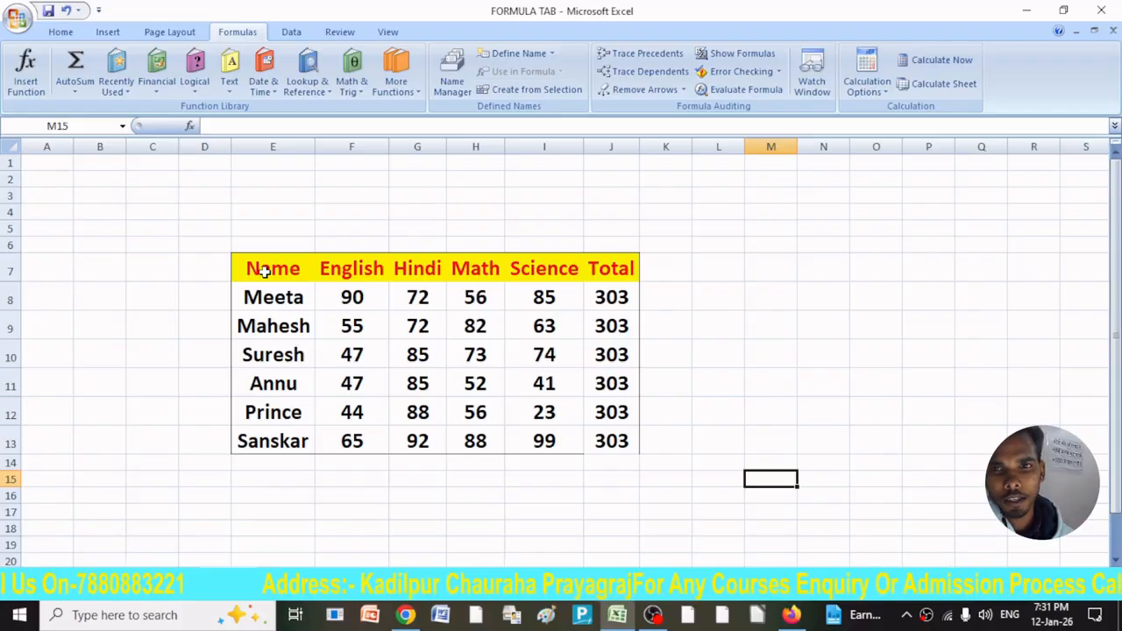
pyautogui.click(702, 264)
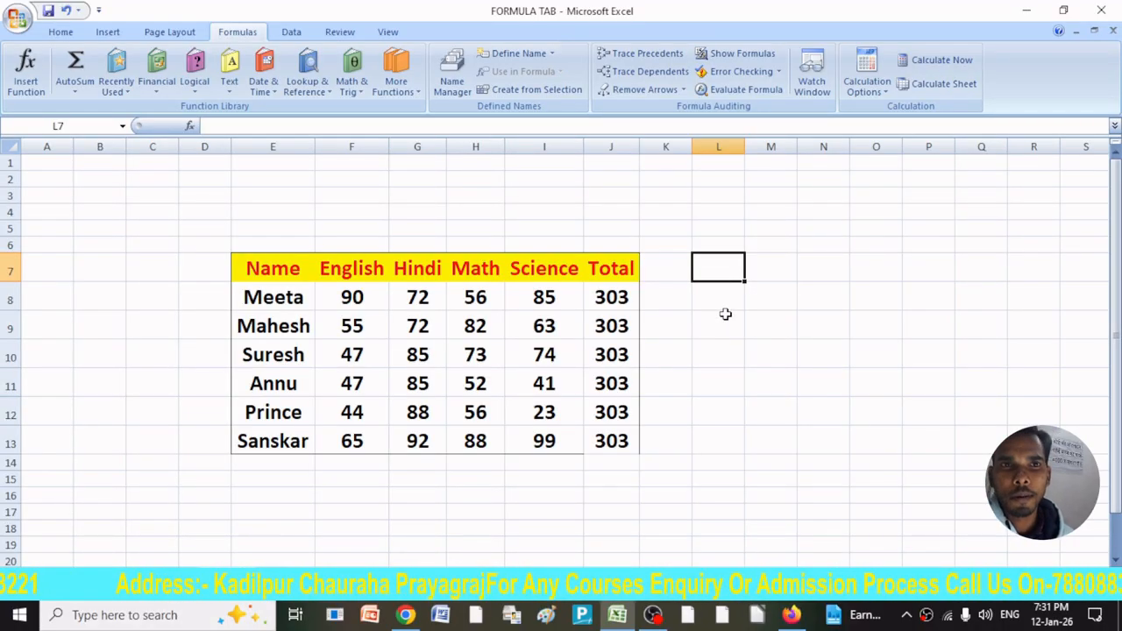
pyautogui.click(768, 353)
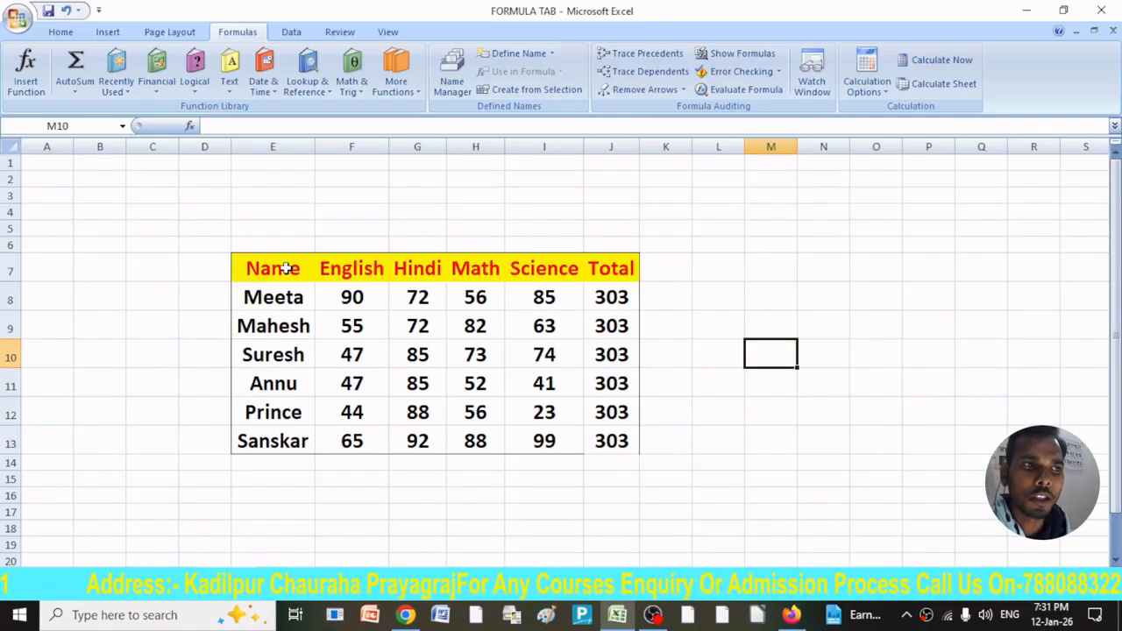